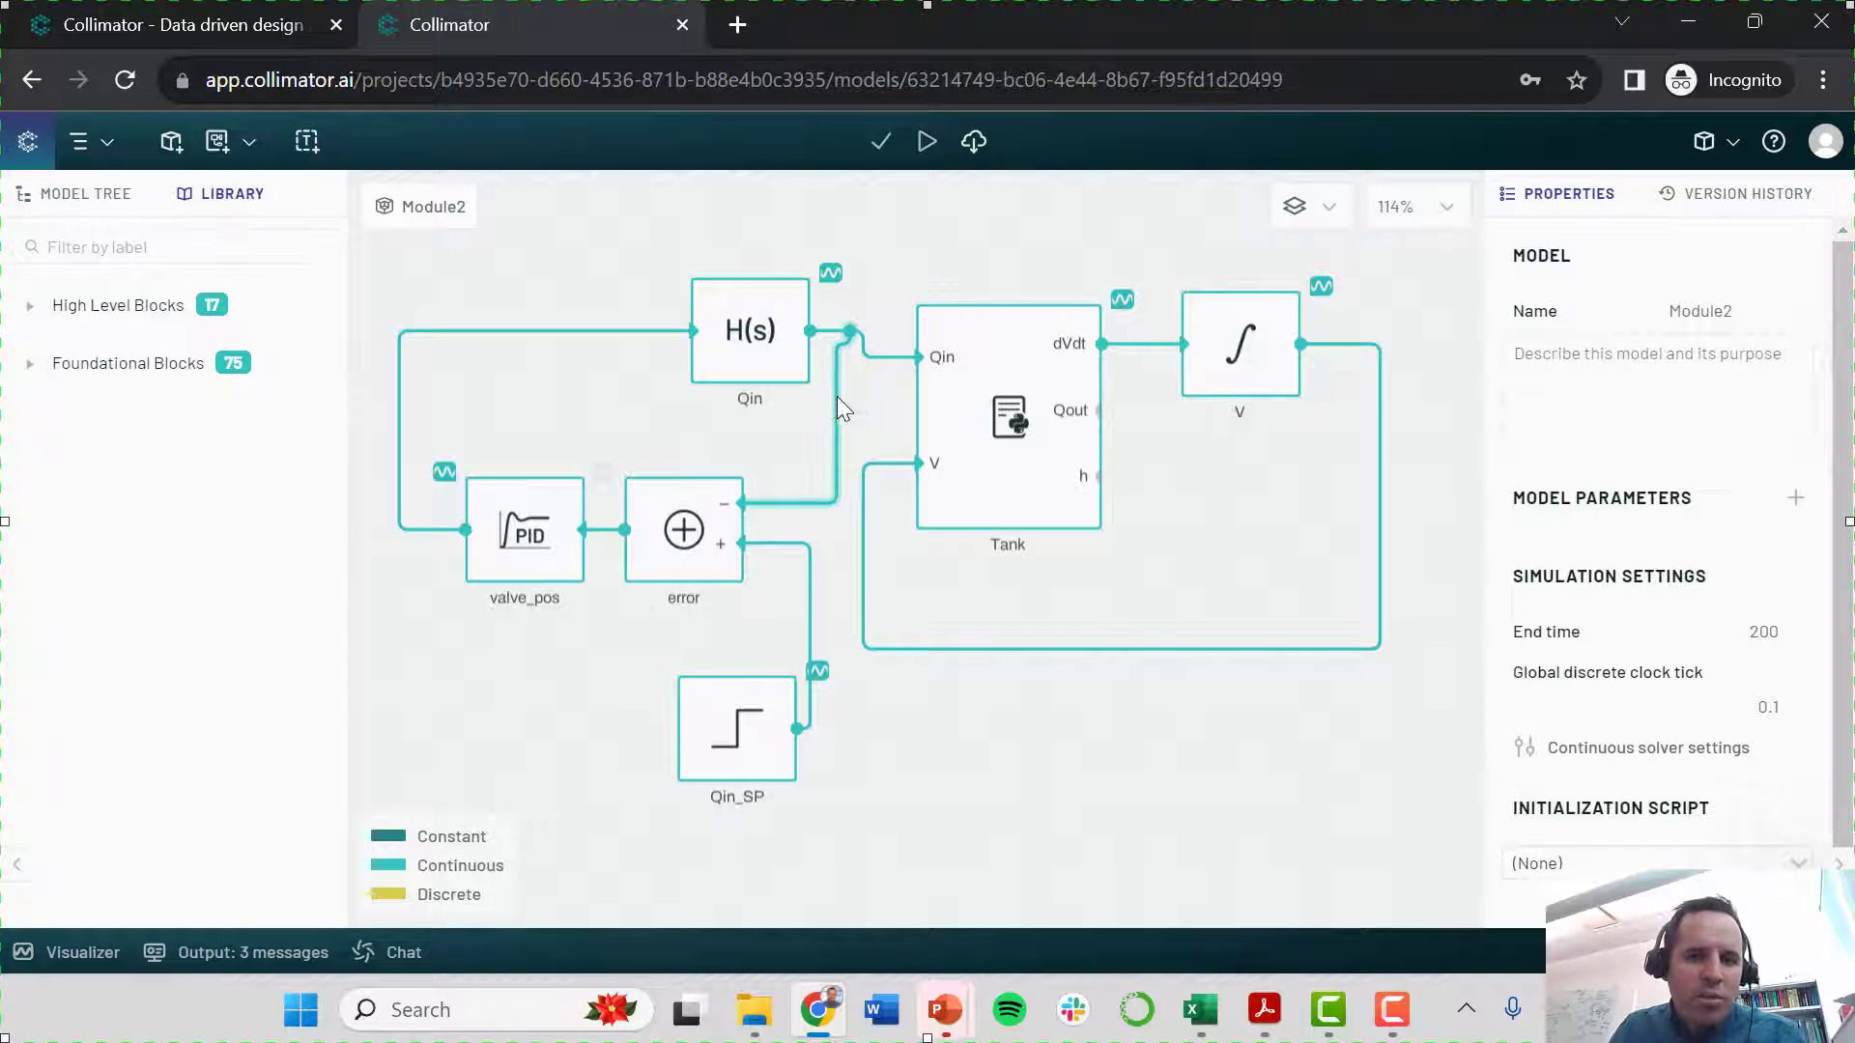
# - Review the Tank block's Python script for height, outflow and volume change, and return to the Module2 diagram
pyautogui.moveTo(839, 410)
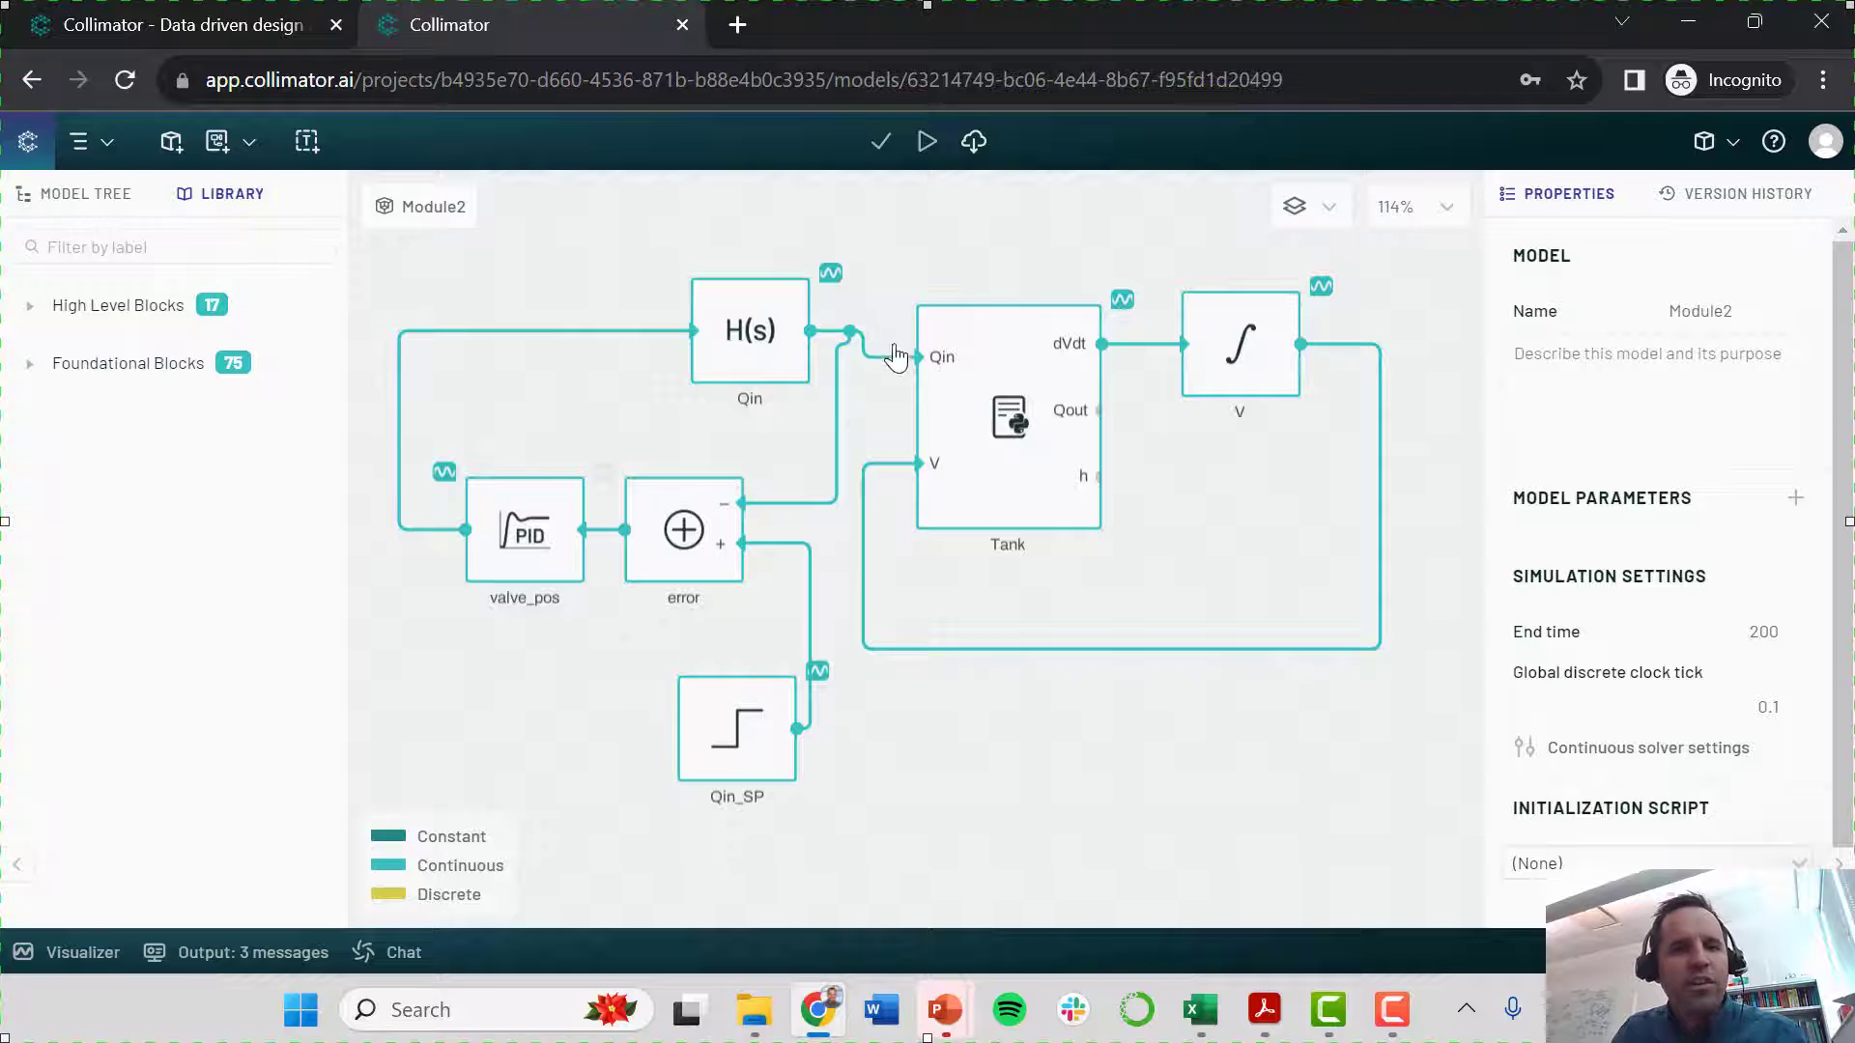
pyautogui.doubleClick(1007, 367)
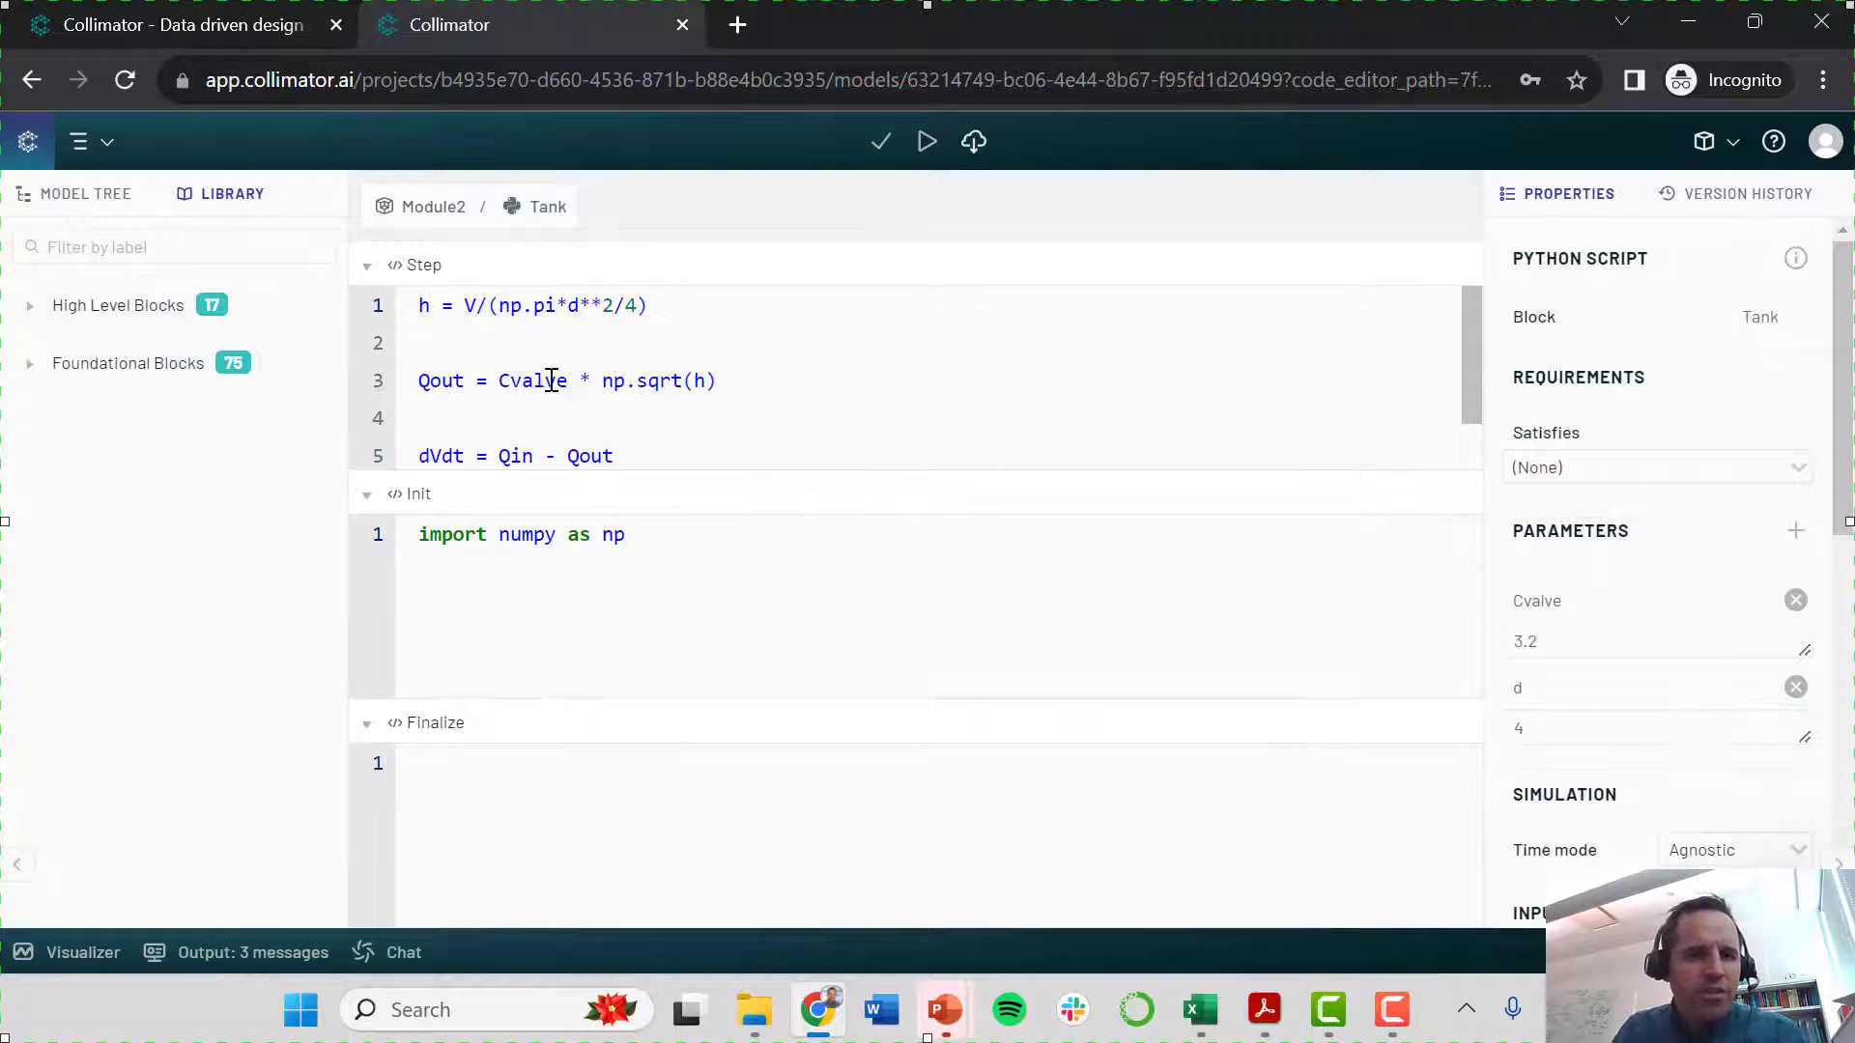
pyautogui.scroll(-2, 497, 370)
pyautogui.scroll(2, 497, 370)
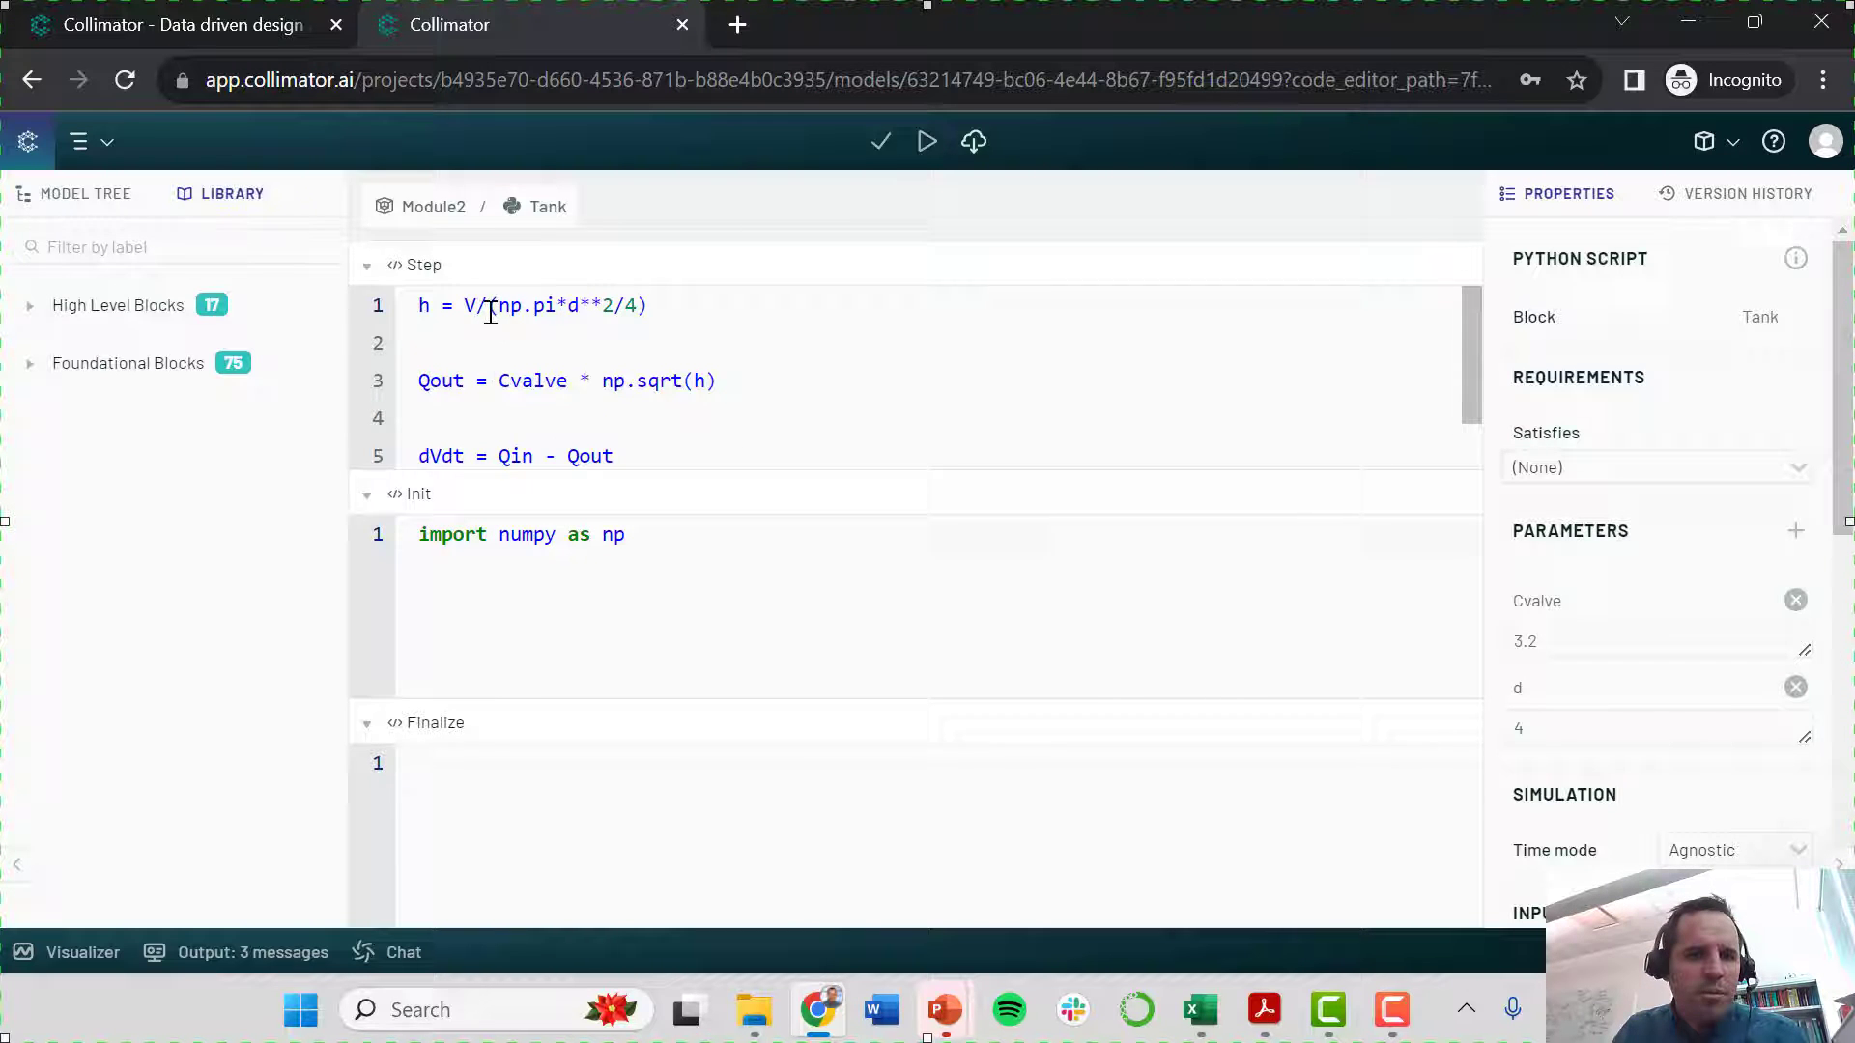
pyautogui.click(431, 206)
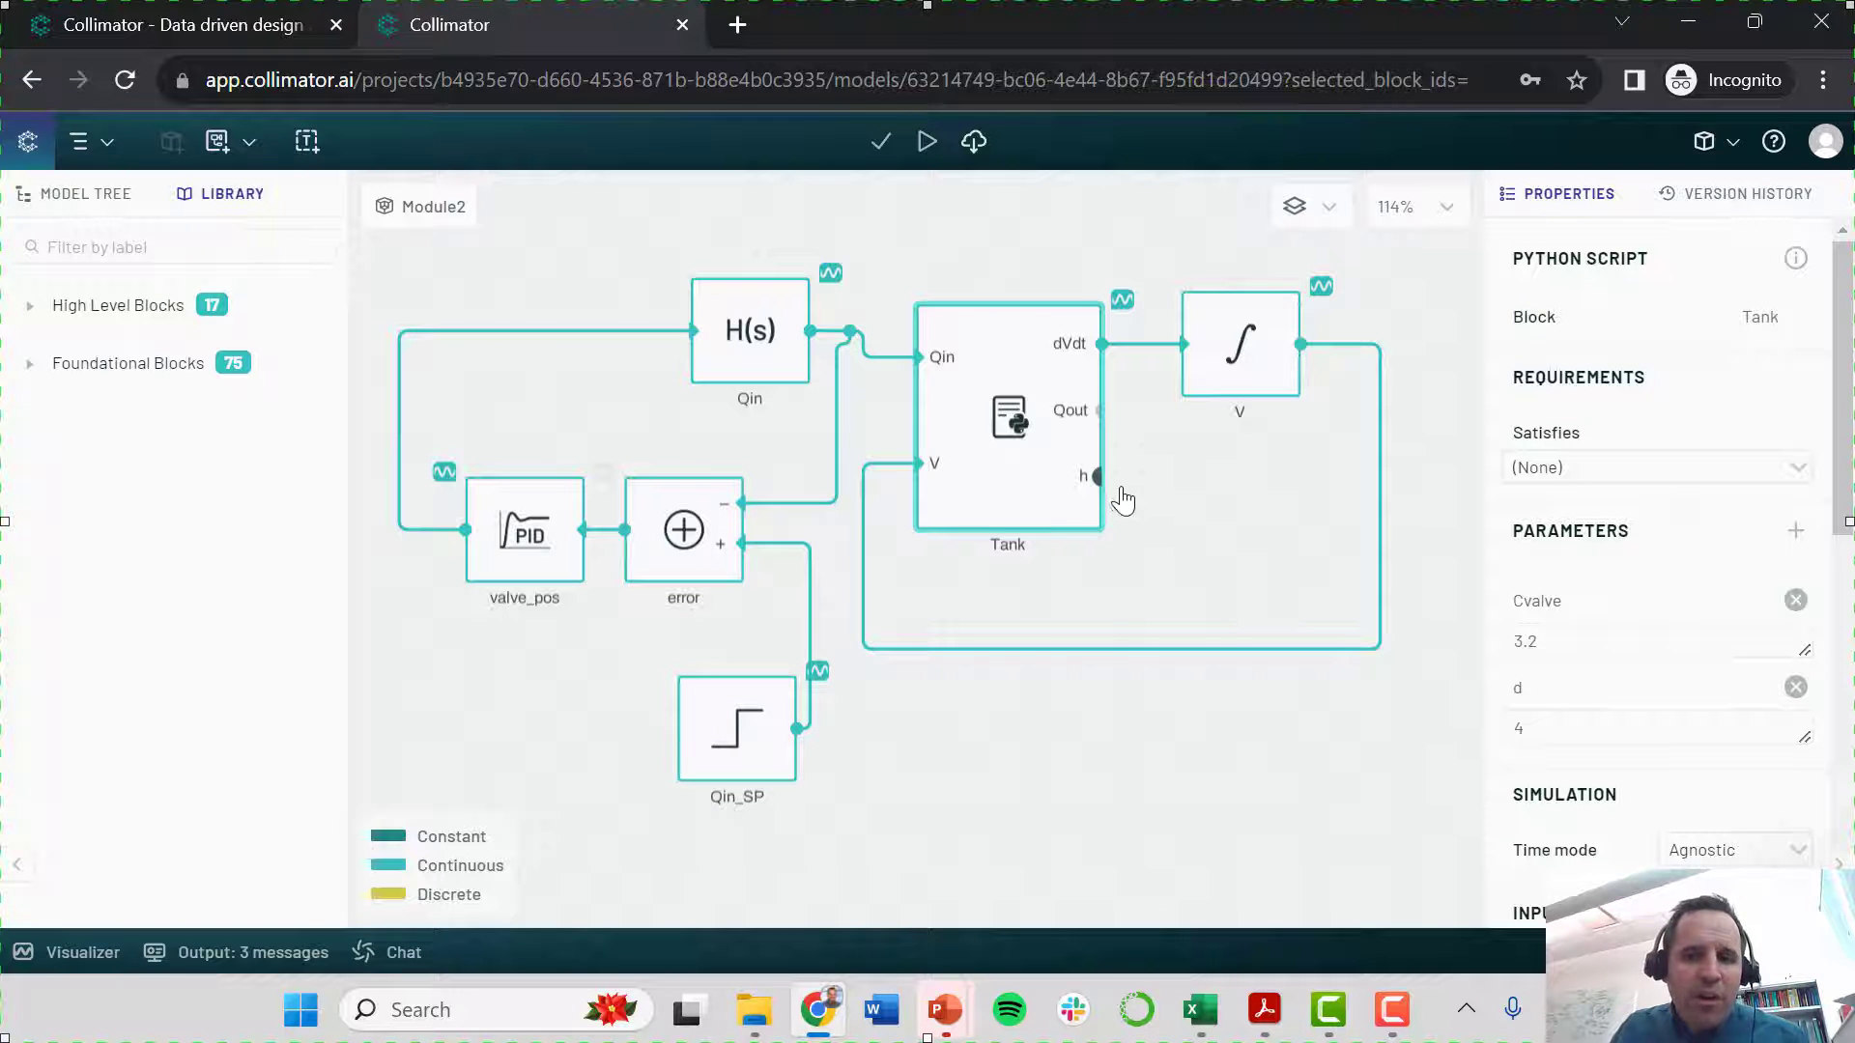
# - Draw an open-ended signal line from the Tank block's h output and check the simulation end time
pyautogui.moveTo(1100, 476); pyautogui.dragTo(1225, 502)
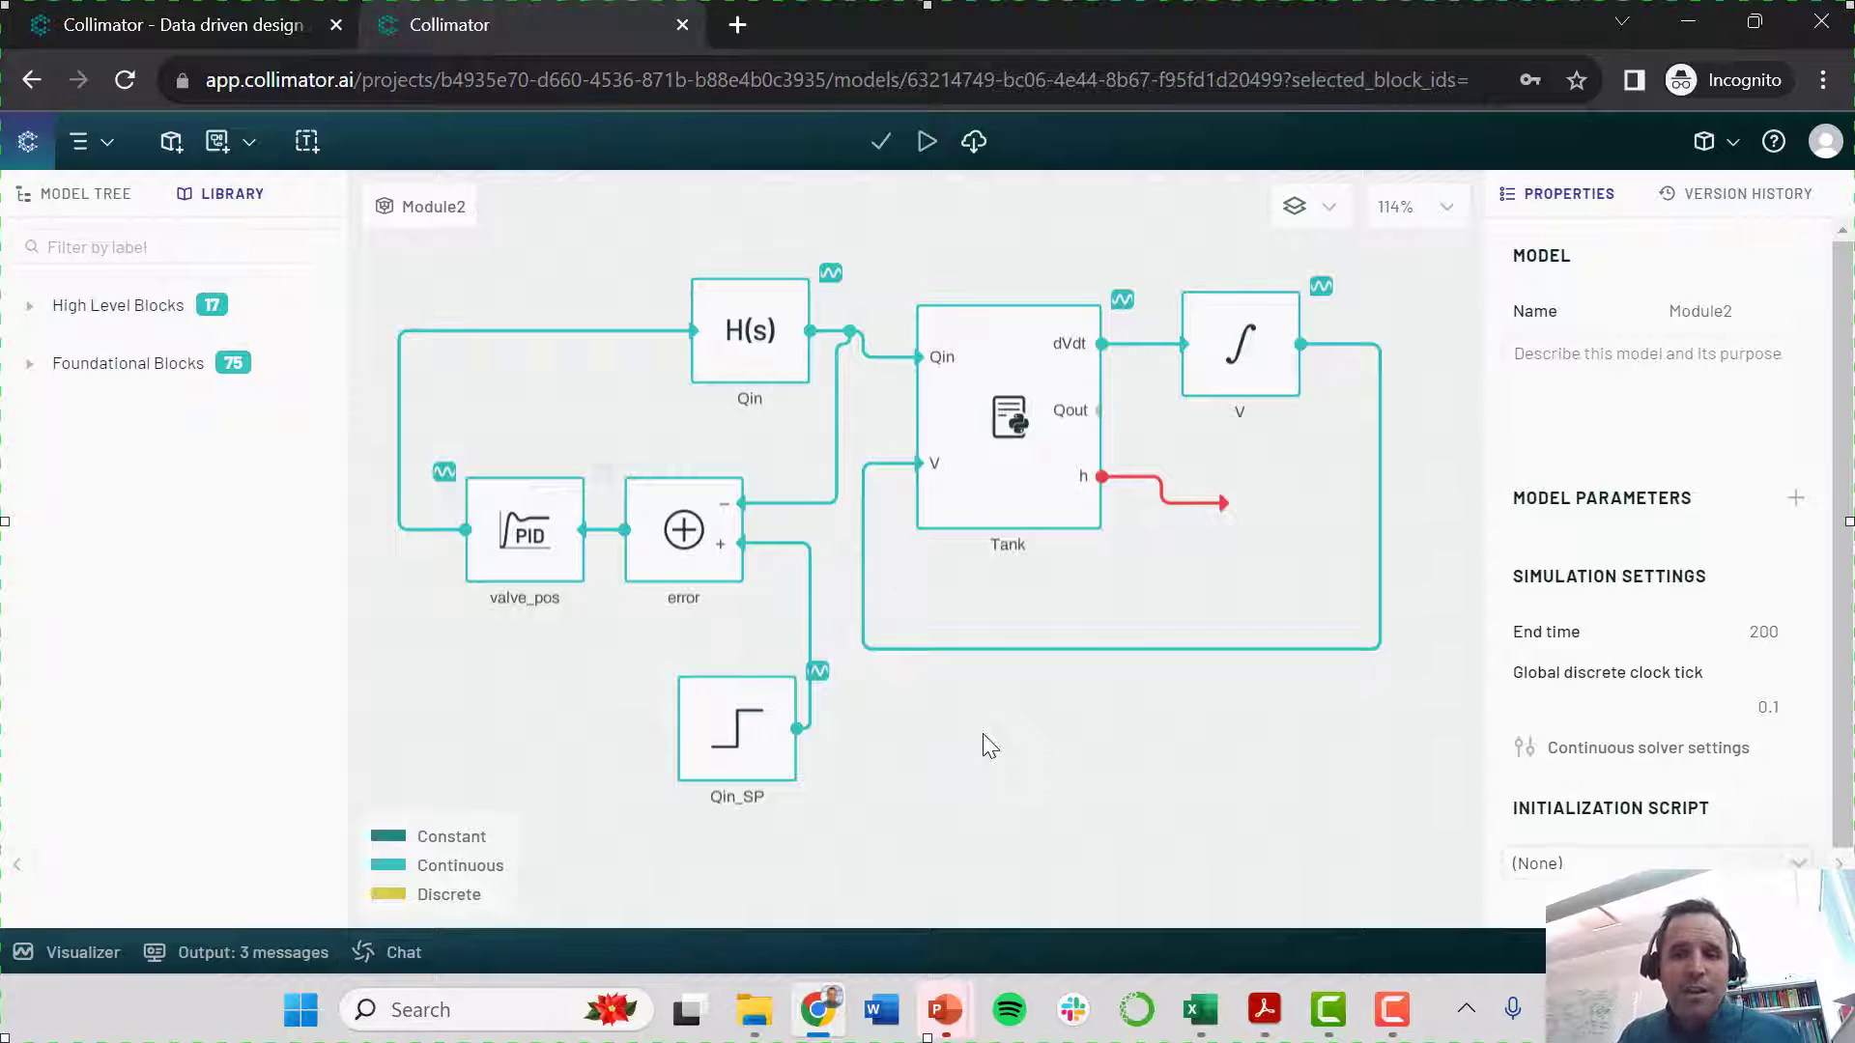
pyautogui.click(1727, 625)
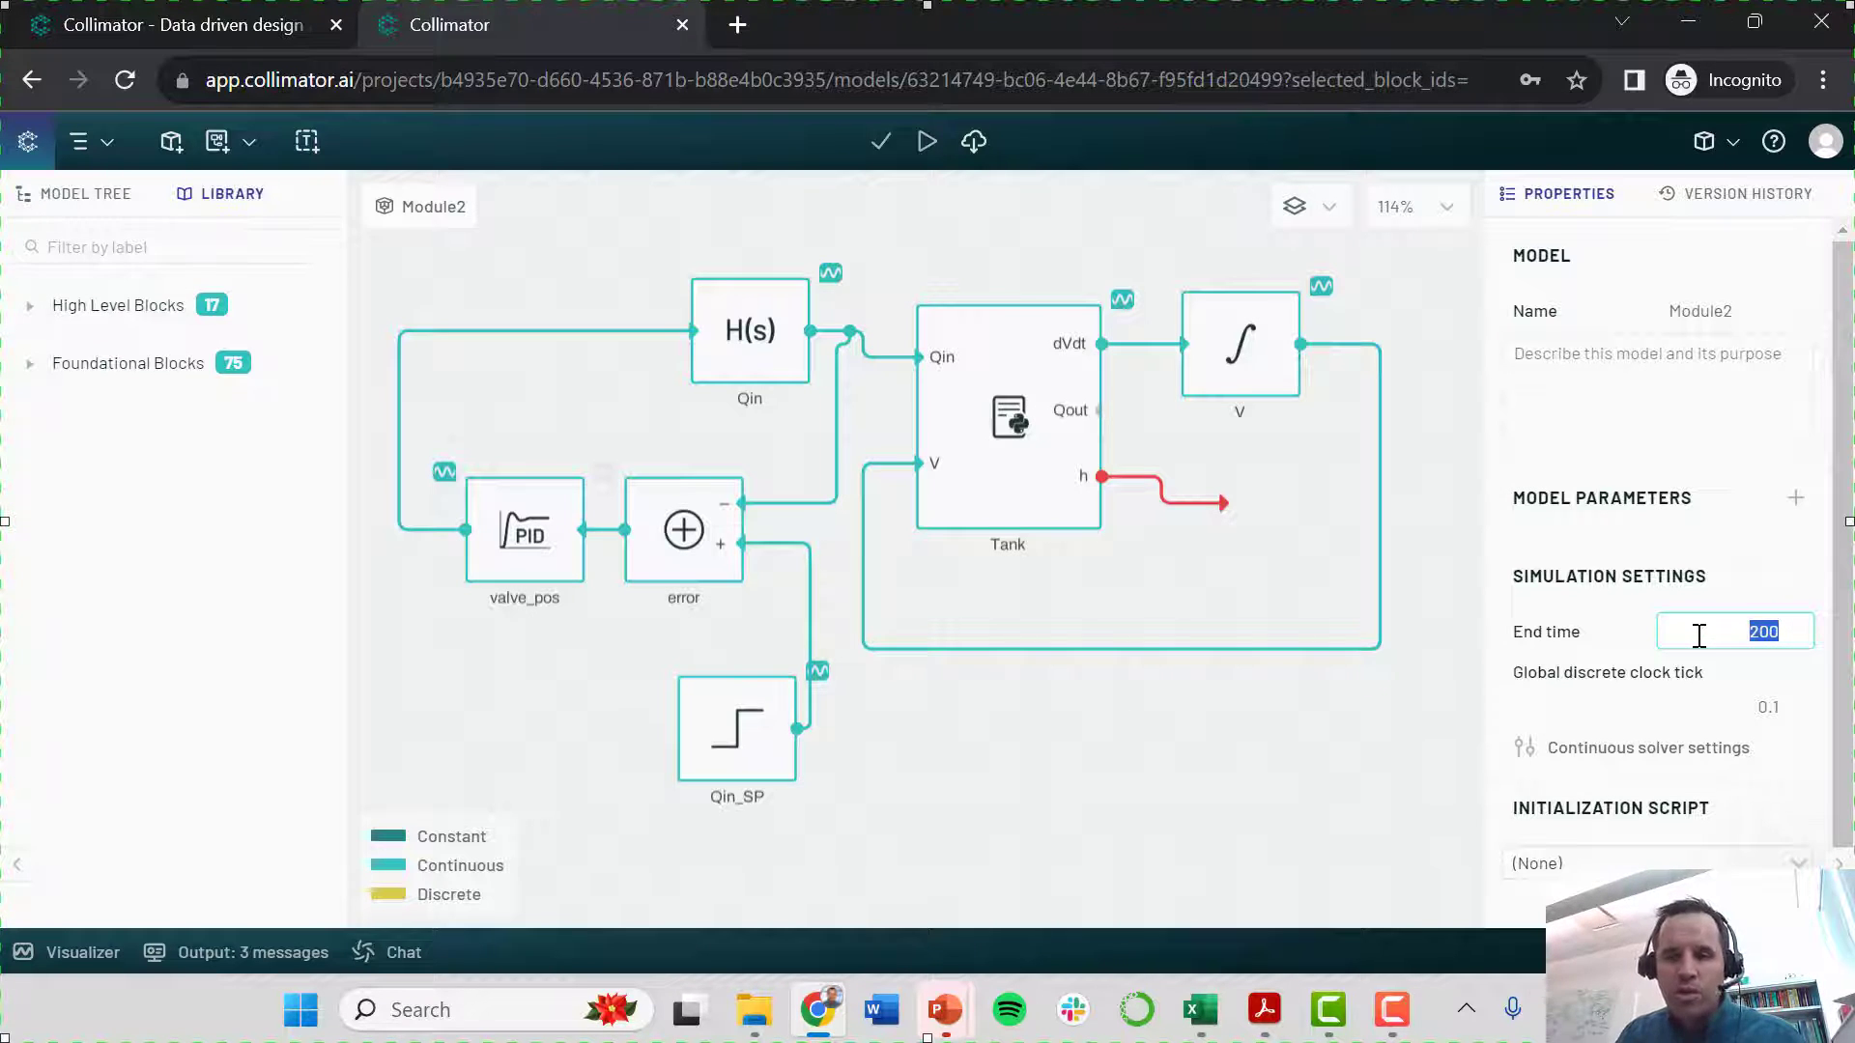
pyautogui.click(1214, 760)
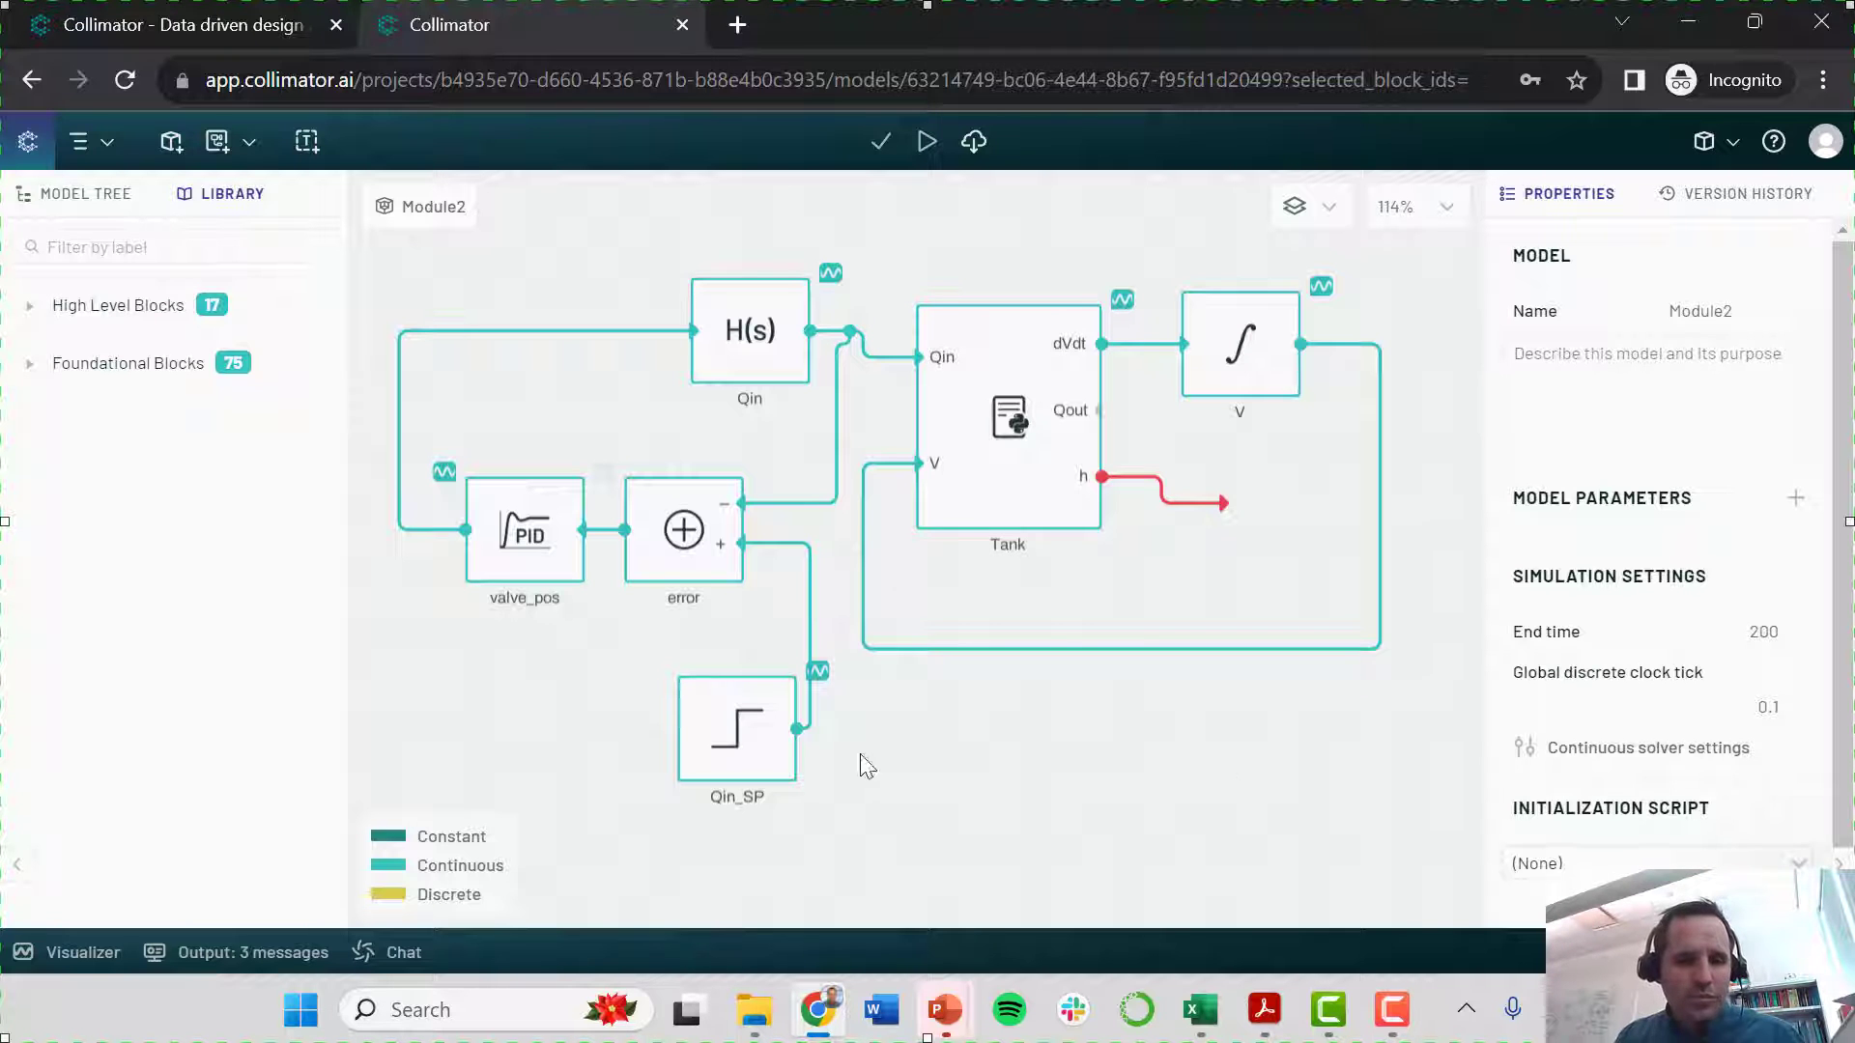
# - Review the step time, start value and end value of the Qin_SP step block
pyautogui.click(728, 736)
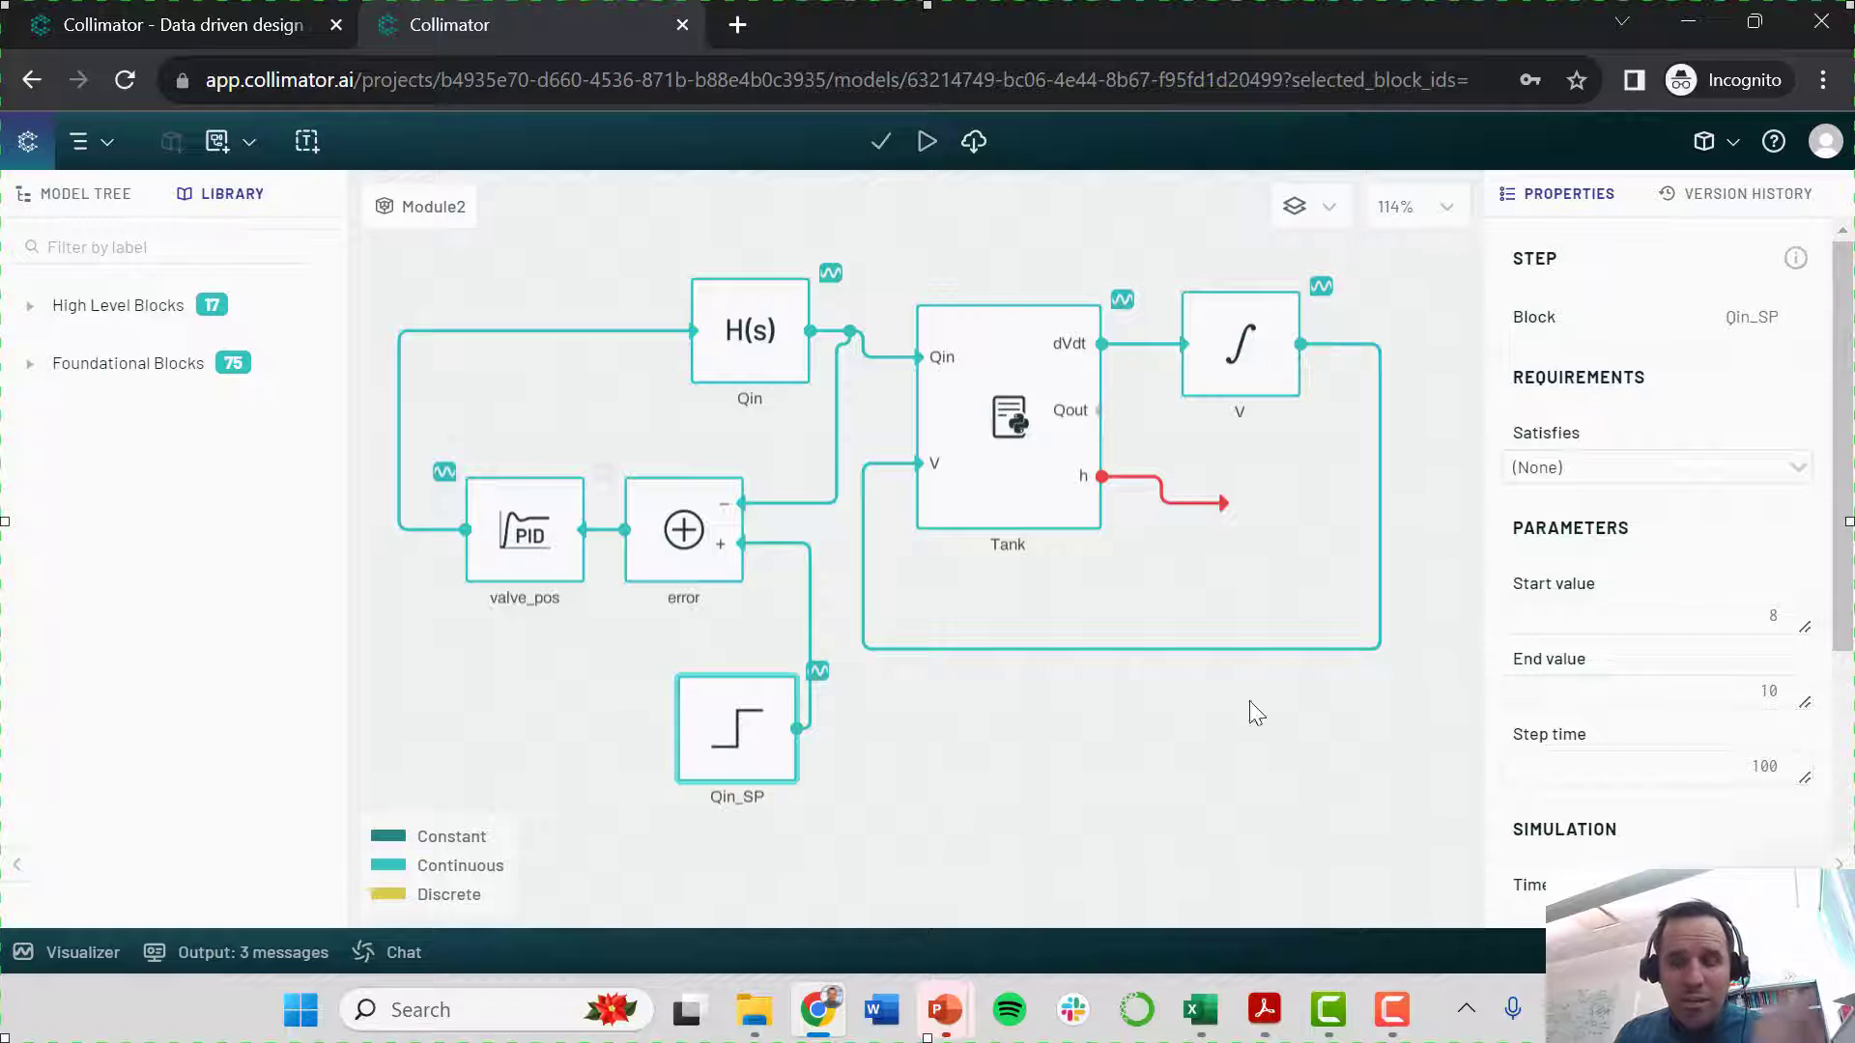
pyautogui.click(1719, 770)
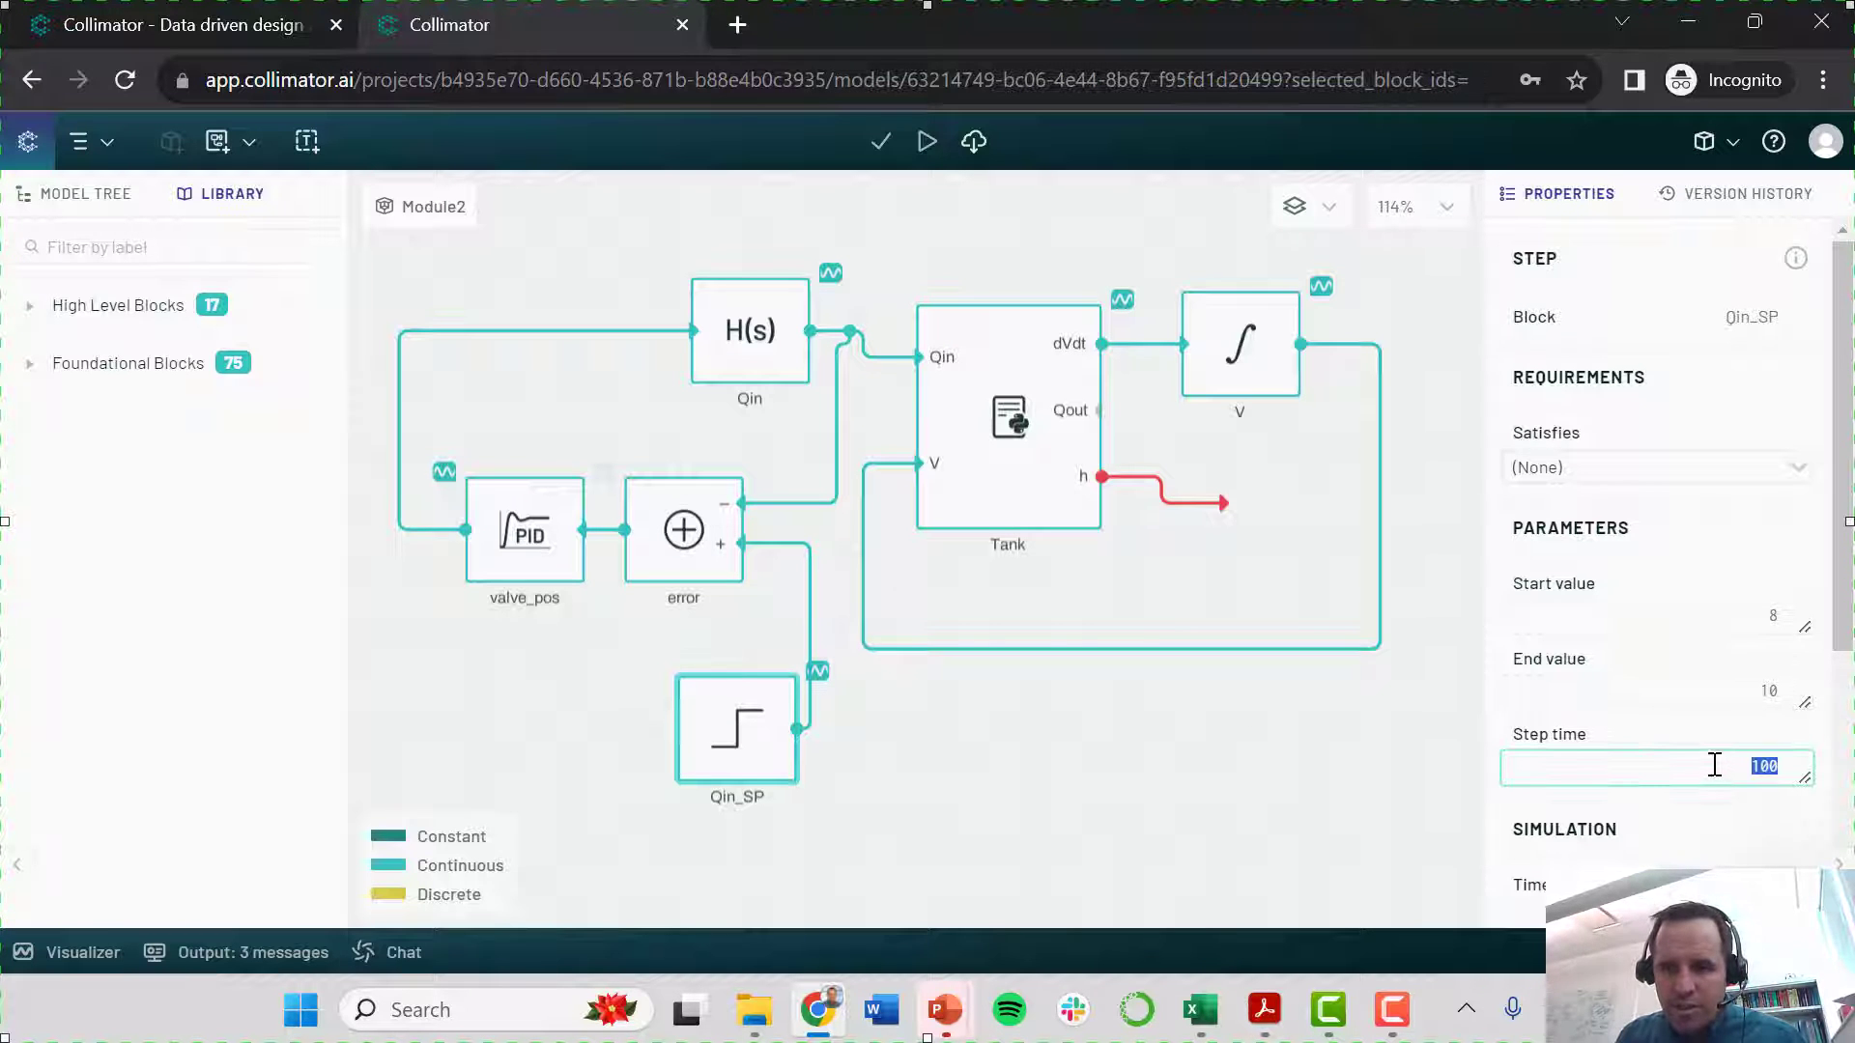
pyautogui.click(1391, 763)
pyautogui.click(799, 740)
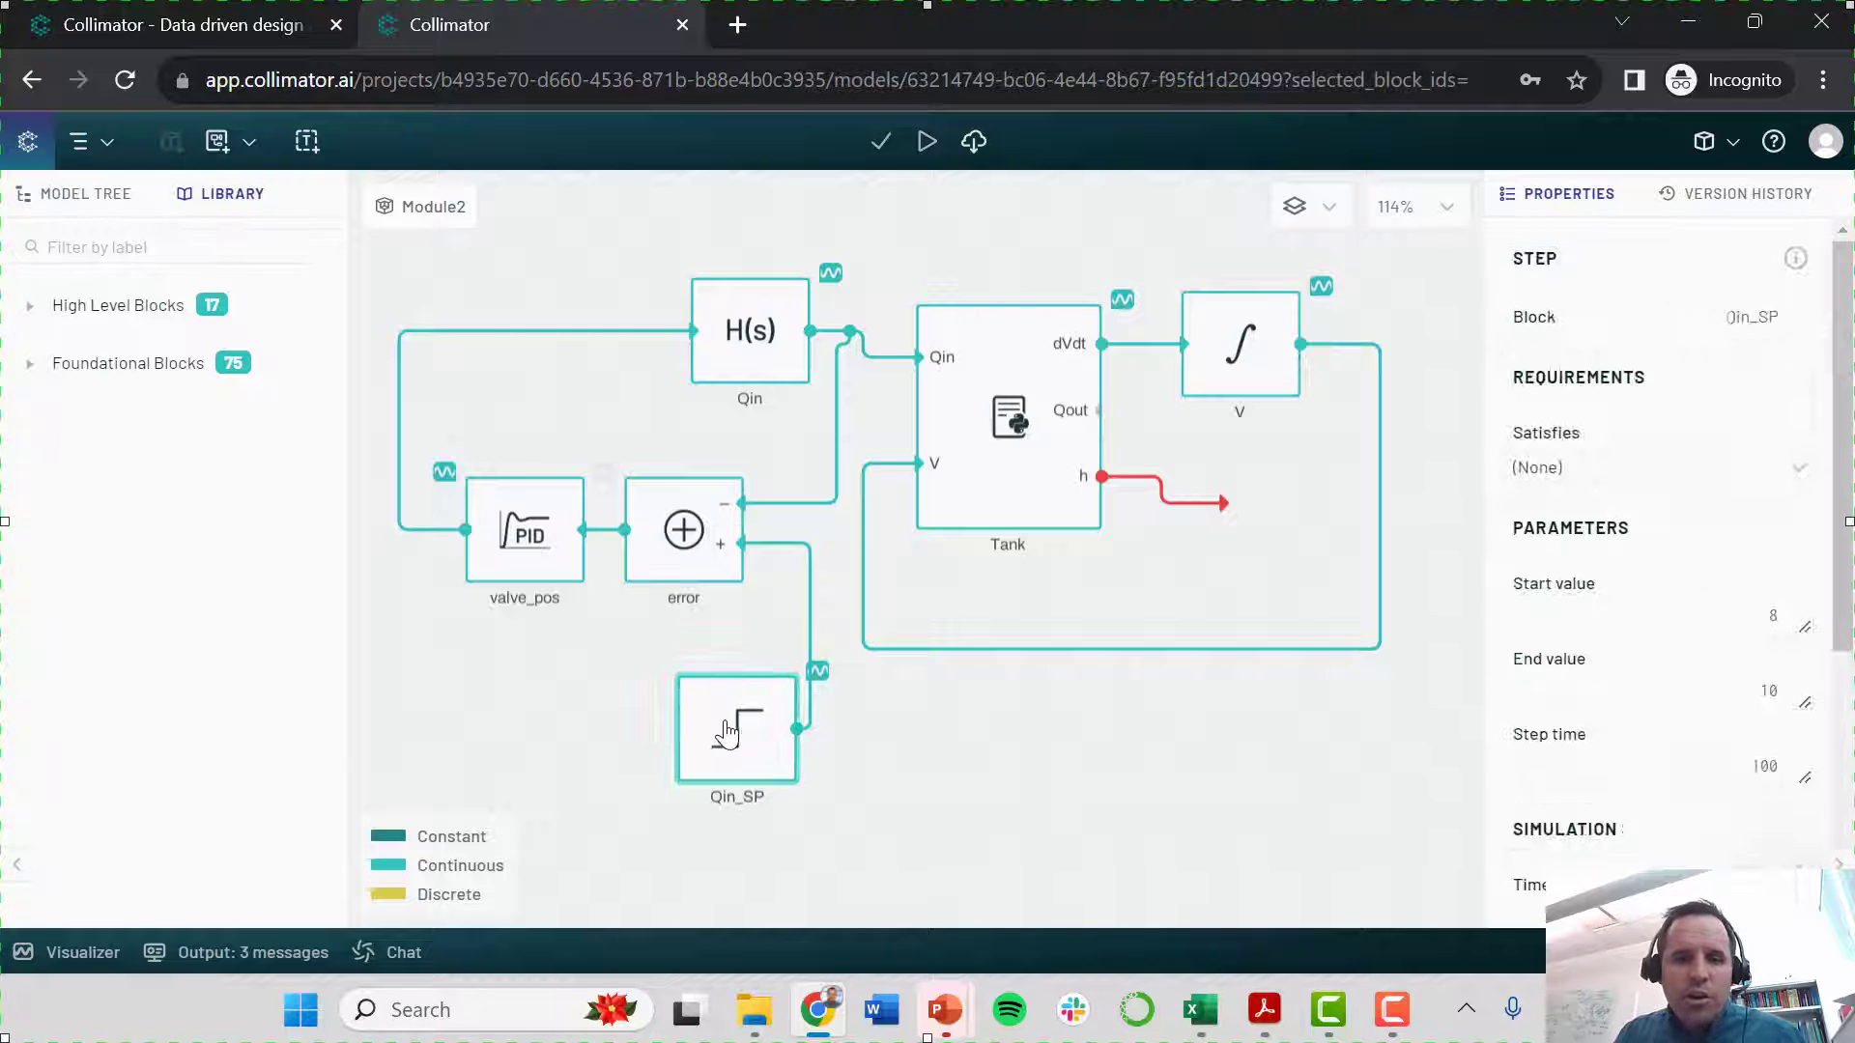
pyautogui.click(1723, 606)
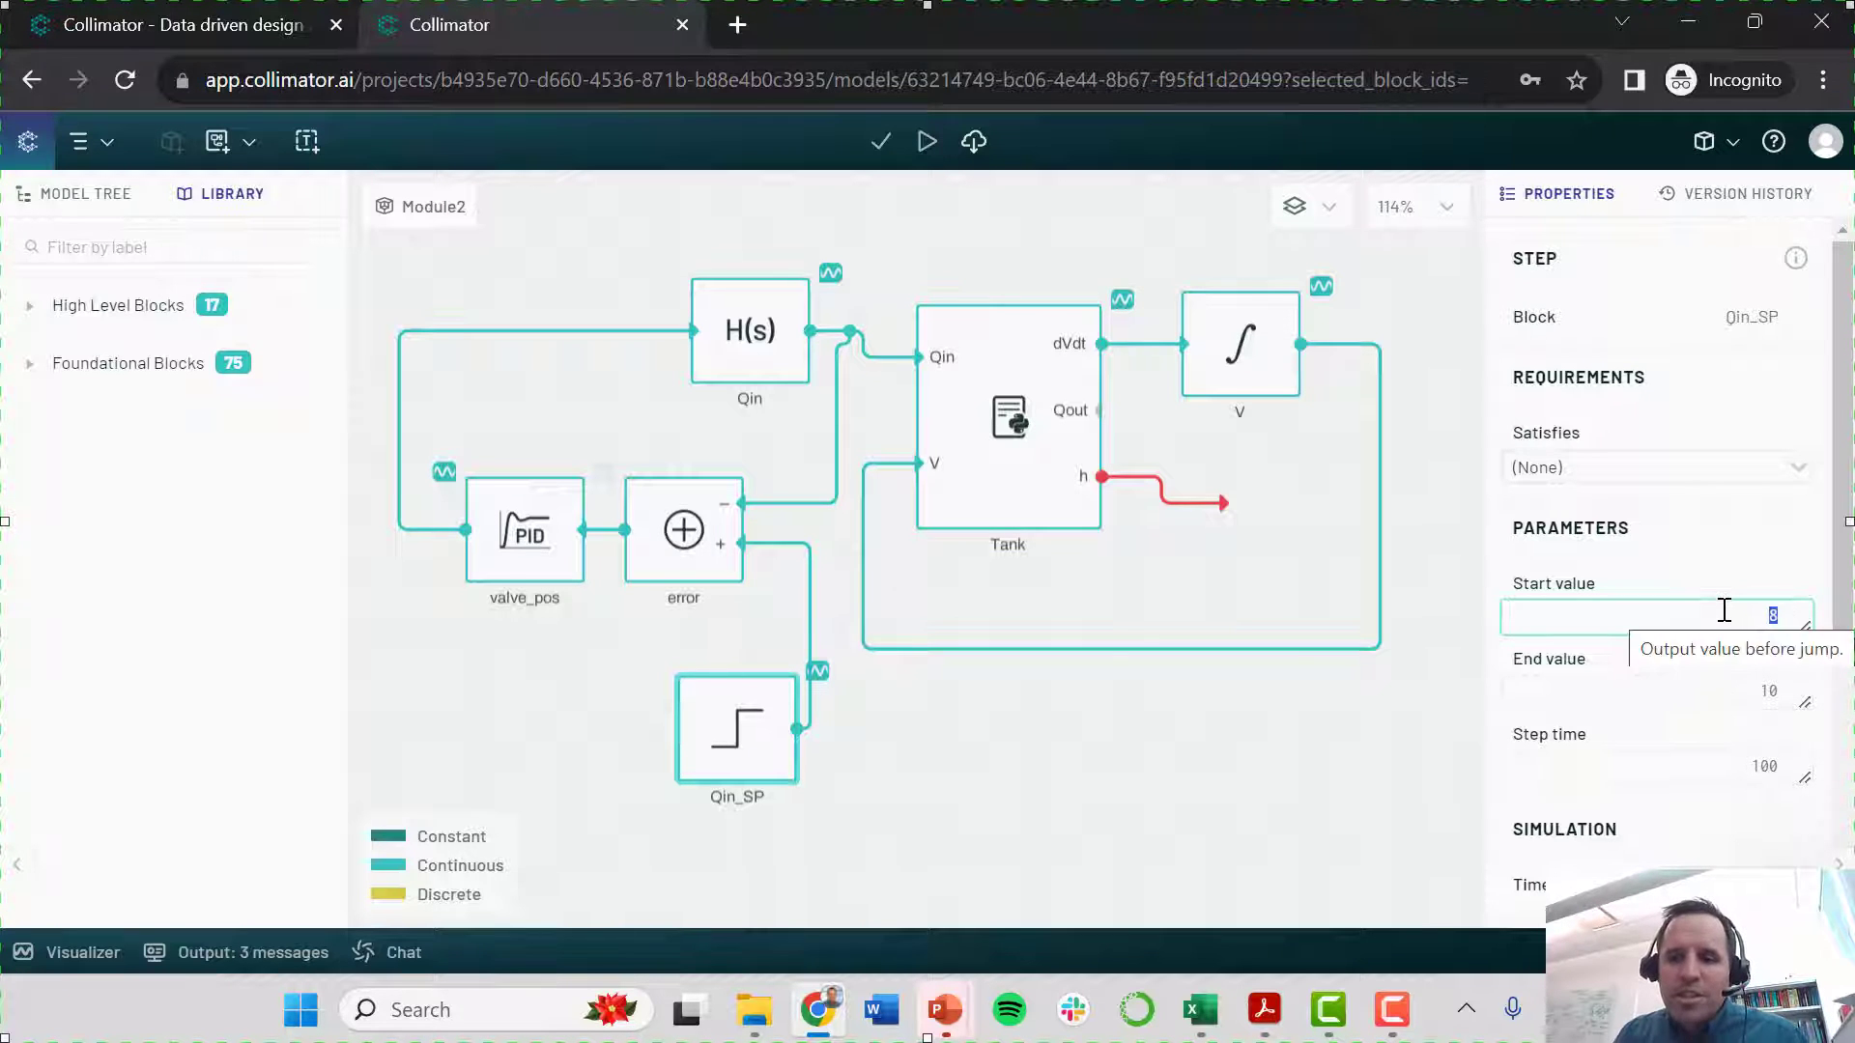
pyautogui.click(1699, 688)
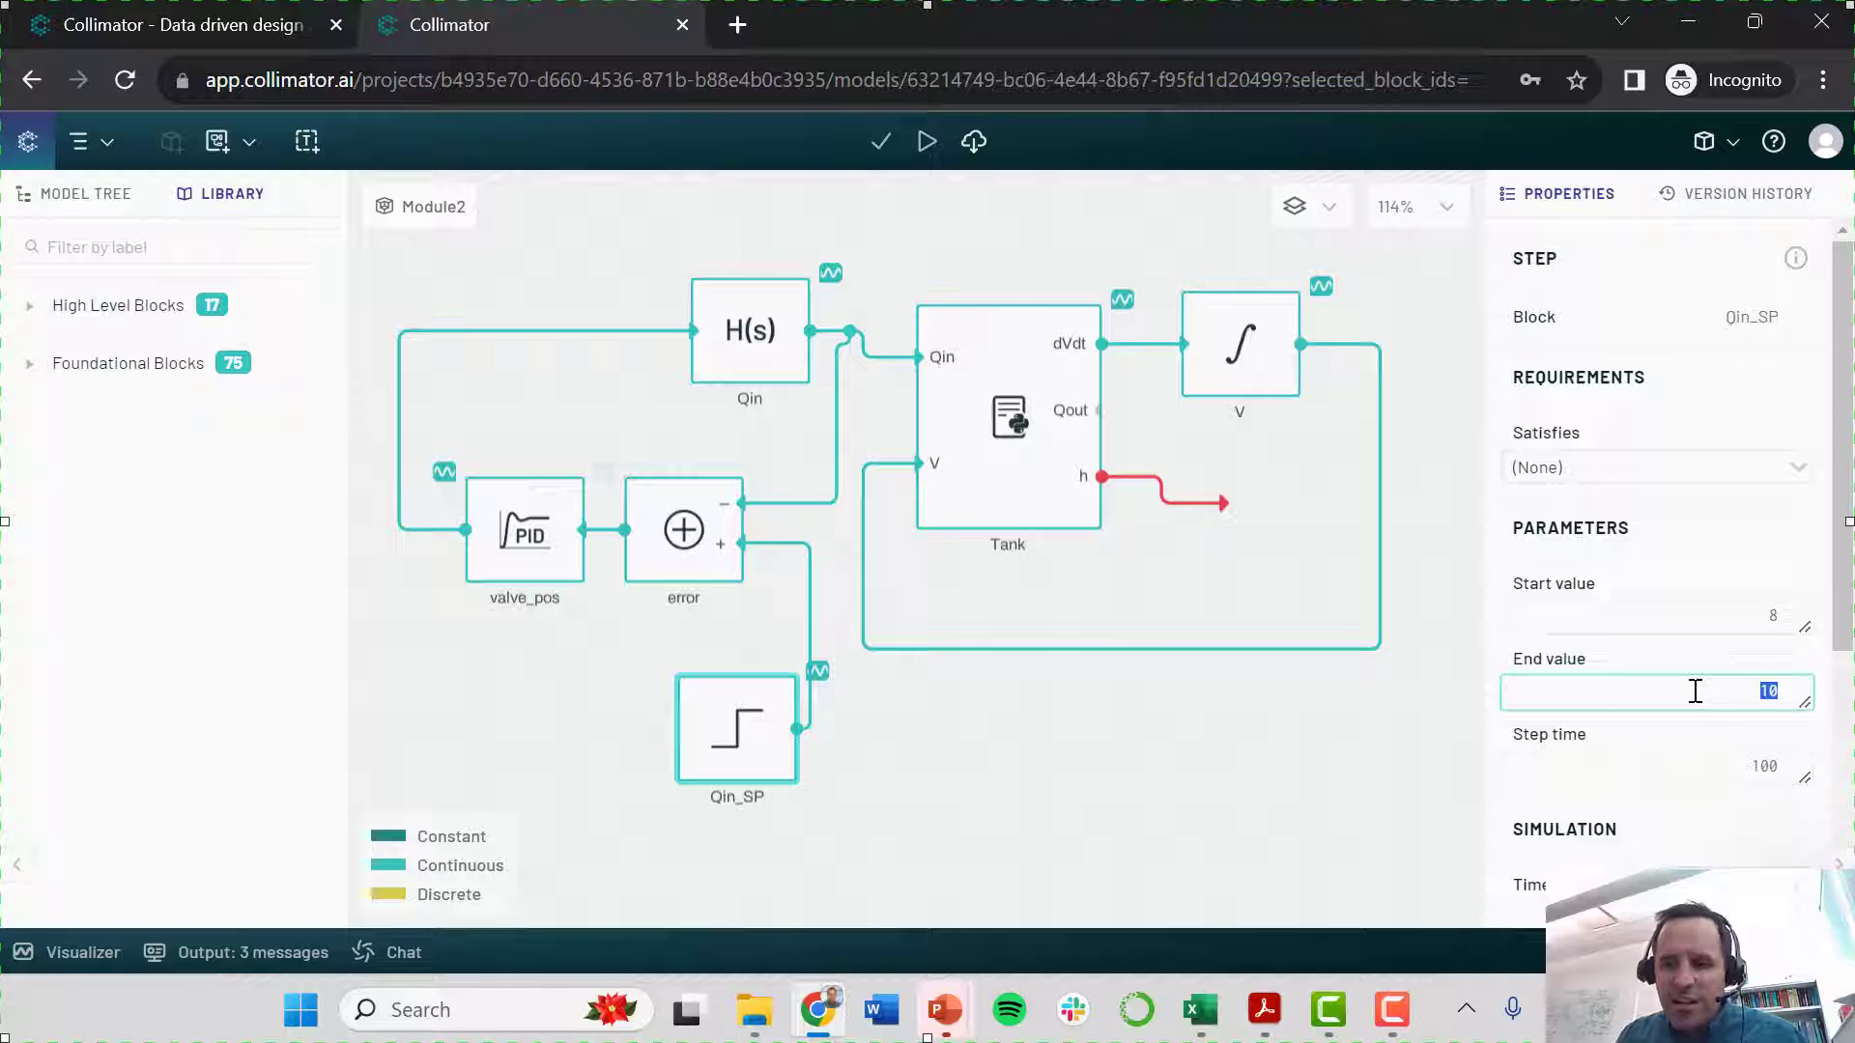
pyautogui.click(1164, 785)
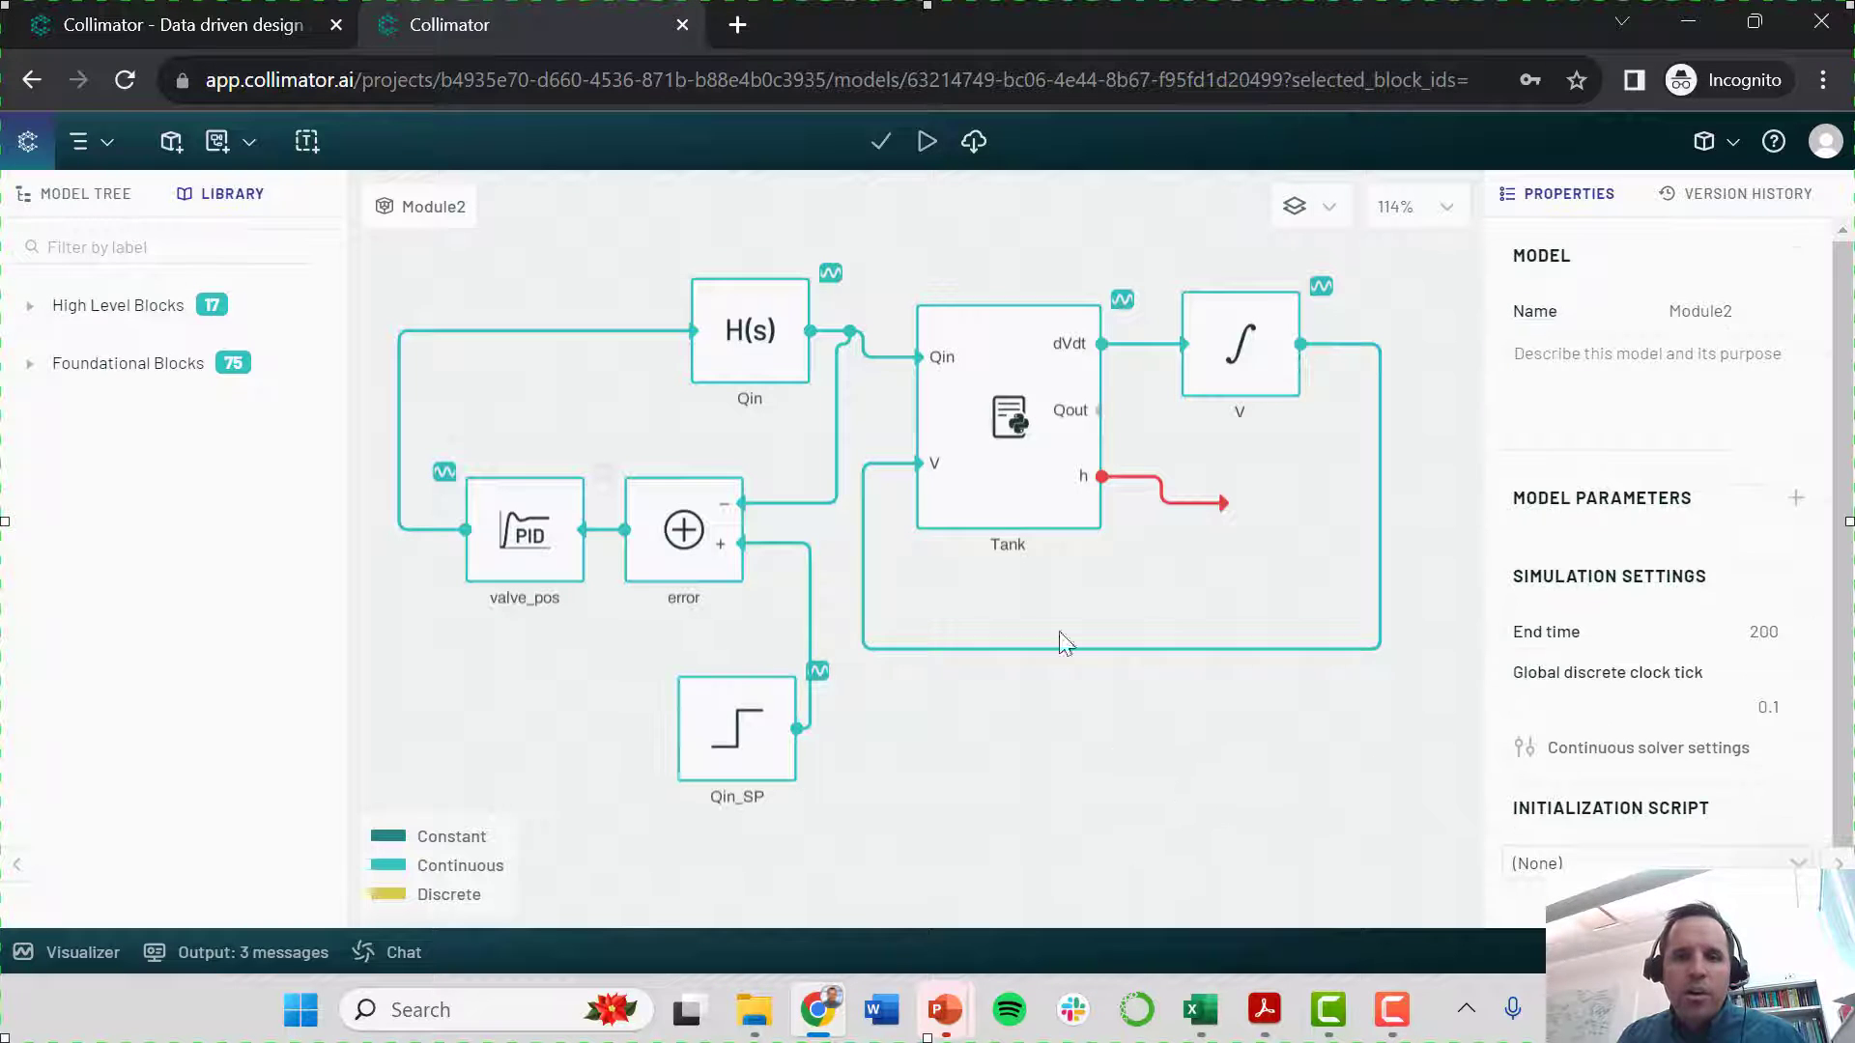
# - Run the simulation and inspect the Tank.h level and Qin set point plots
pyautogui.click(926, 142)
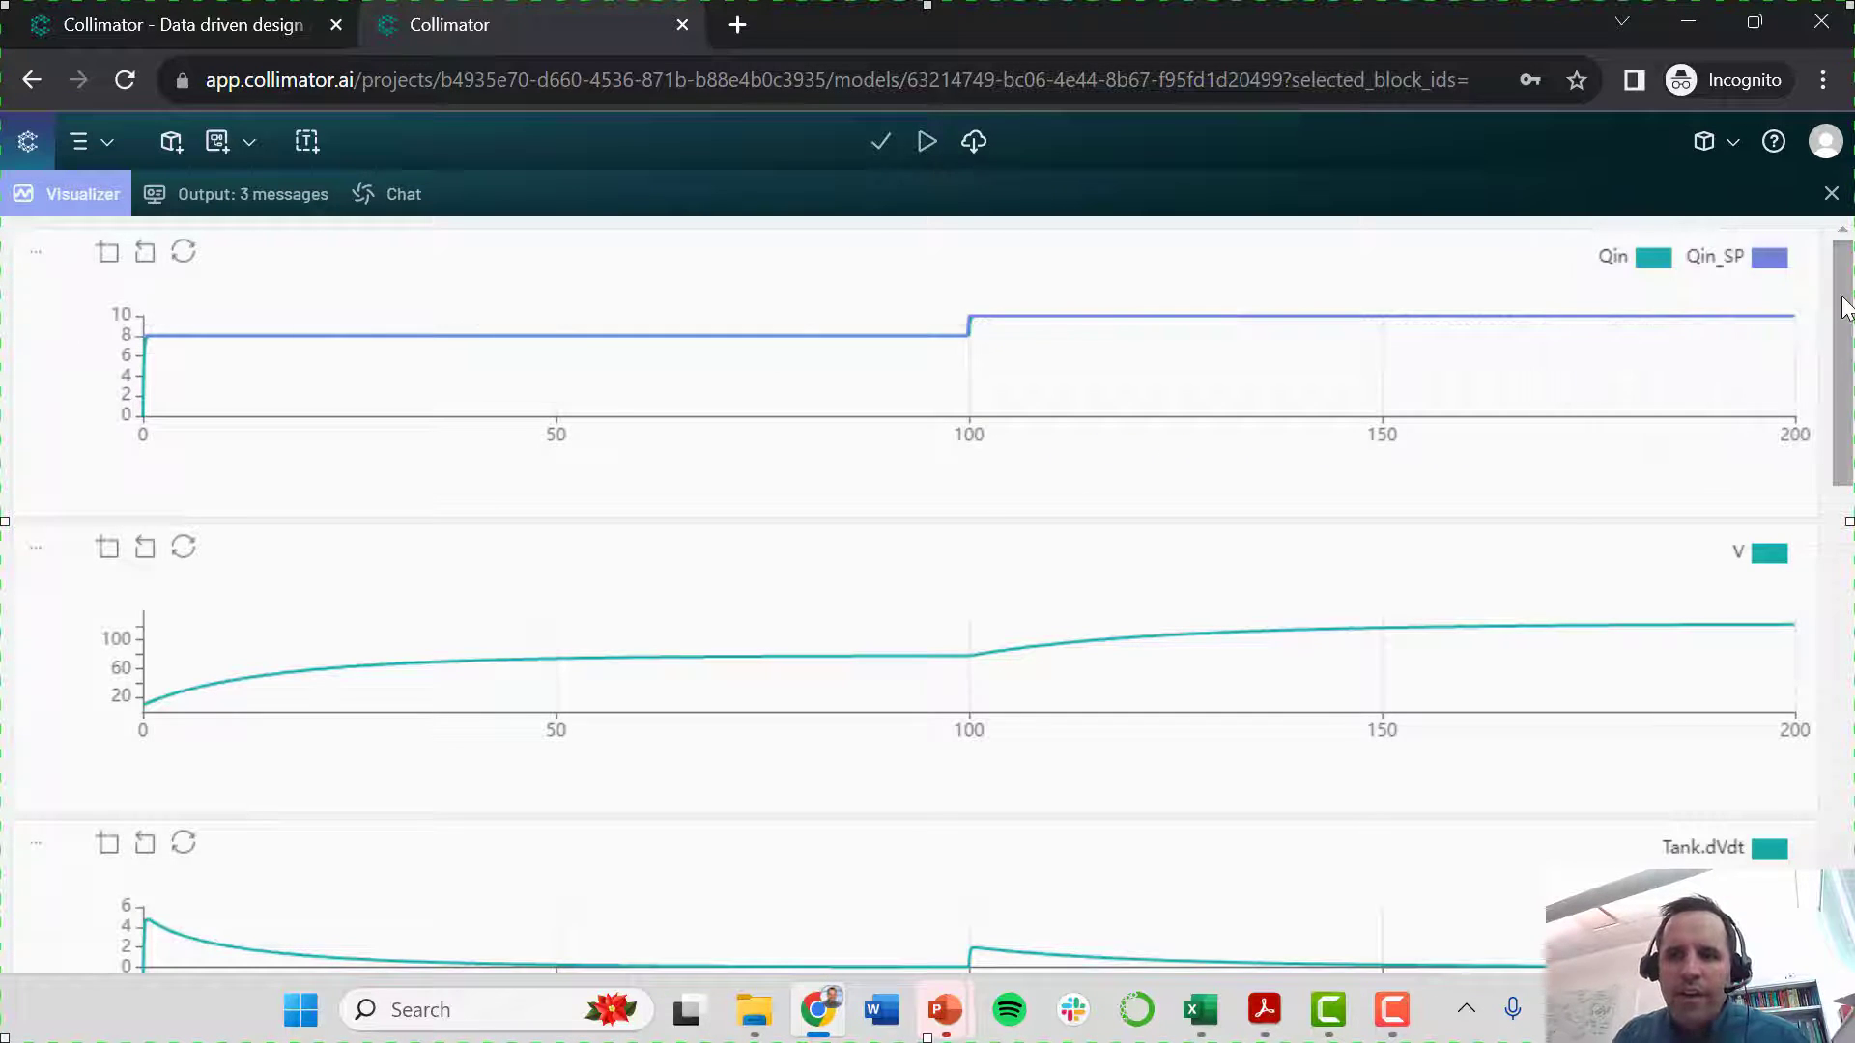
pyautogui.moveTo(1845, 319); pyautogui.dragTo(1845, 614)
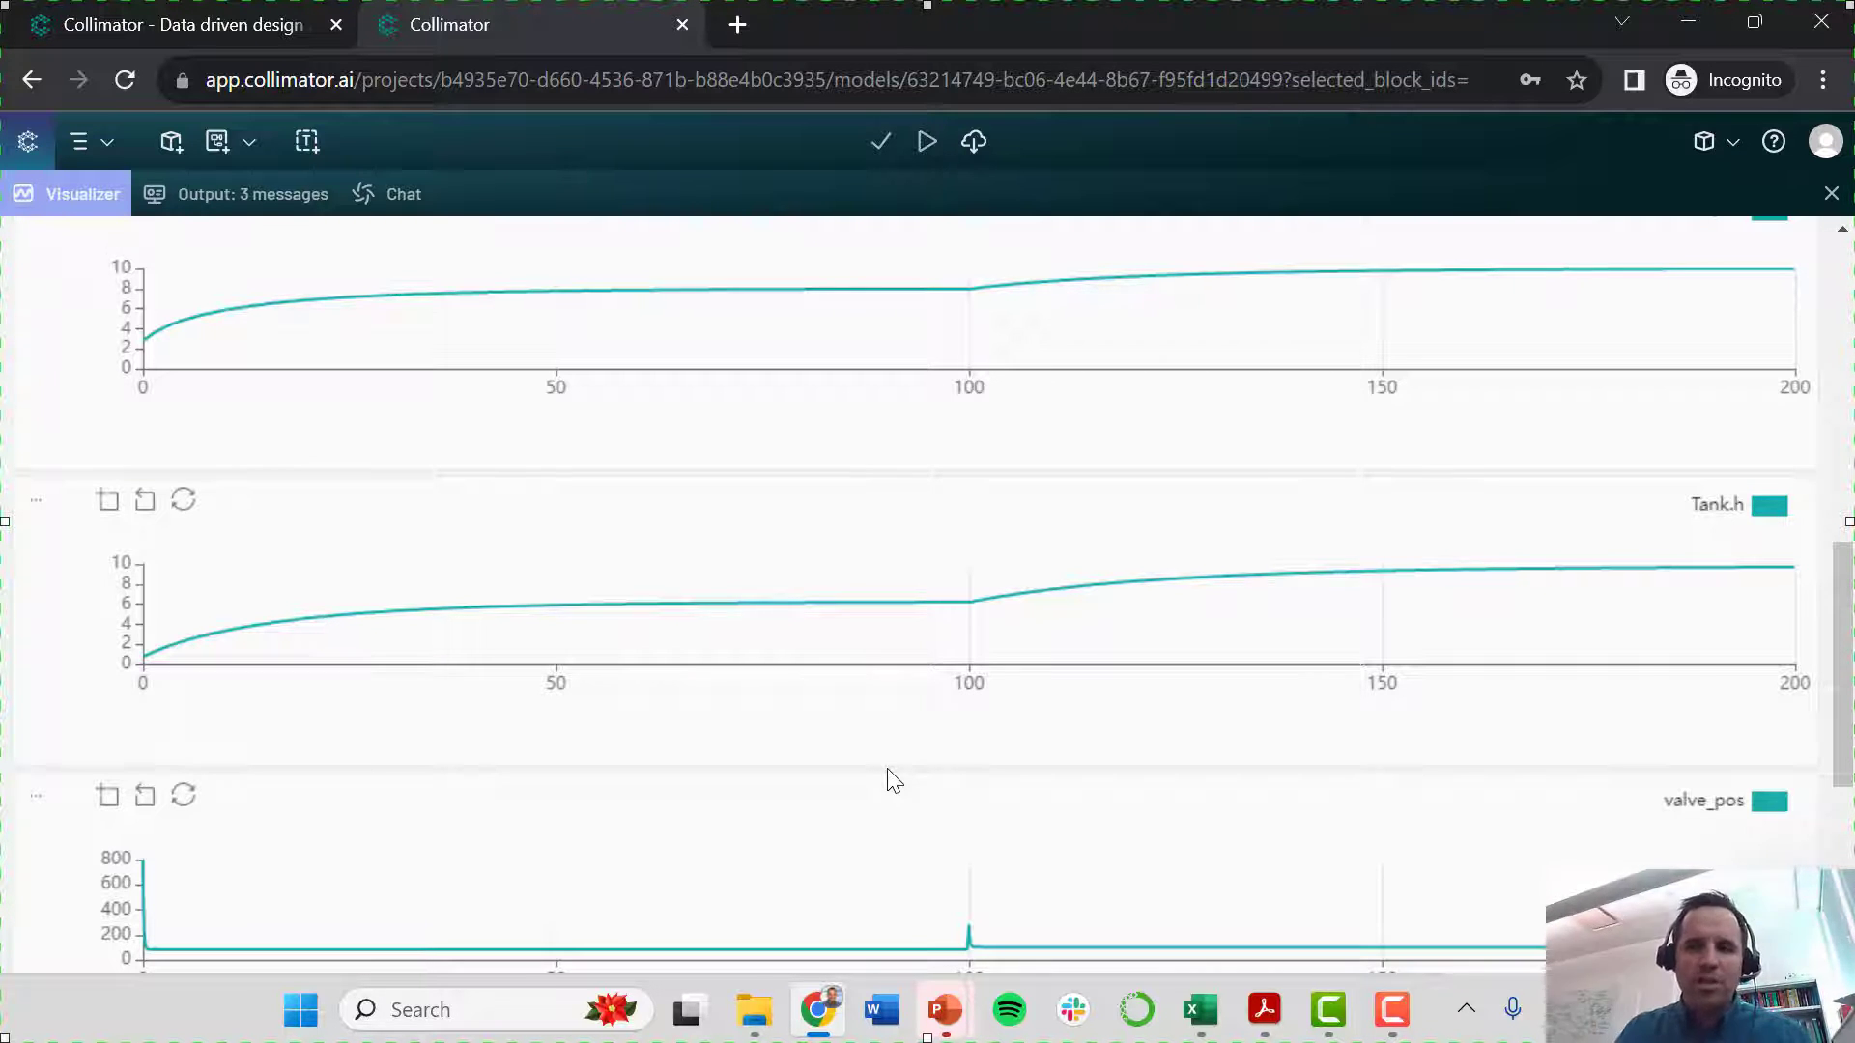
pyautogui.moveTo(1626, 629)
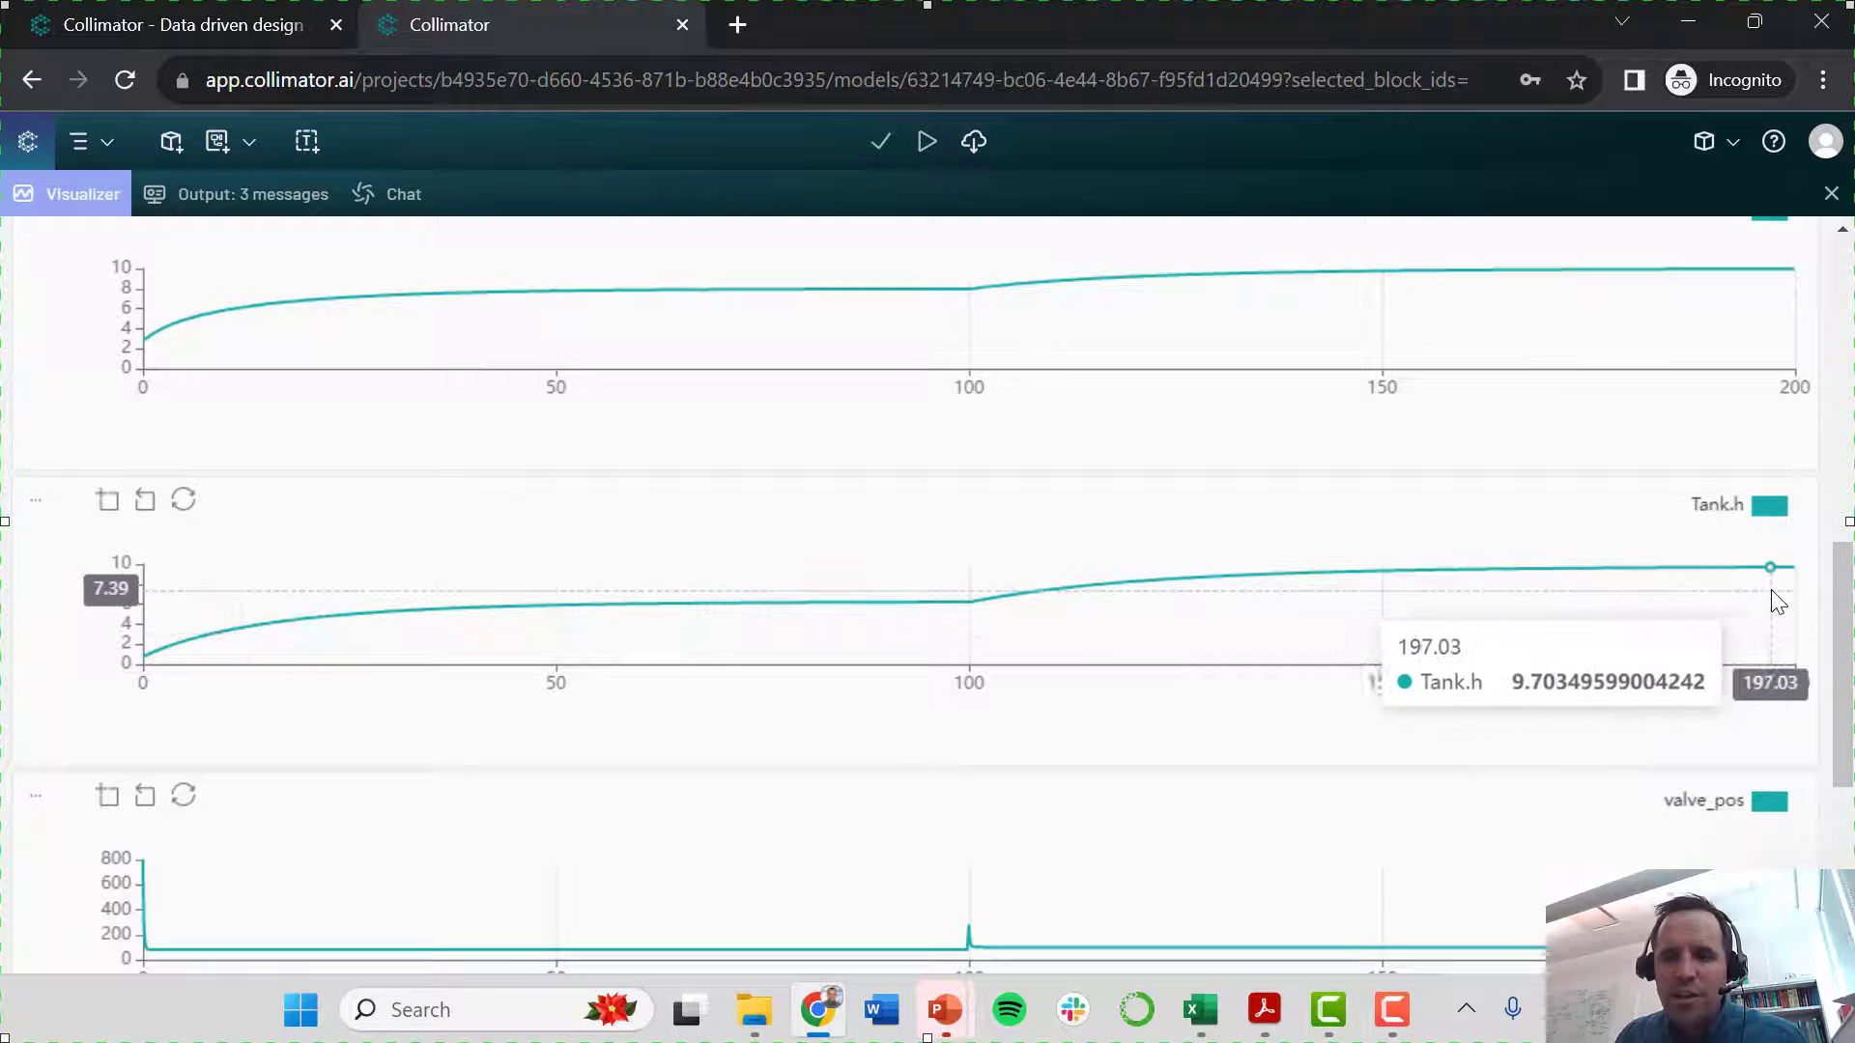
pyautogui.moveTo(1847, 633); pyautogui.dragTo(1848, 329)
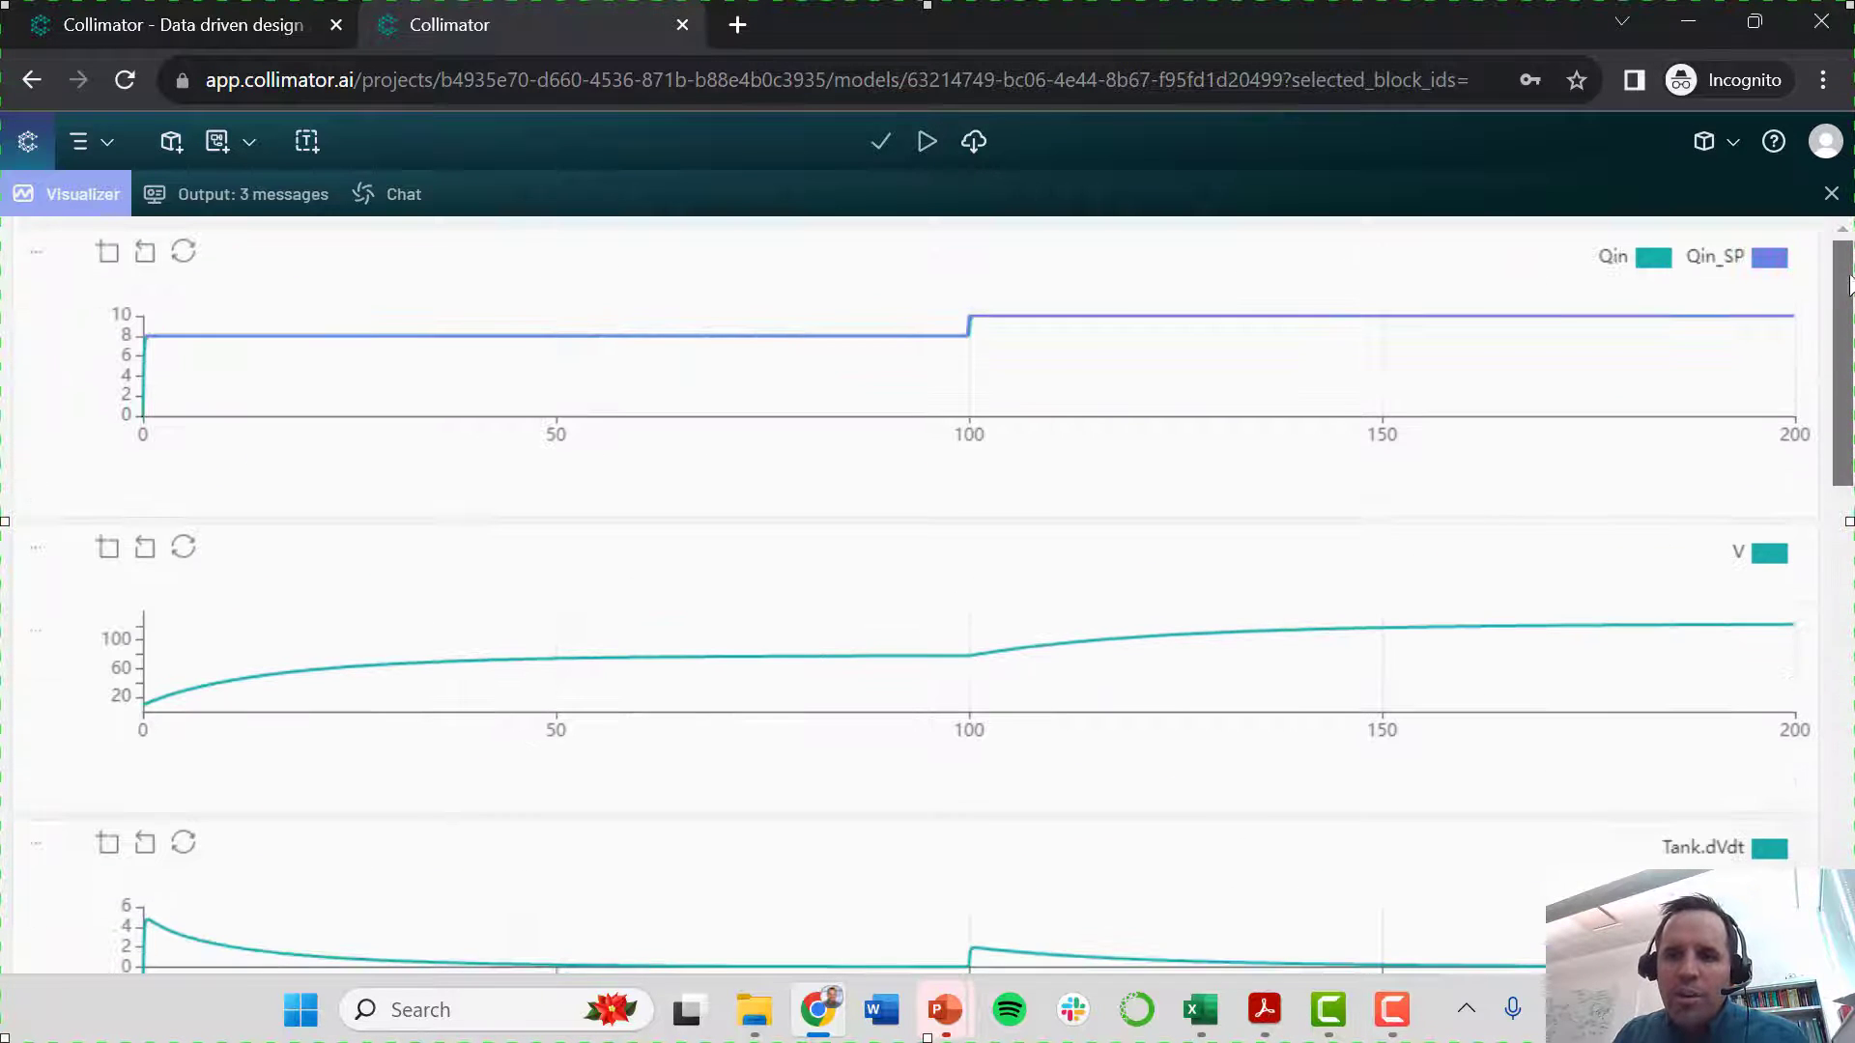
pyautogui.moveTo(1172, 316)
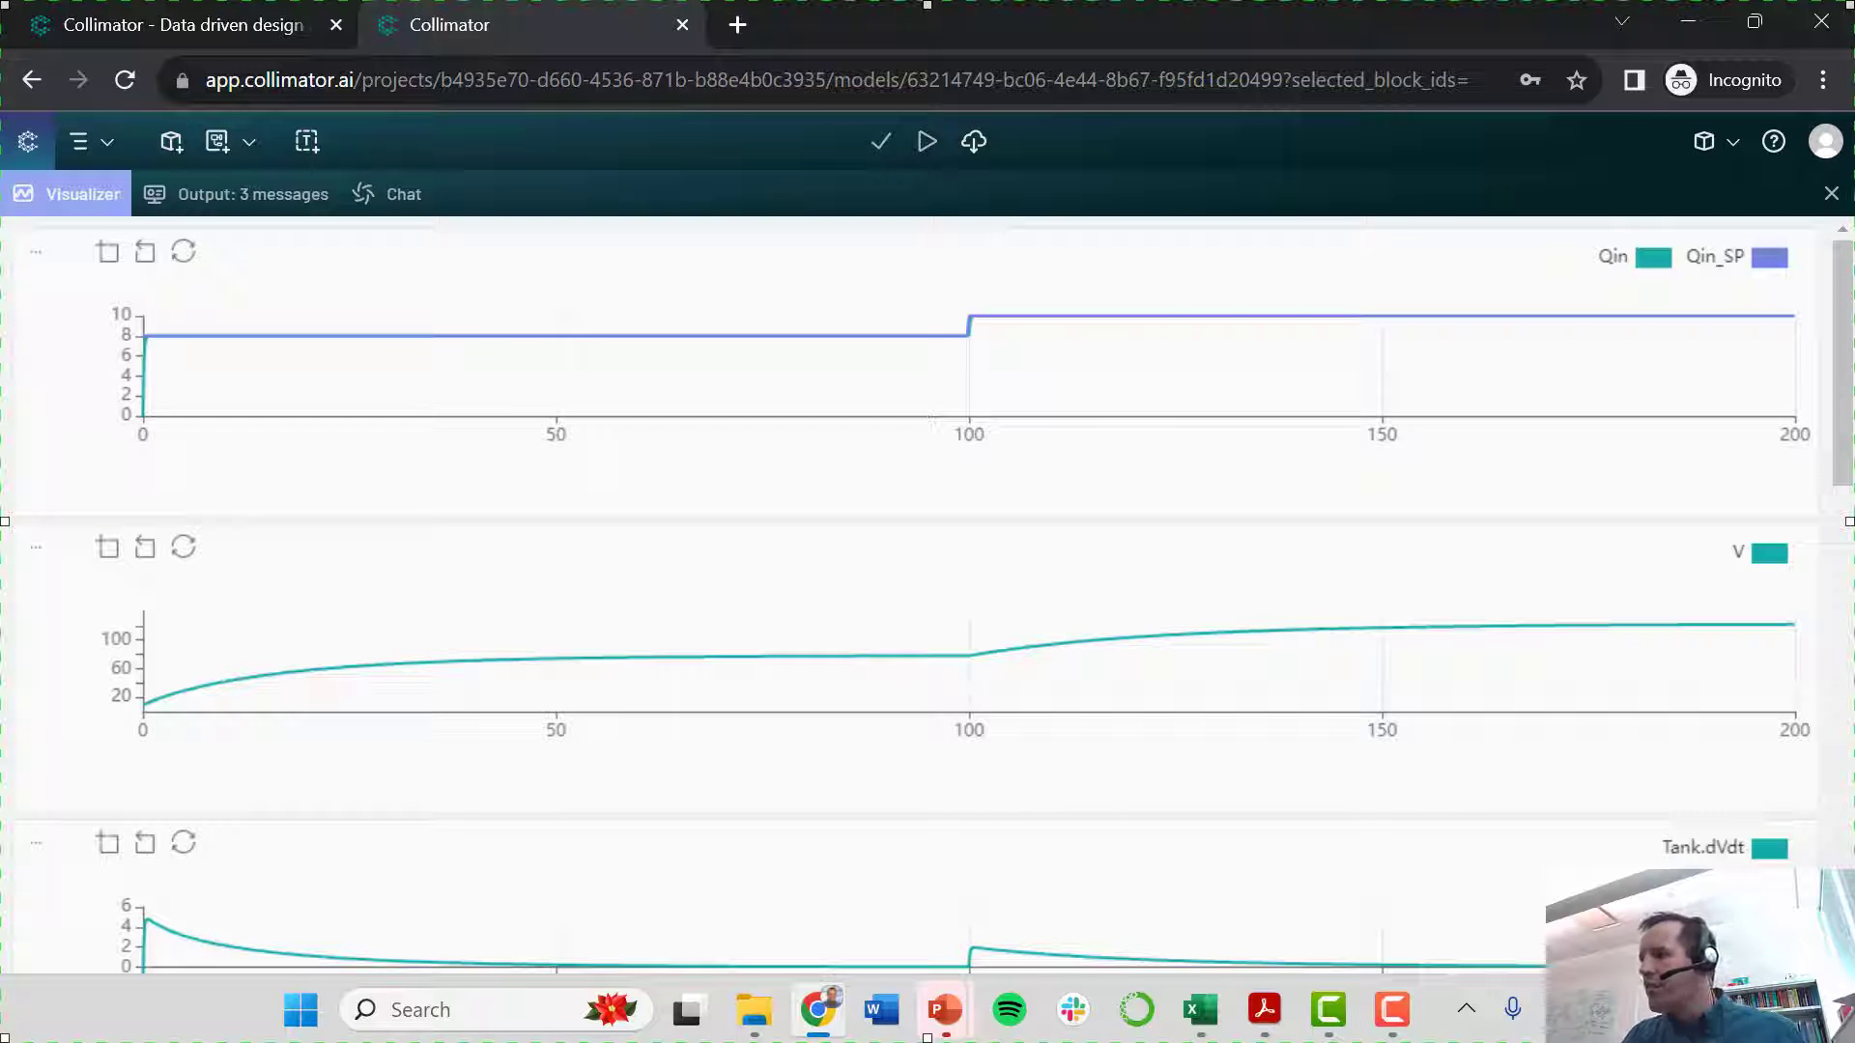
# - Switch to the tuning.xlsx workbook in Excel and enter the headings Input in B1 and Output in D1
pyautogui.click(1200, 1010)
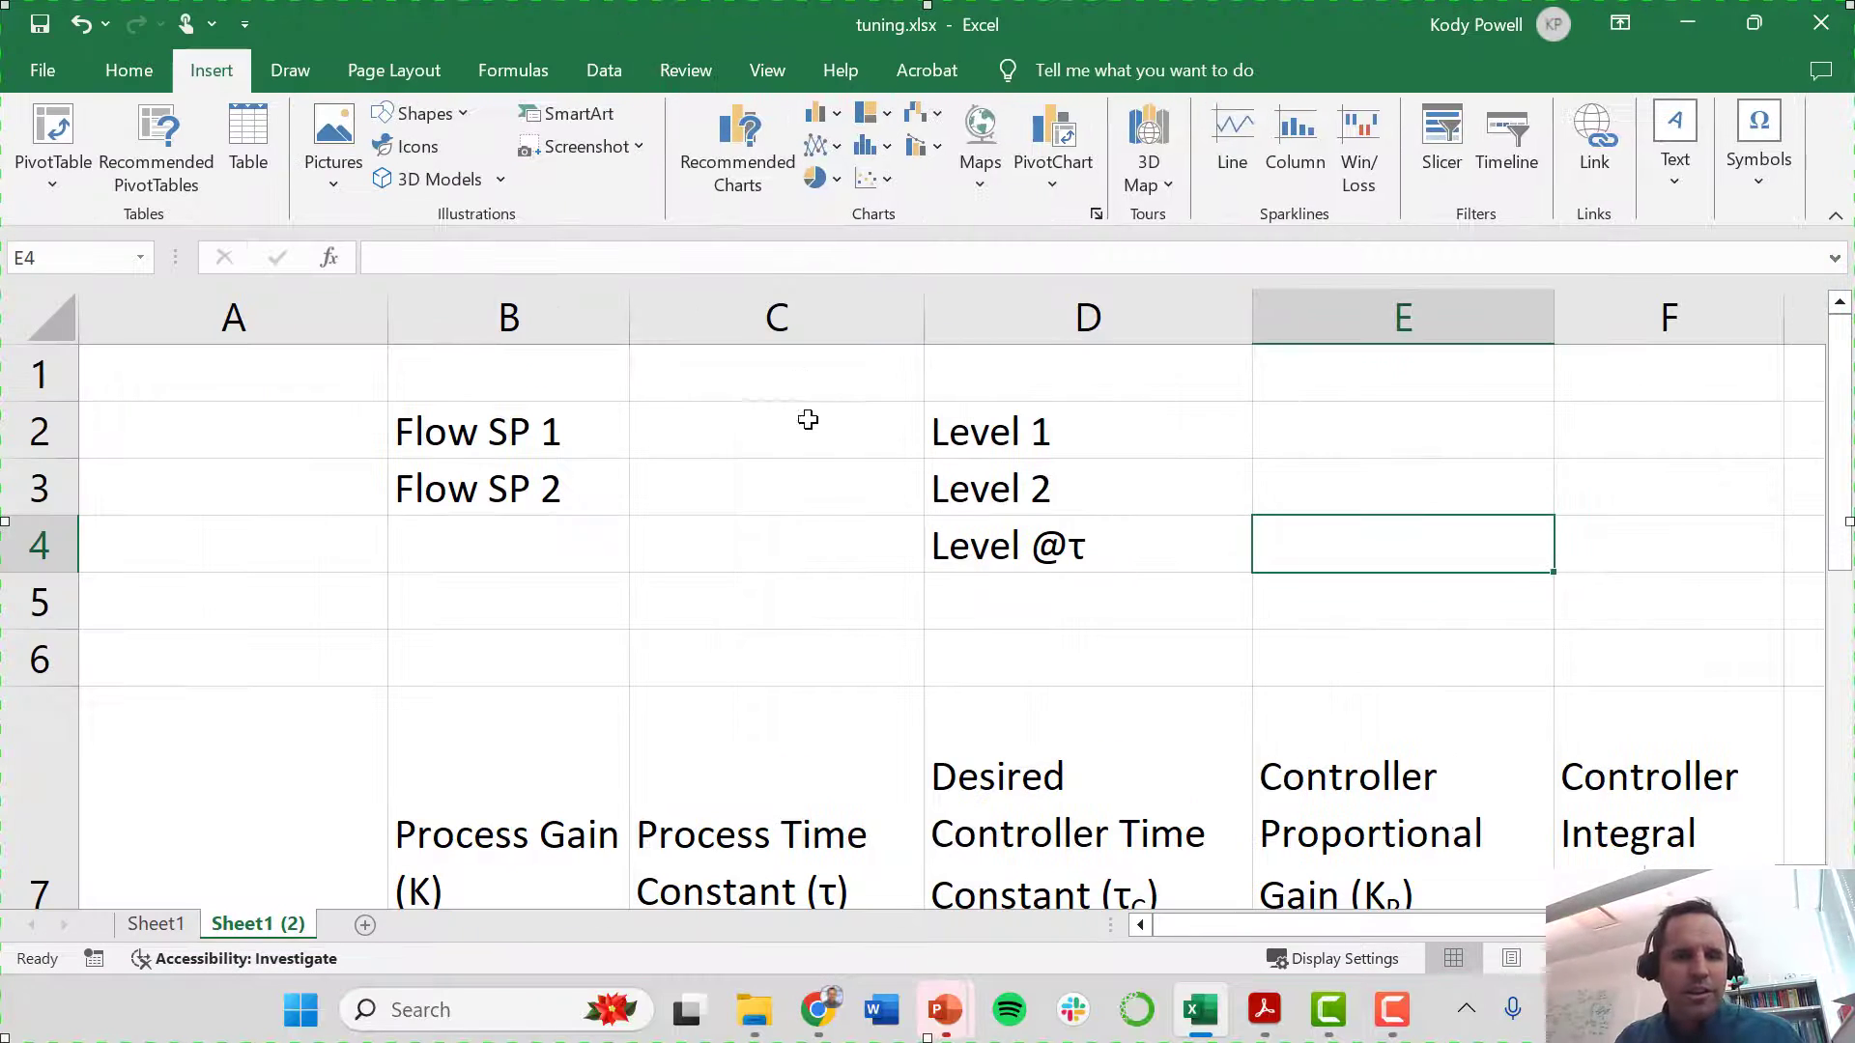
pyautogui.click(731, 427)
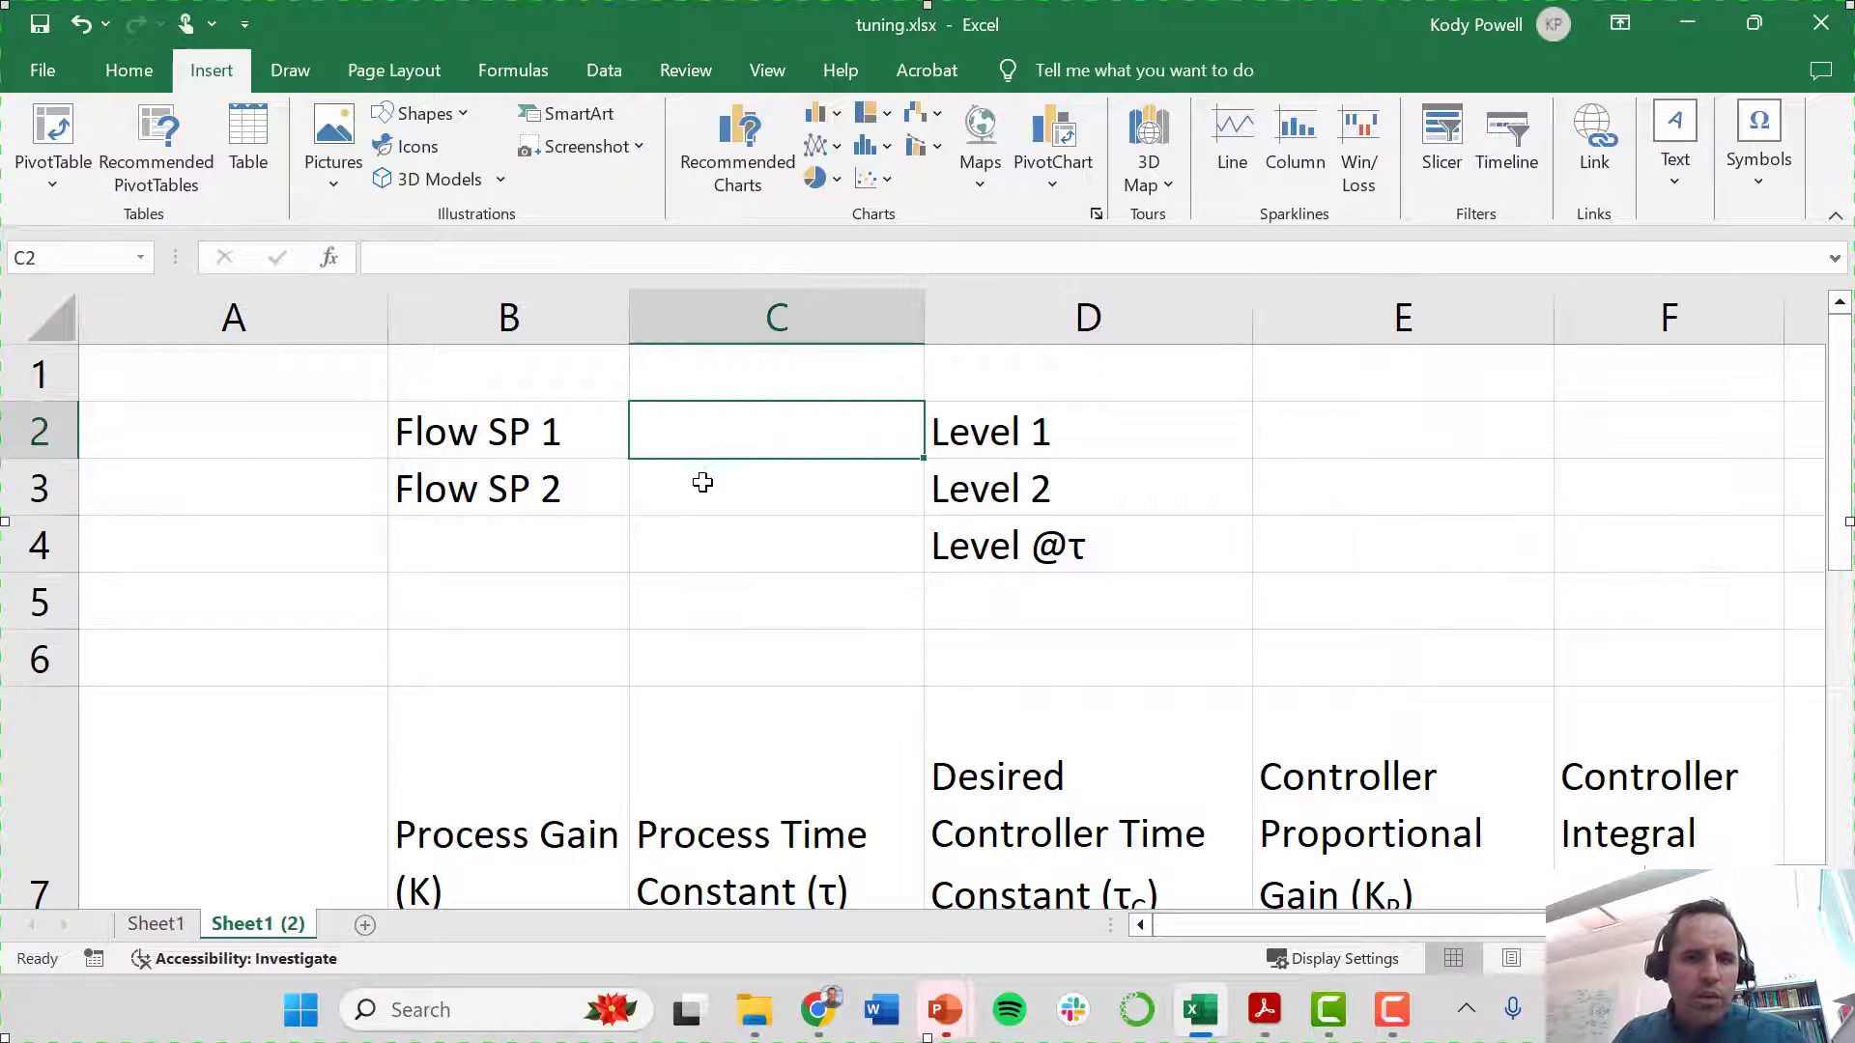
pyautogui.click(702, 482)
pyautogui.click(716, 437)
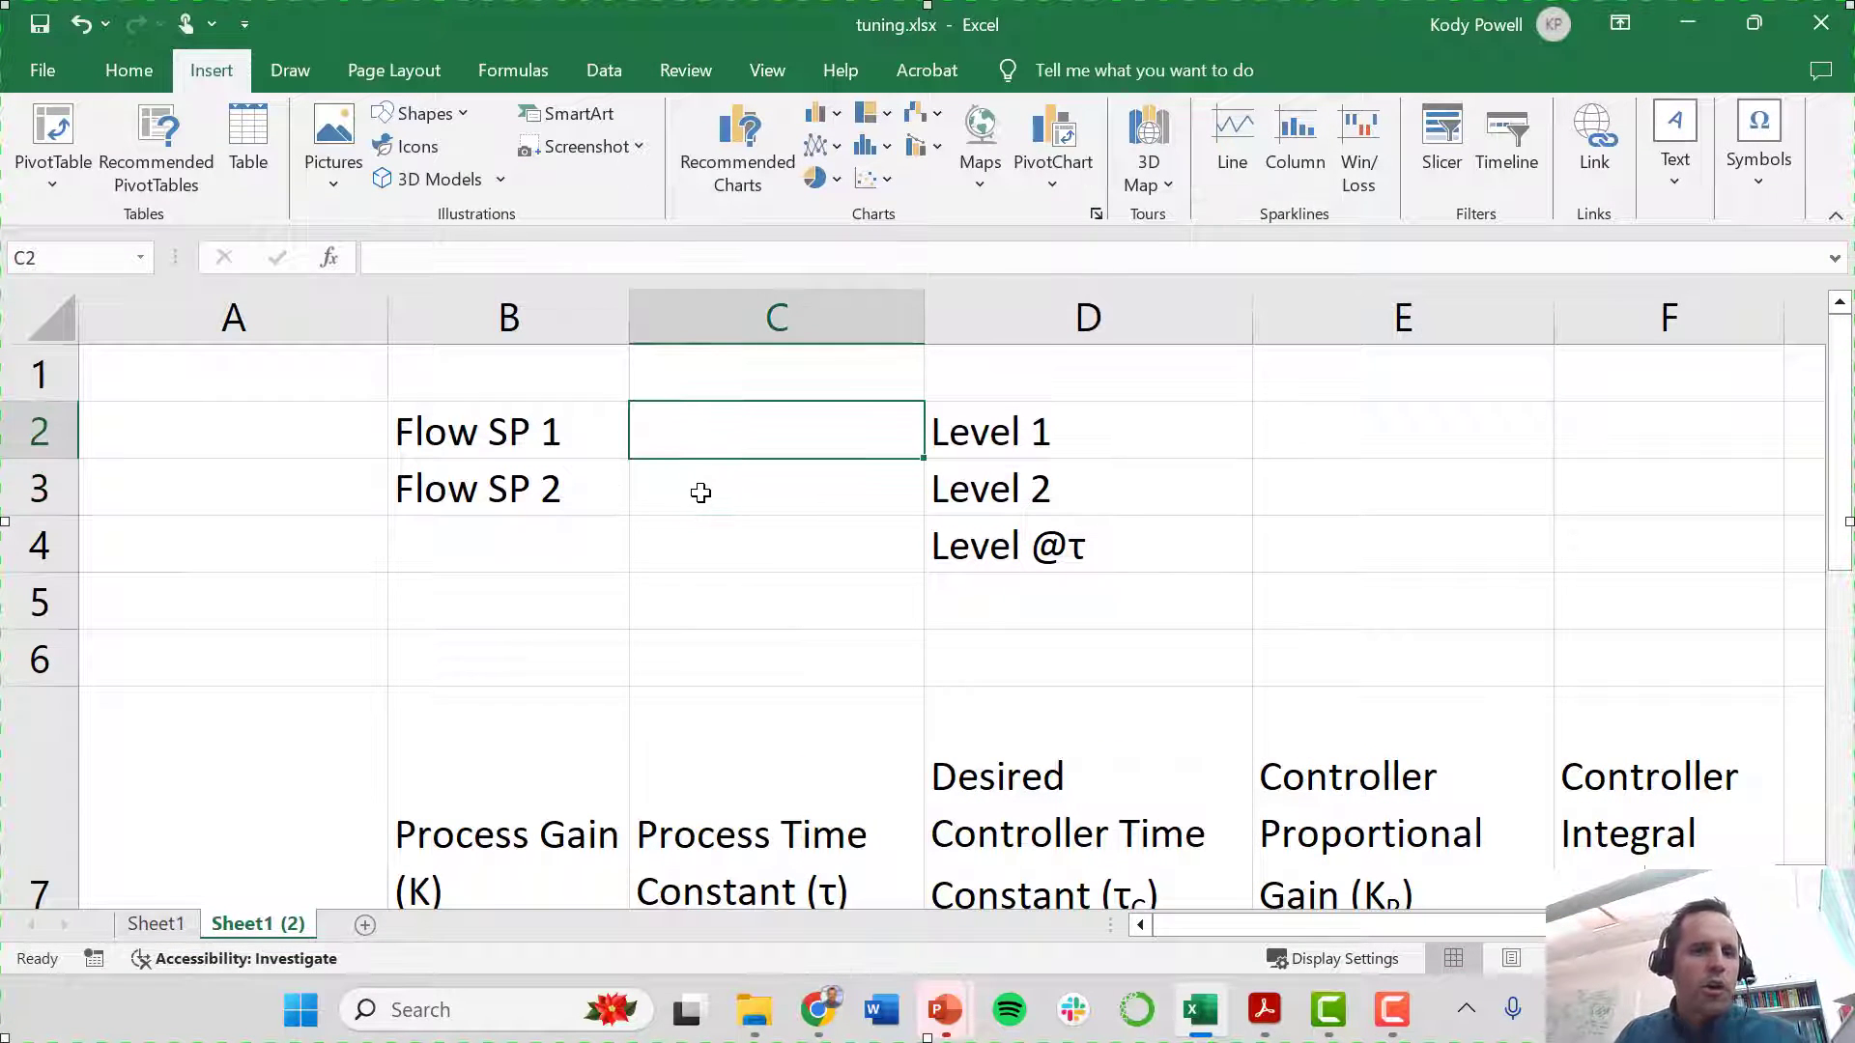
pyautogui.click(708, 487)
pyautogui.click(724, 436)
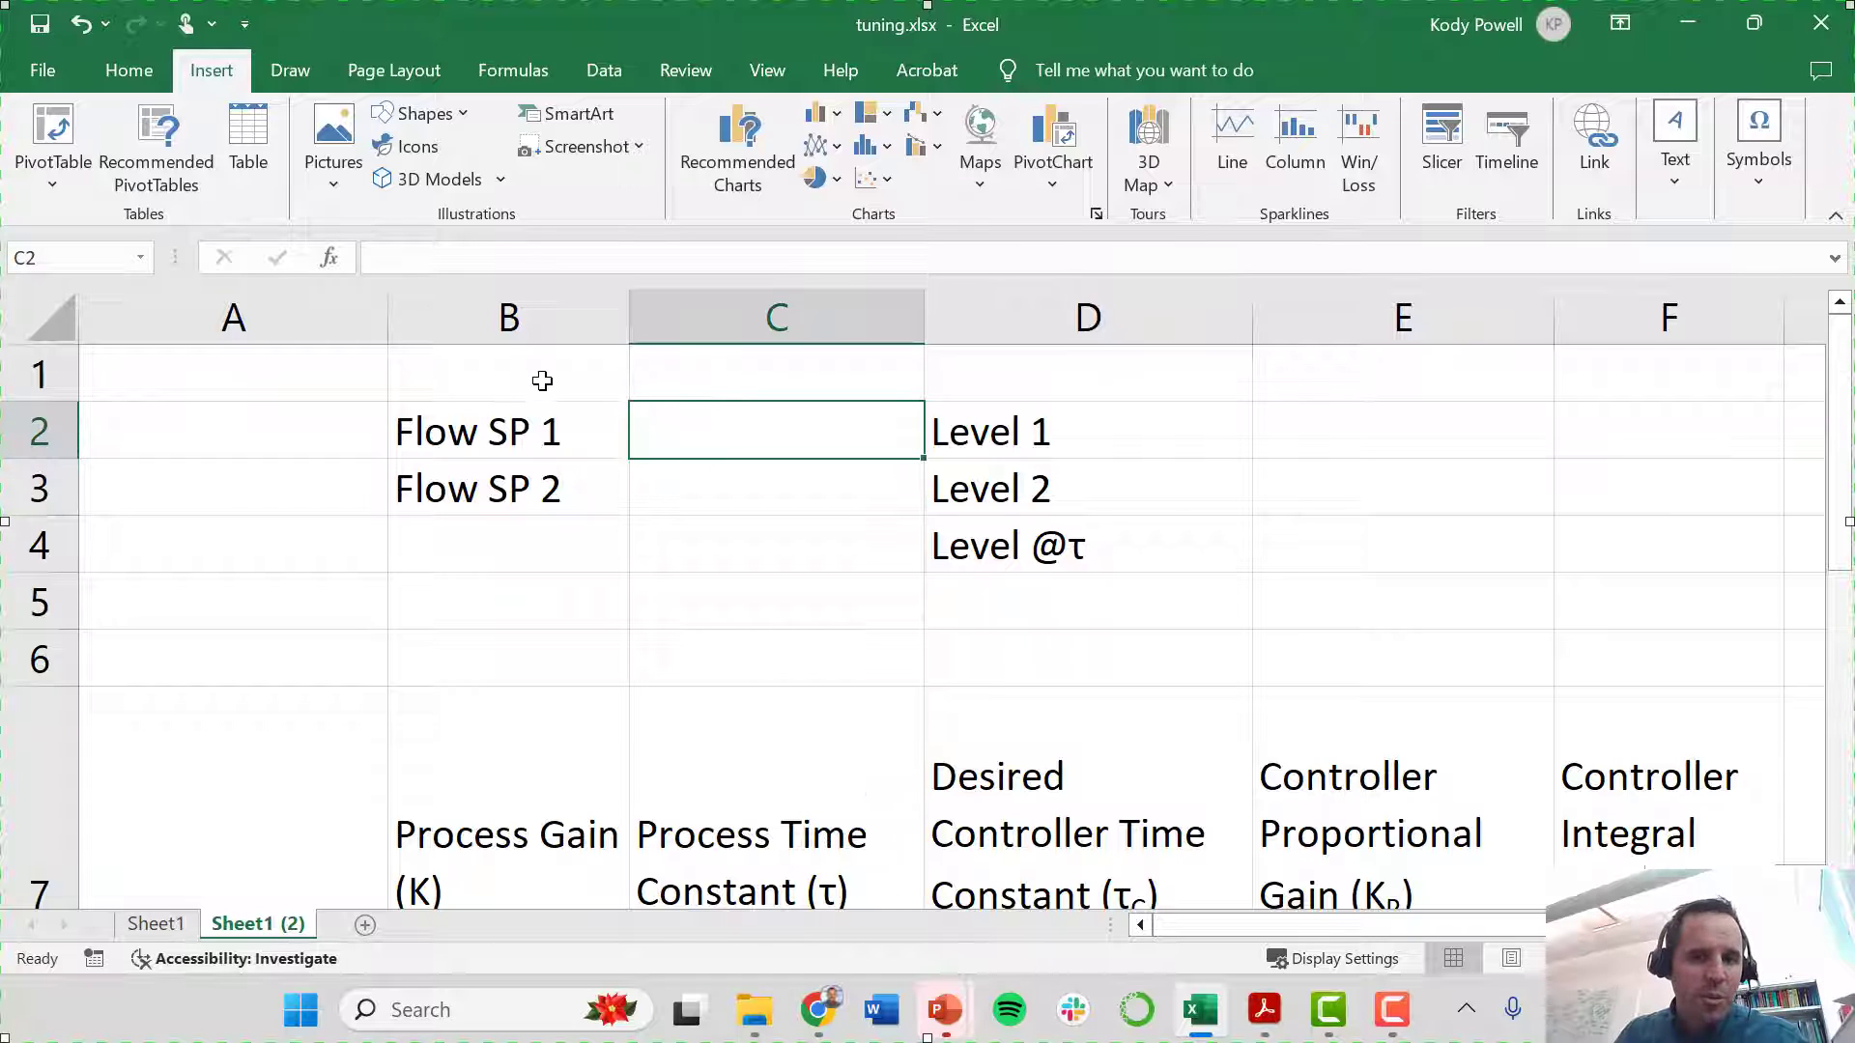
pyautogui.click(536, 377)
pyautogui.write('Input')
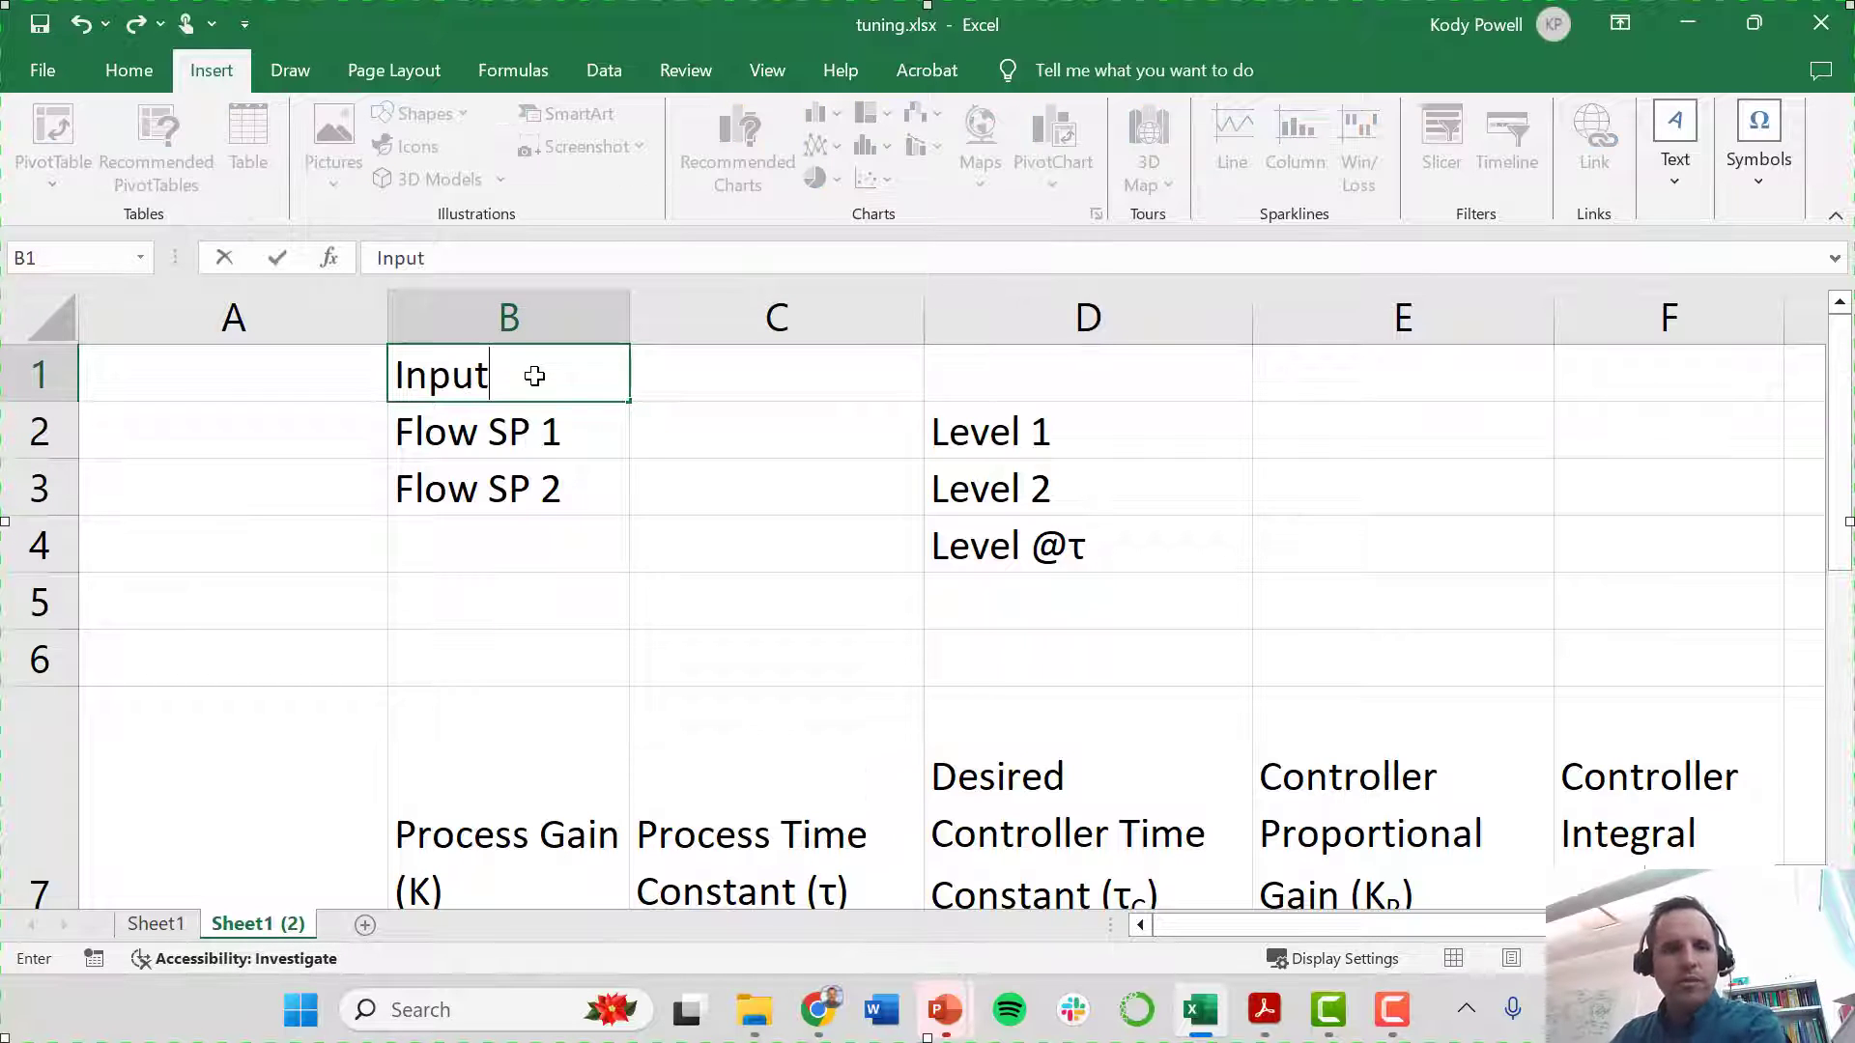
pyautogui.press('Tab')
pyautogui.press('Tab')
pyautogui.write('Output')
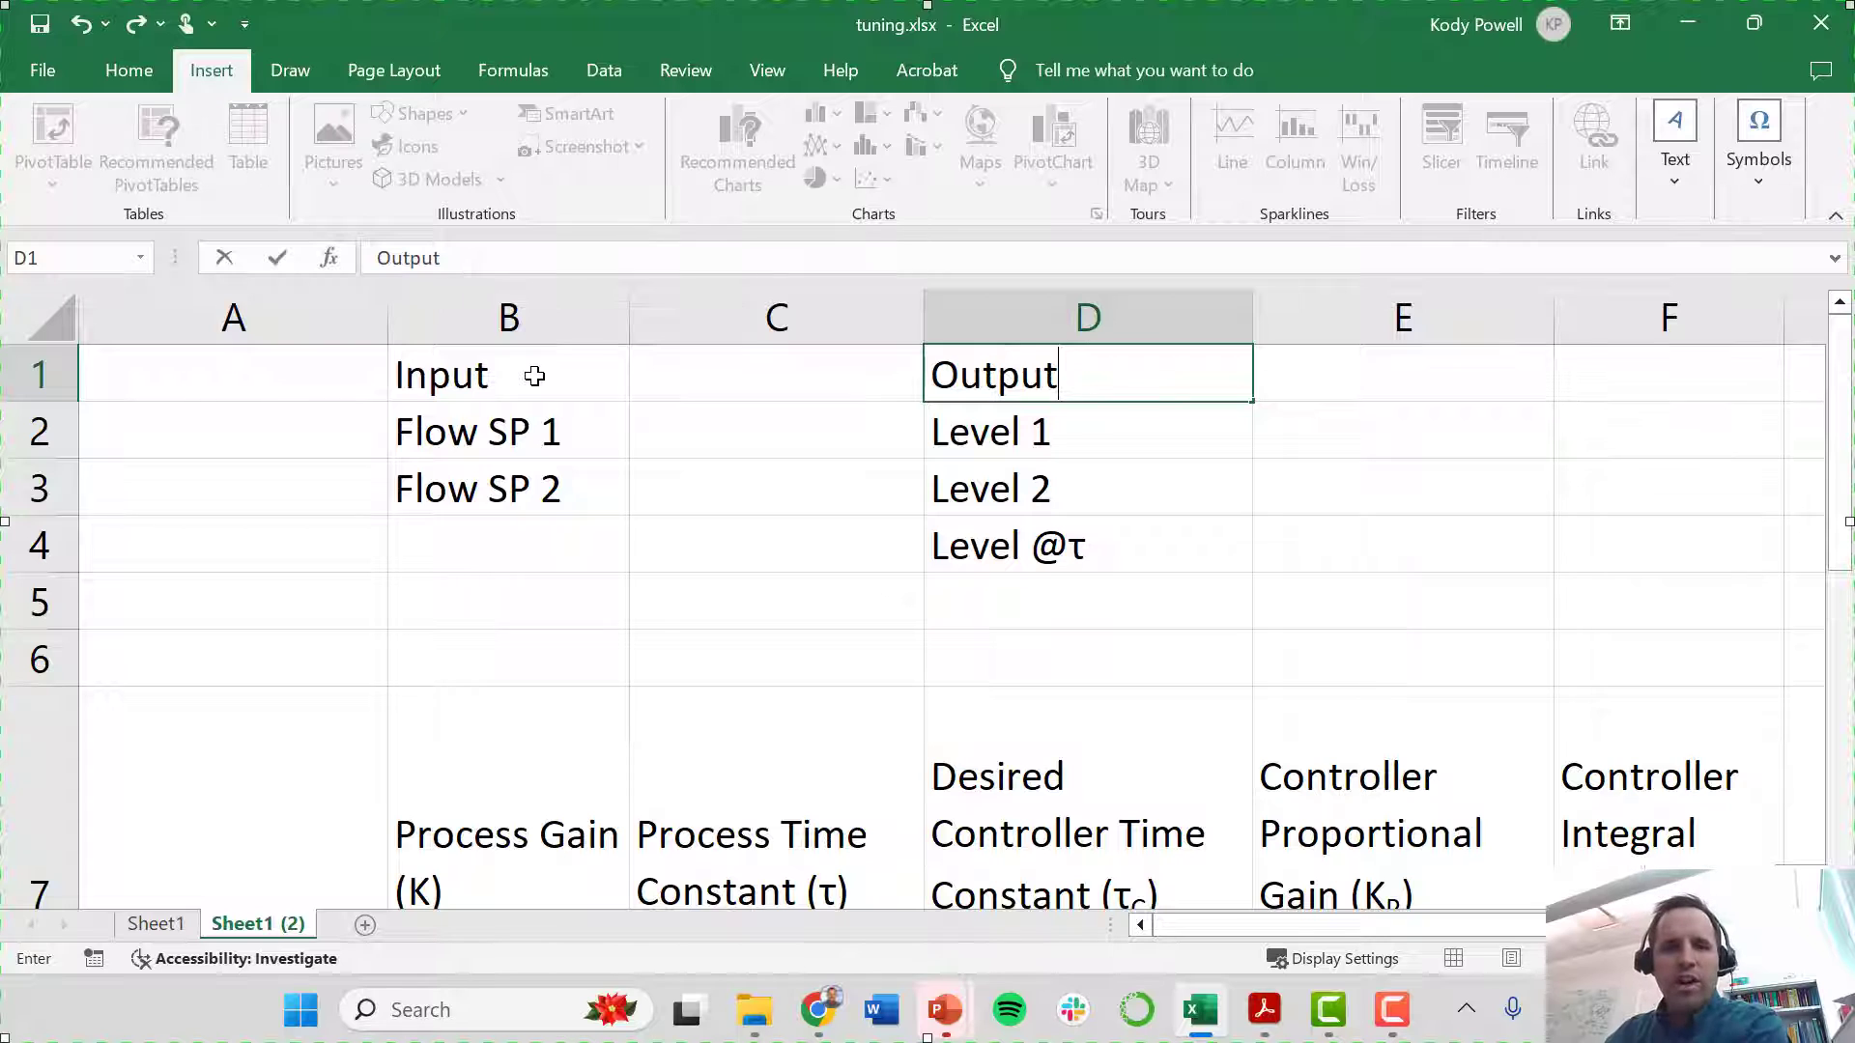
pyautogui.press('Return')
# - Enter 8 for Flow SP 1 in C2 and 10 for Flow SP 2 in C3
pyautogui.press('Left')
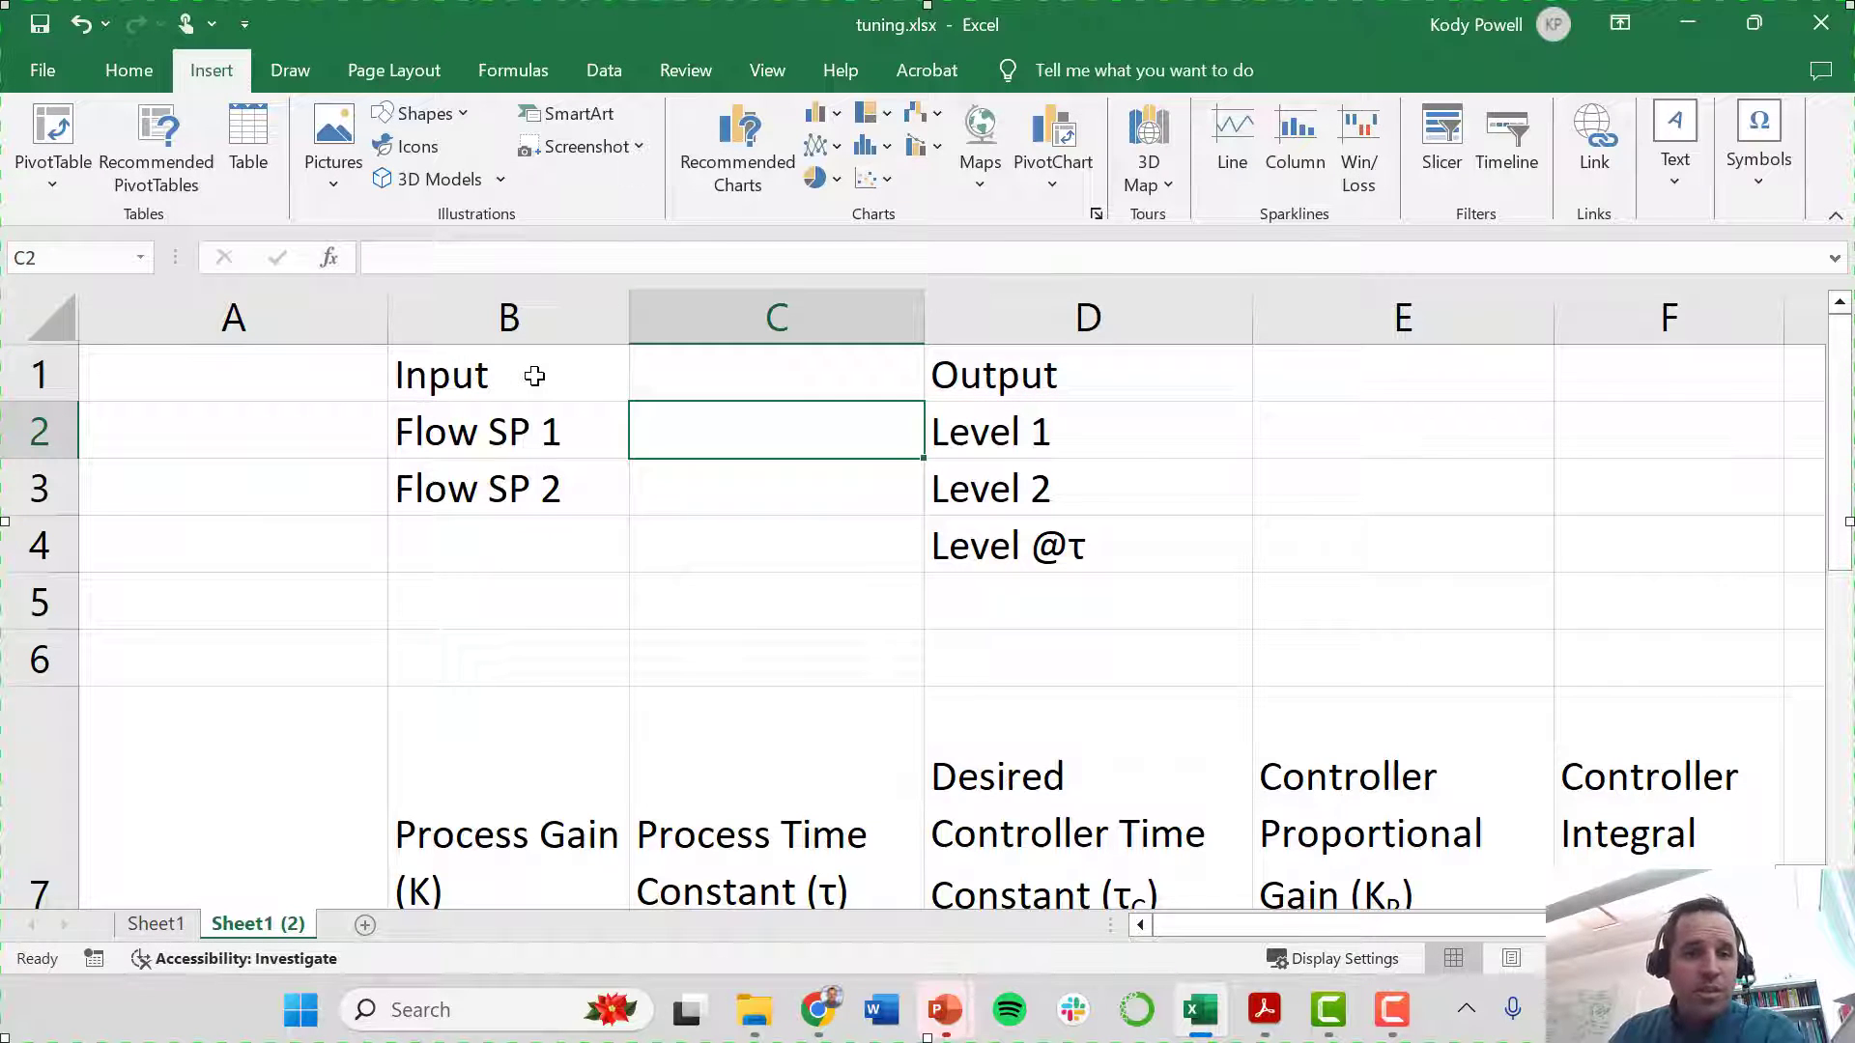
pyautogui.write('8')
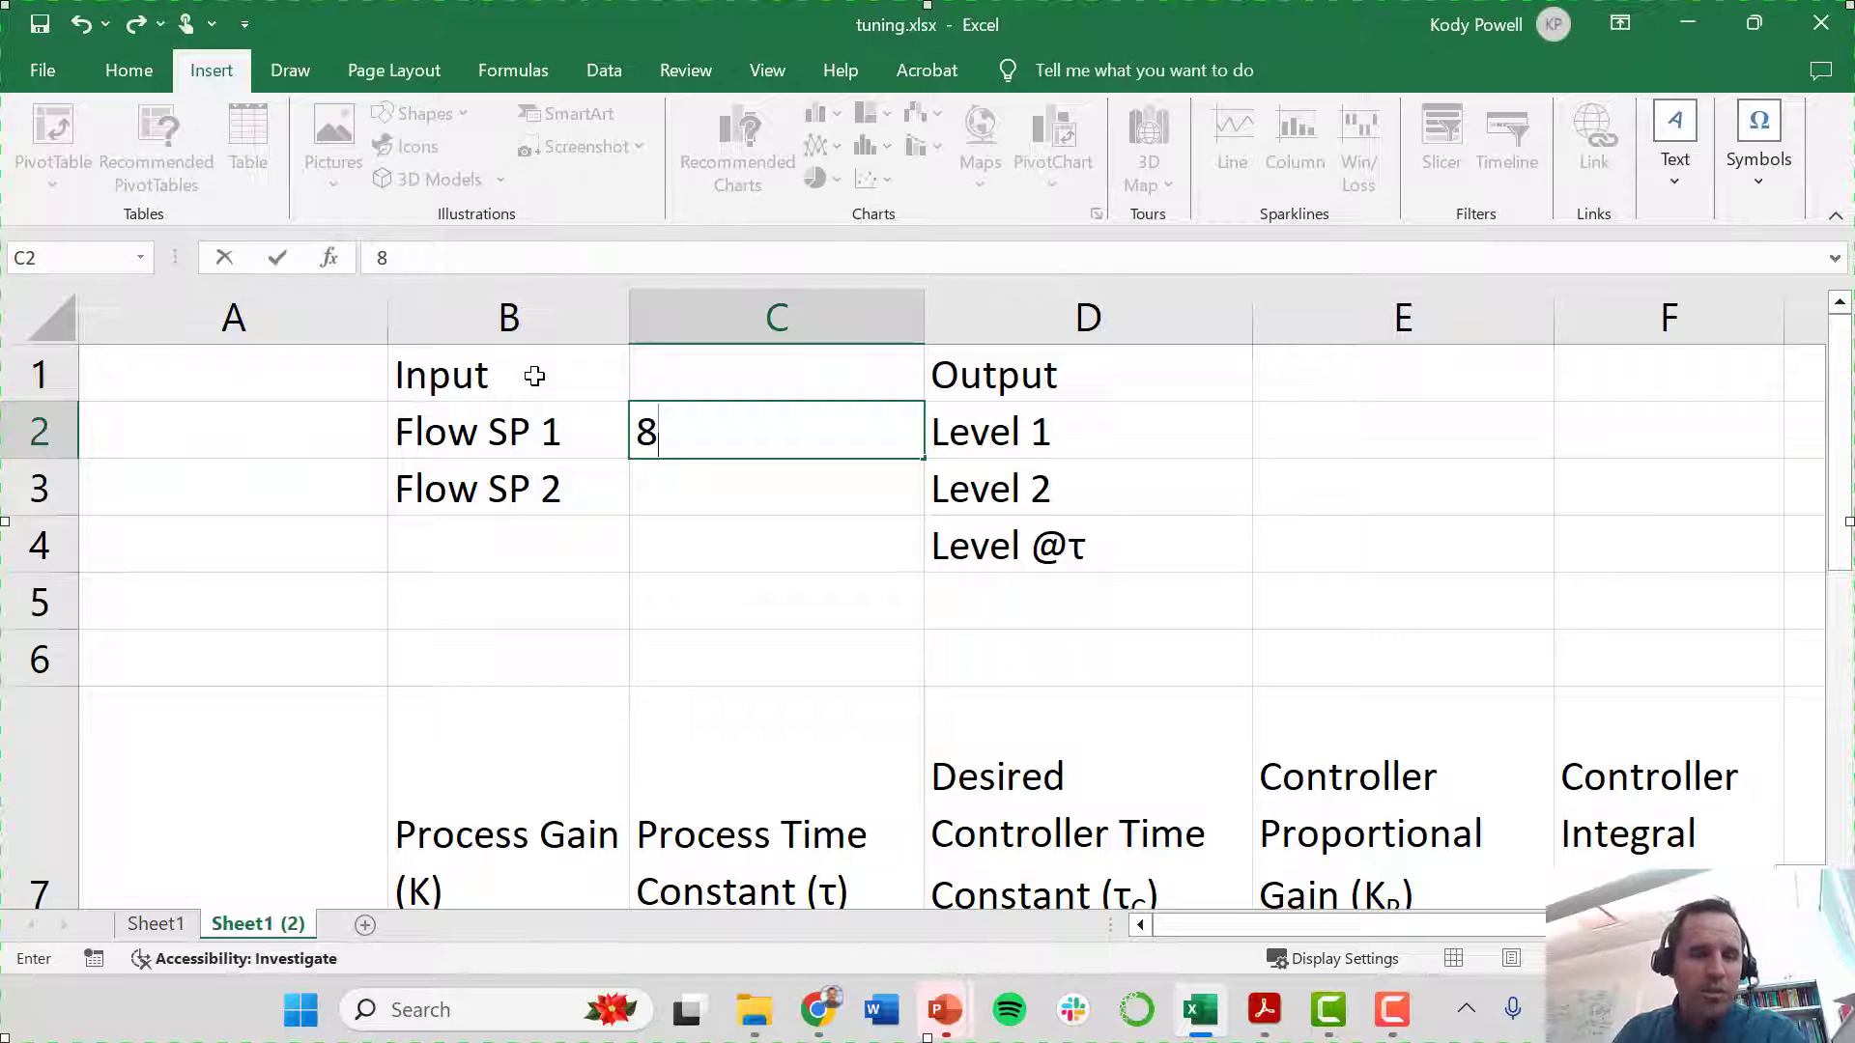
pyautogui.press('Return')
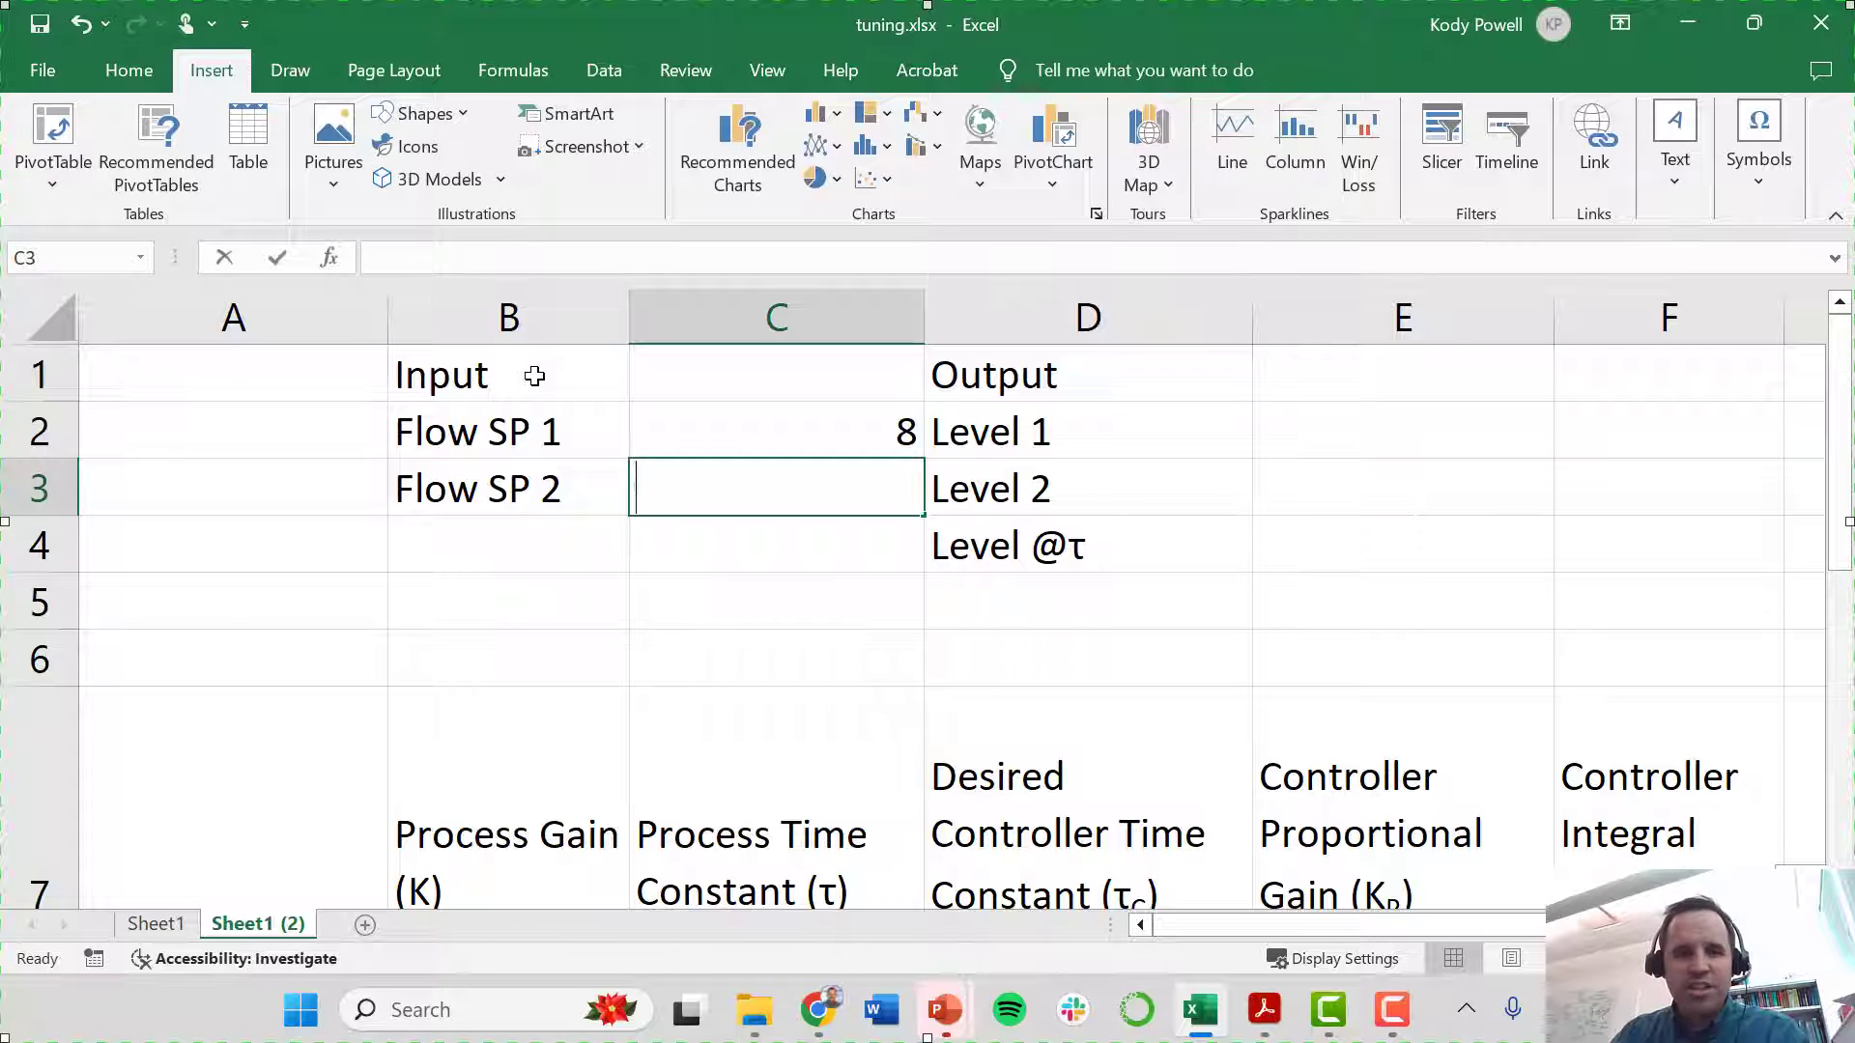
pyautogui.write('10')
pyautogui.press('Return')
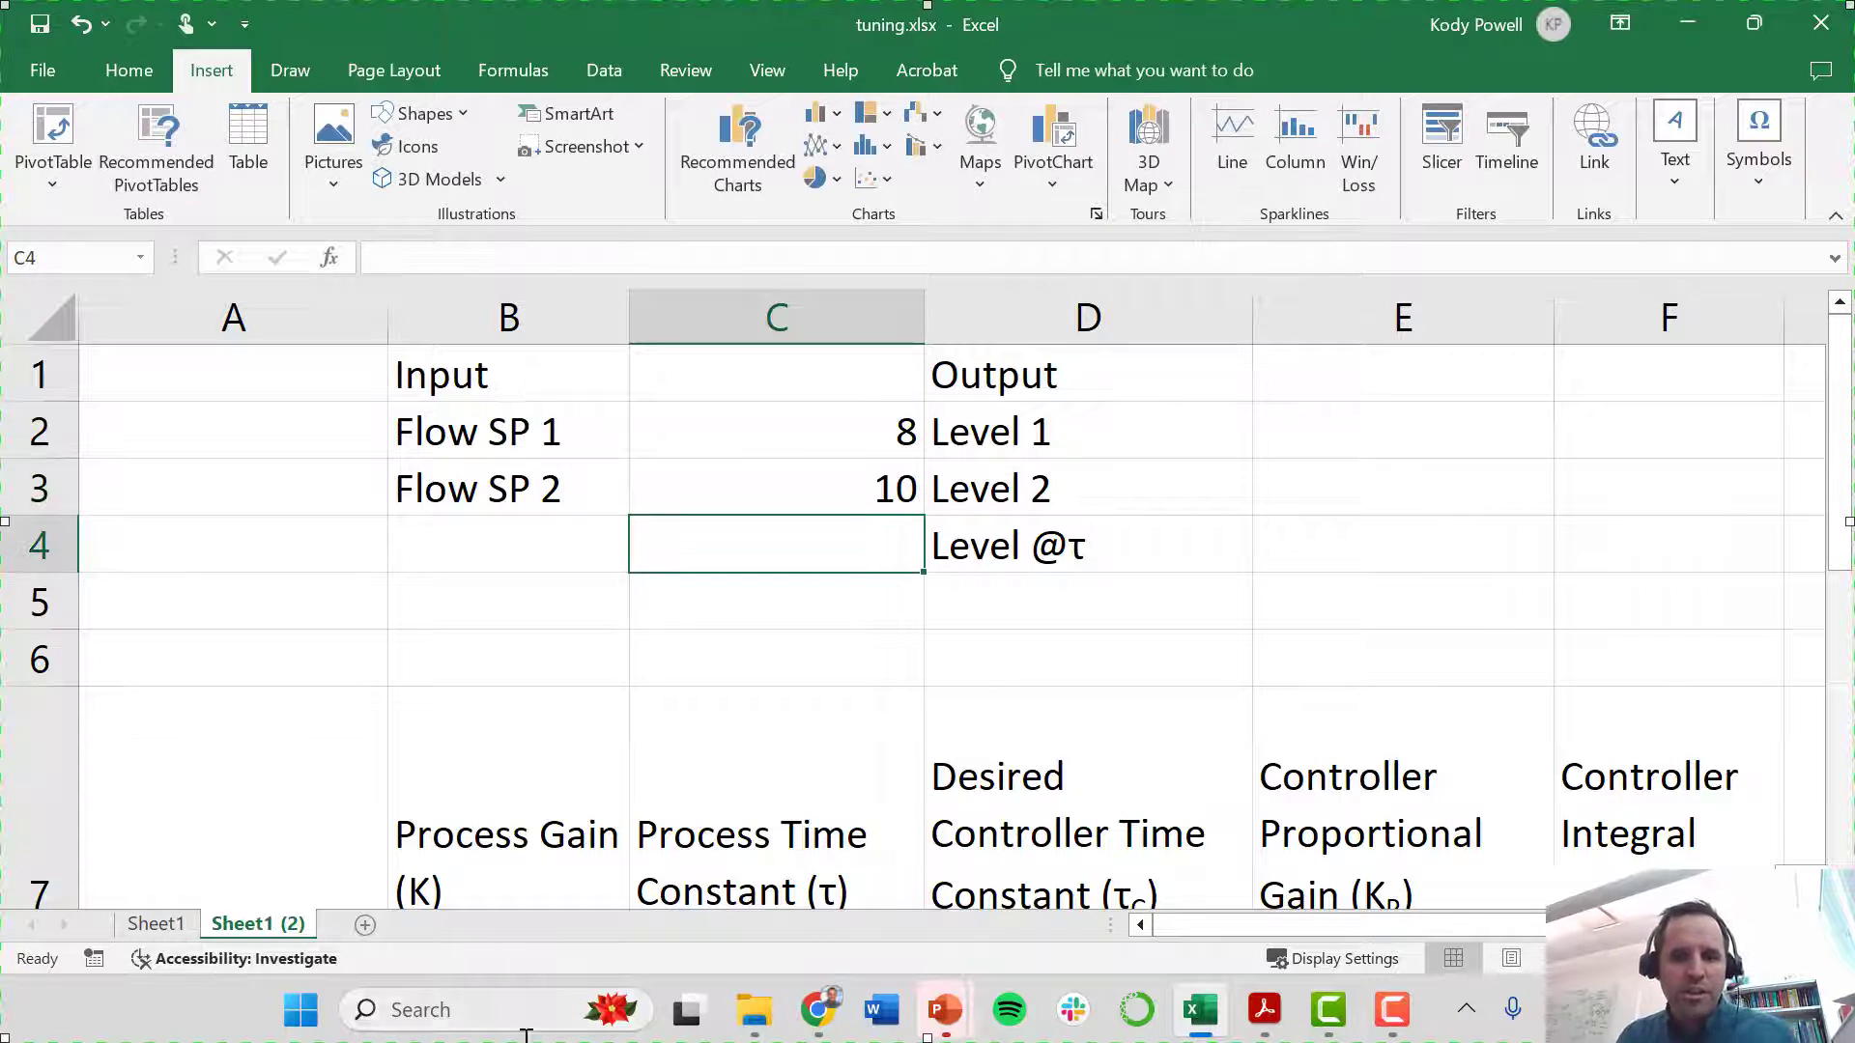
# - Read the Tank.h levels from Collimator's plot and record Level 1 as 6.22 and Level 2 as 9.71 in the Excel sheet
pyautogui.click(812, 1024)
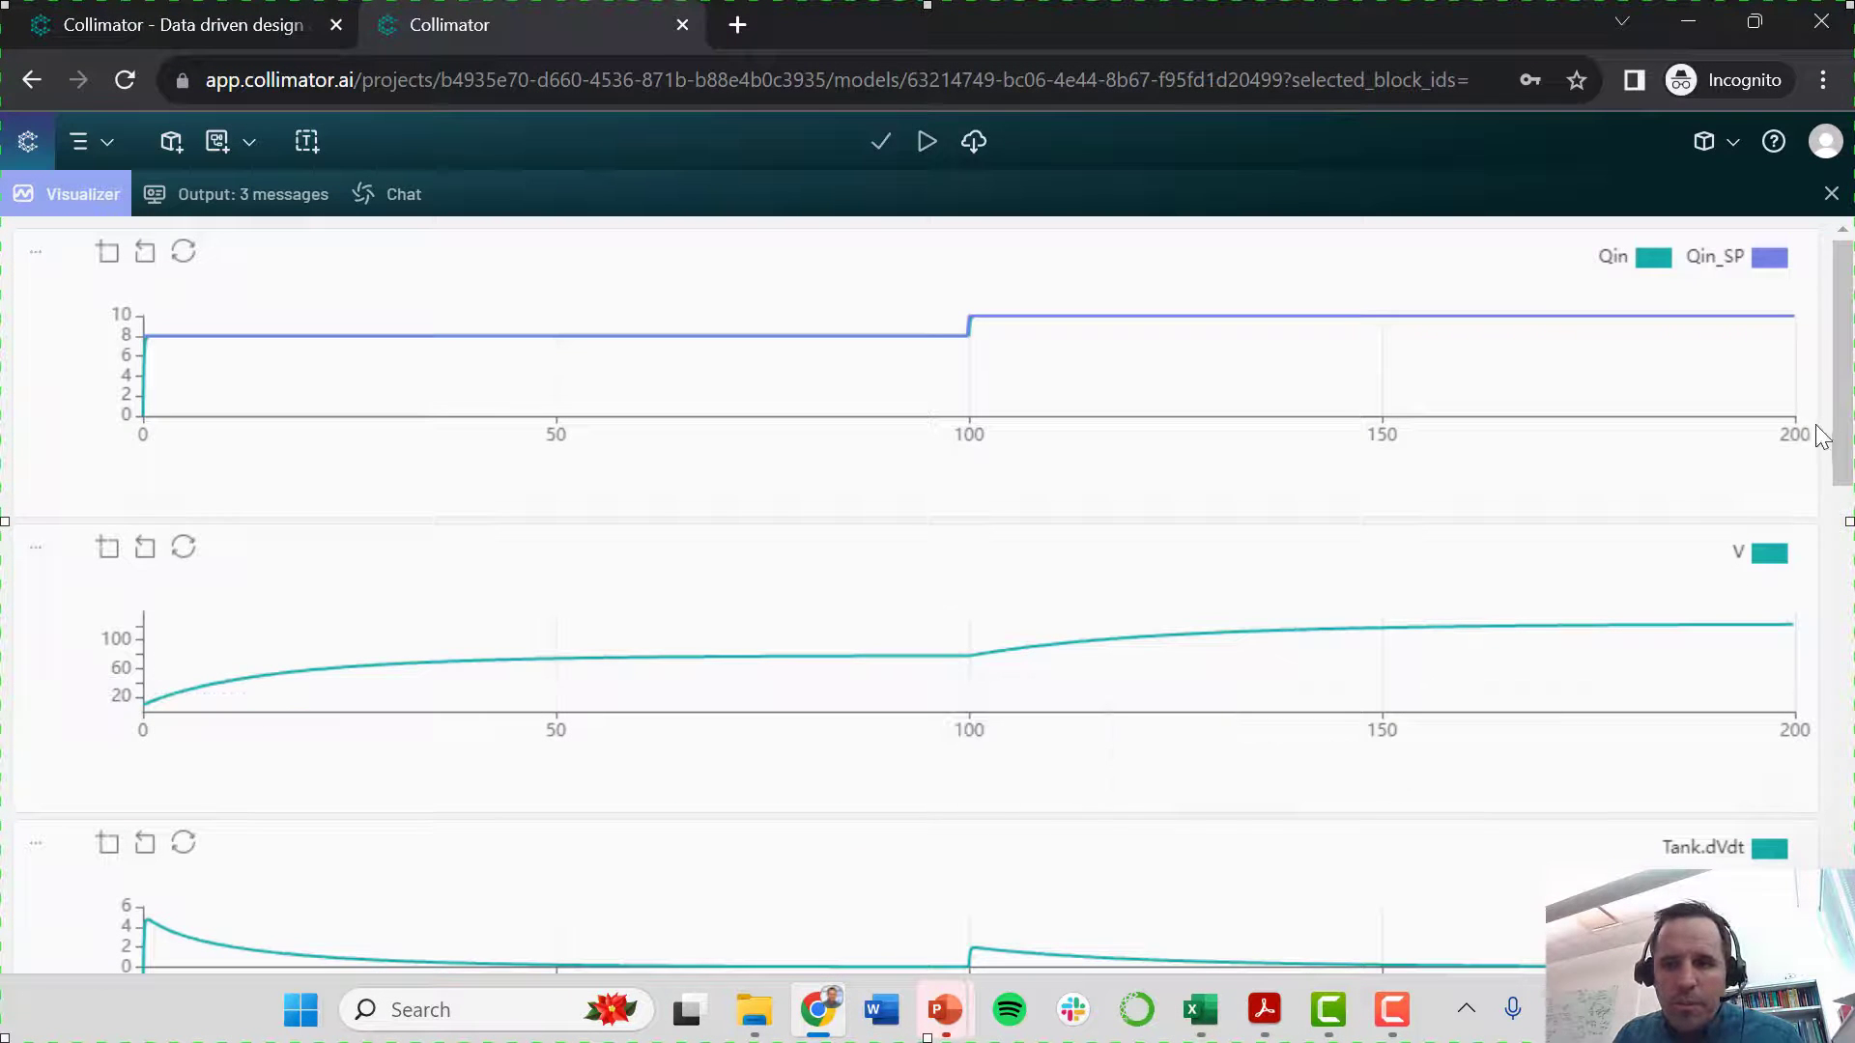
pyautogui.moveTo(1842, 425); pyautogui.dragTo(1842, 695)
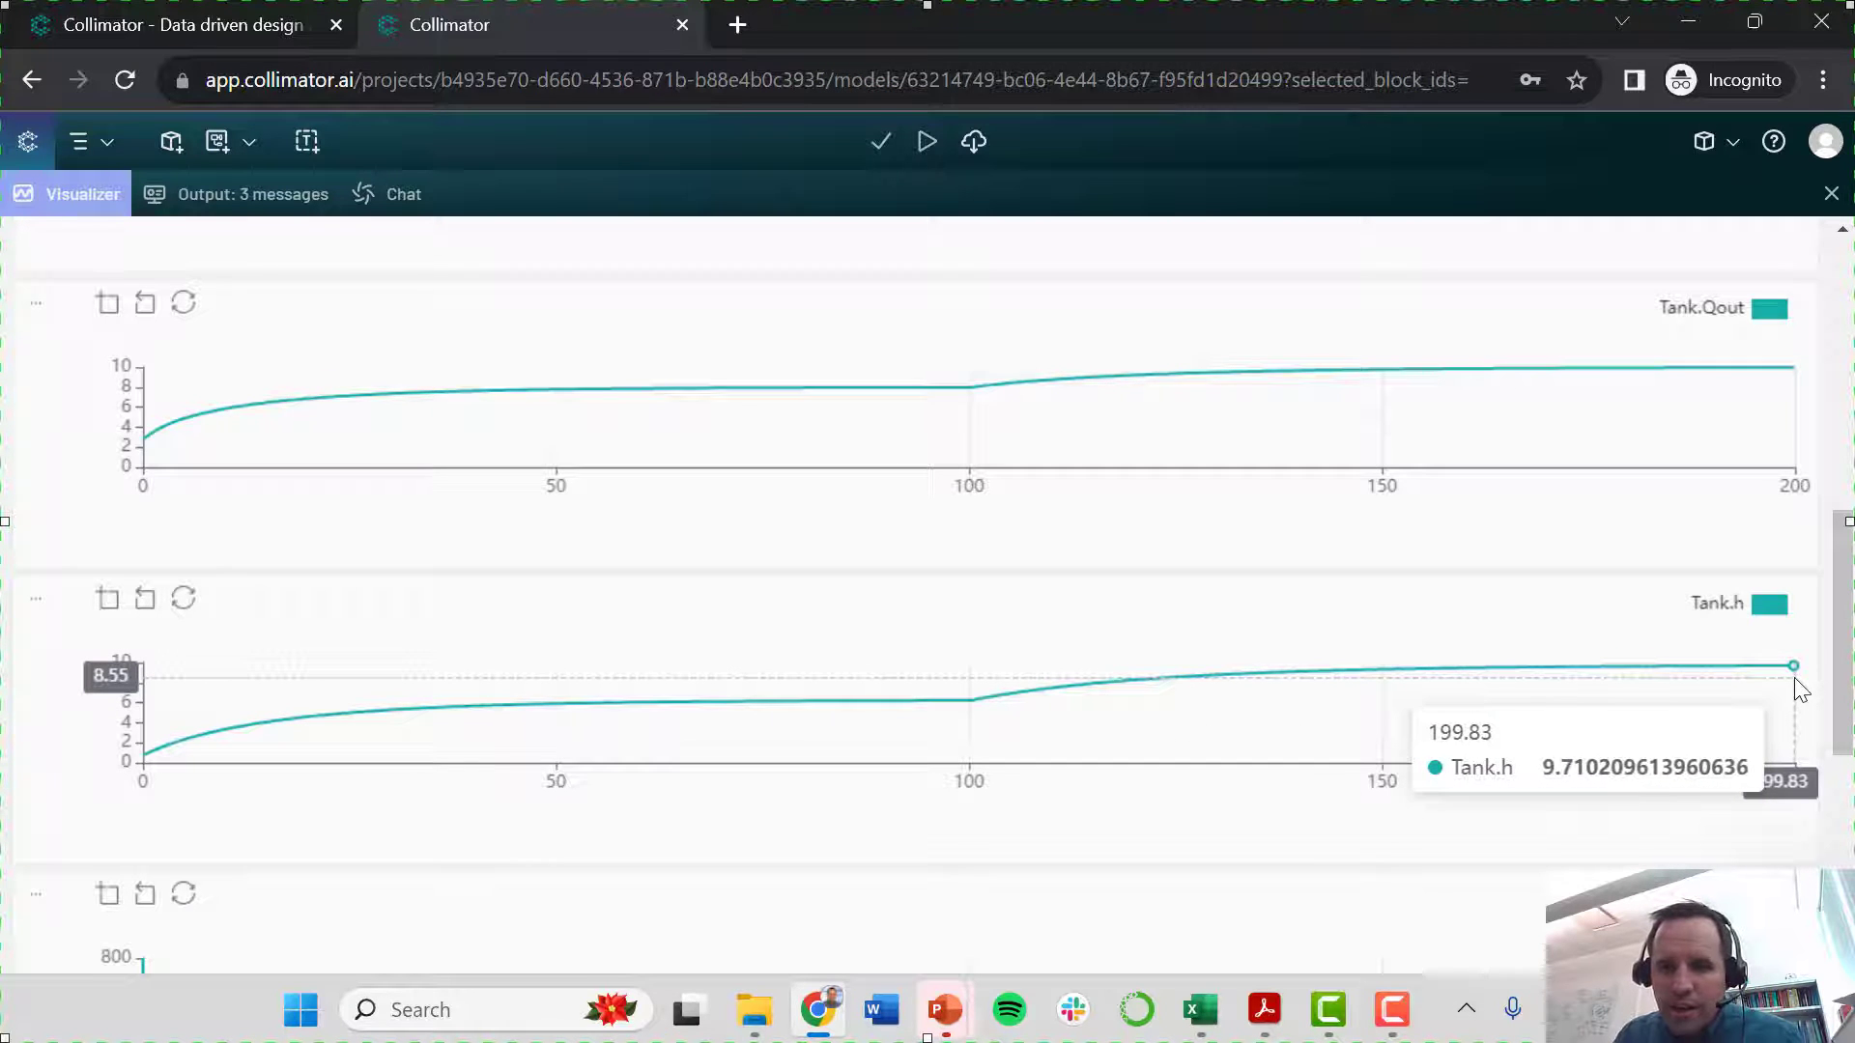
pyautogui.click(1201, 1010)
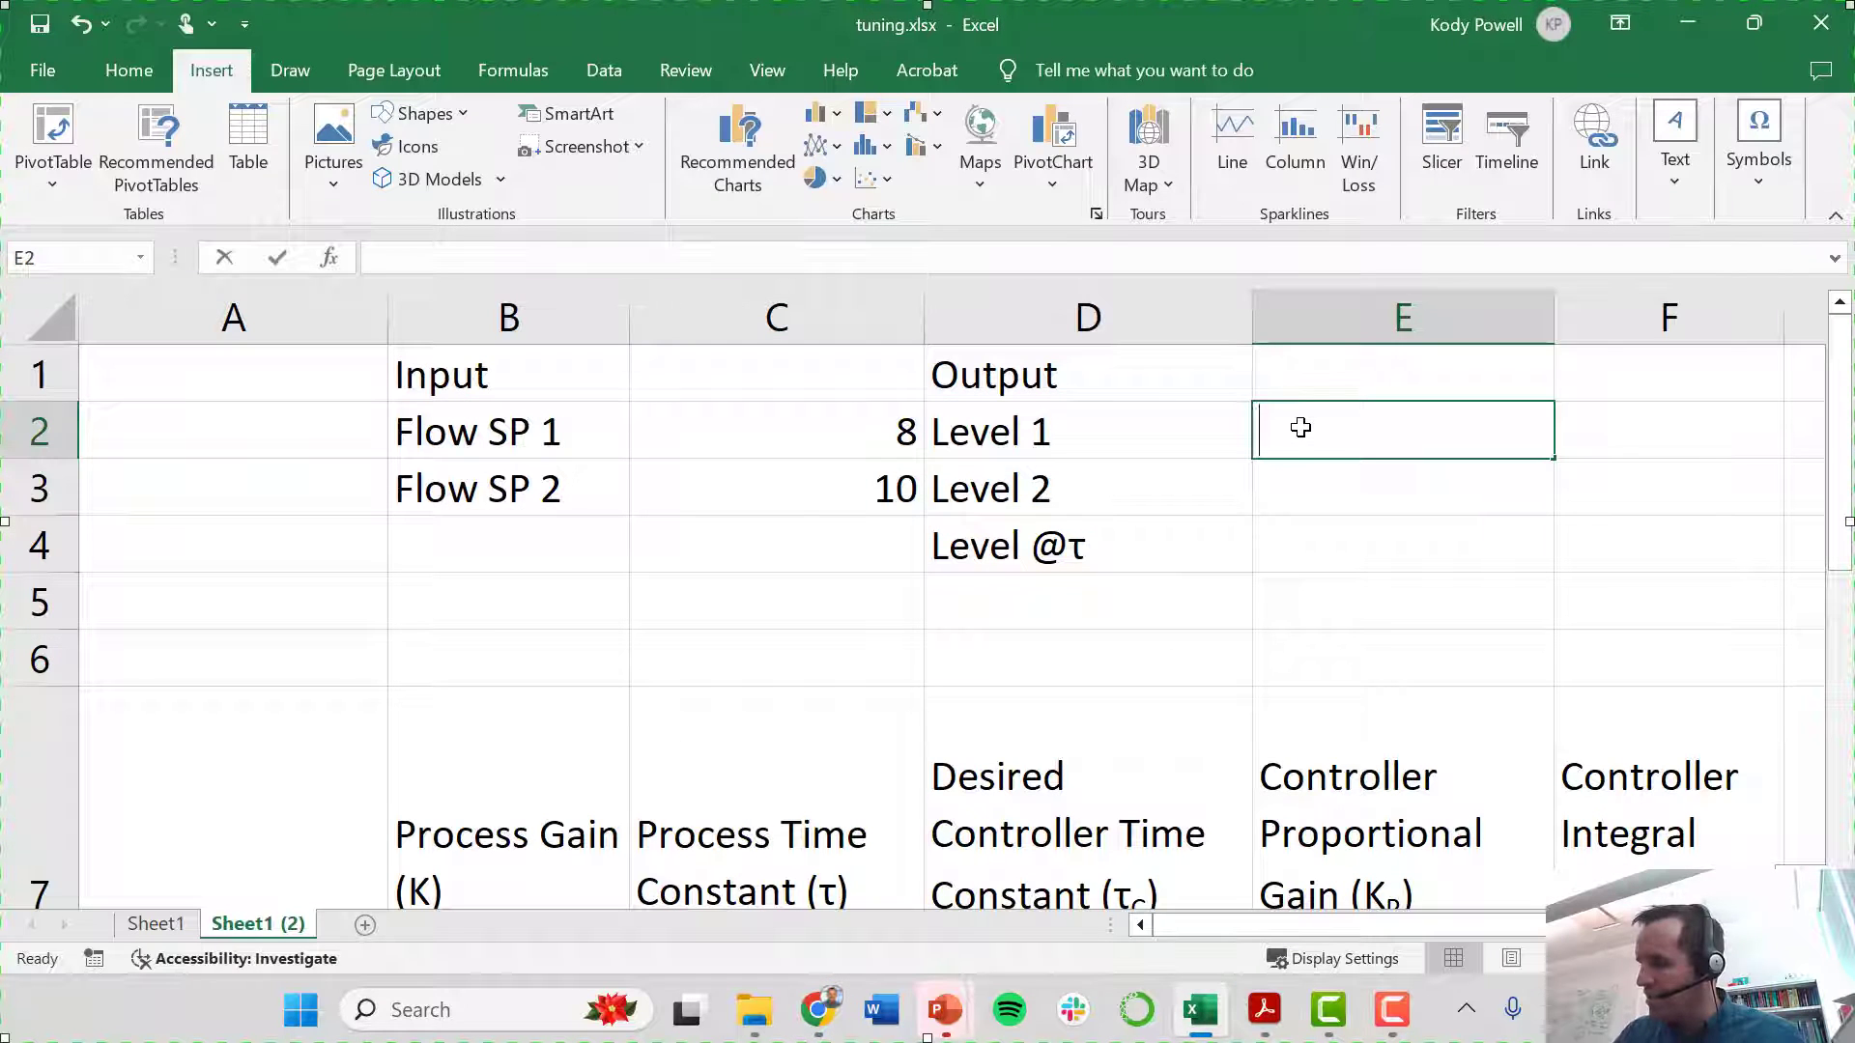
pyautogui.write('6.22')
pyautogui.press('Return')
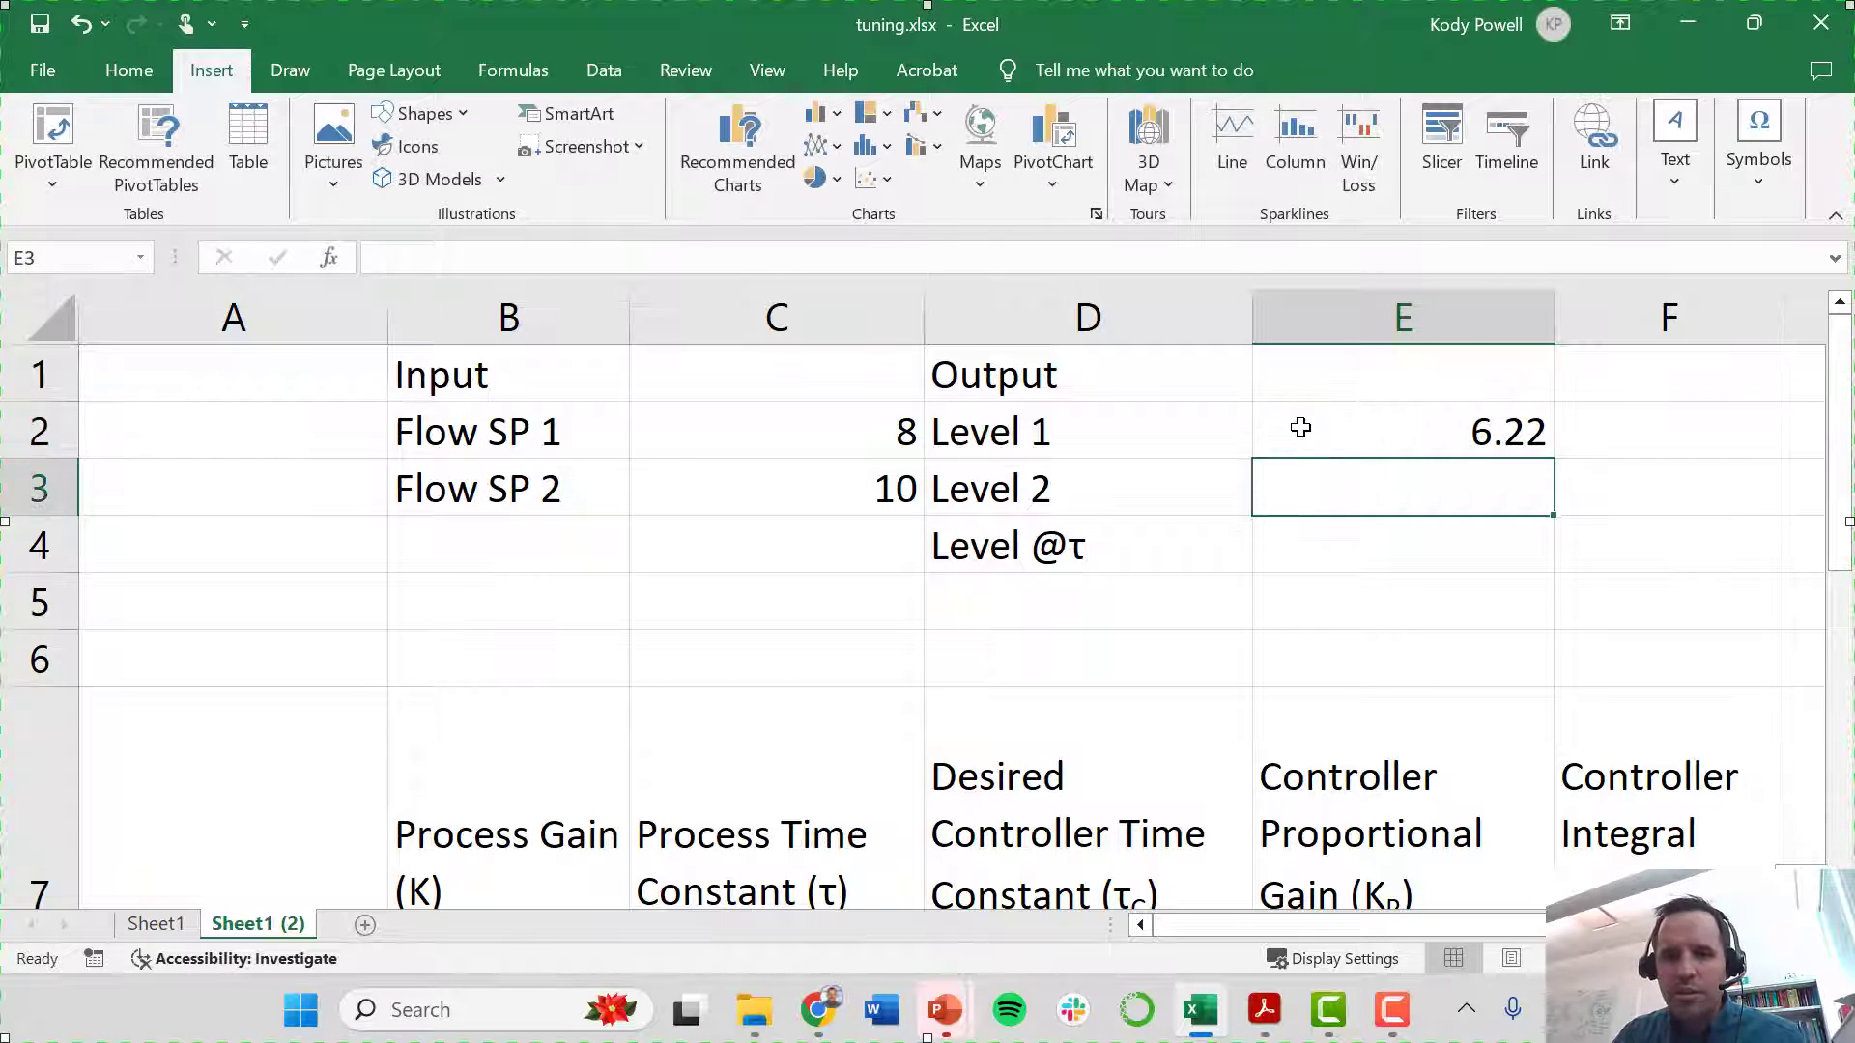
pyautogui.write('9')
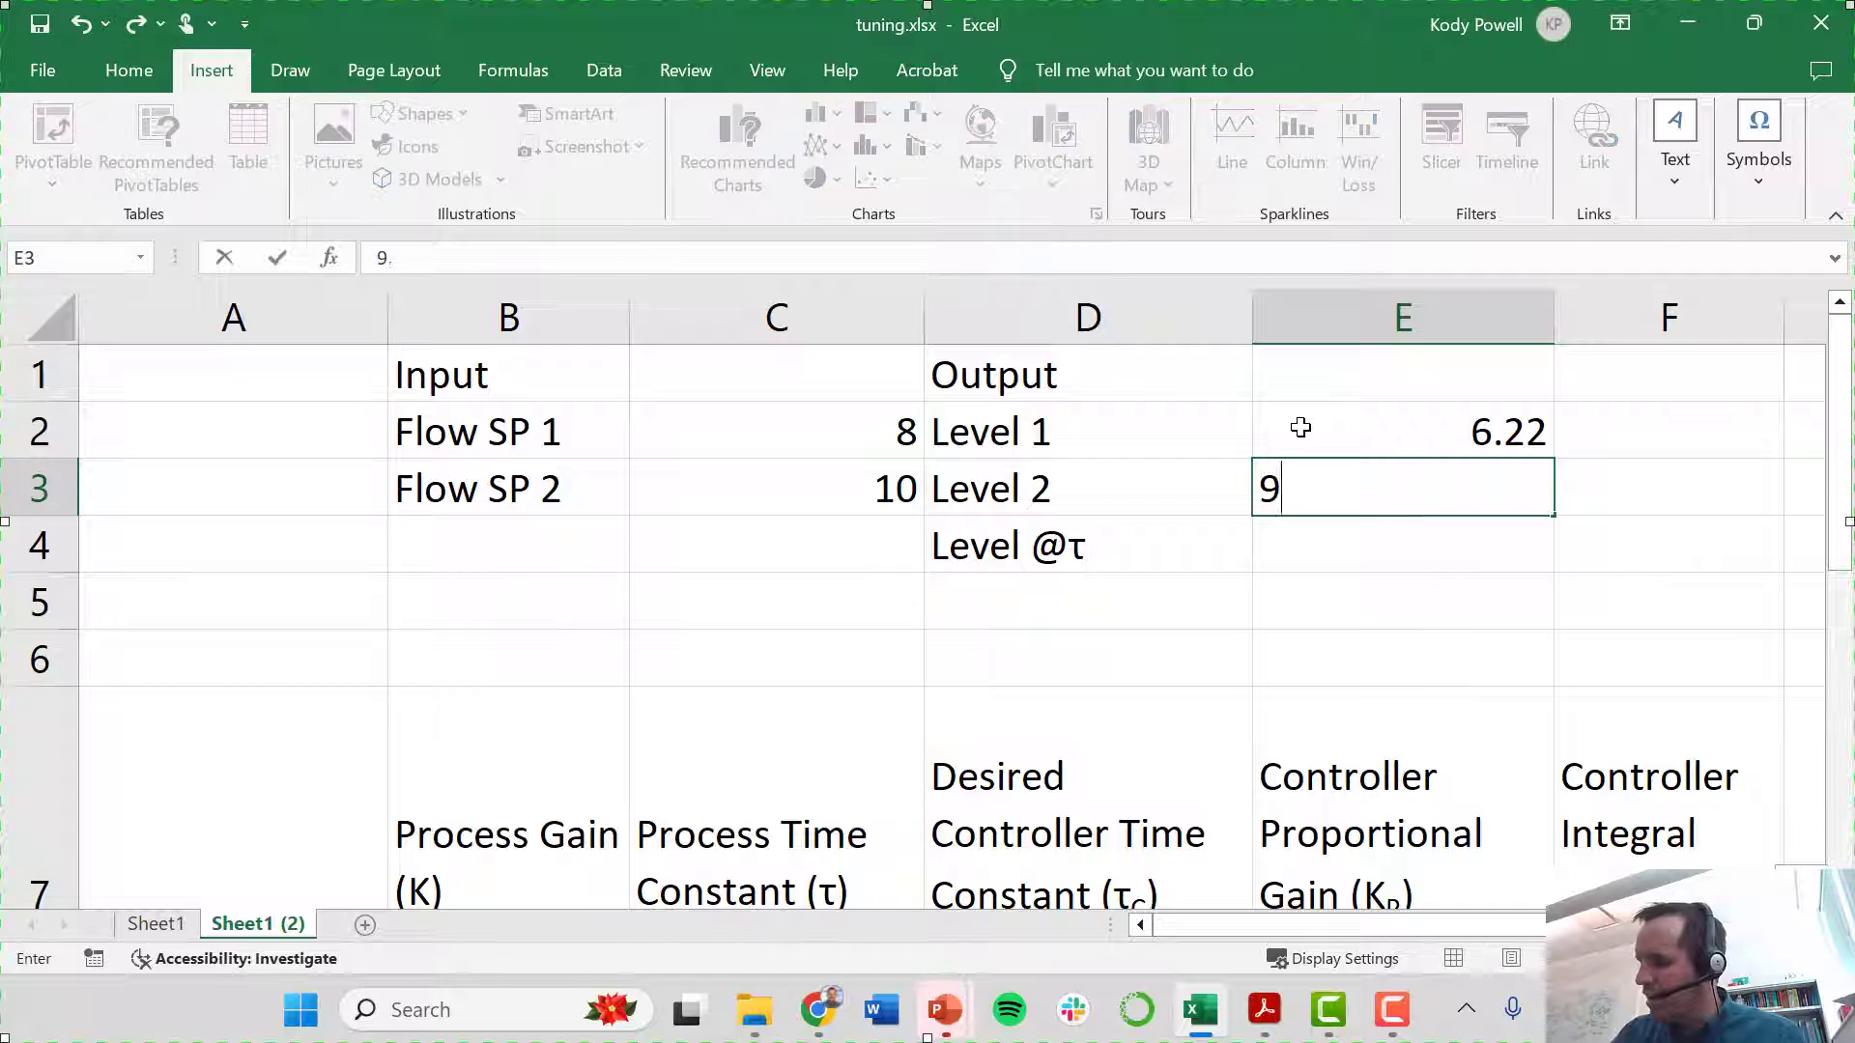
pyautogui.write('.71')
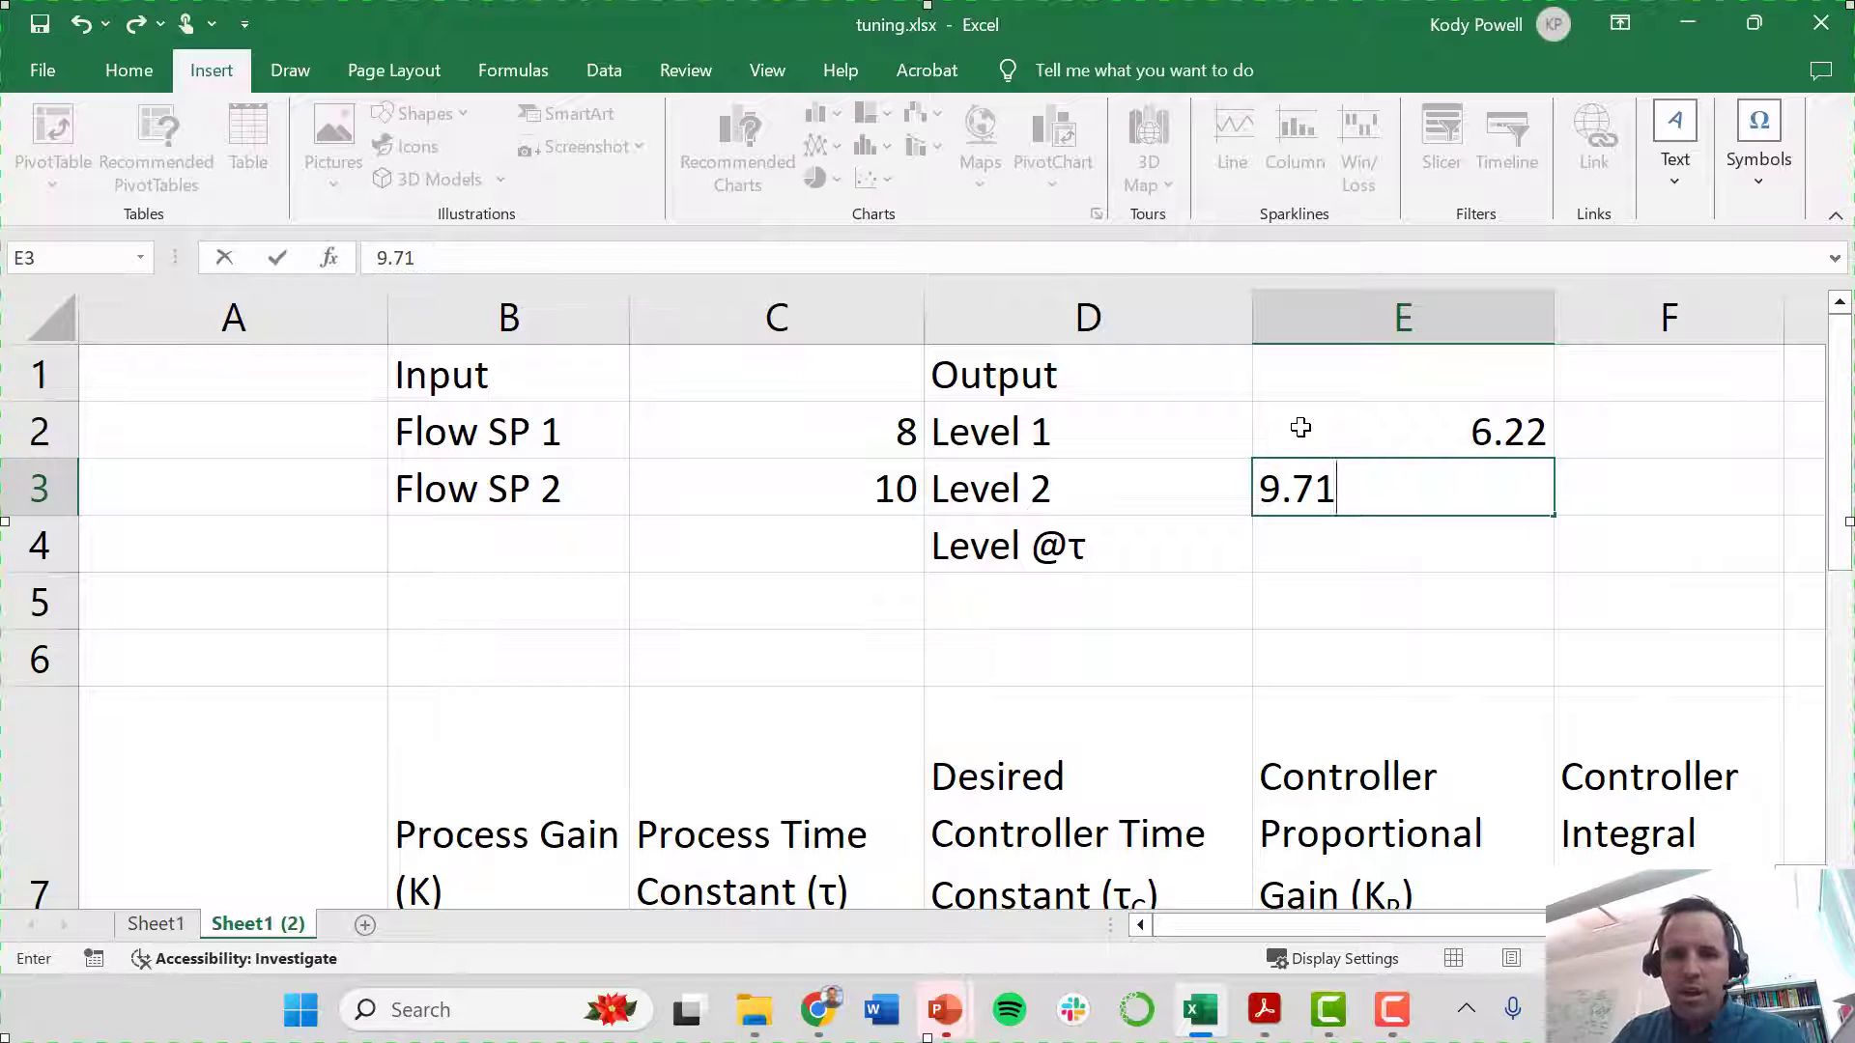
pyautogui.press('Return')
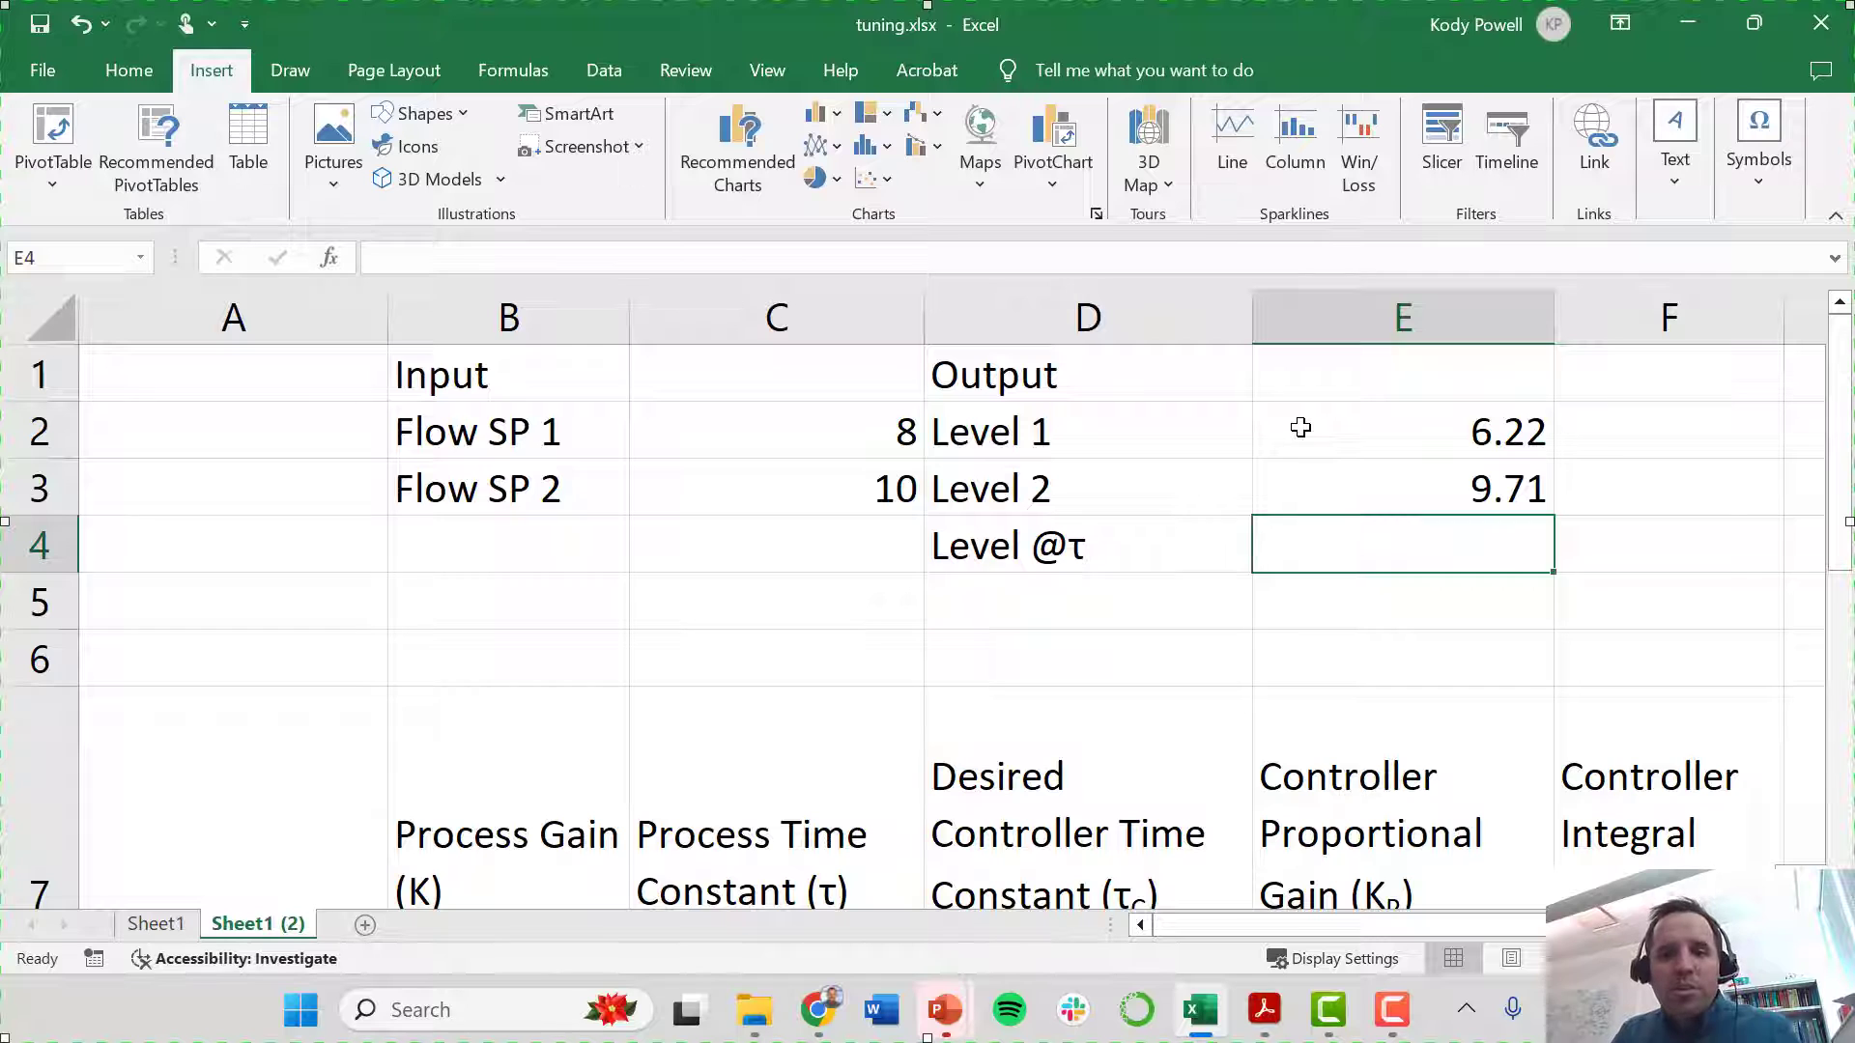
pyautogui.click(1391, 426)
pyautogui.click(1420, 476)
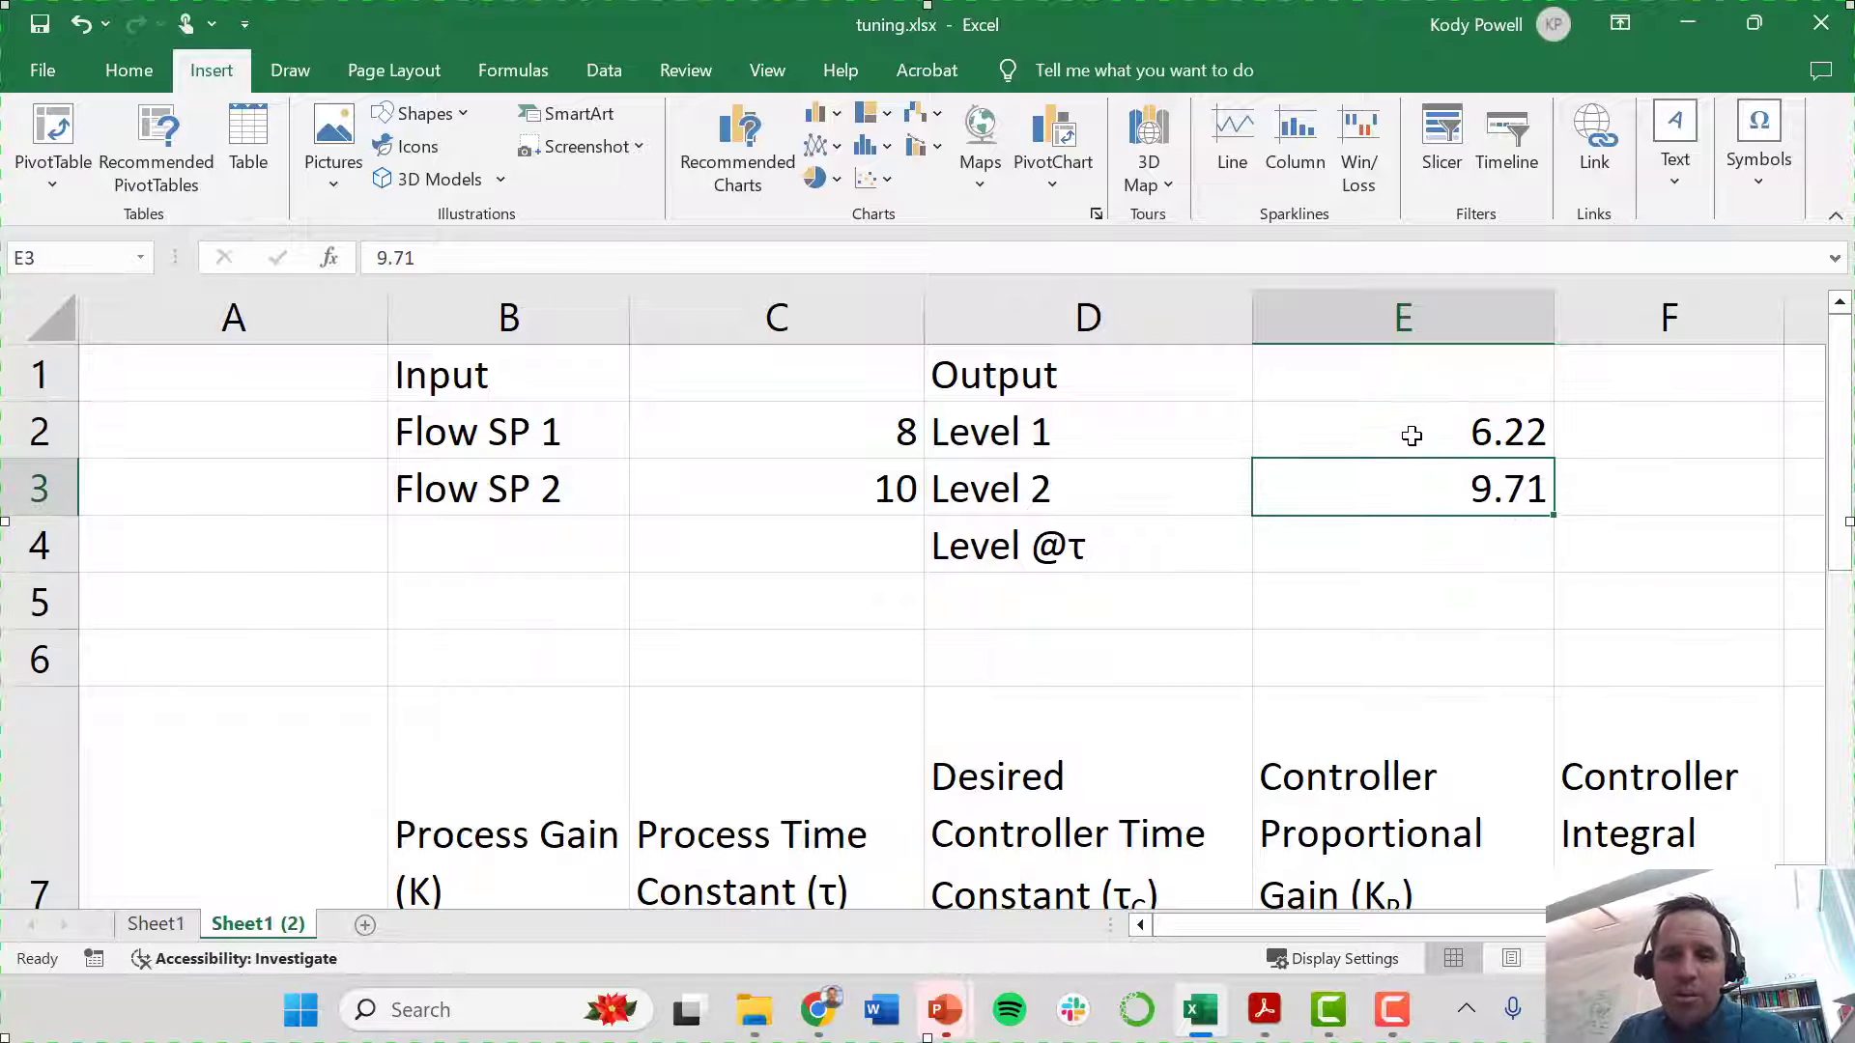
pyautogui.click(1411, 435)
pyautogui.click(1407, 484)
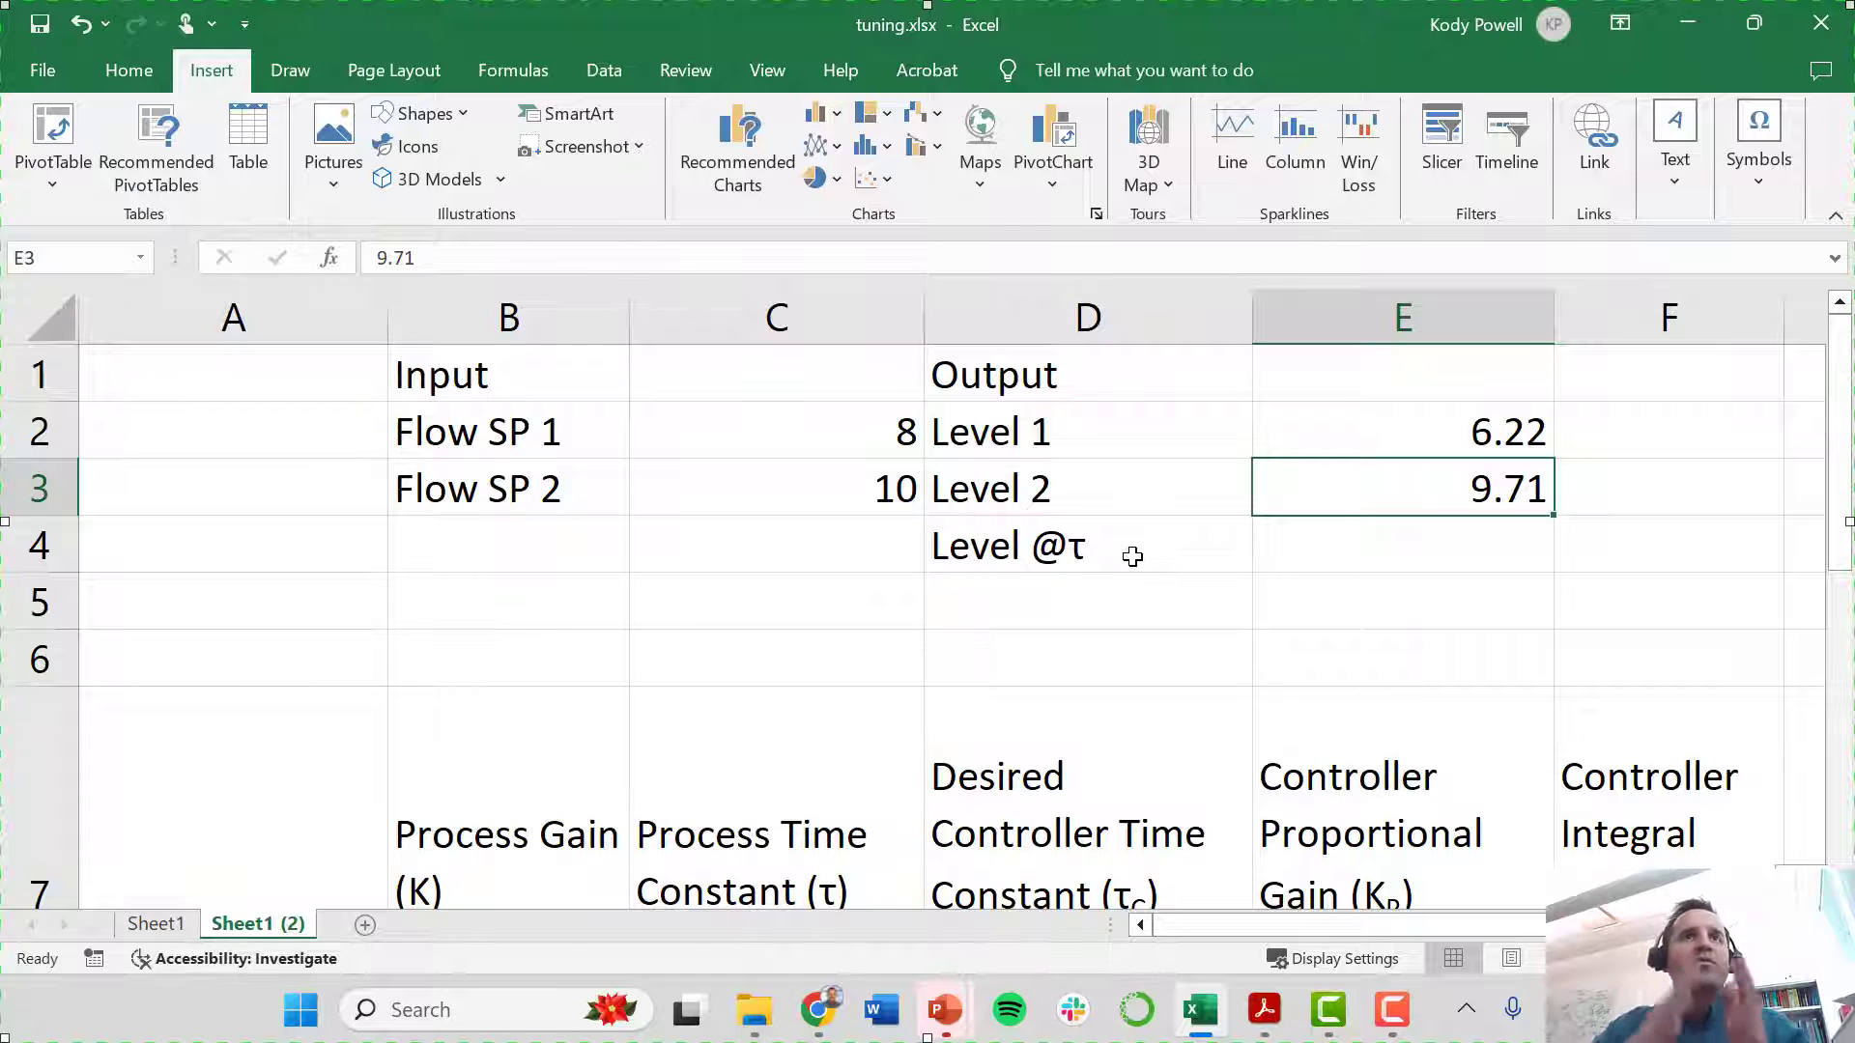
# - Calculate Level @τ in E4 with the formula =E2+0.632*(E3-E2)
pyautogui.click(1362, 537)
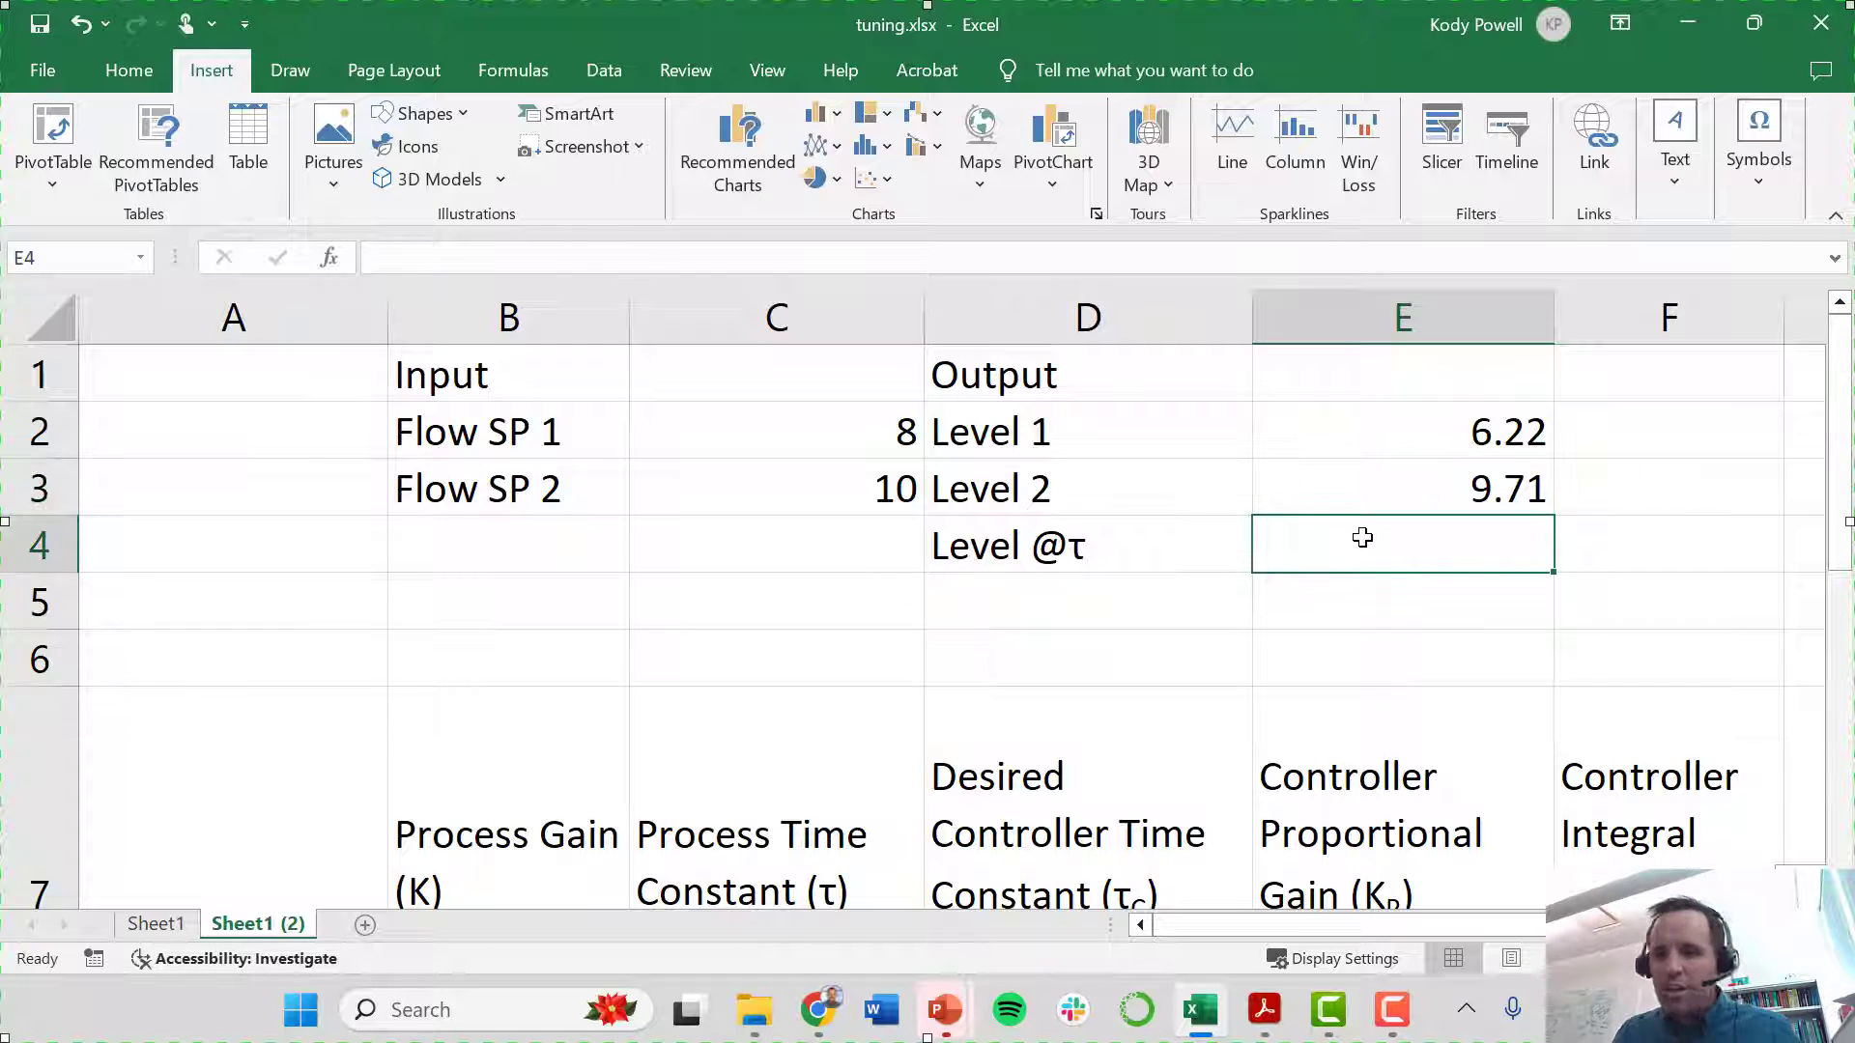
pyautogui.write('=')
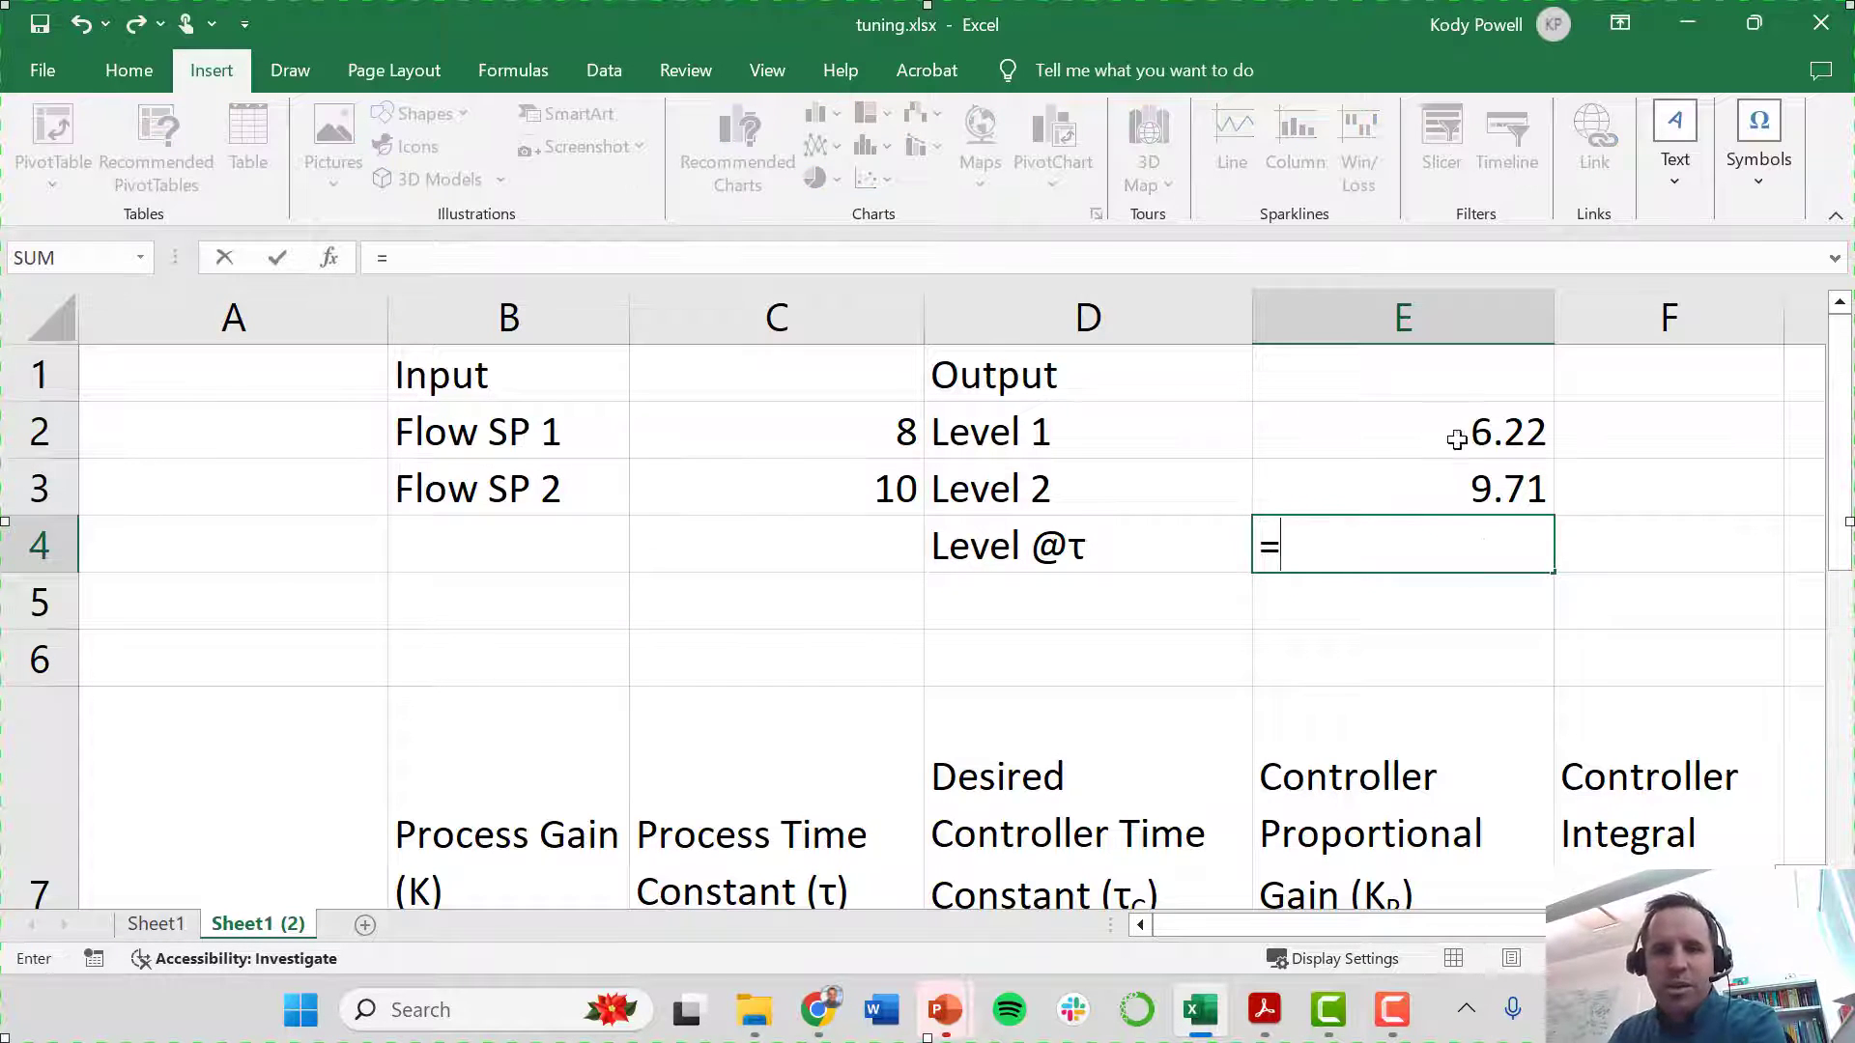
pyautogui.click(1445, 434)
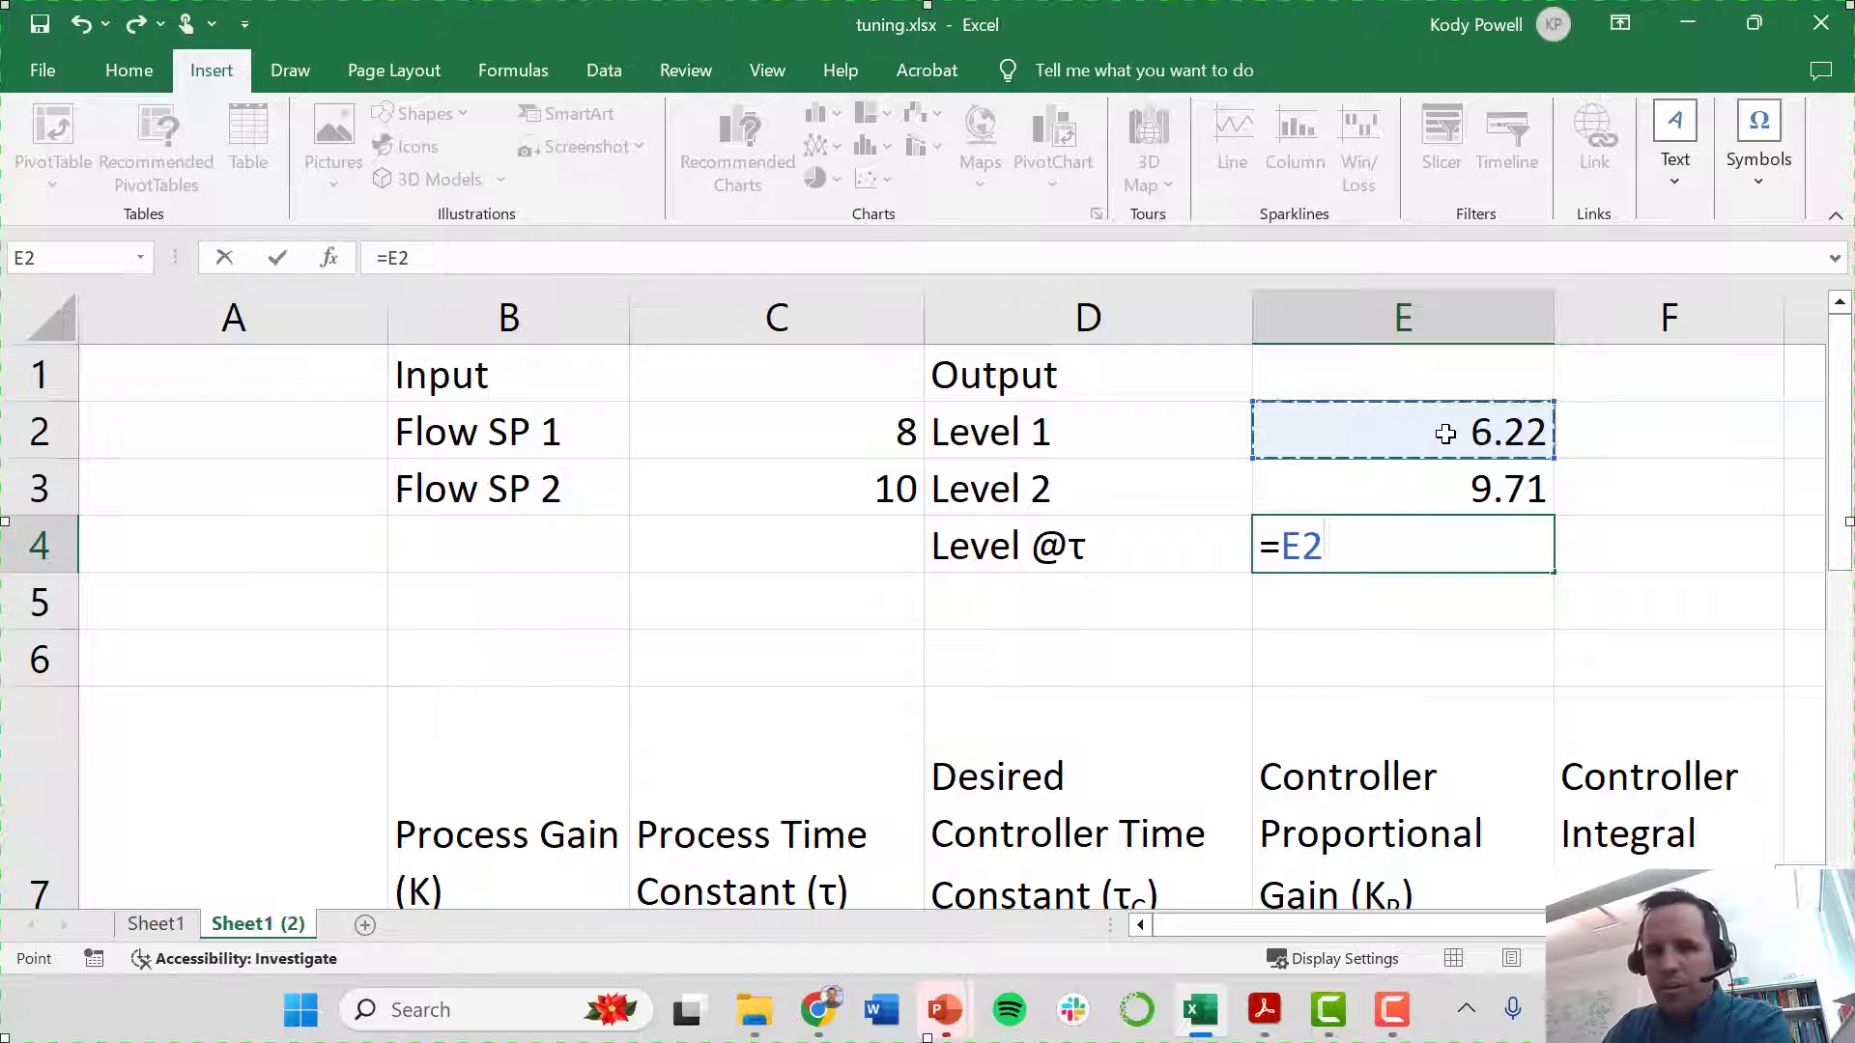
pyautogui.write('+0.')
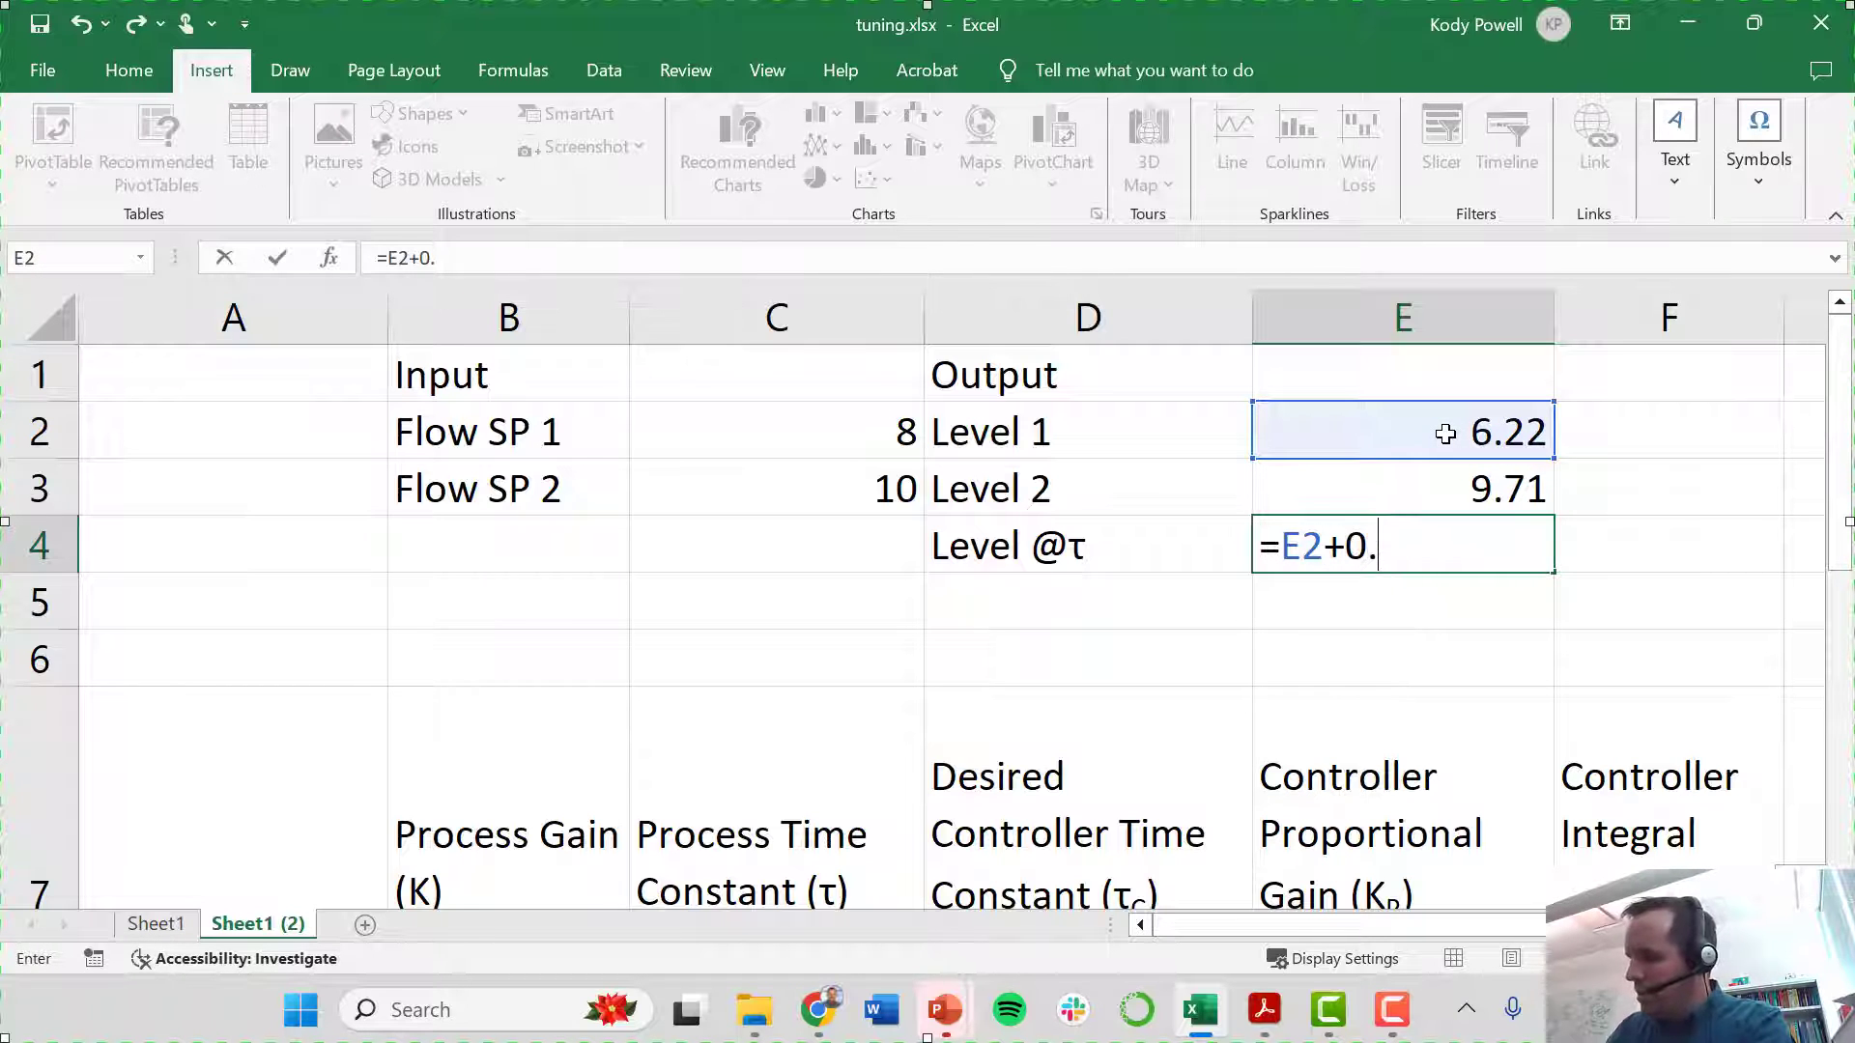
pyautogui.write('632')
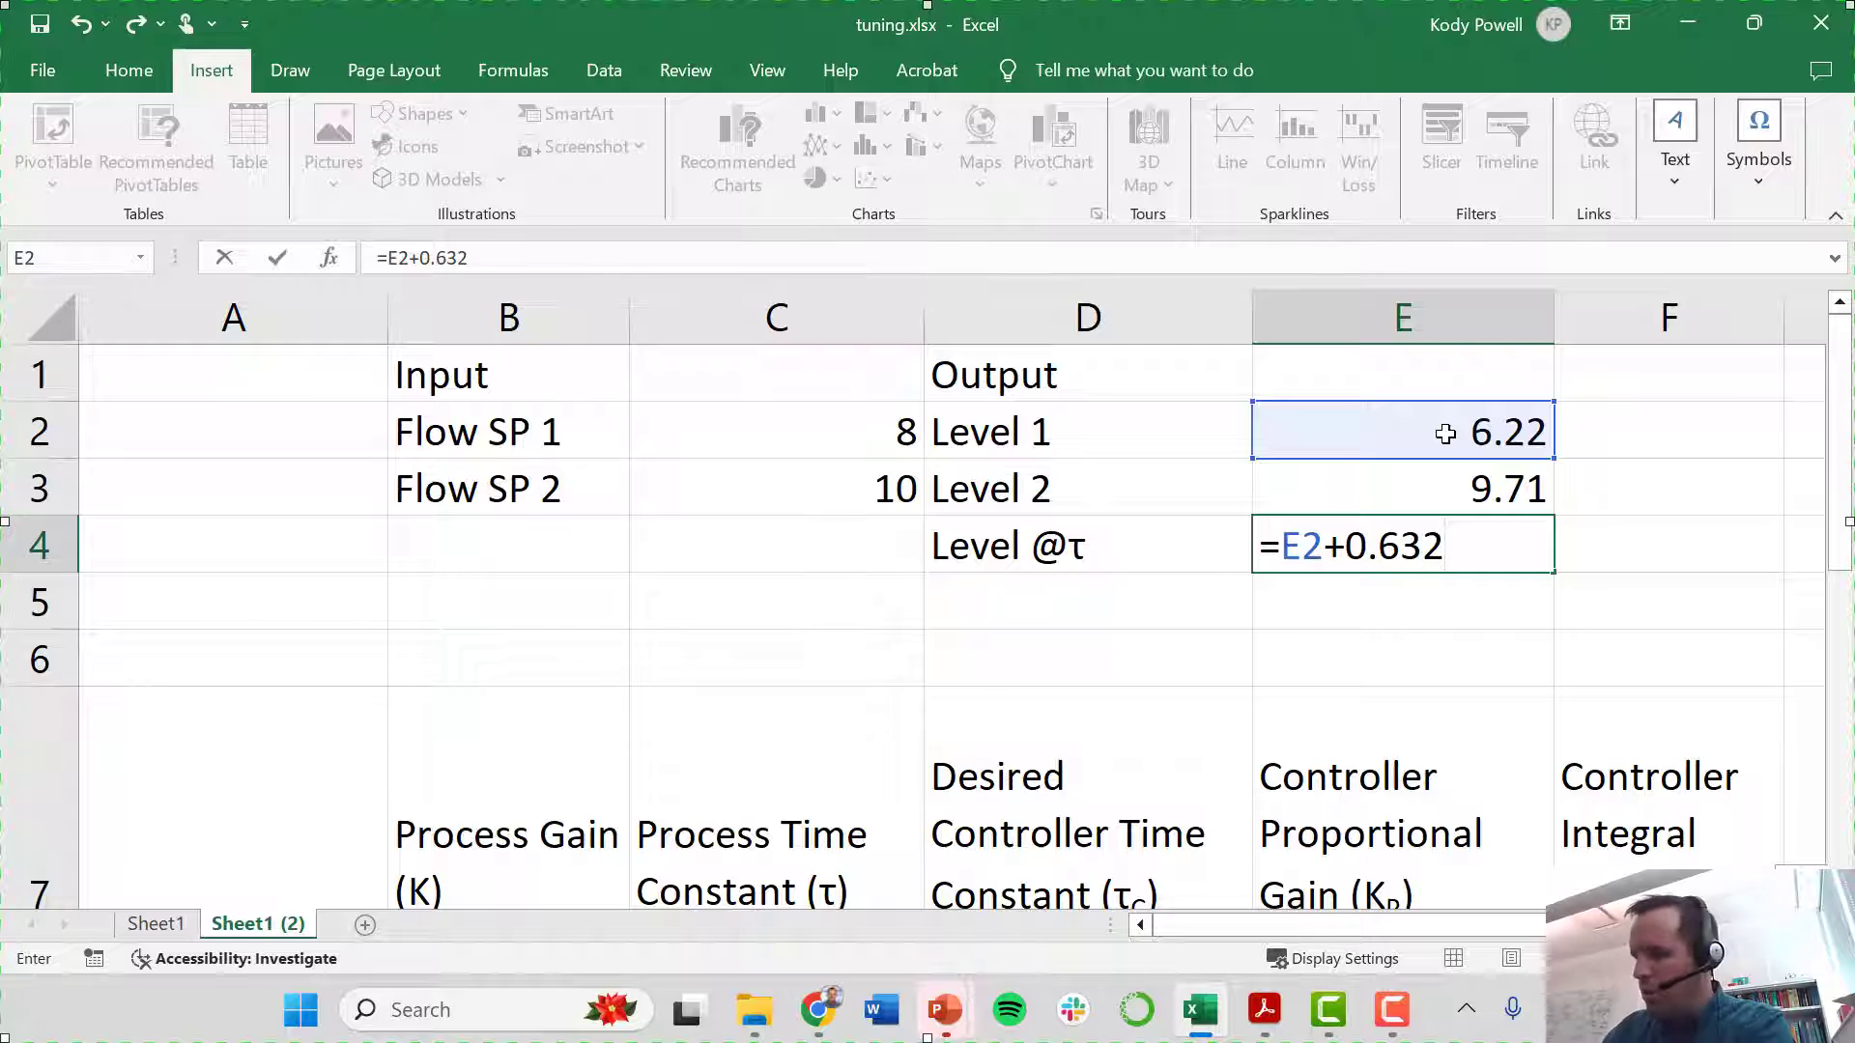
pyautogui.write('*(')
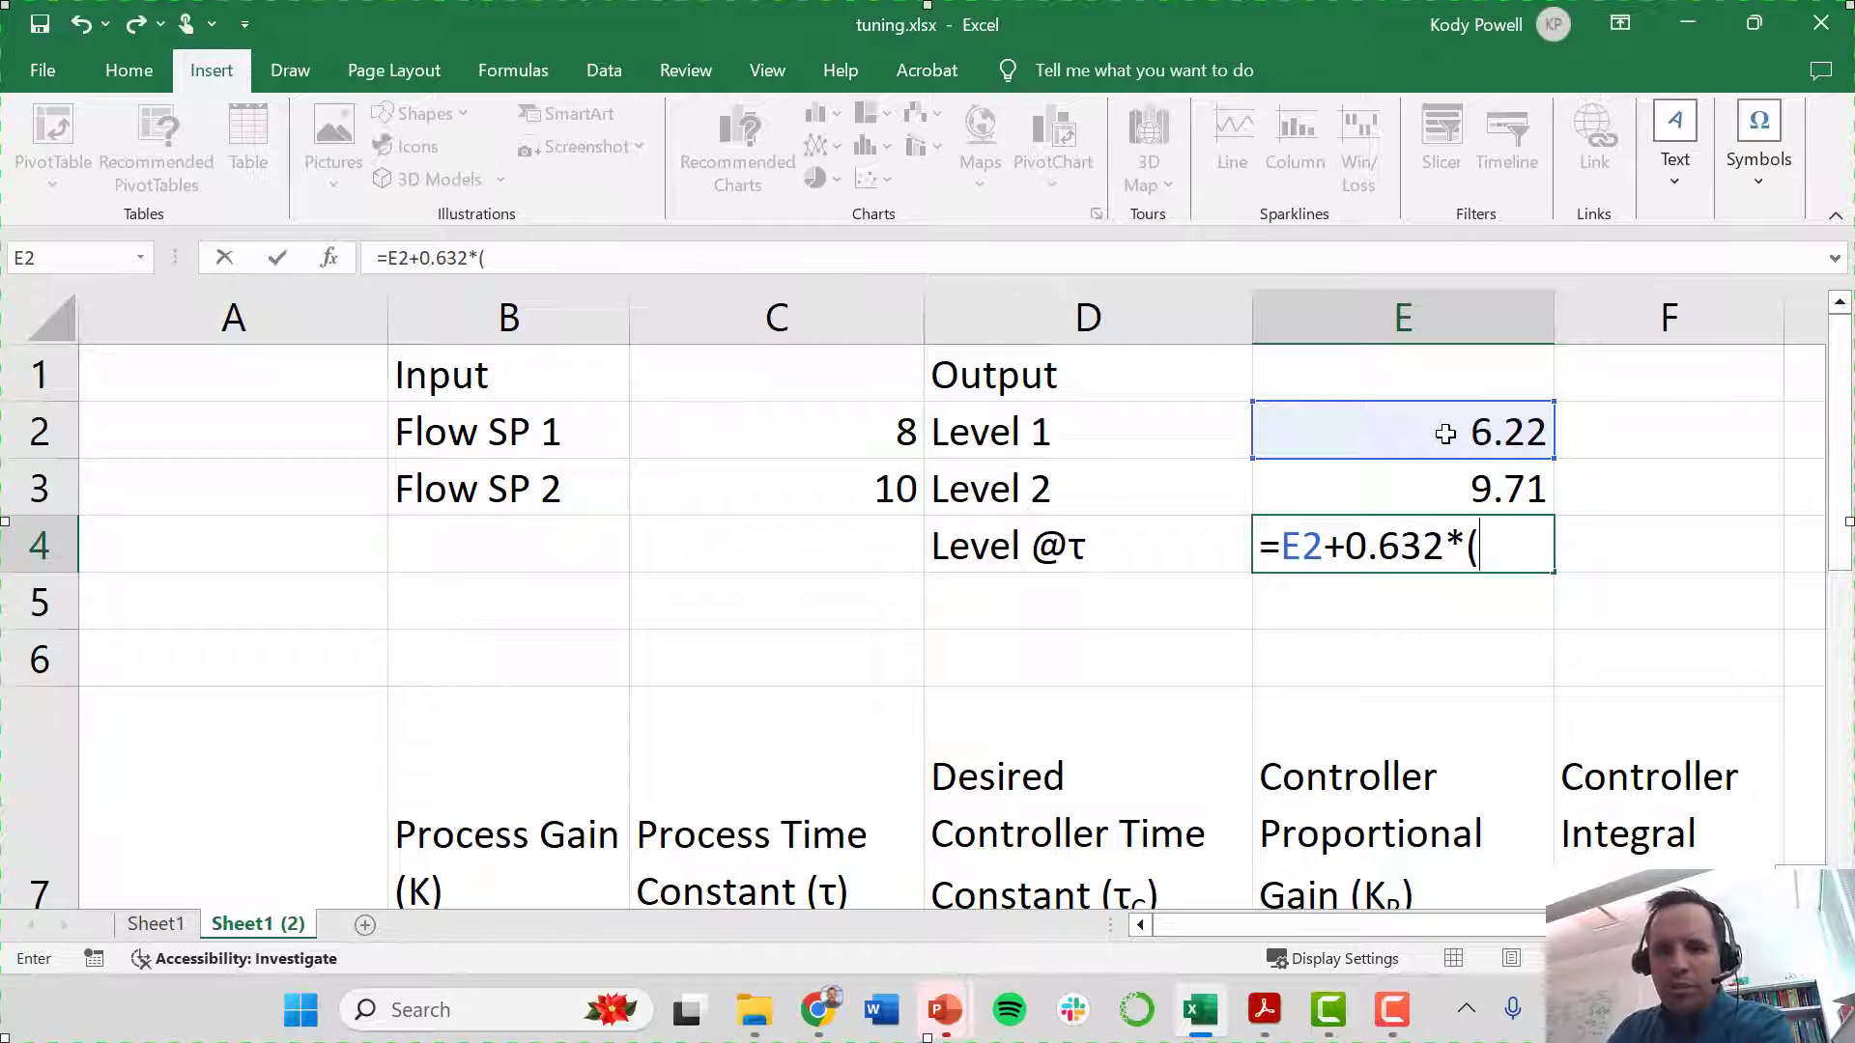
pyautogui.click(1420, 480)
pyautogui.write('-')
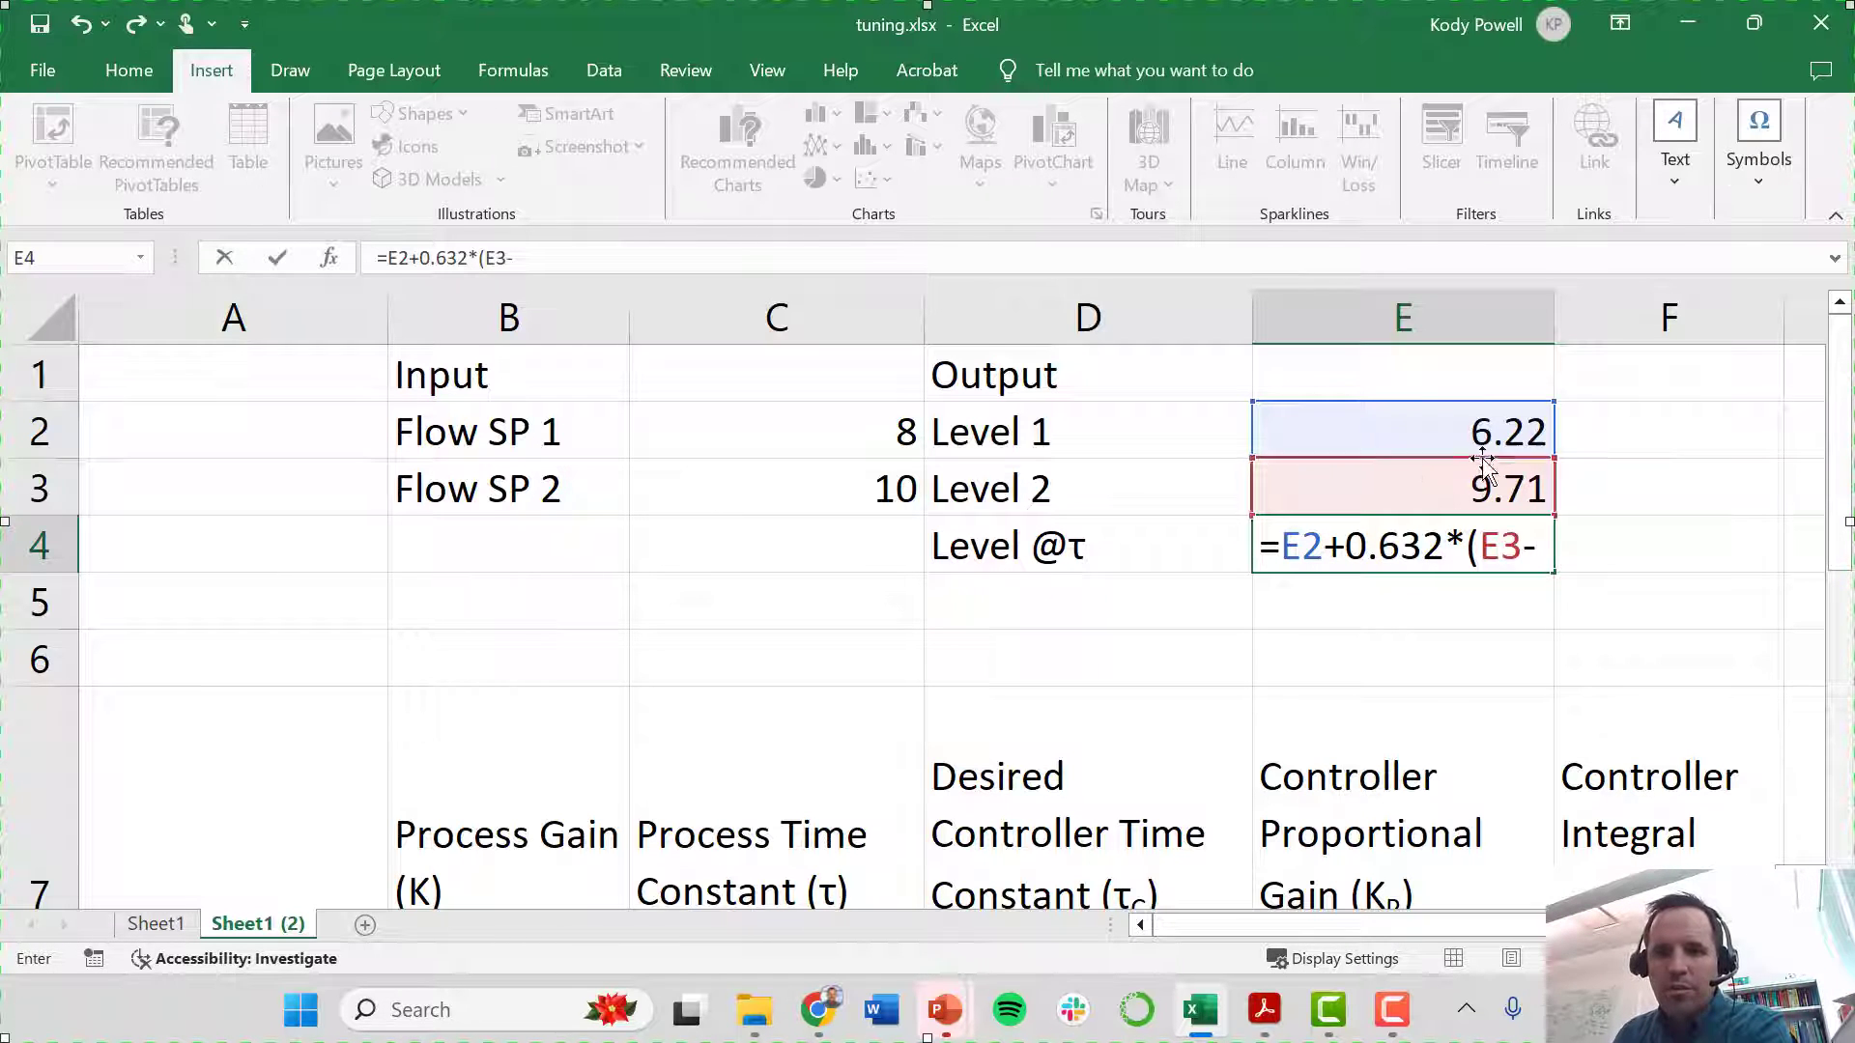
pyautogui.click(1455, 427)
pyautogui.write(')')
pyautogui.press('Return')
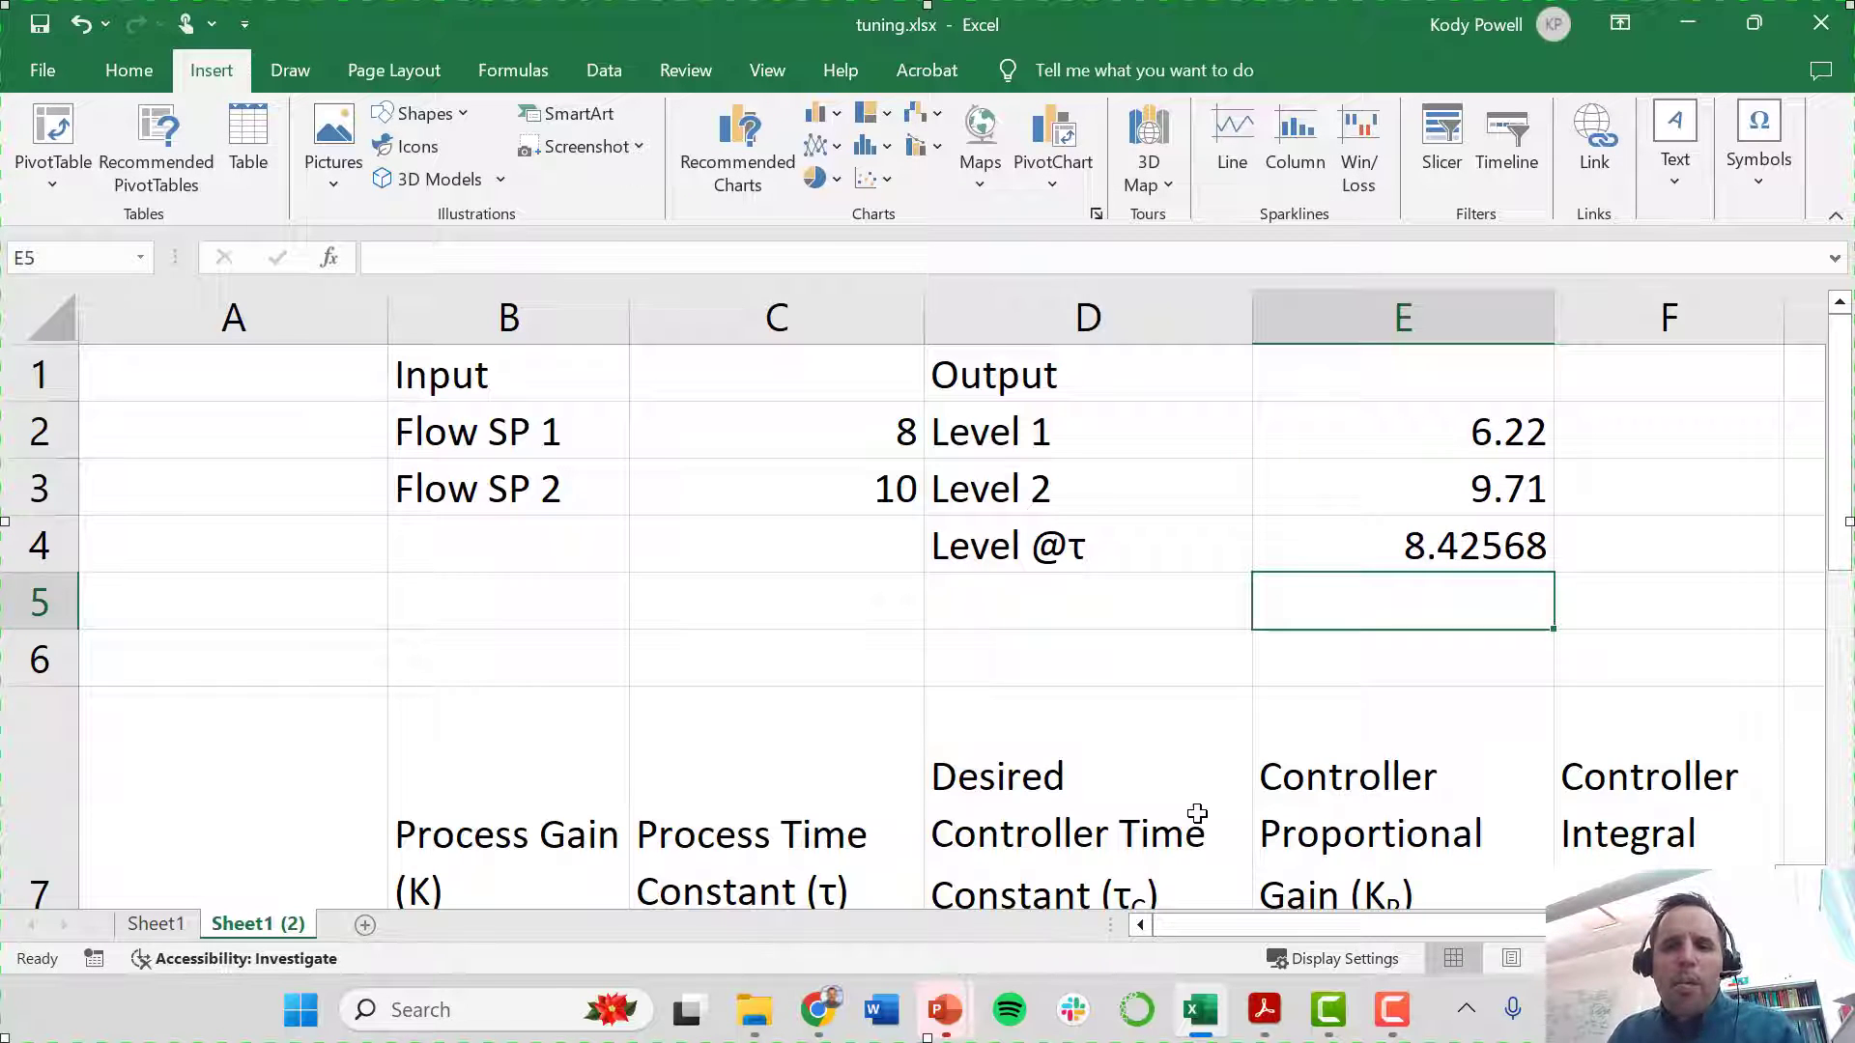
pyautogui.click(1597, 559)
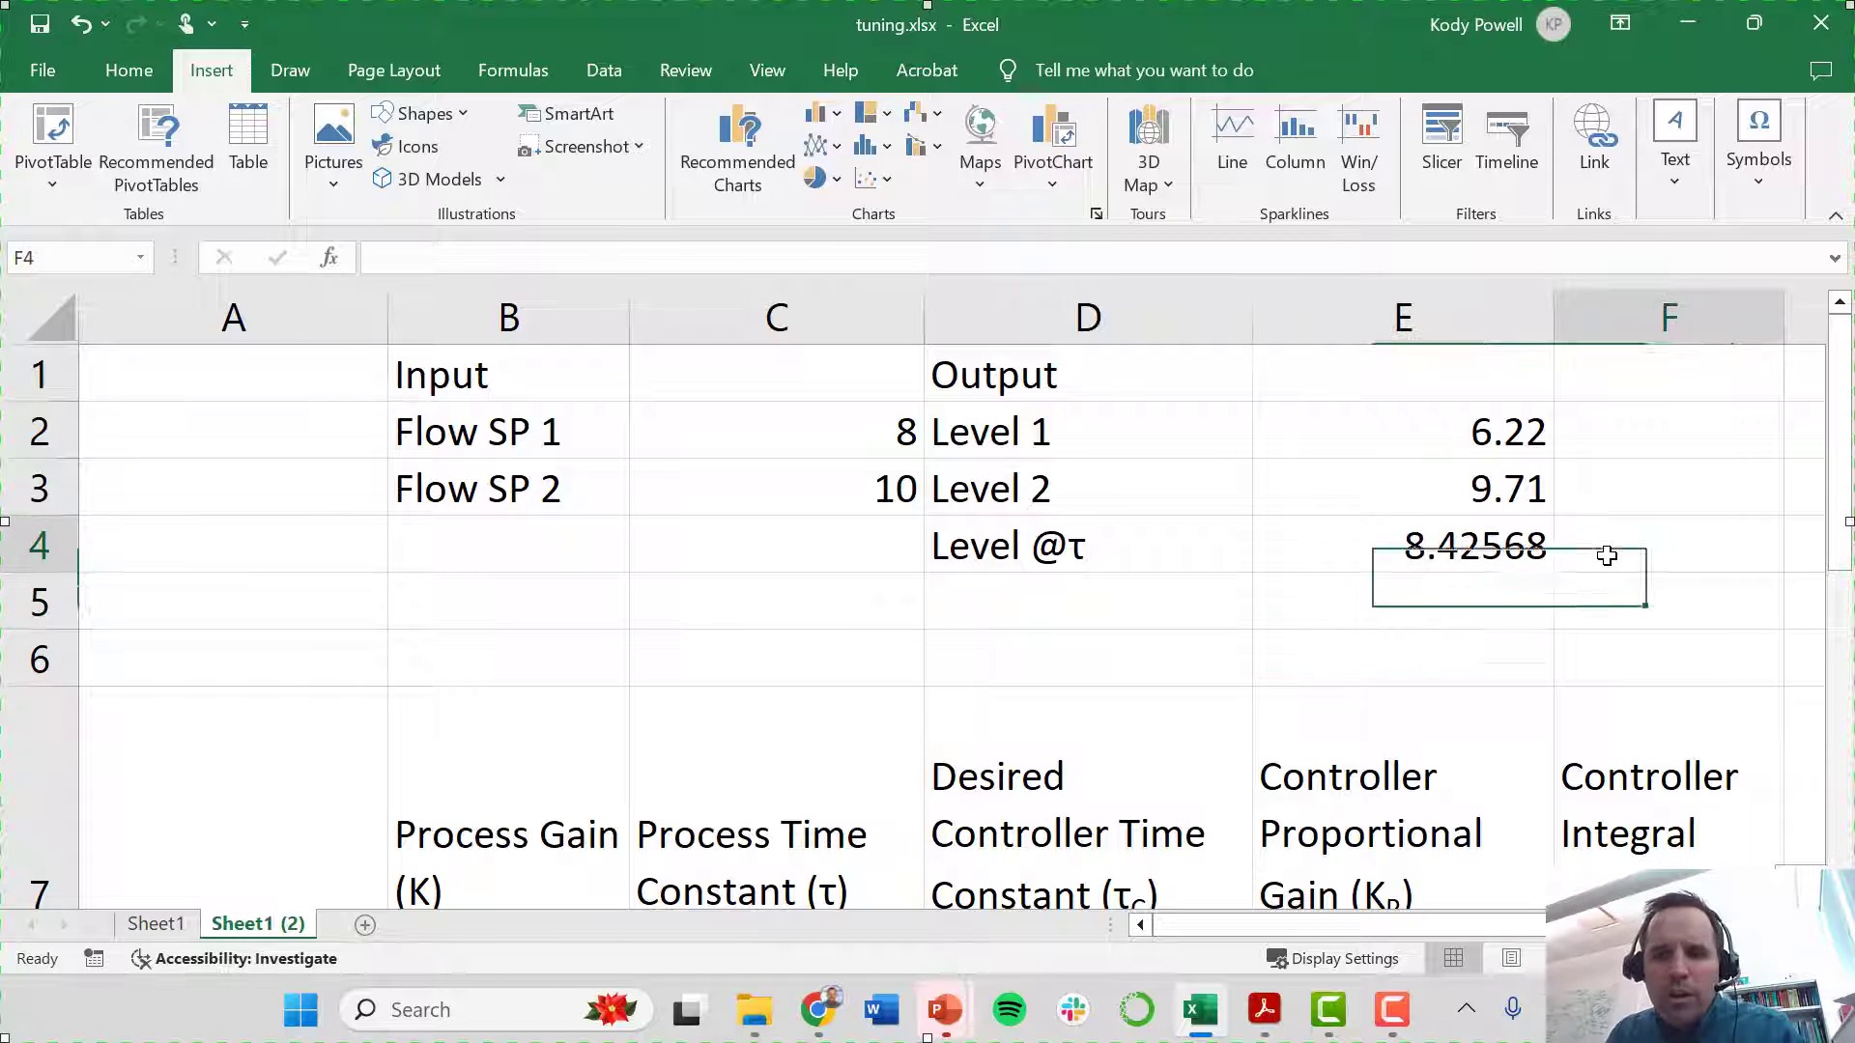
pyautogui.click(1372, 549)
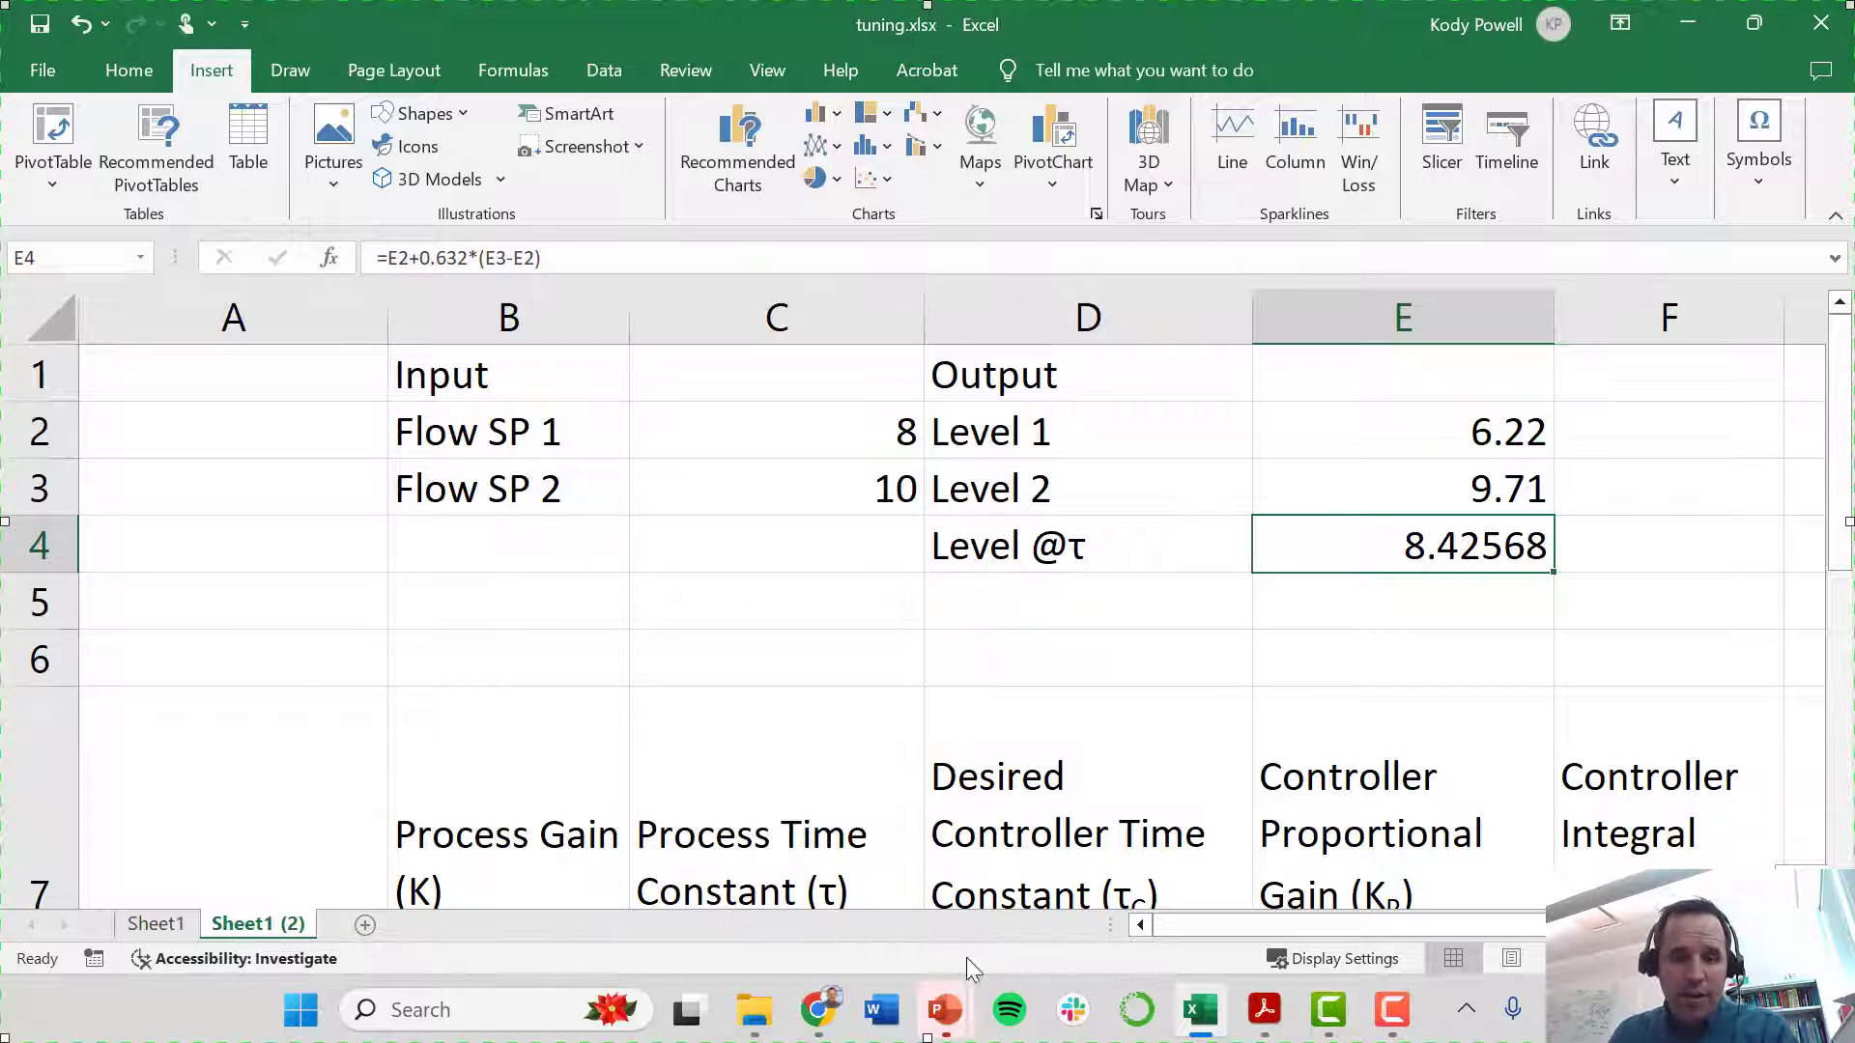
# - Find the time to reach Level @τ on Collimator's Tank.h plot and enter 22.5 as the Process Time Constant in Excel cell C8
pyautogui.click(819, 1010)
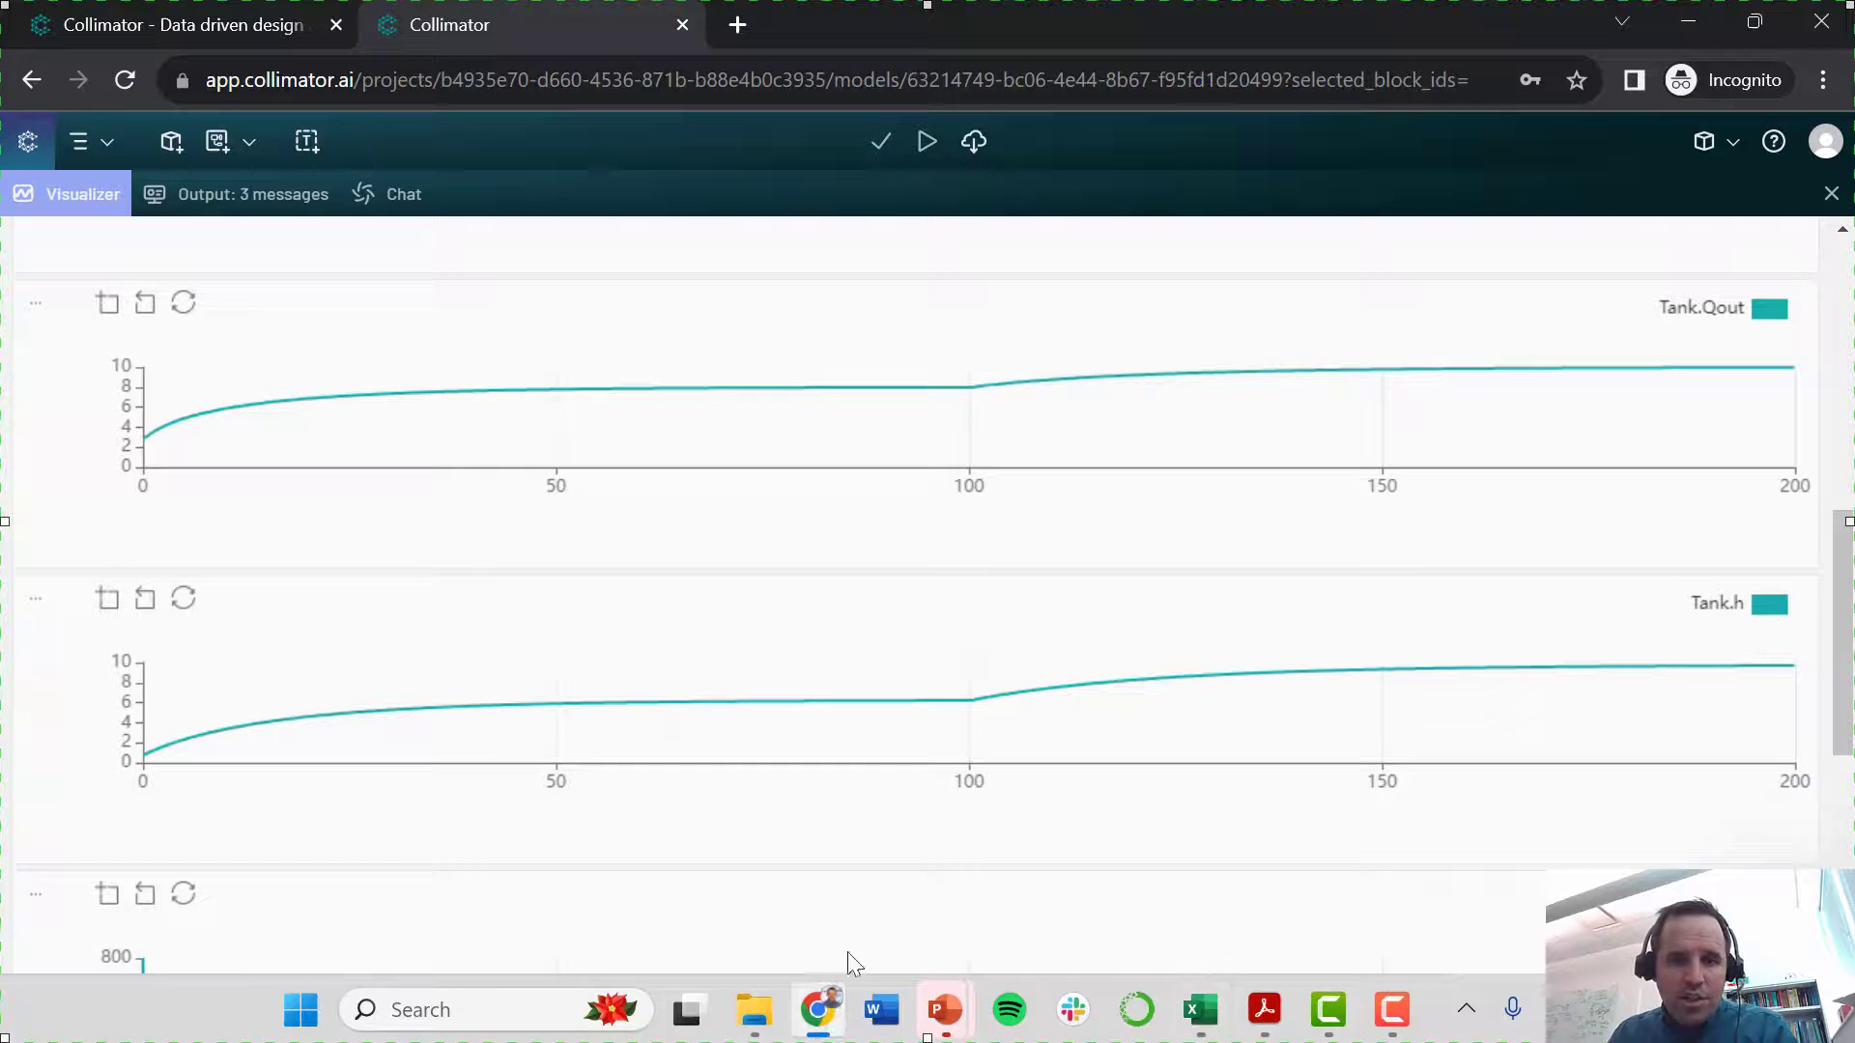
pyautogui.click(1202, 1016)
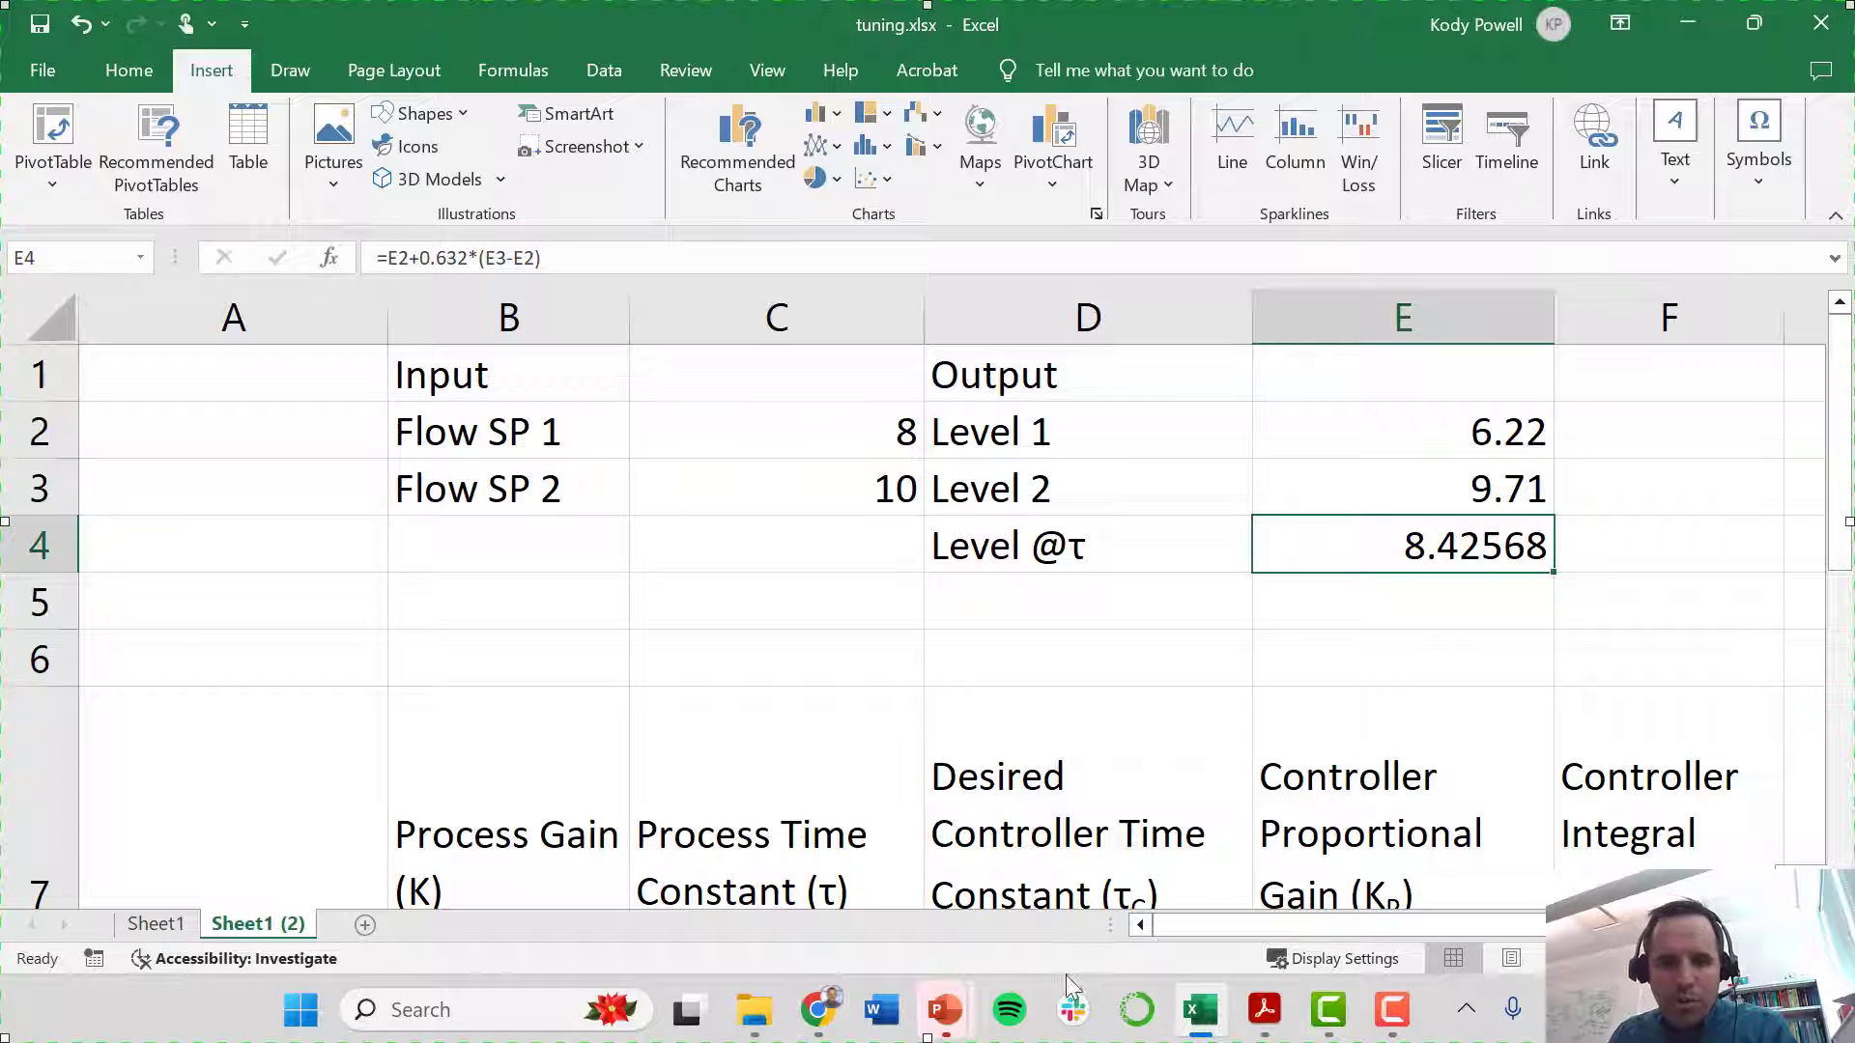
pyautogui.click(818, 1010)
pyautogui.moveTo(1262, 709)
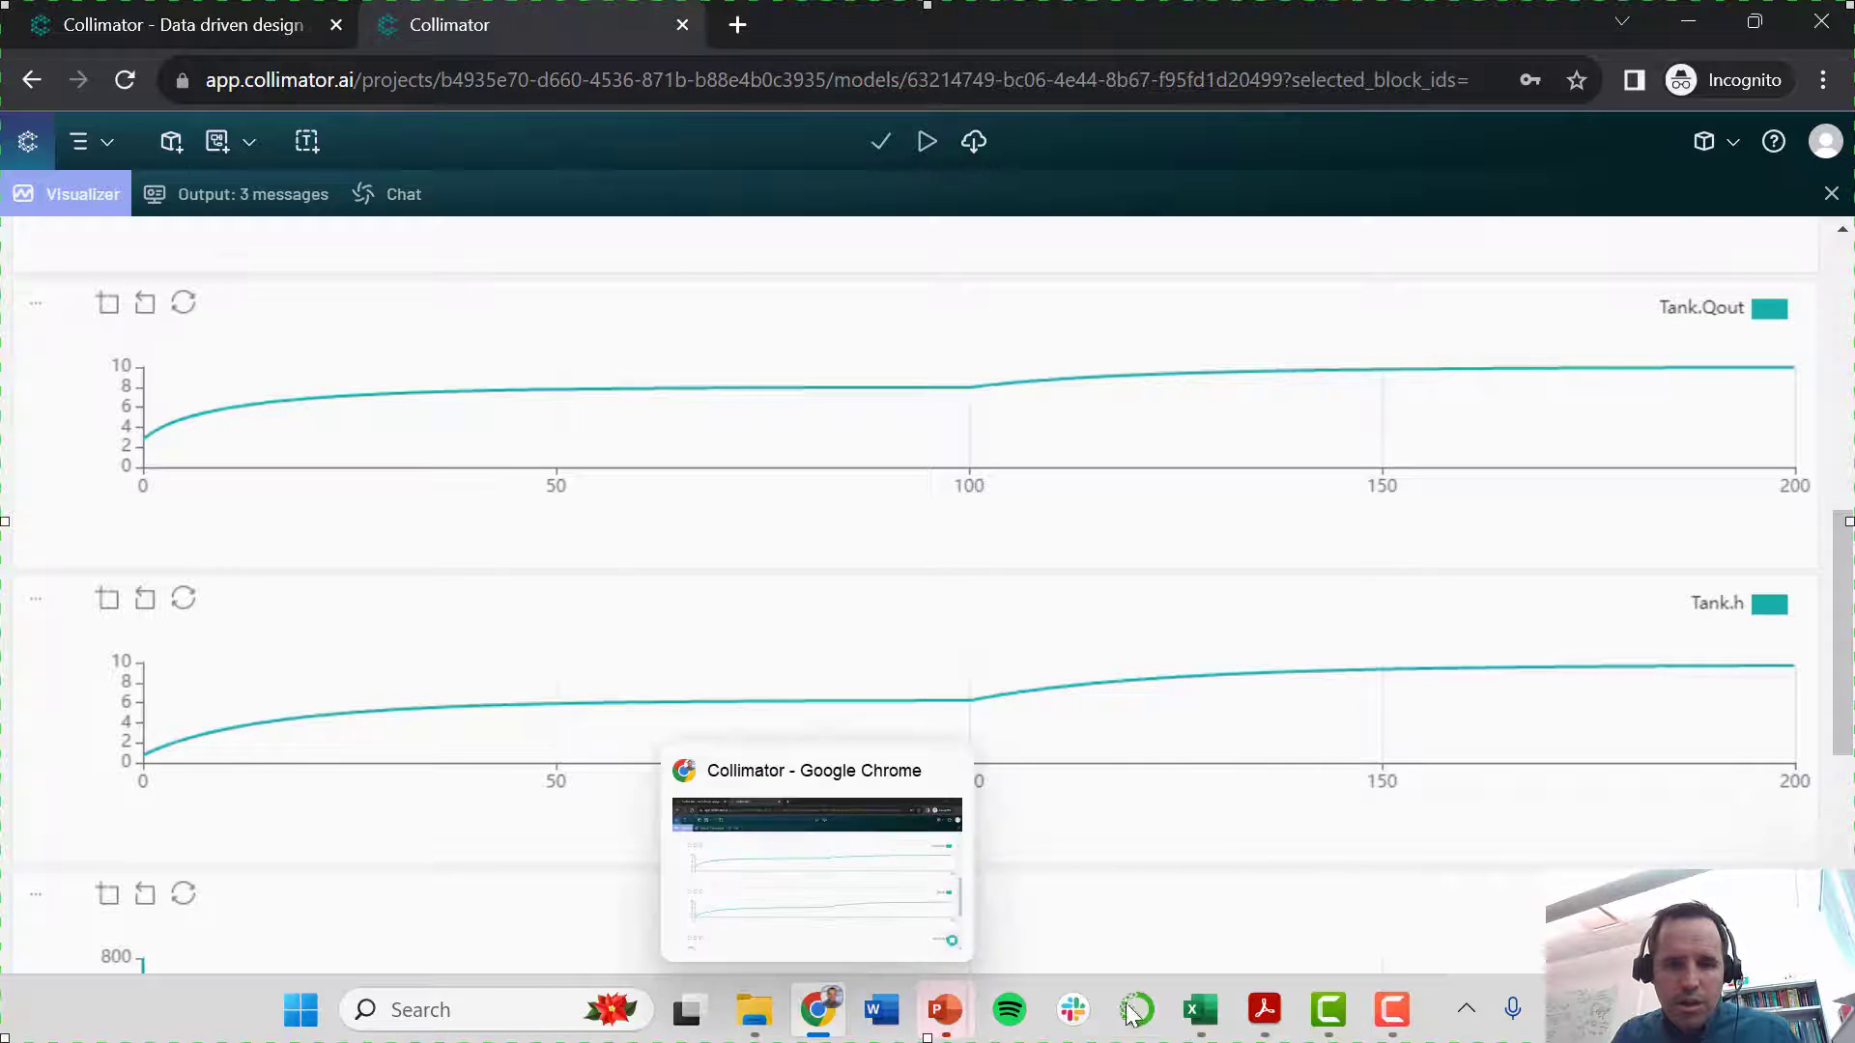
pyautogui.click(1198, 1010)
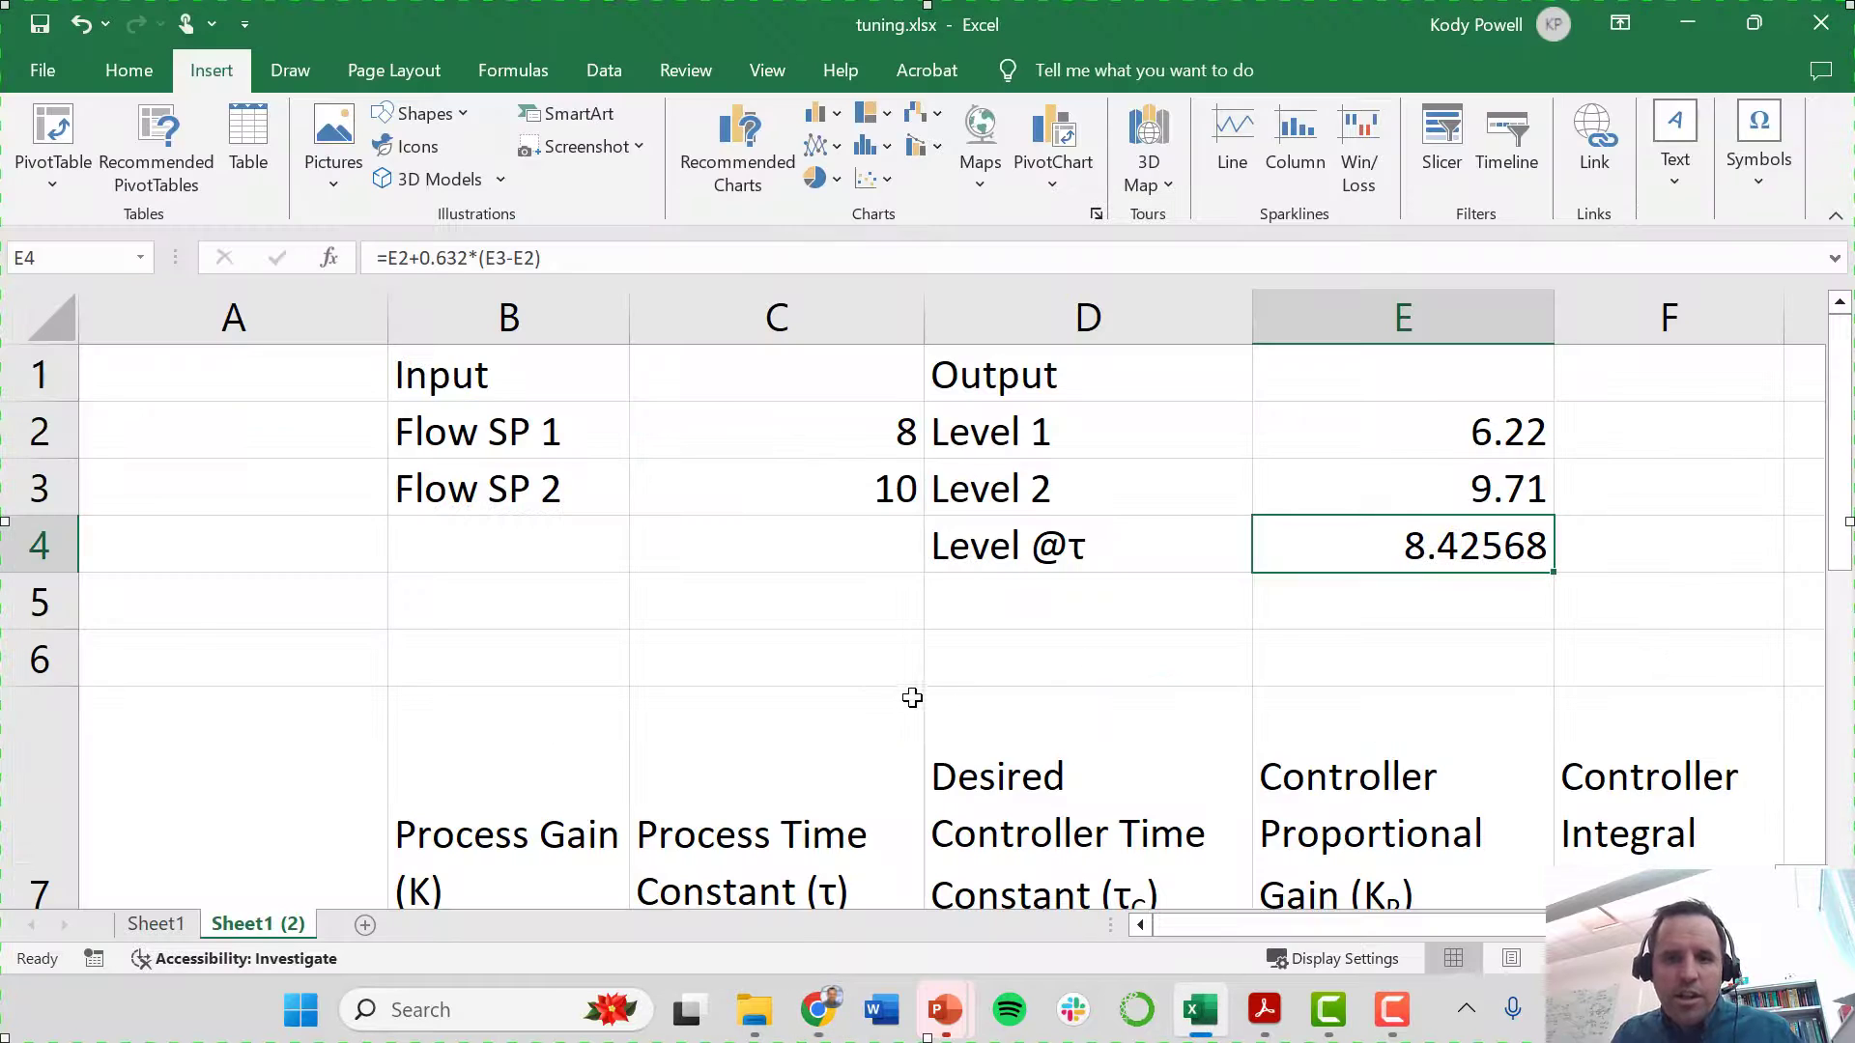
pyautogui.keyDown('ctrl'); pyautogui.scroll(-1, 896, 691); pyautogui.keyUp('ctrl')
pyautogui.keyDown('ctrl'); pyautogui.scroll(-1, 894, 703); pyautogui.keyUp('ctrl')
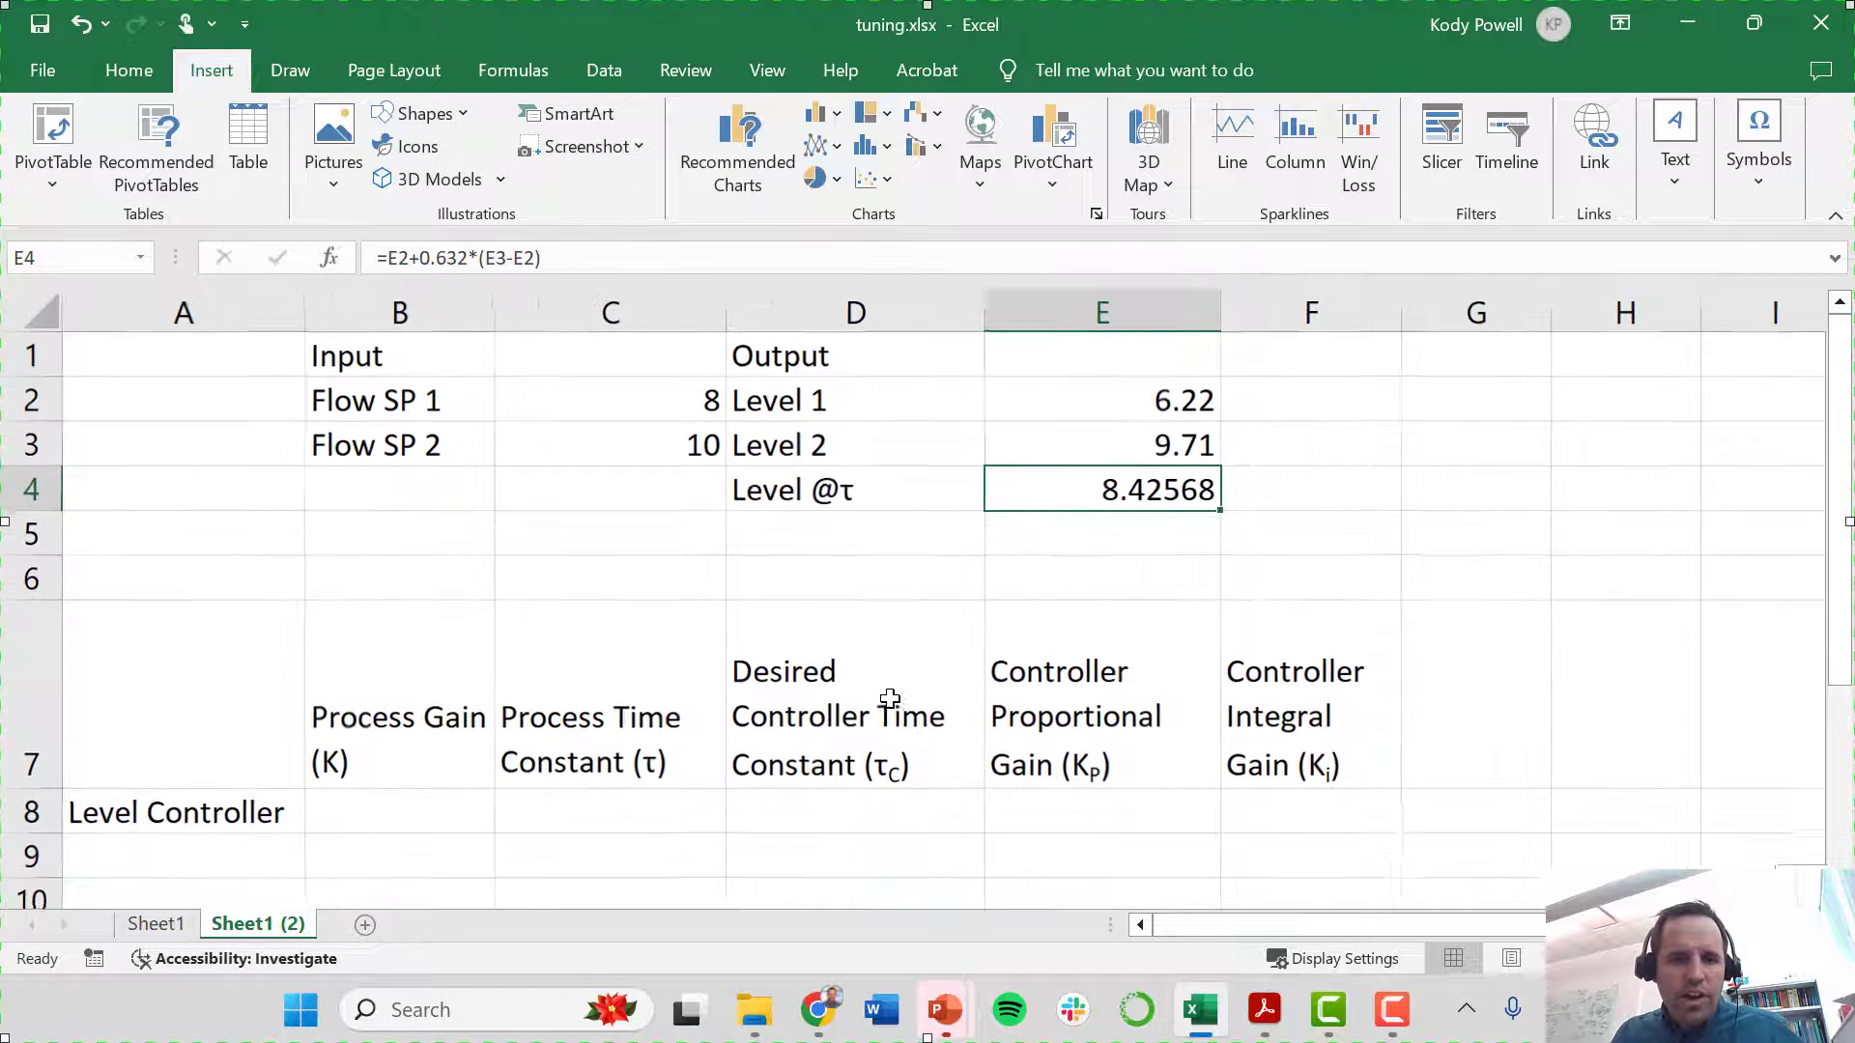
pyautogui.click(573, 798)
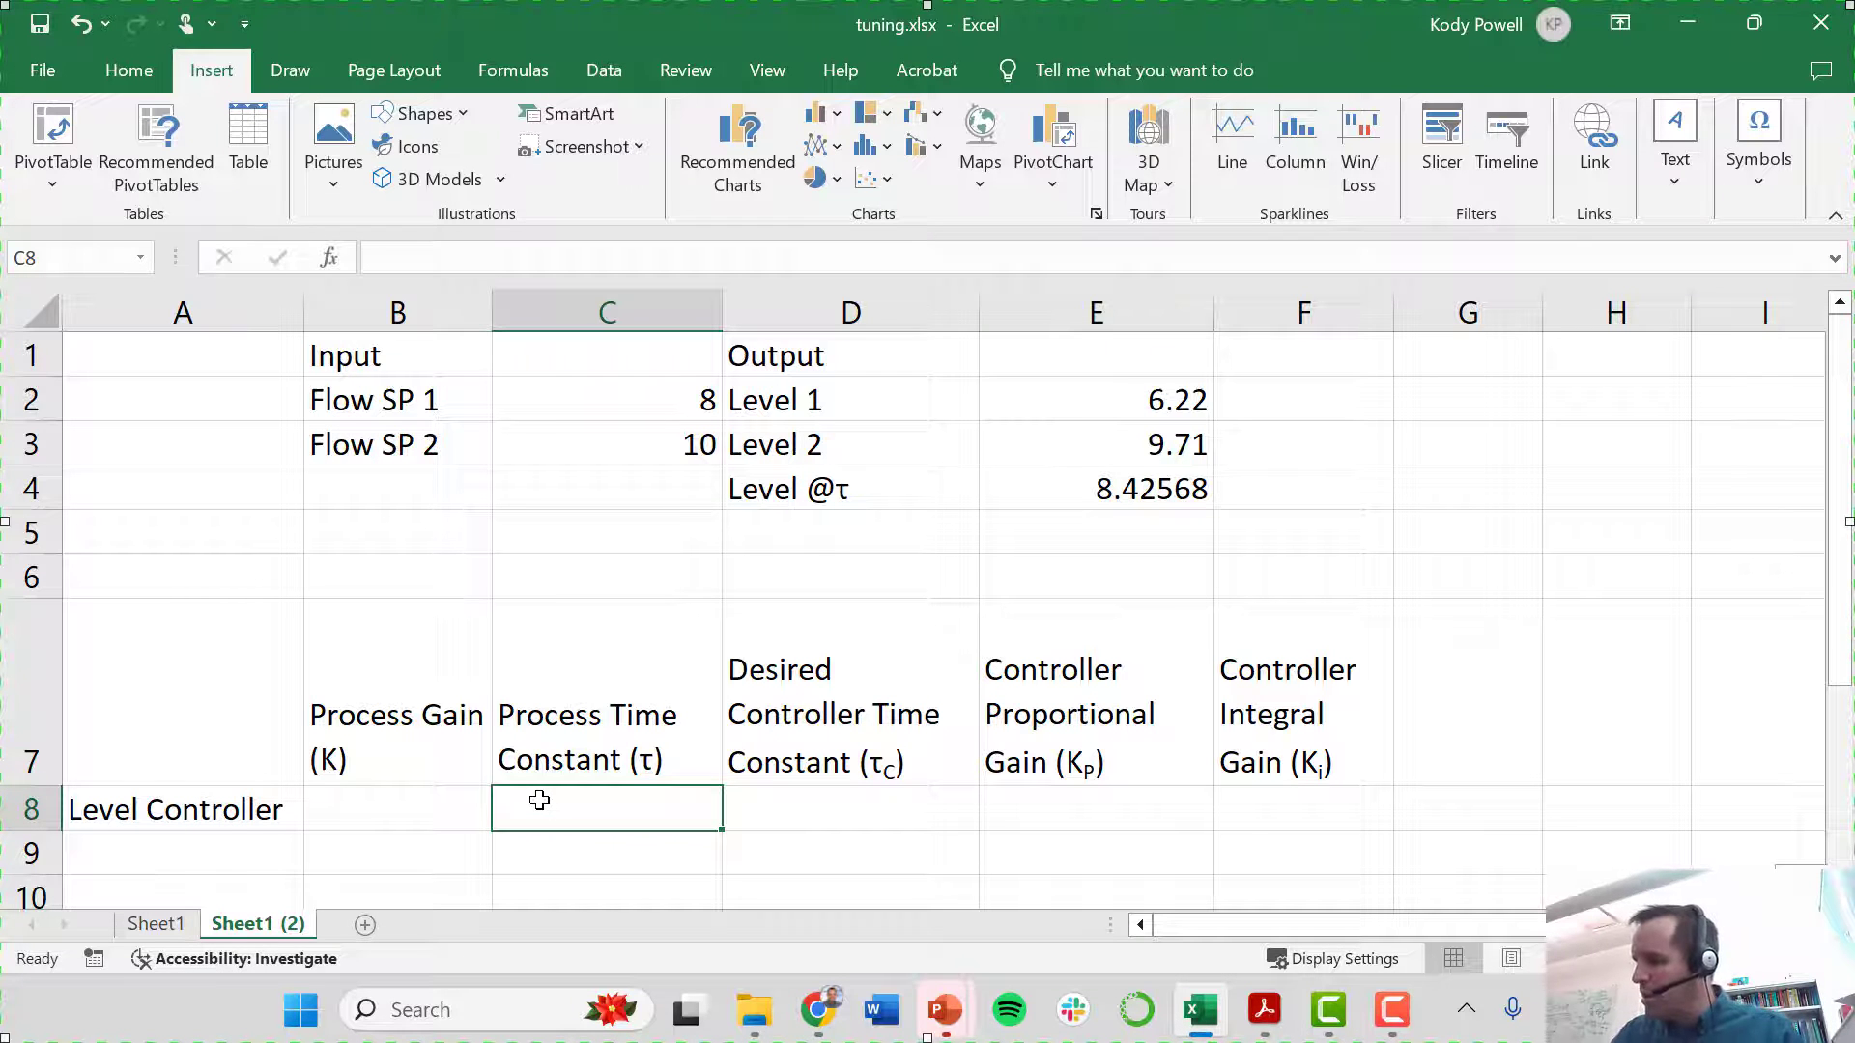
pyautogui.write('22.5')
pyautogui.hotkey('ctrl', 'Return')
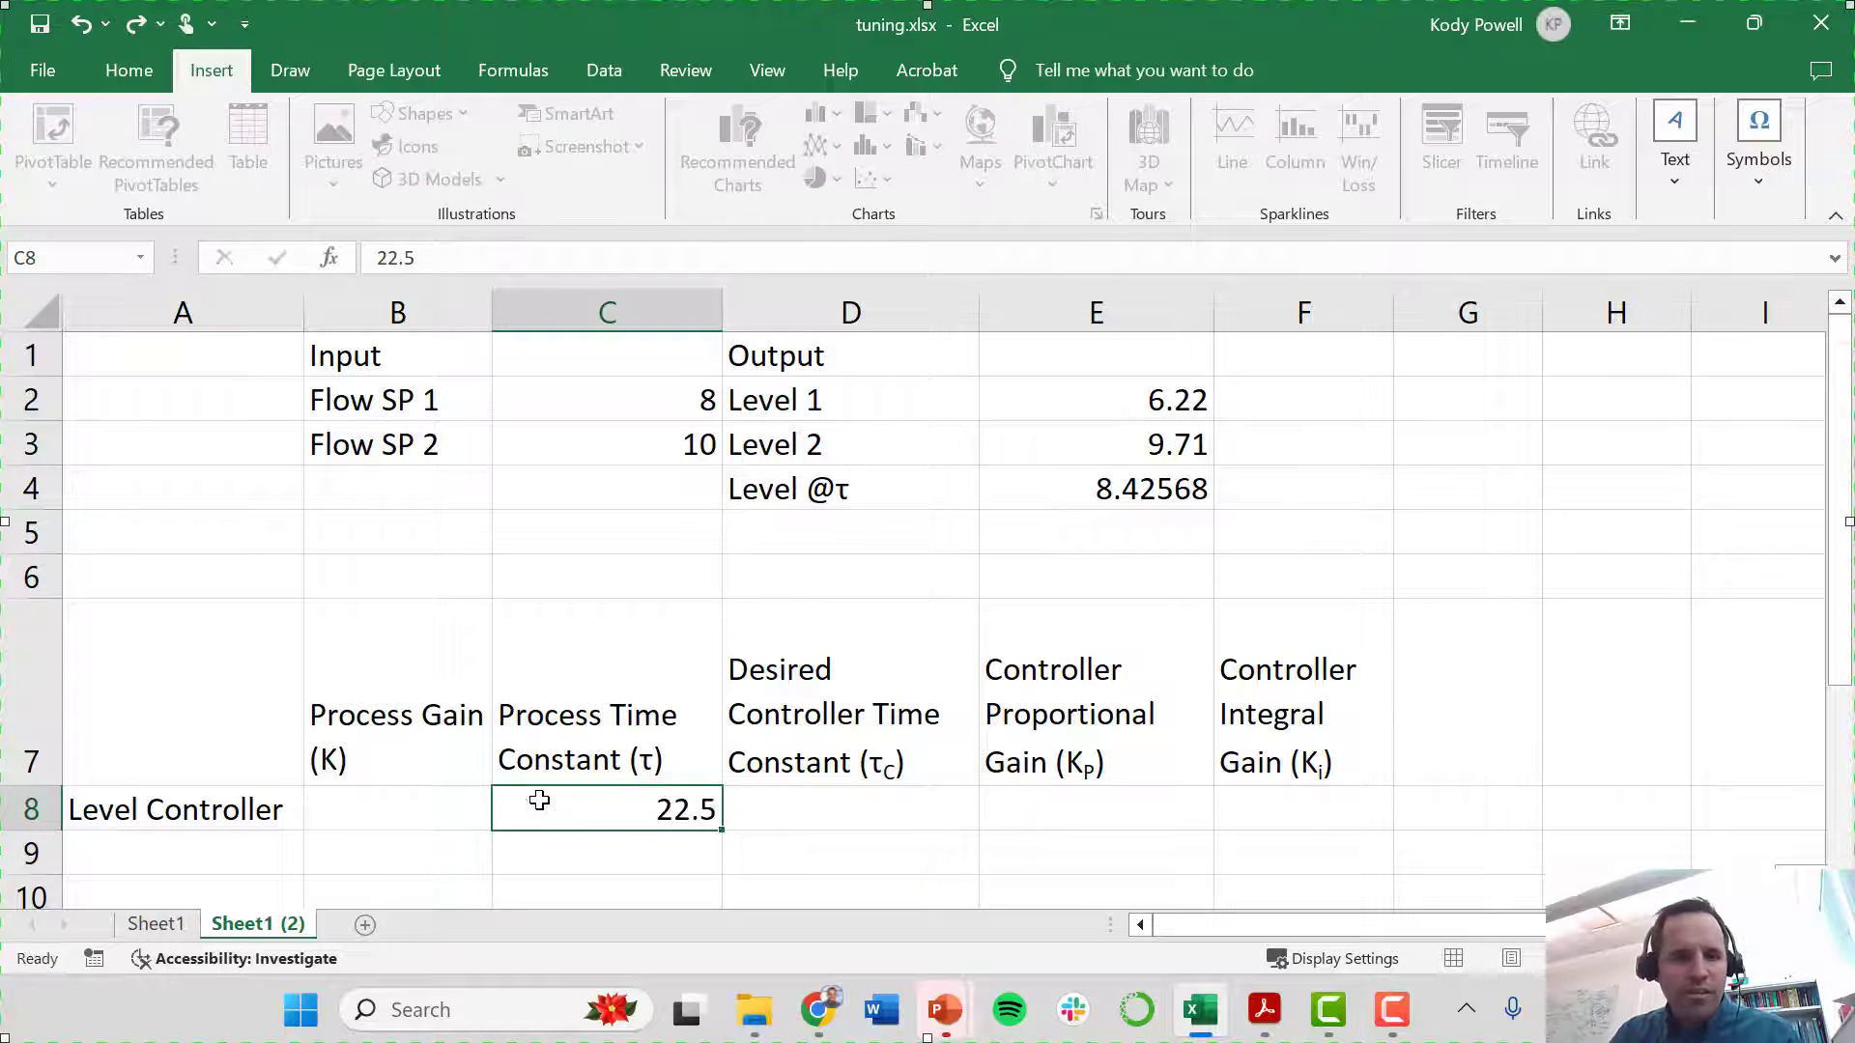
pyautogui.press('Left')
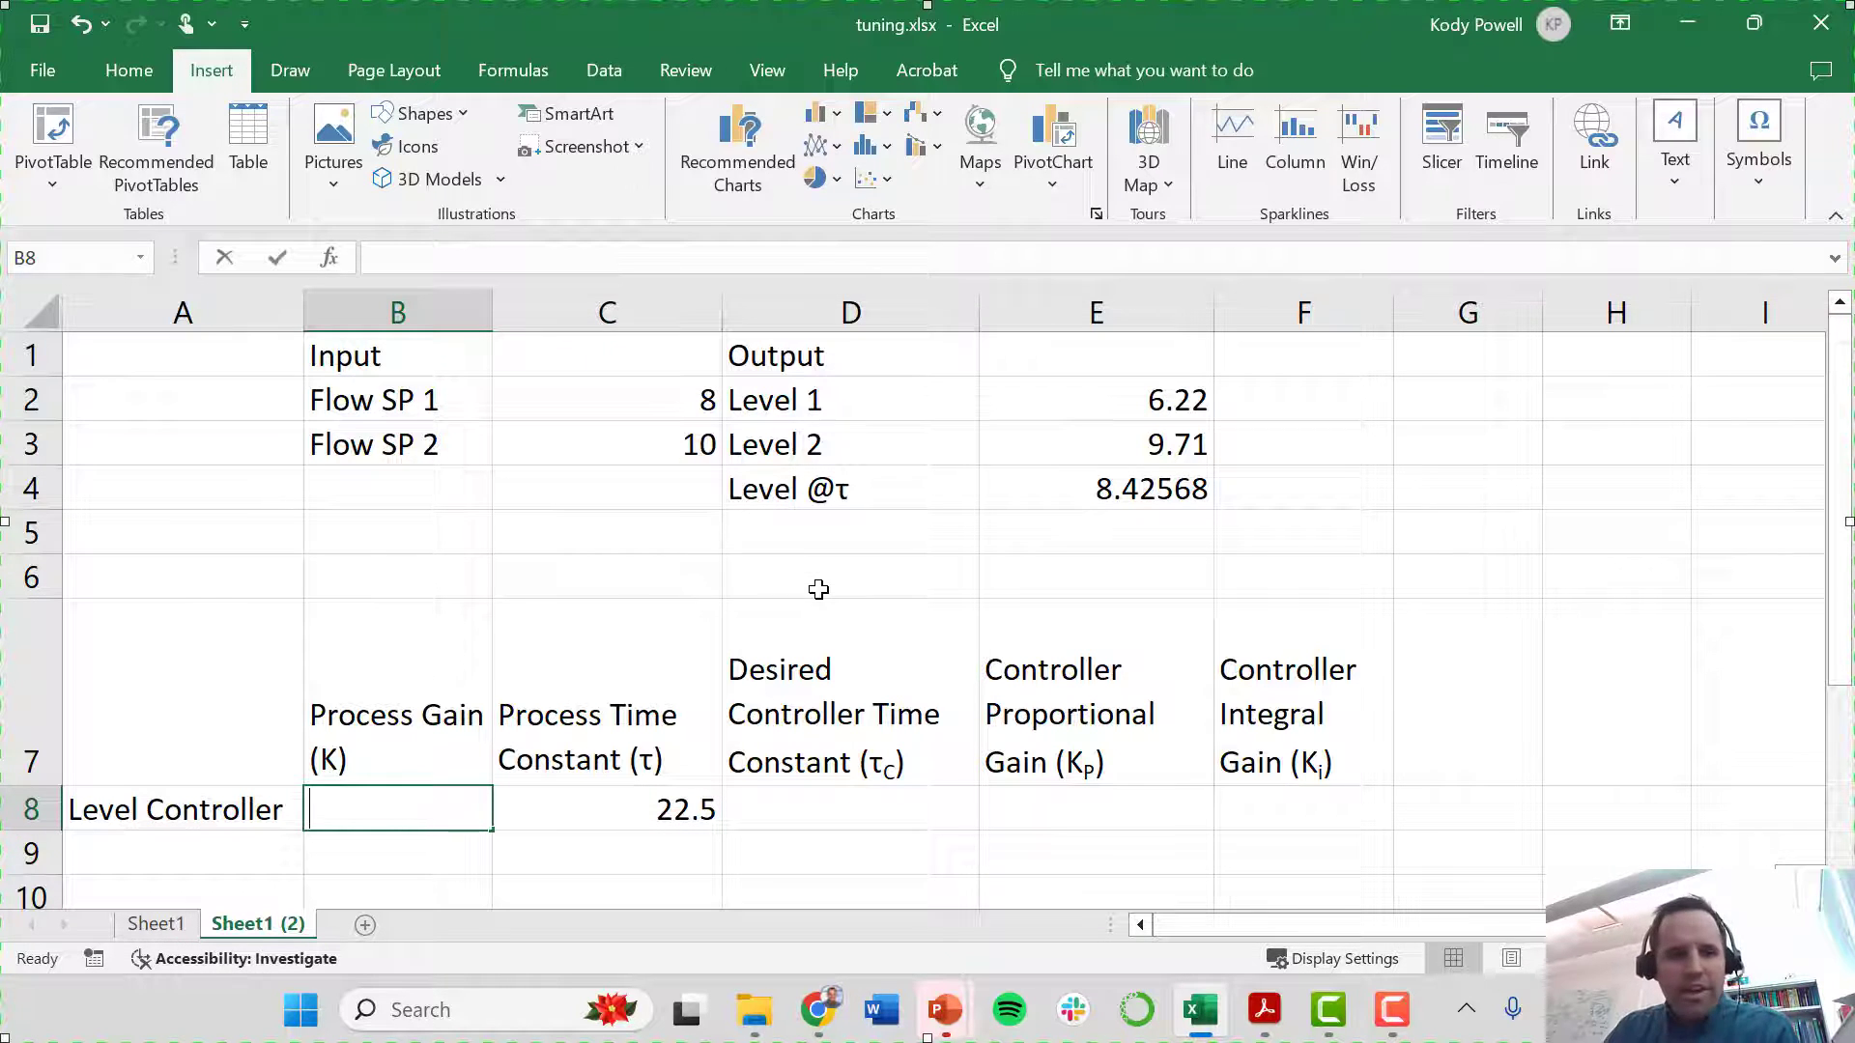
pyautogui.write('(')
pyautogui.click(1029, 444)
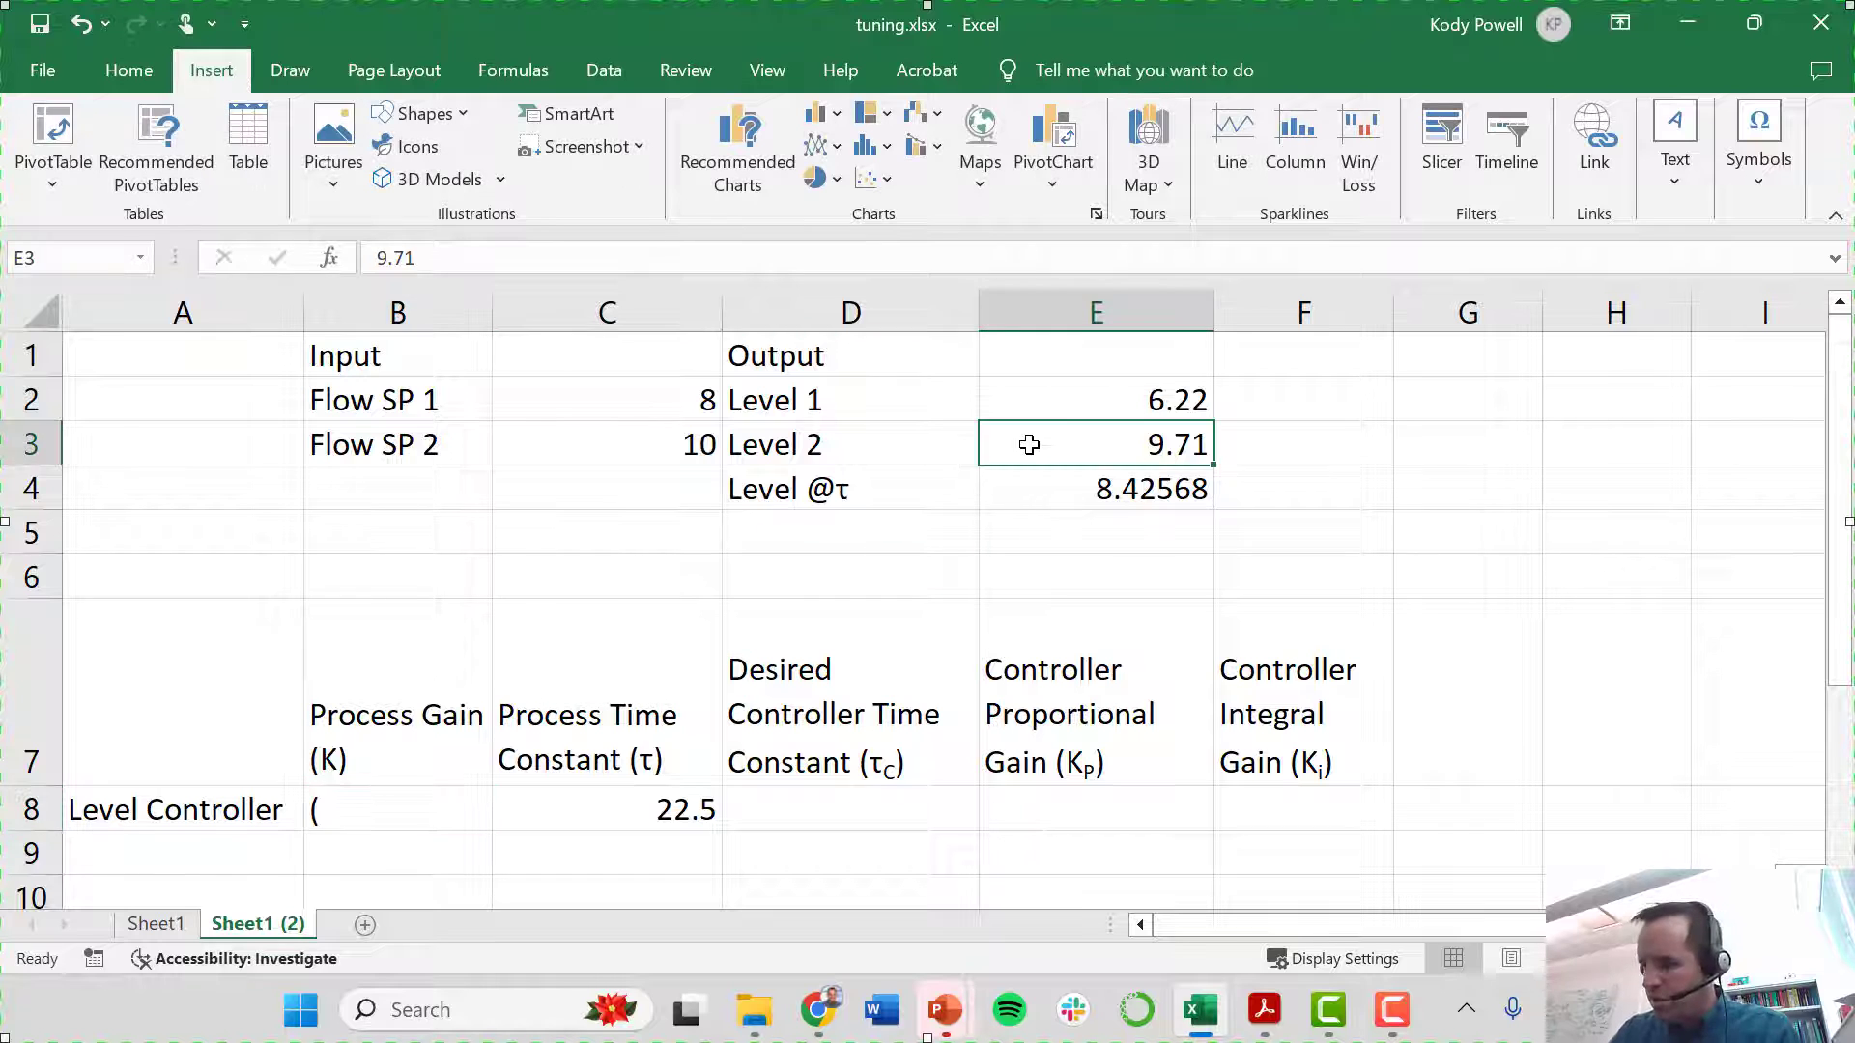
pyautogui.write('-')
pyautogui.press('Escape')
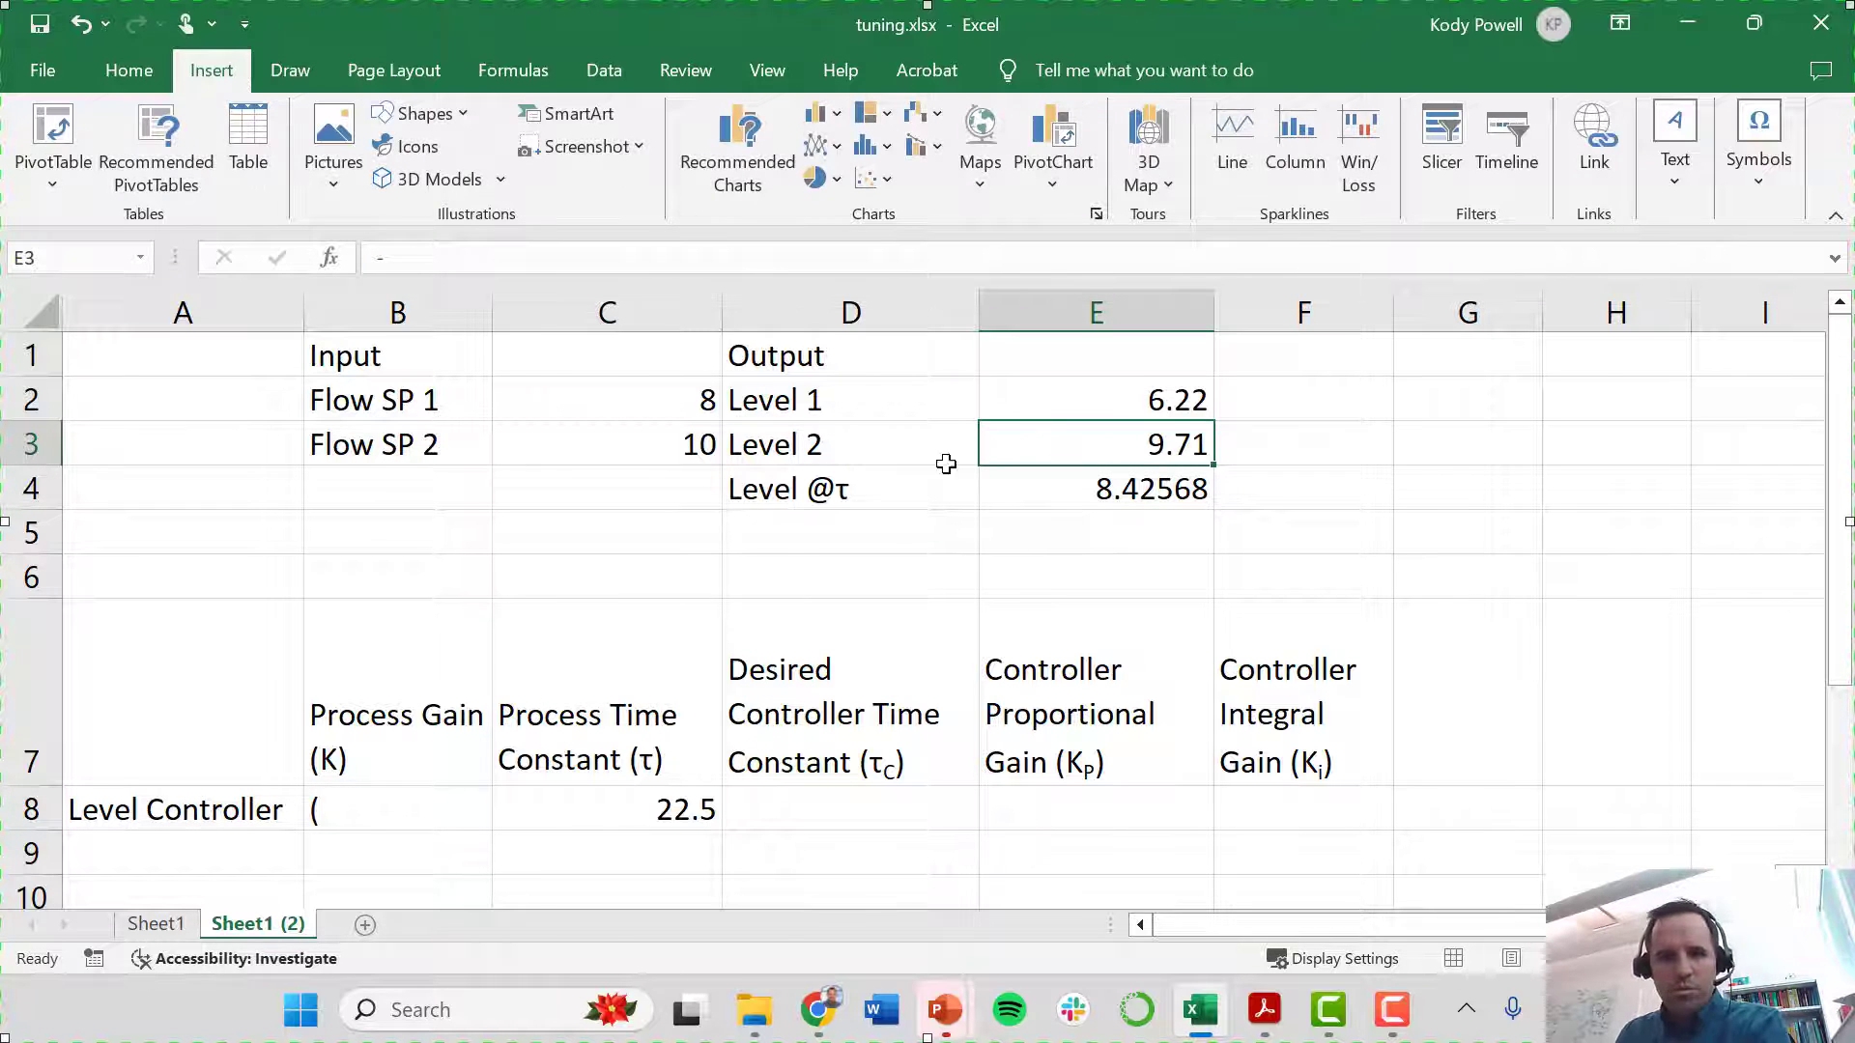
# - Calculate the level controller's Process Gain in B8 with the formula =(E3-E2)/(C3-C2)
pyautogui.click(342, 812)
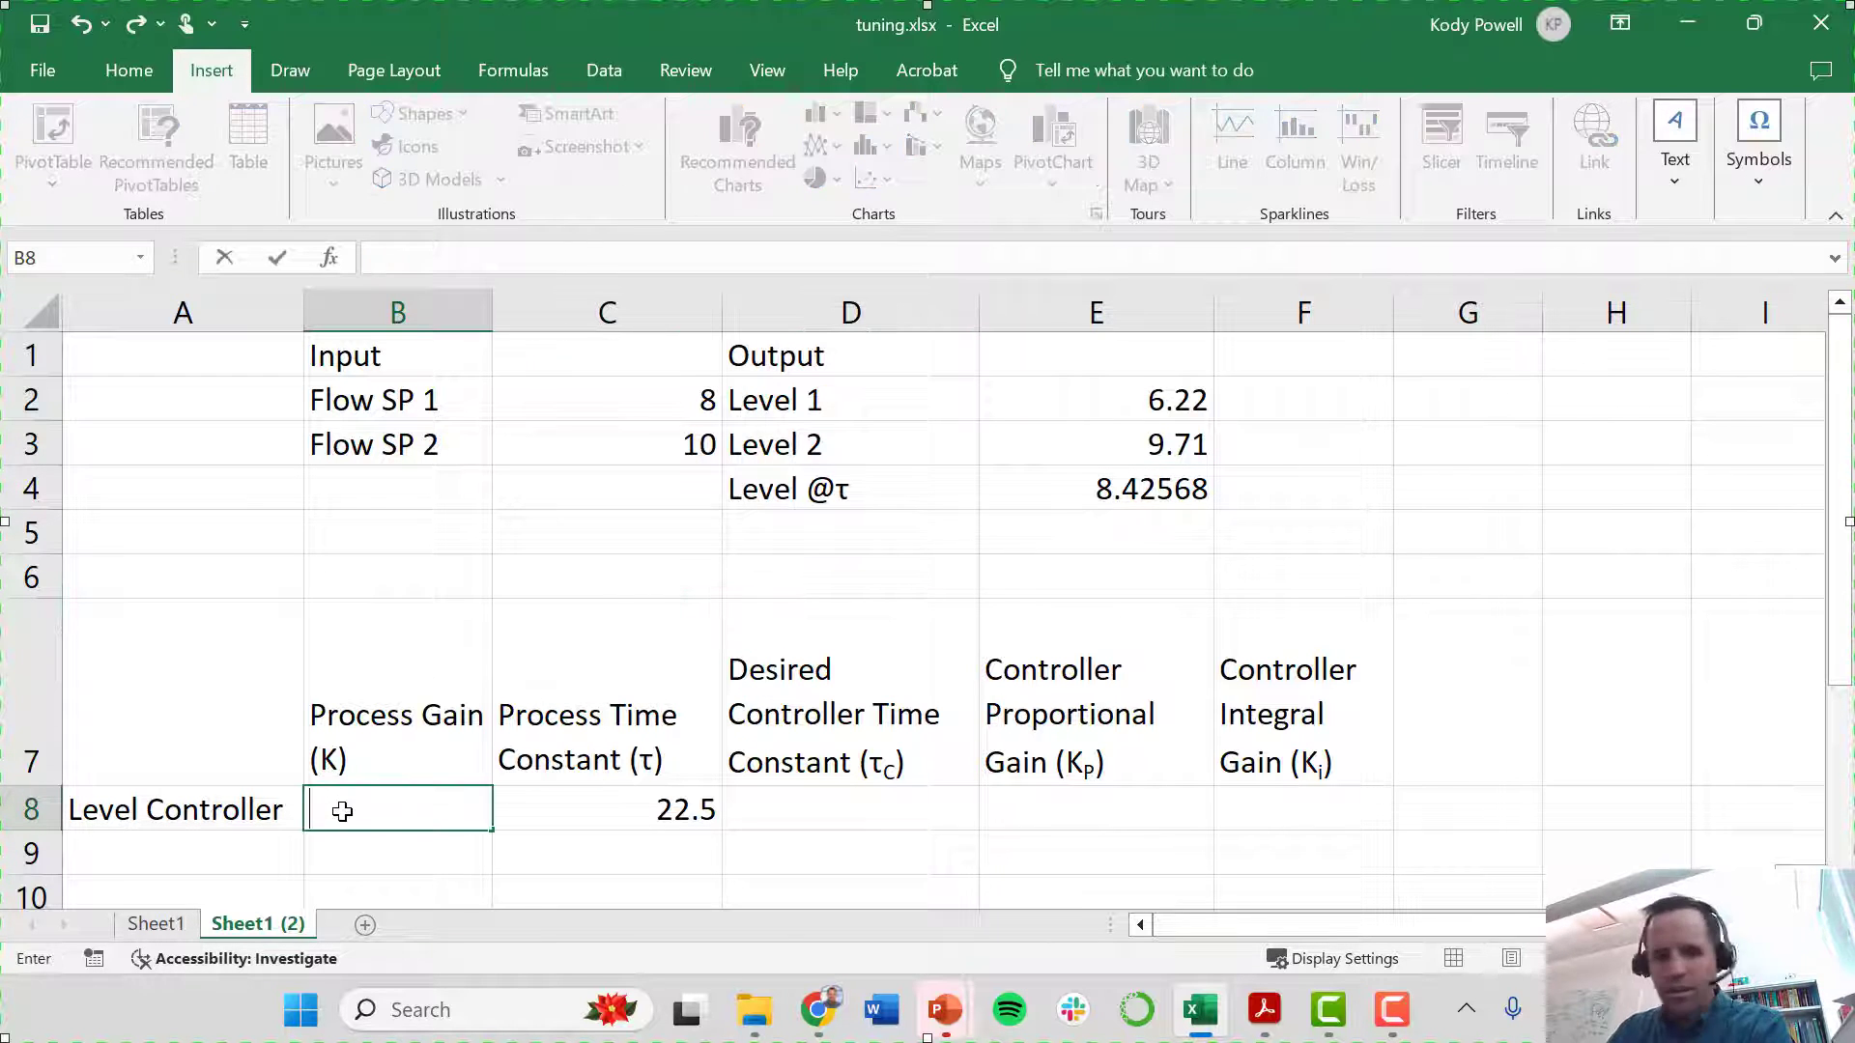
pyautogui.write('=')
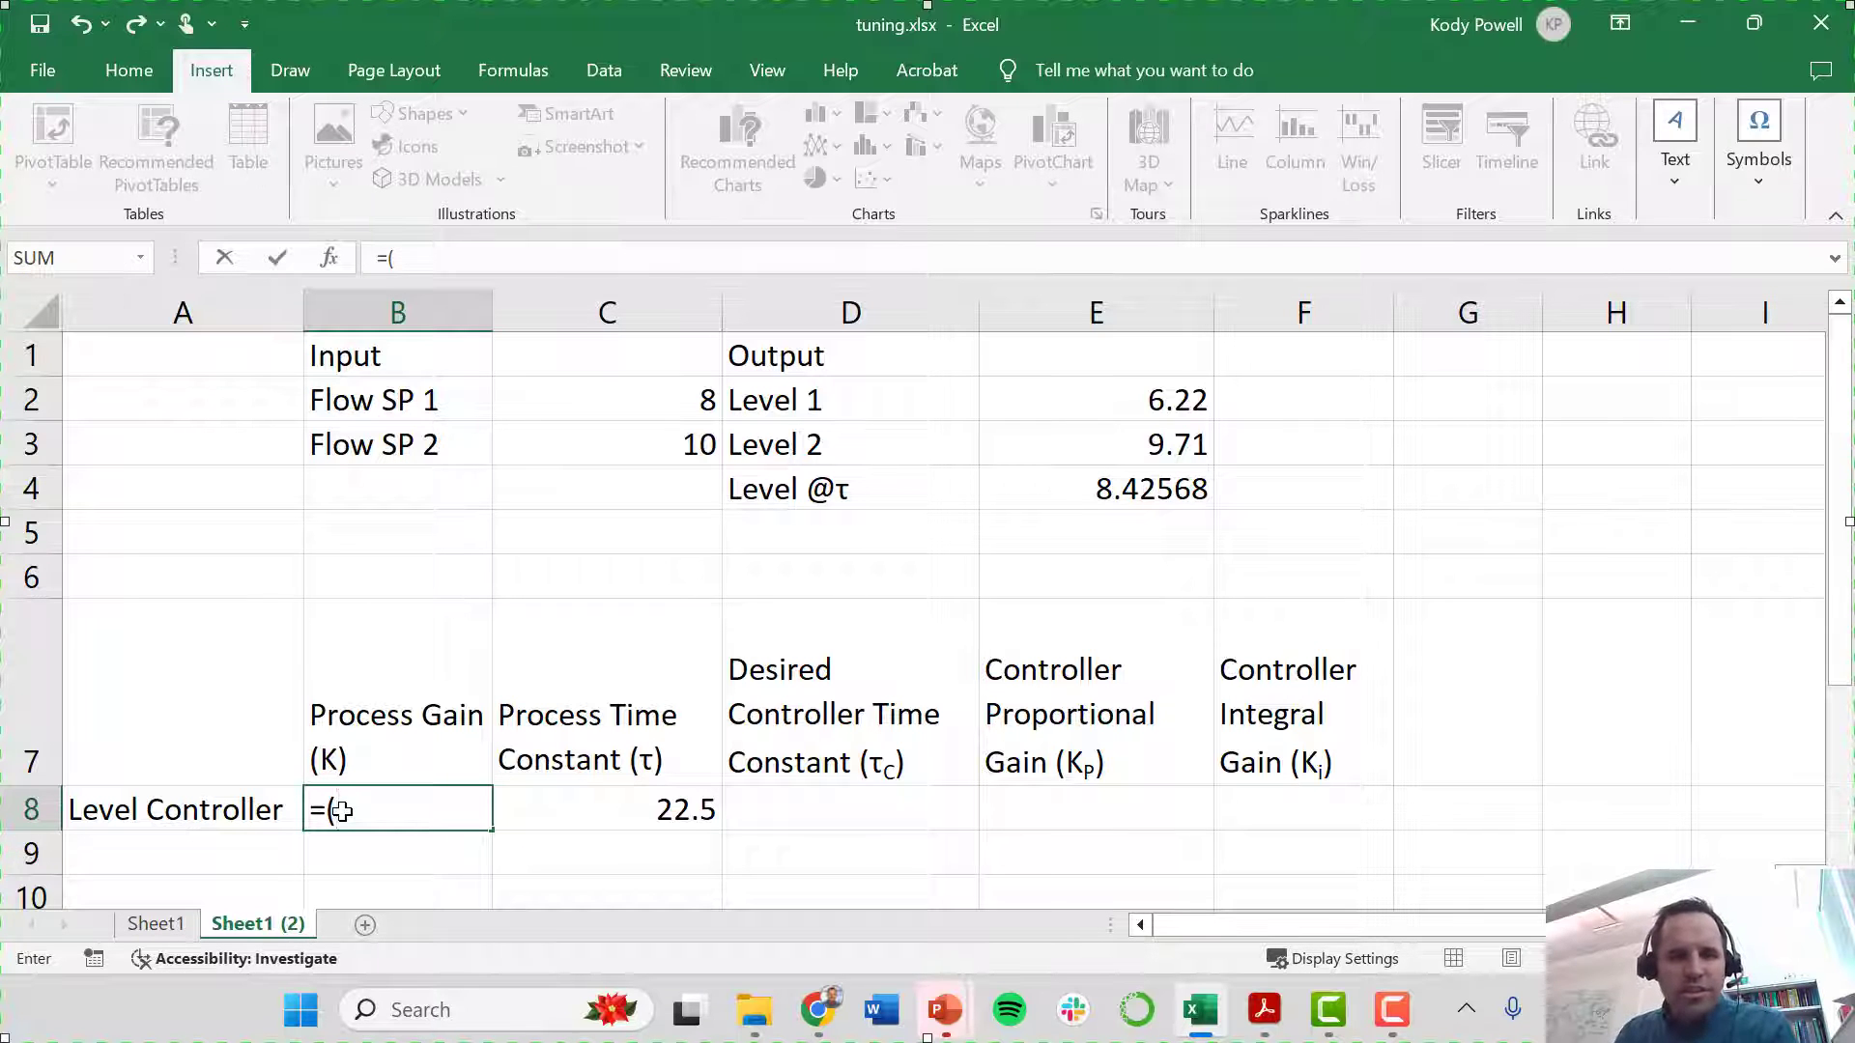
pyautogui.write('(')
pyautogui.click(1088, 441)
pyautogui.write('-')
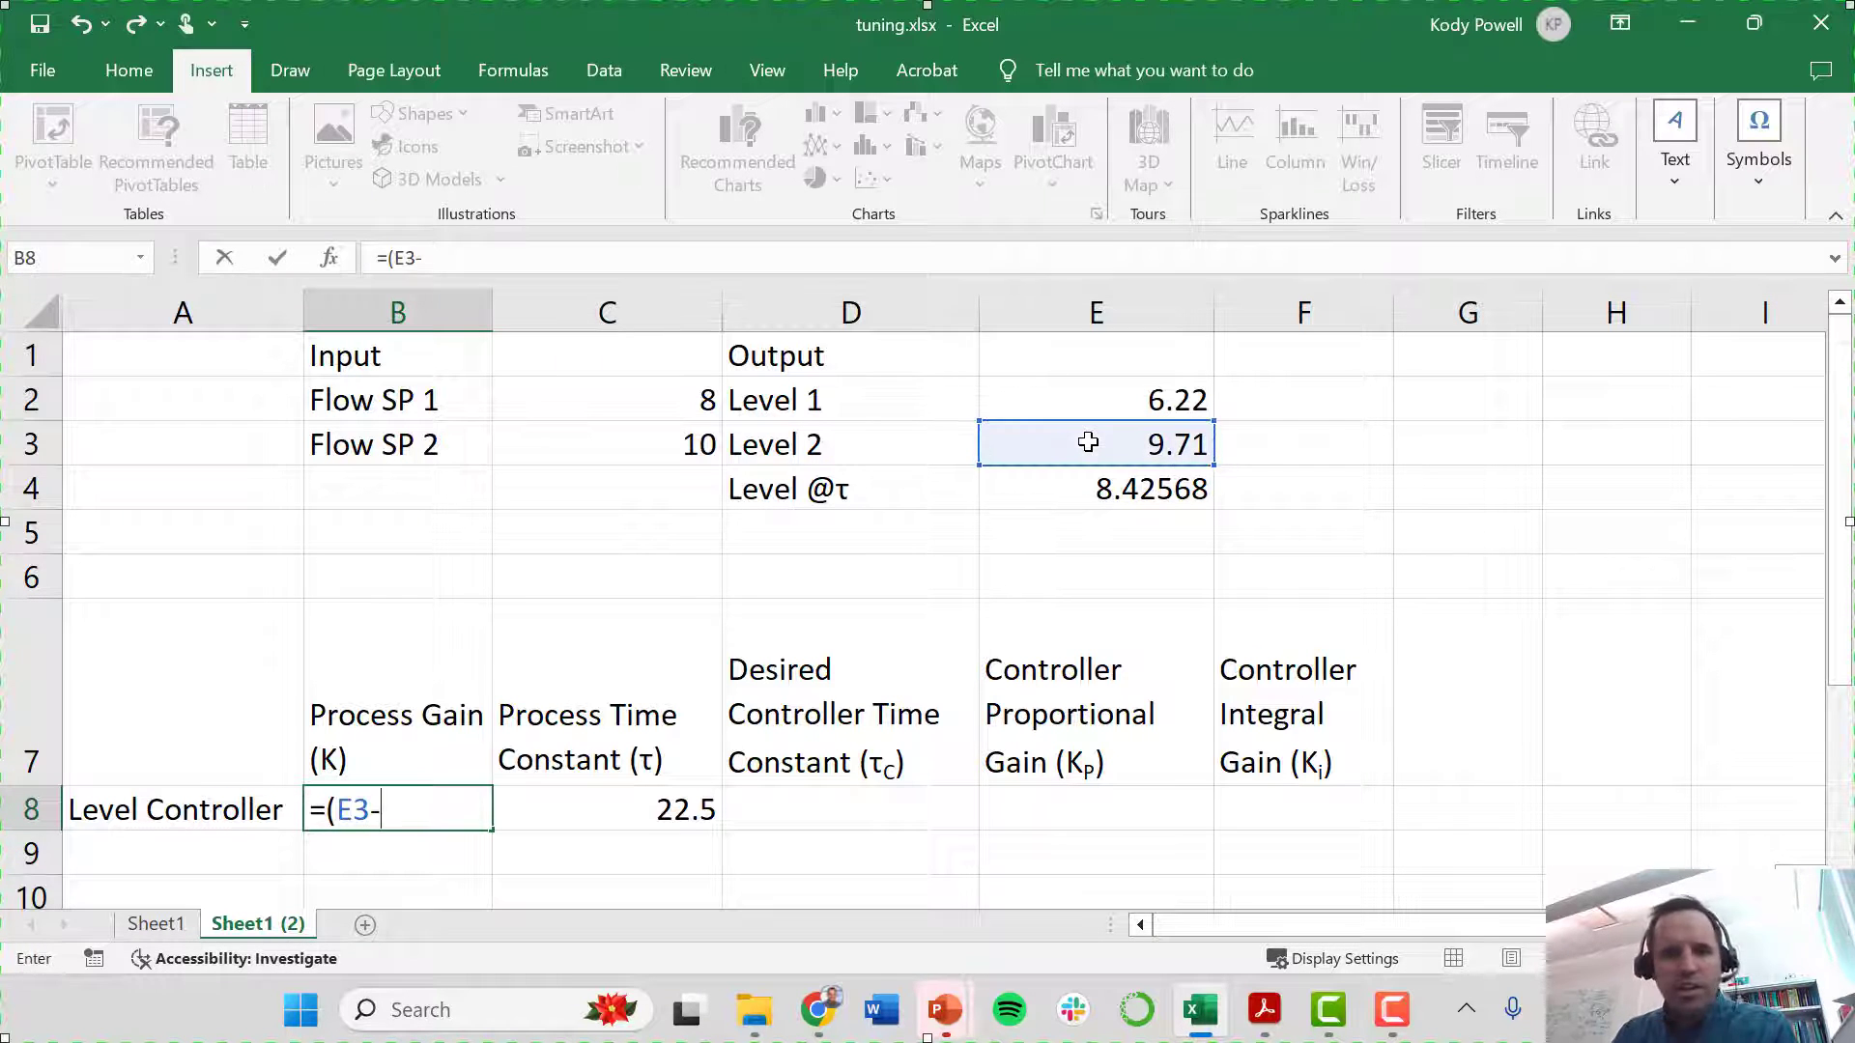
pyautogui.click(1141, 397)
pyautogui.write(')')
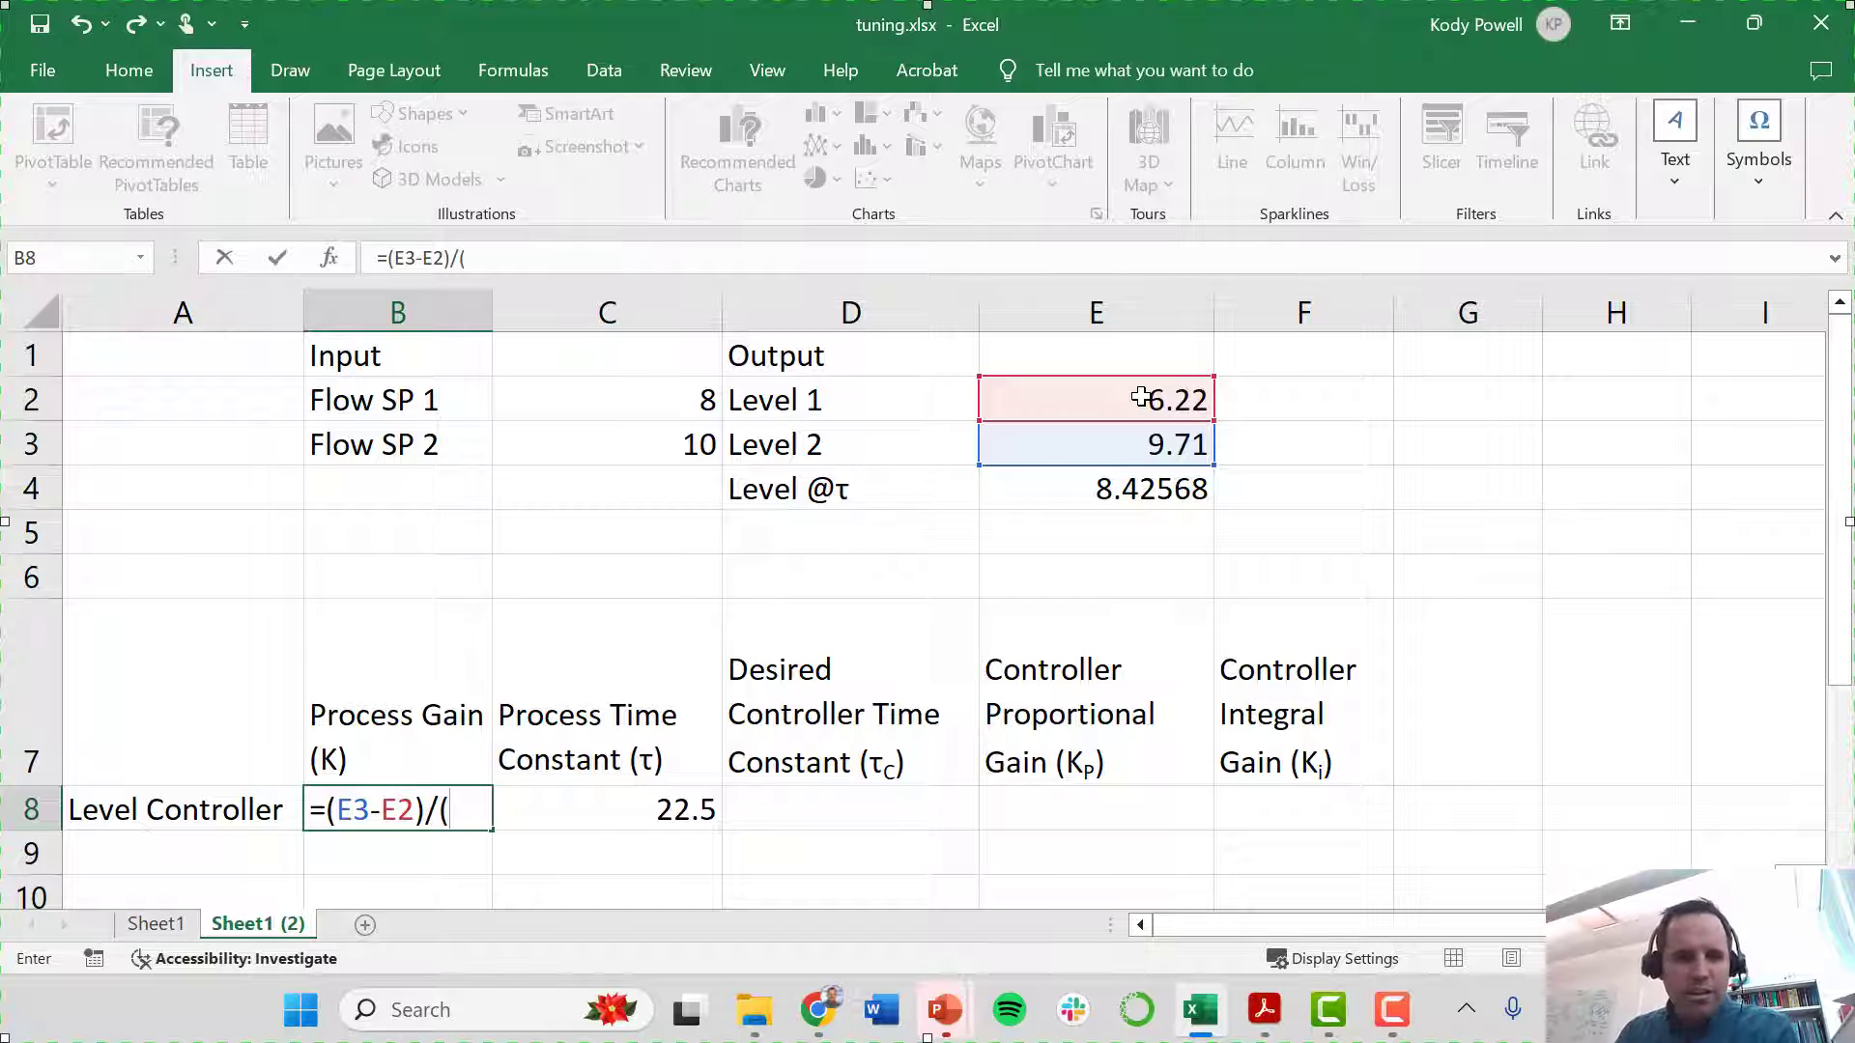
pyautogui.write('/(')
pyautogui.click(611, 441)
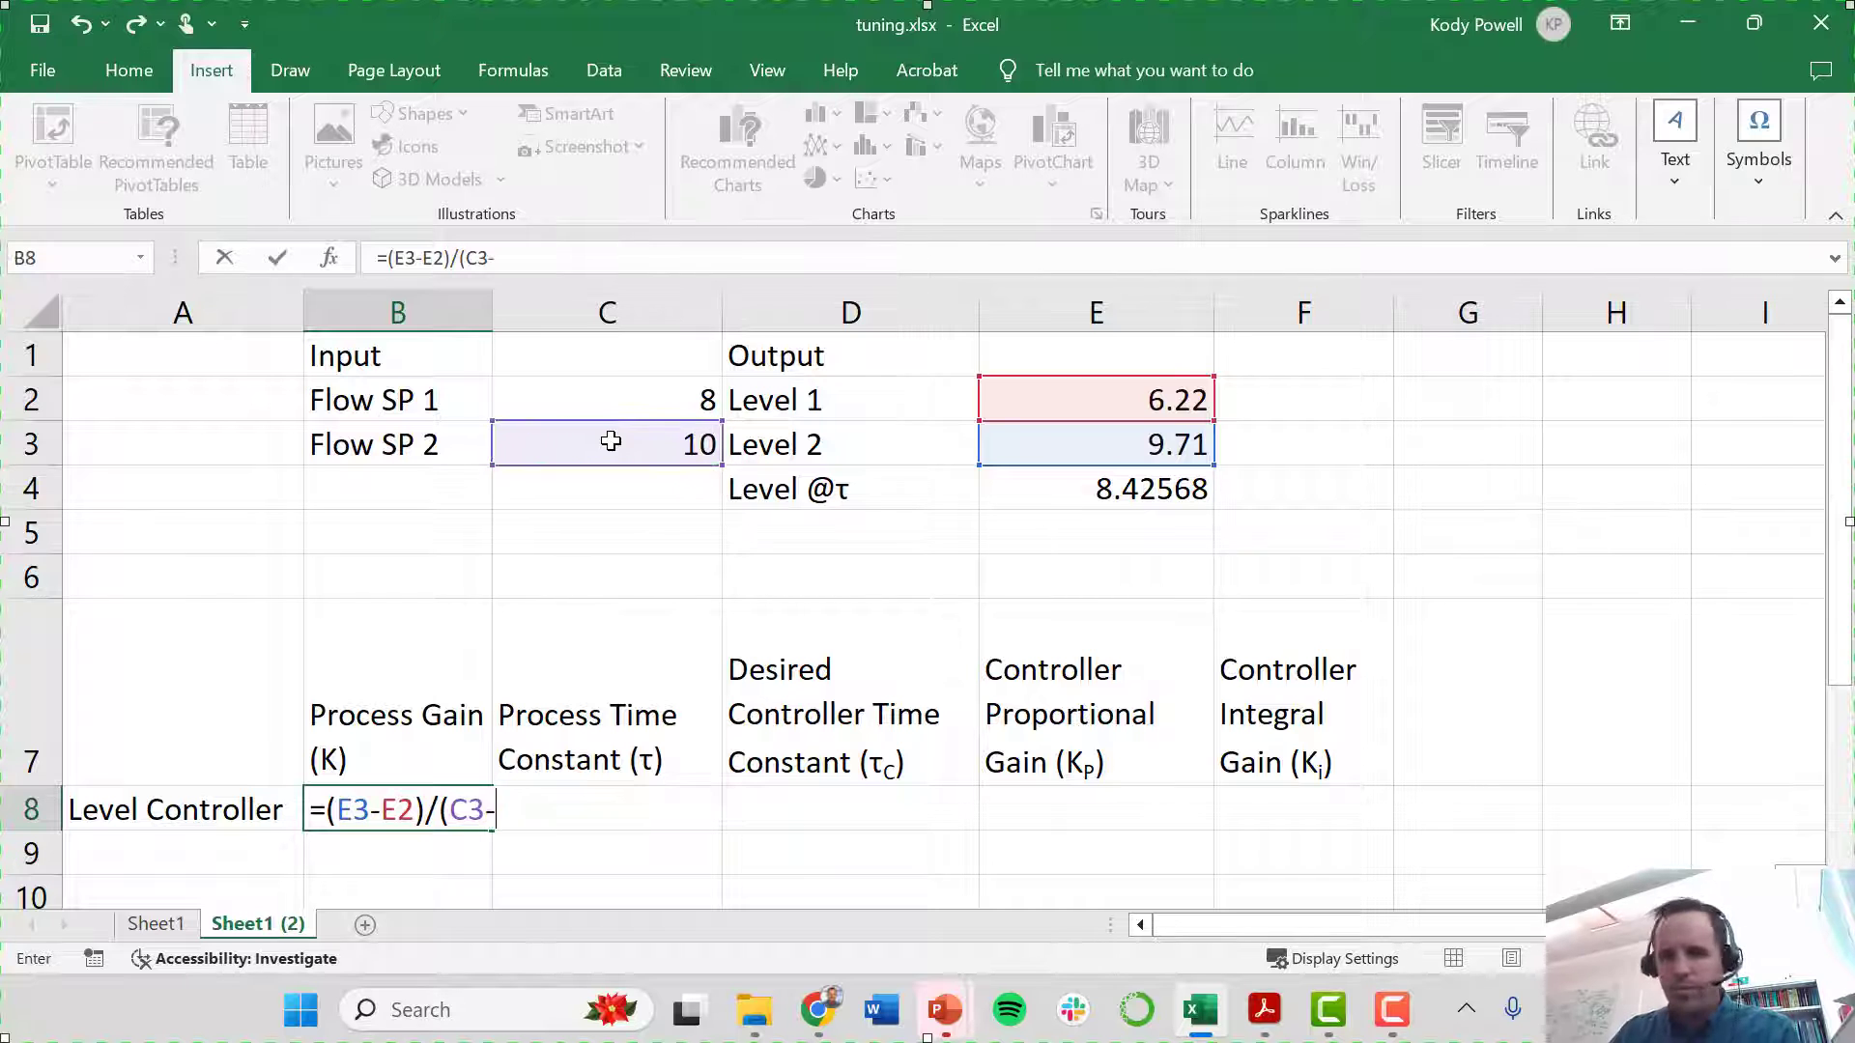
pyautogui.write('-')
pyautogui.click(638, 392)
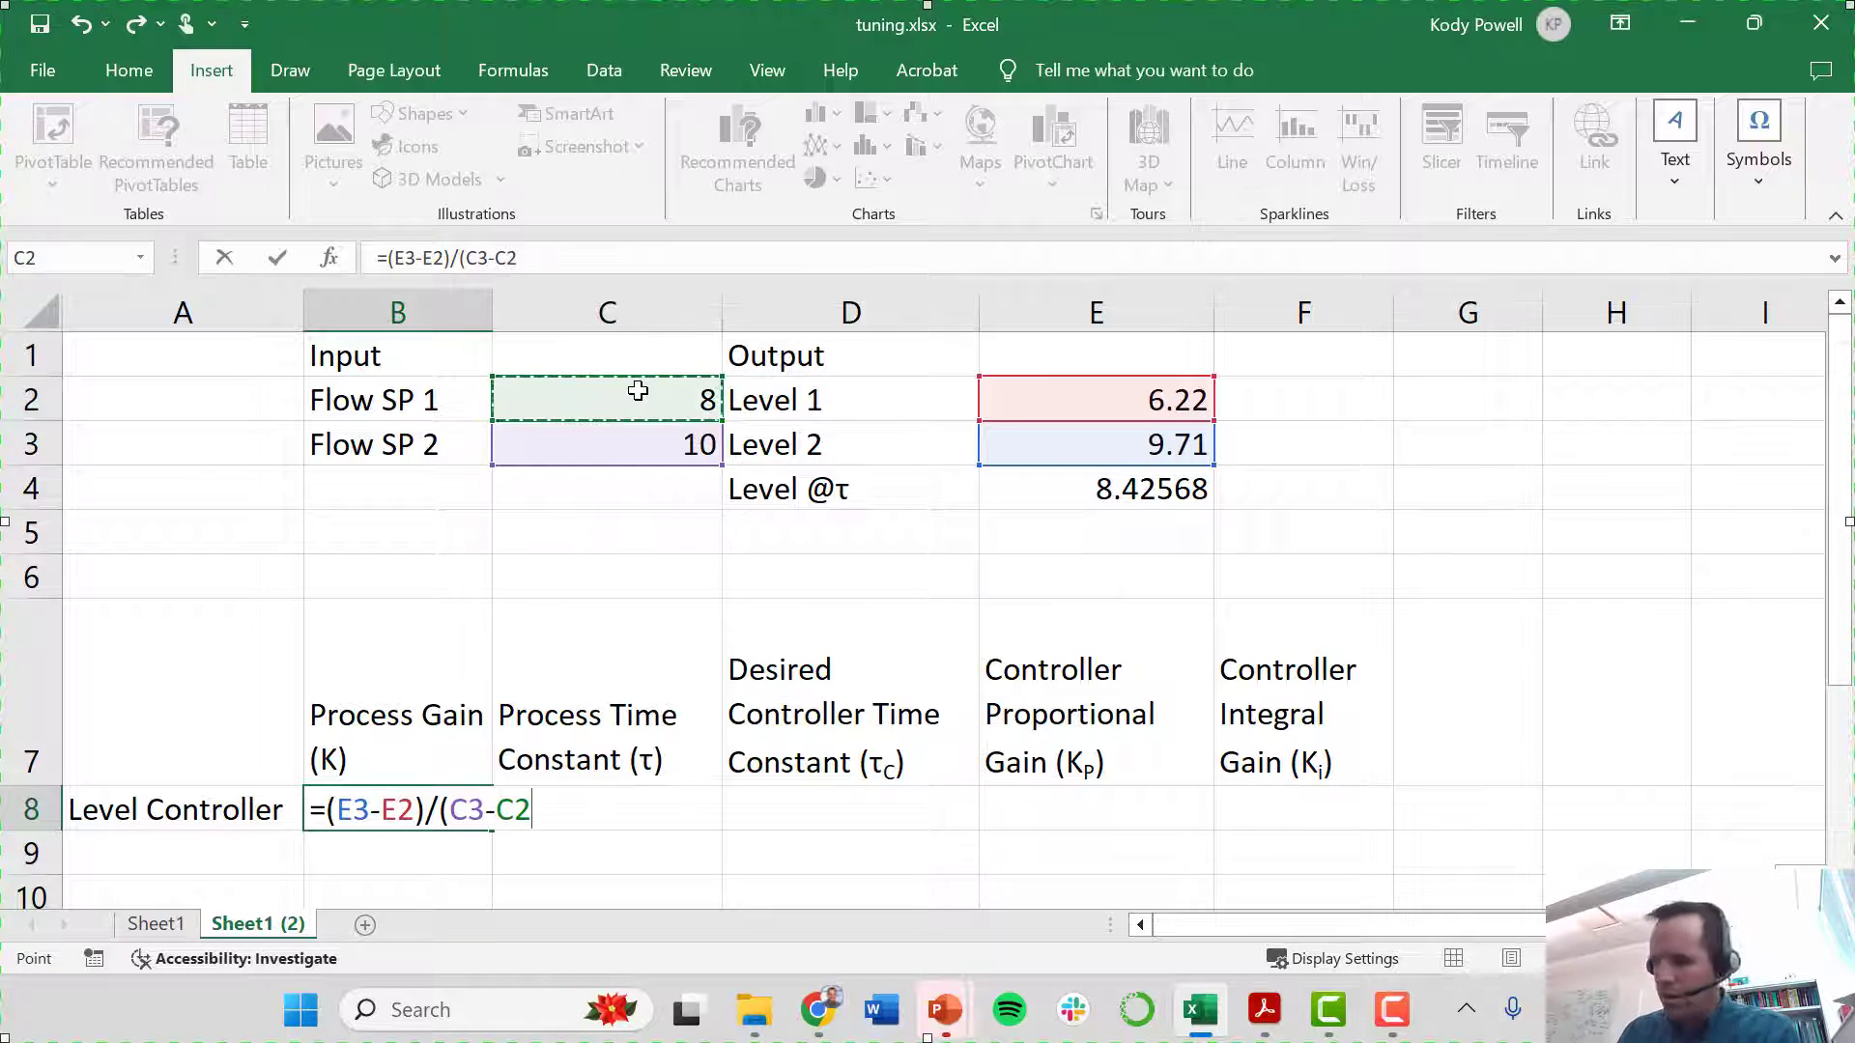
pyautogui.press('Return')
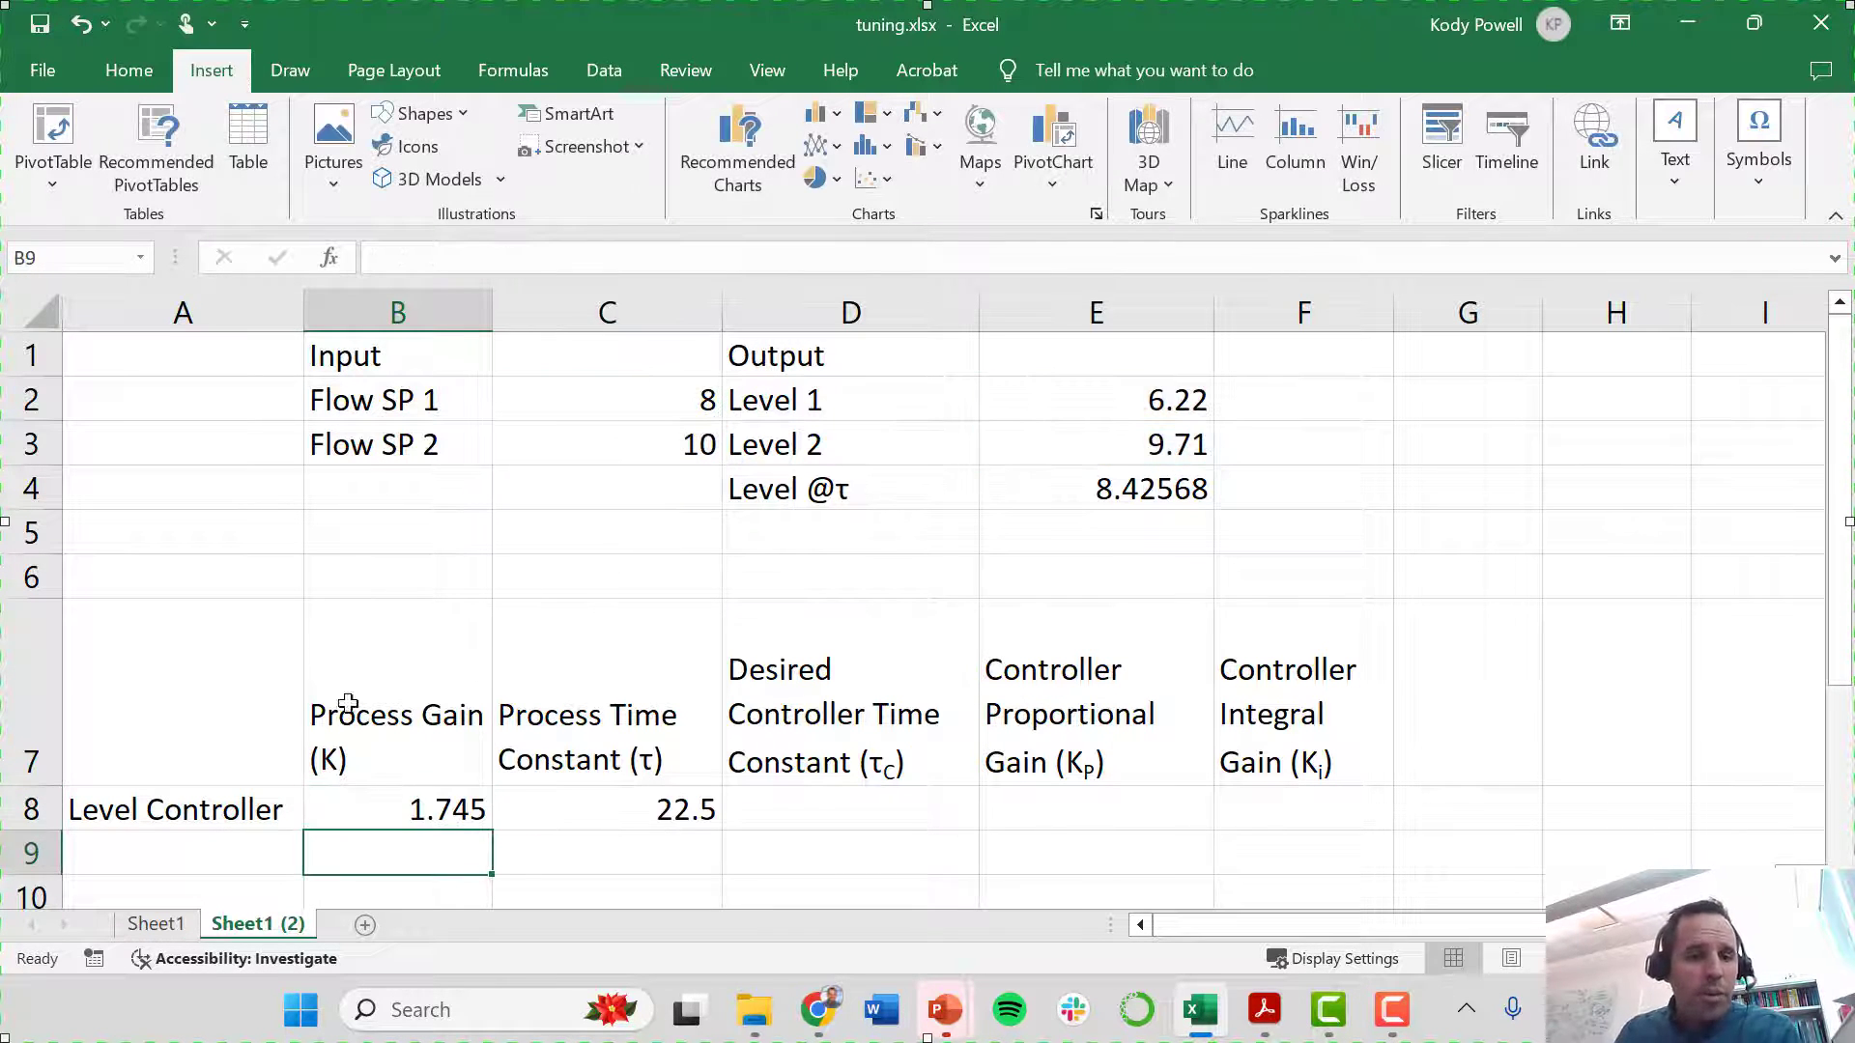
# - Review the Process Gain formula in B8 against the flow set points in C2 and C3
pyautogui.click(365, 814)
pyautogui.scroll(-1, 365, 814)
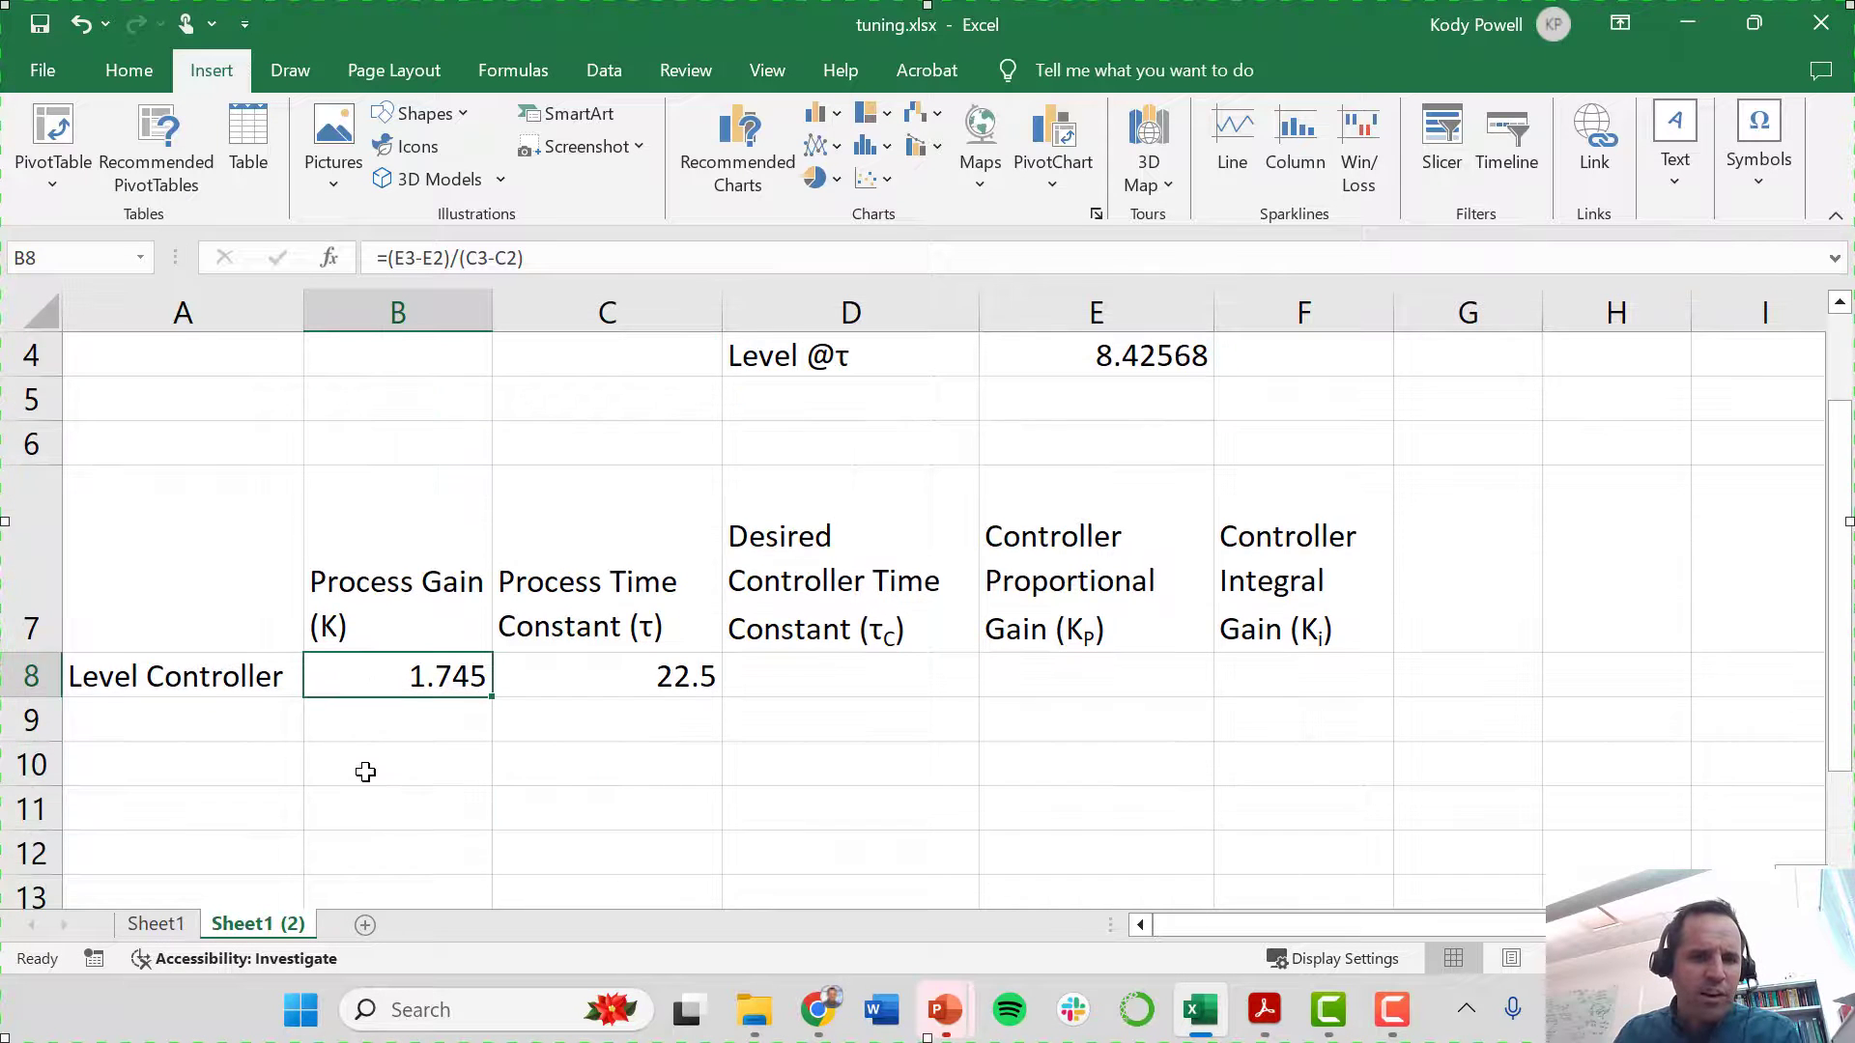
pyautogui.scroll(1, 364, 770)
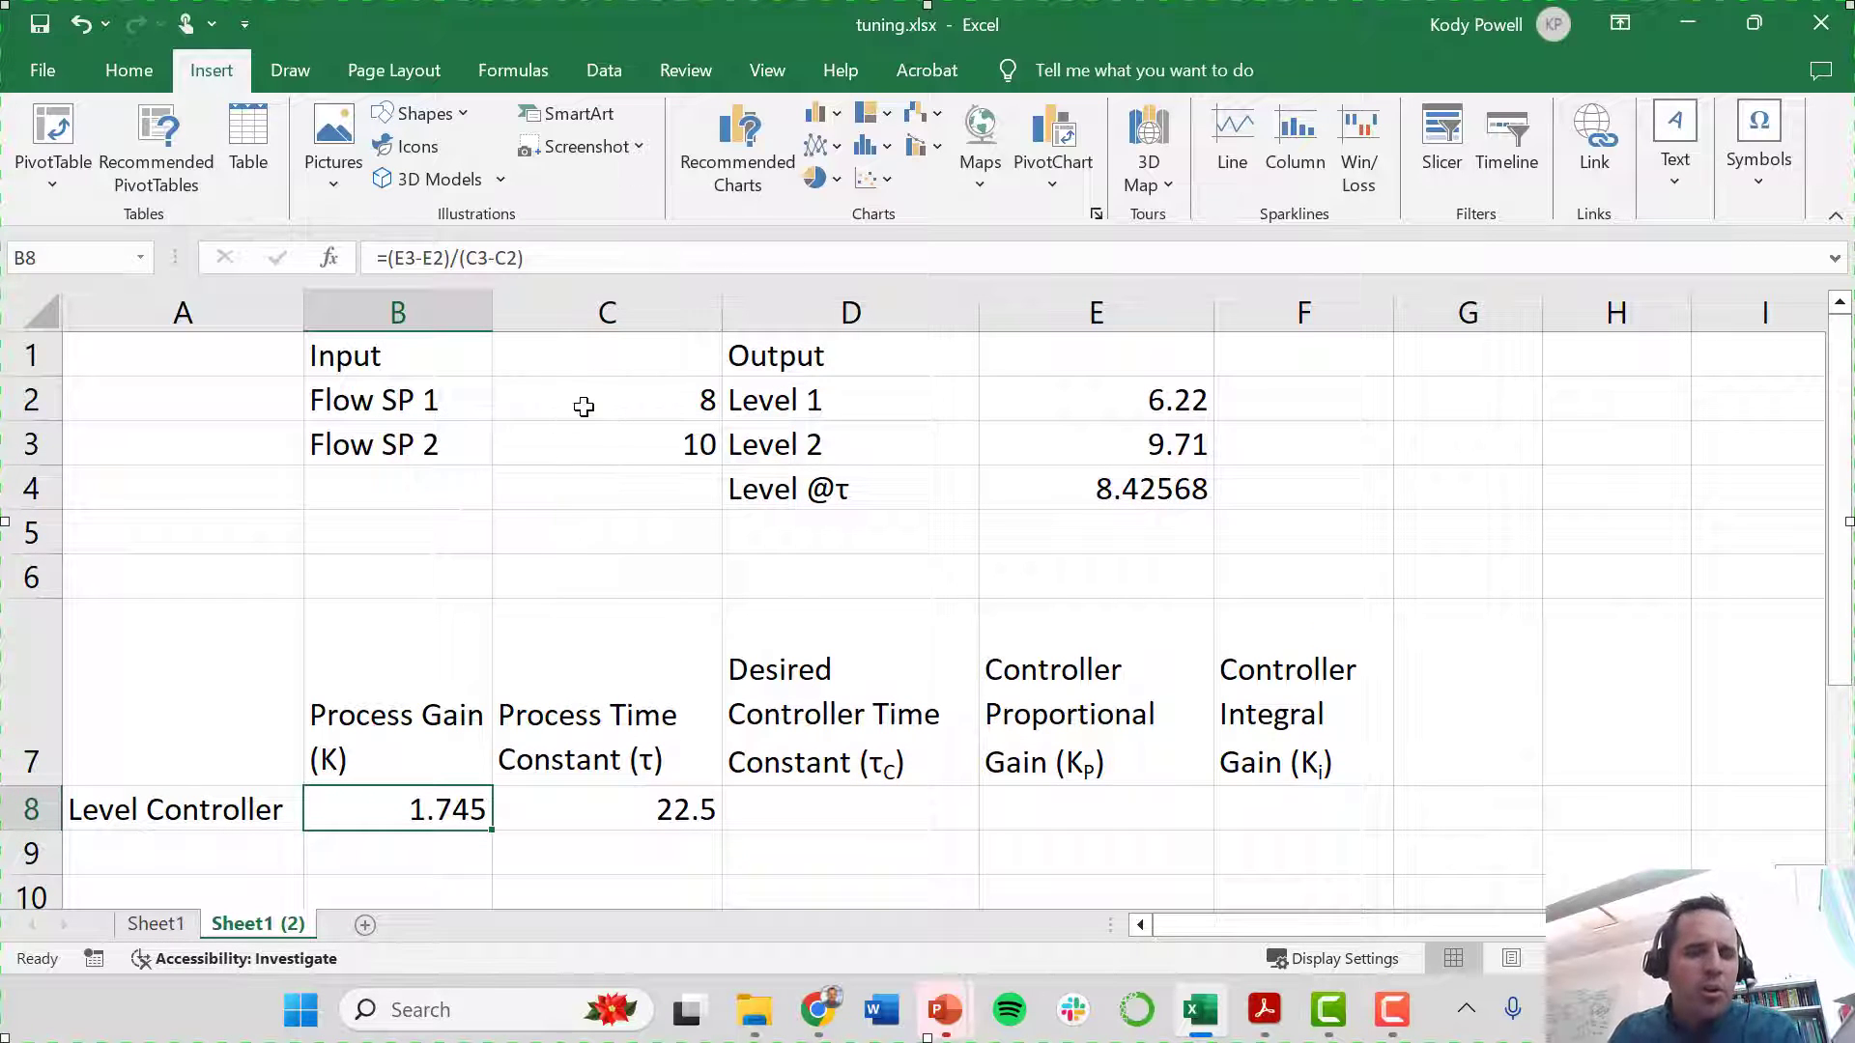
pyautogui.moveTo(583, 407); pyautogui.dragTo(583, 430)
pyautogui.click(577, 451)
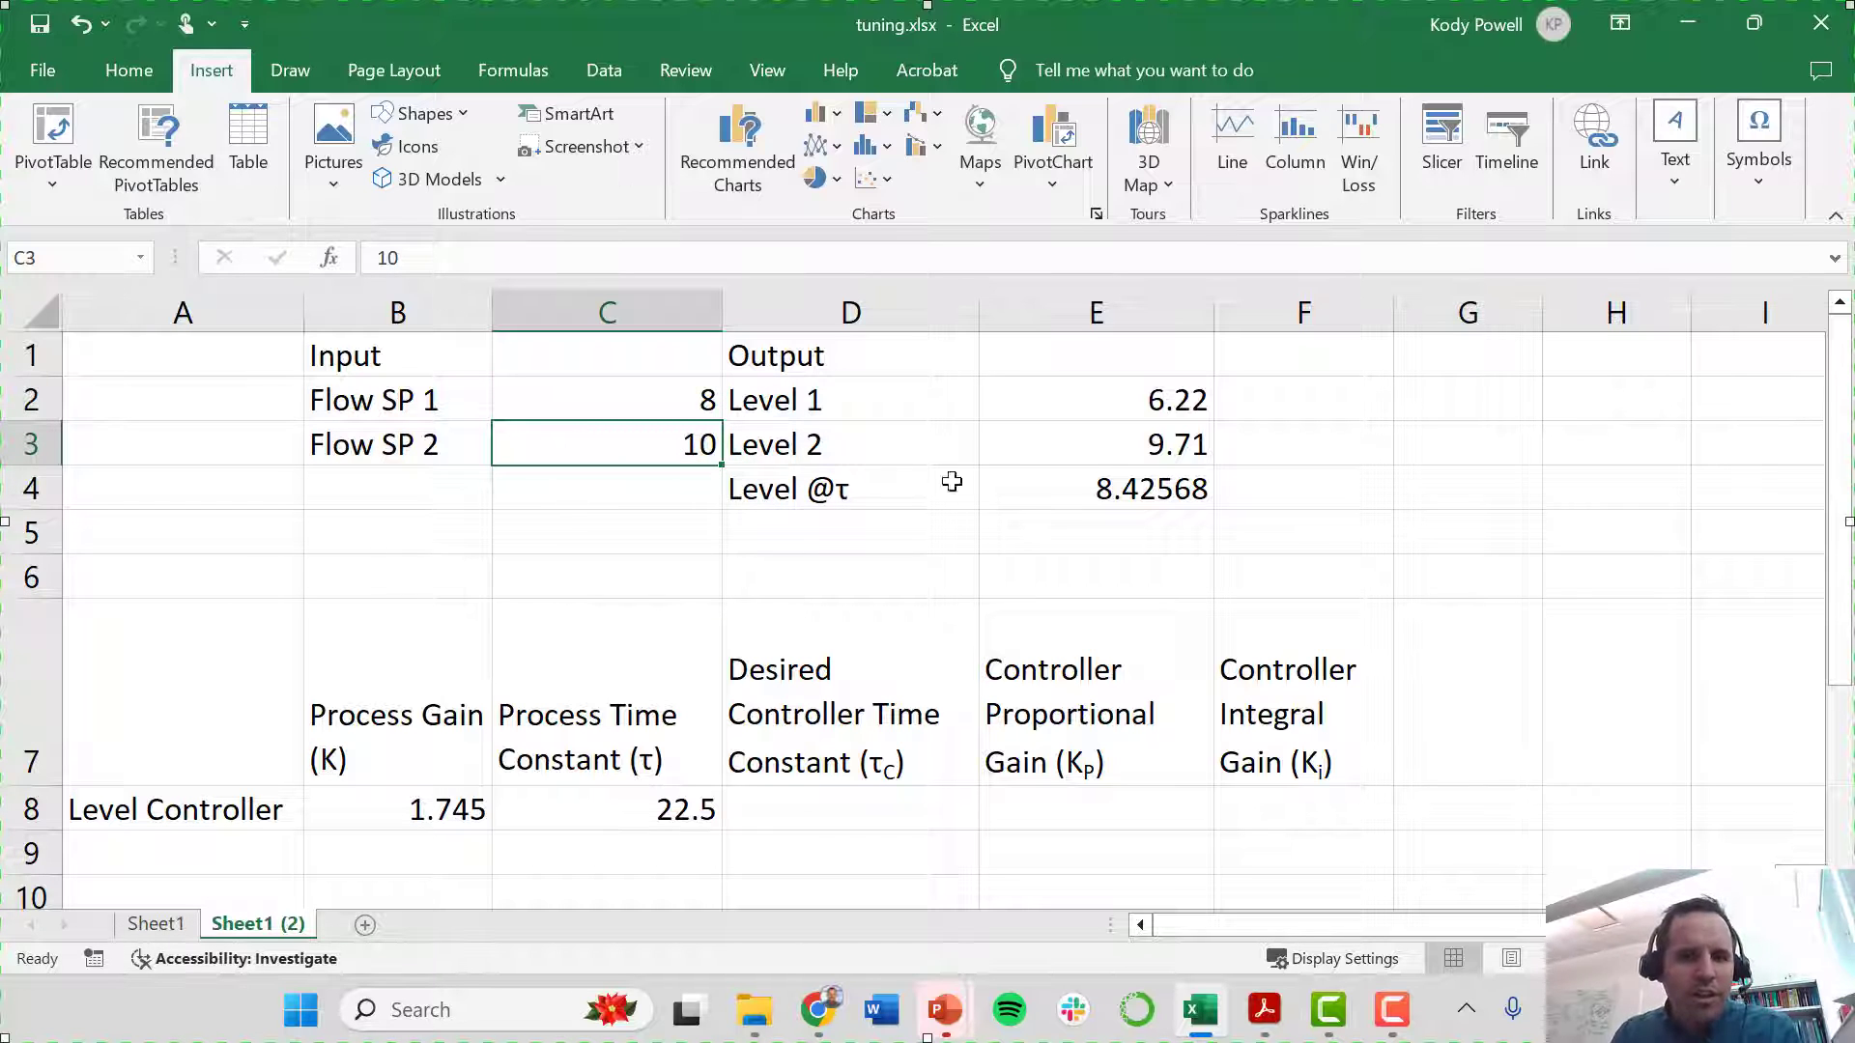
pyautogui.click(397, 849)
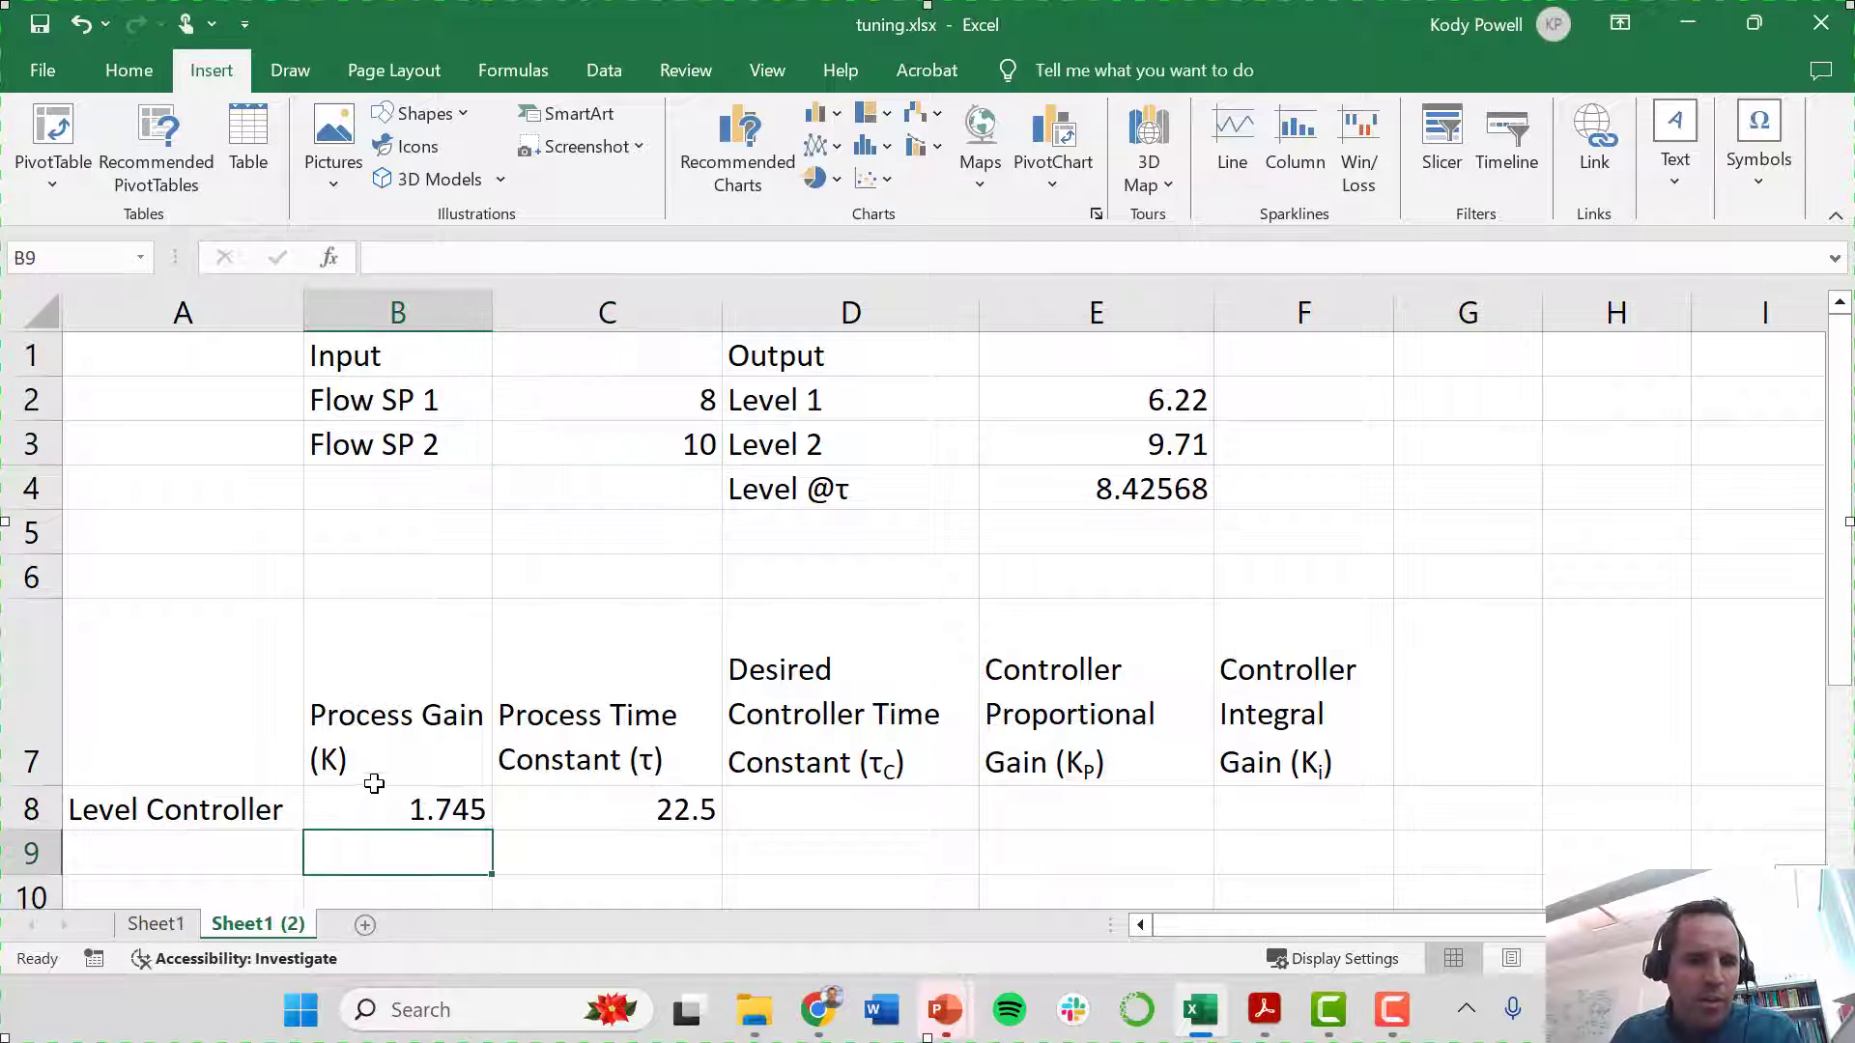
pyautogui.click(441, 817)
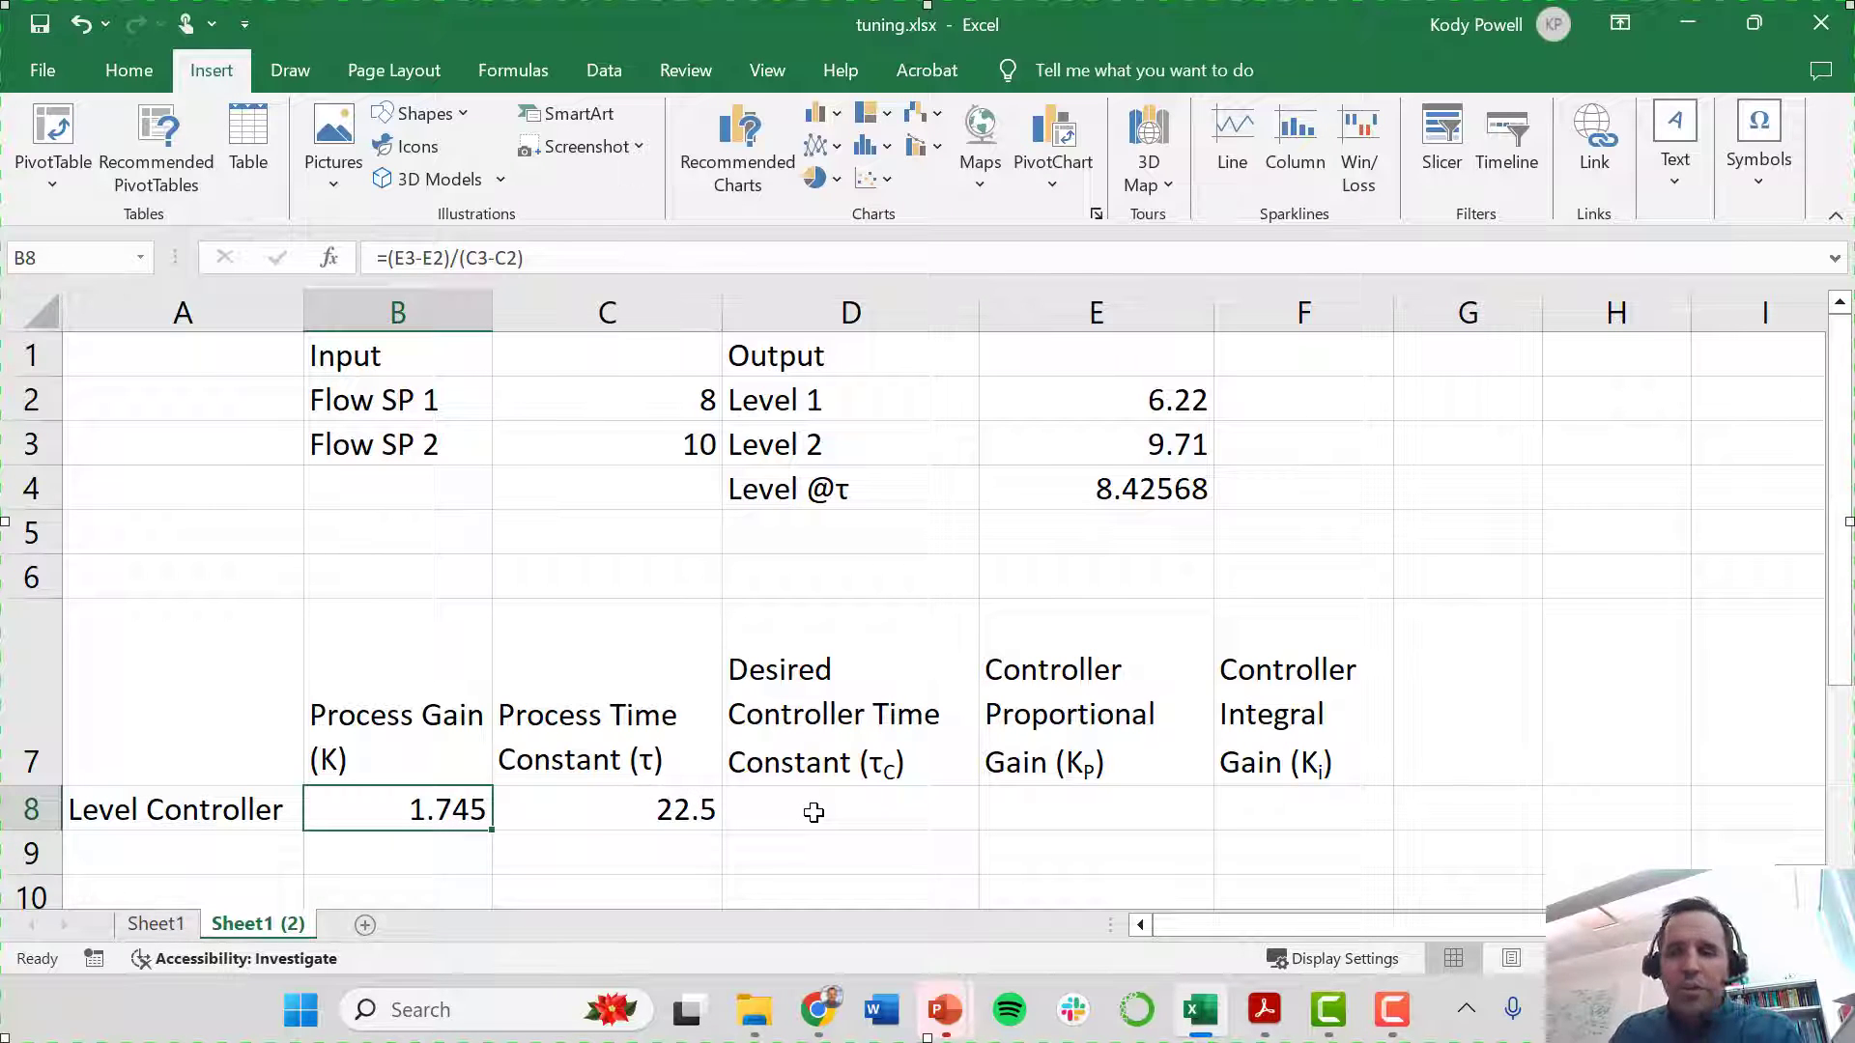
# - Switch to the PowerPoint slide show, erase the ink drawing and restore the blacked-out Controller Tuning slide
pyautogui.moveTo(945, 1030)
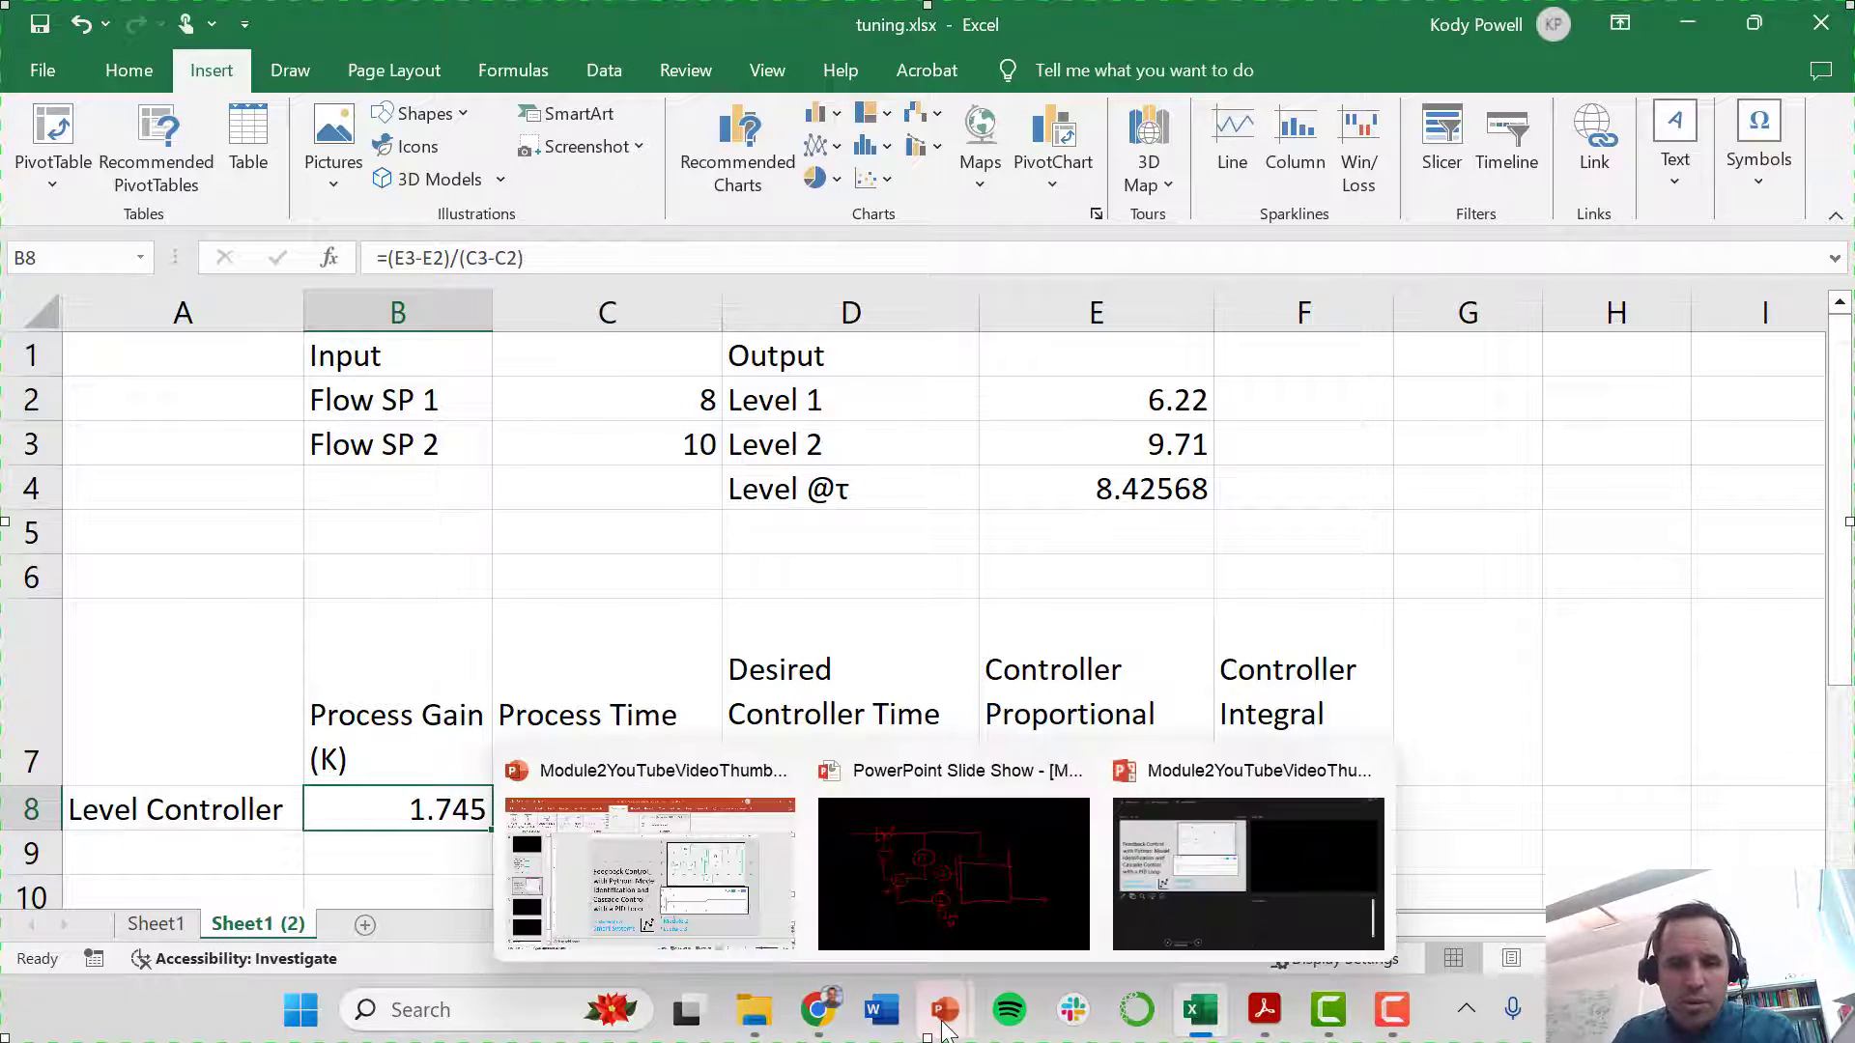
pyautogui.click(952, 862)
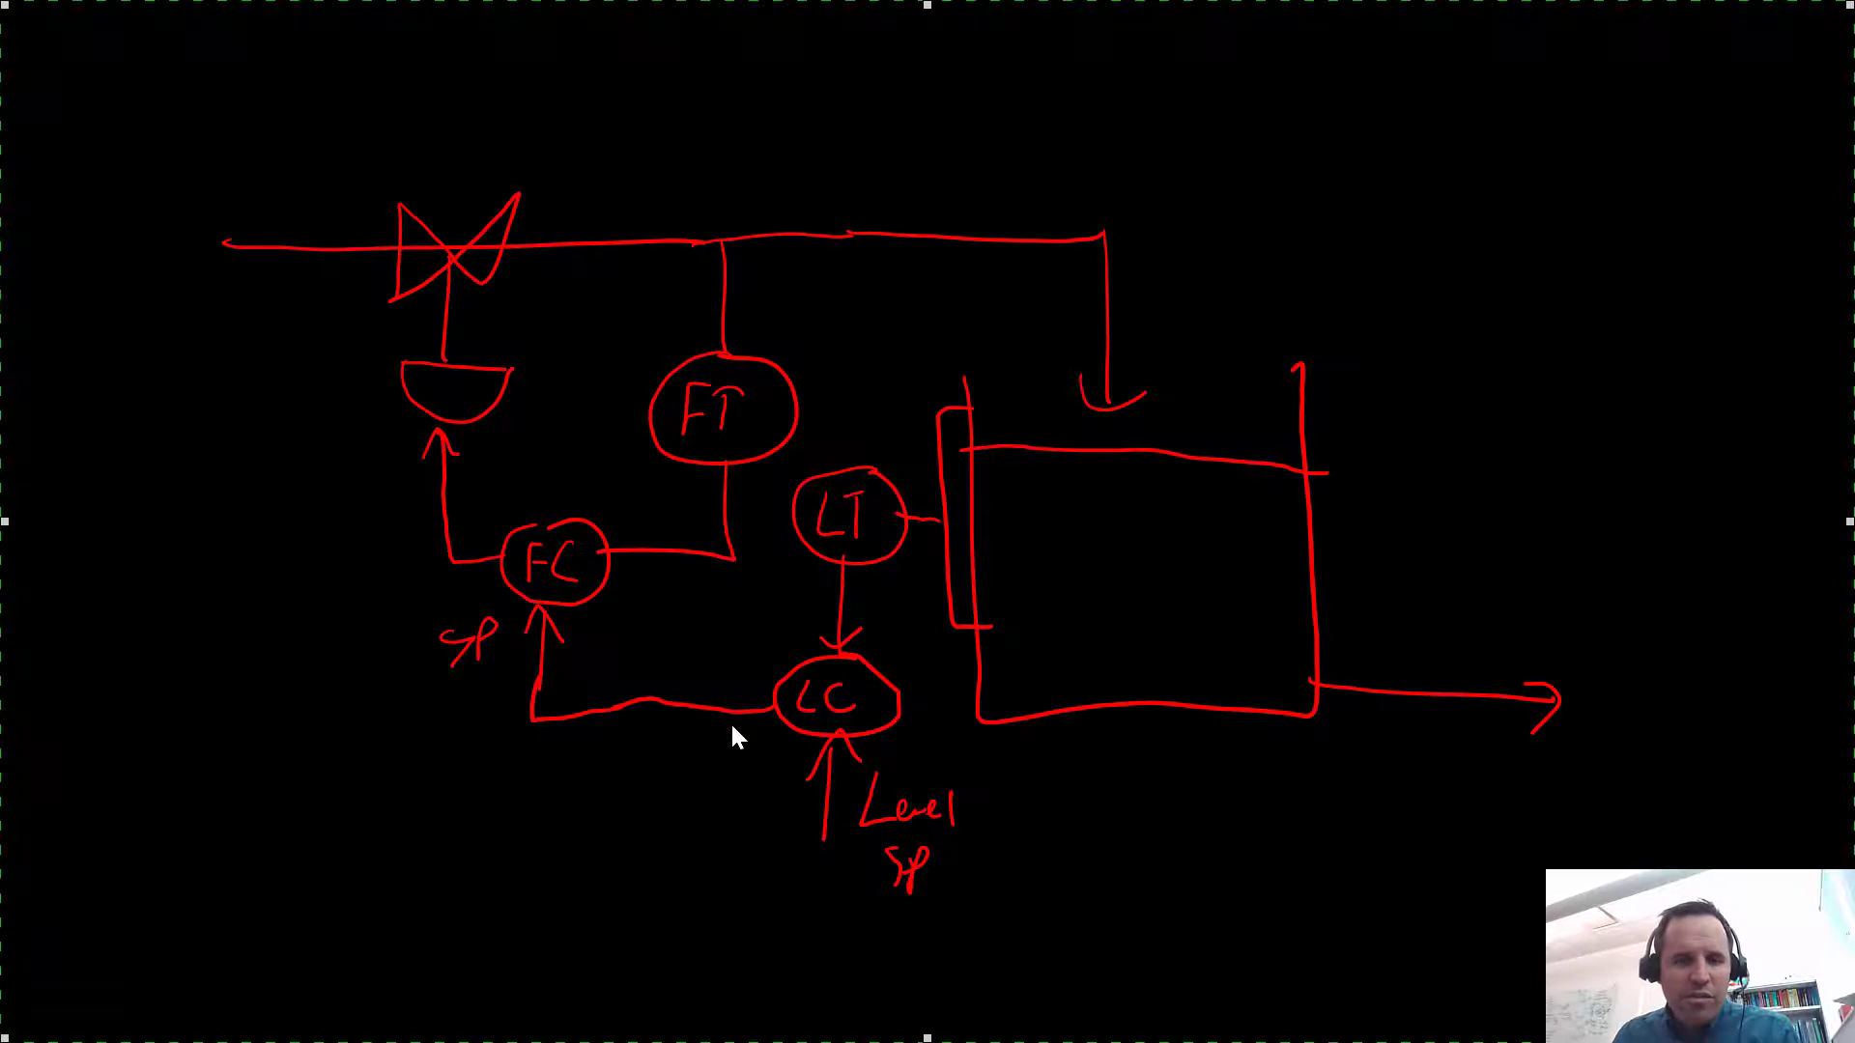
pyautogui.press('e')
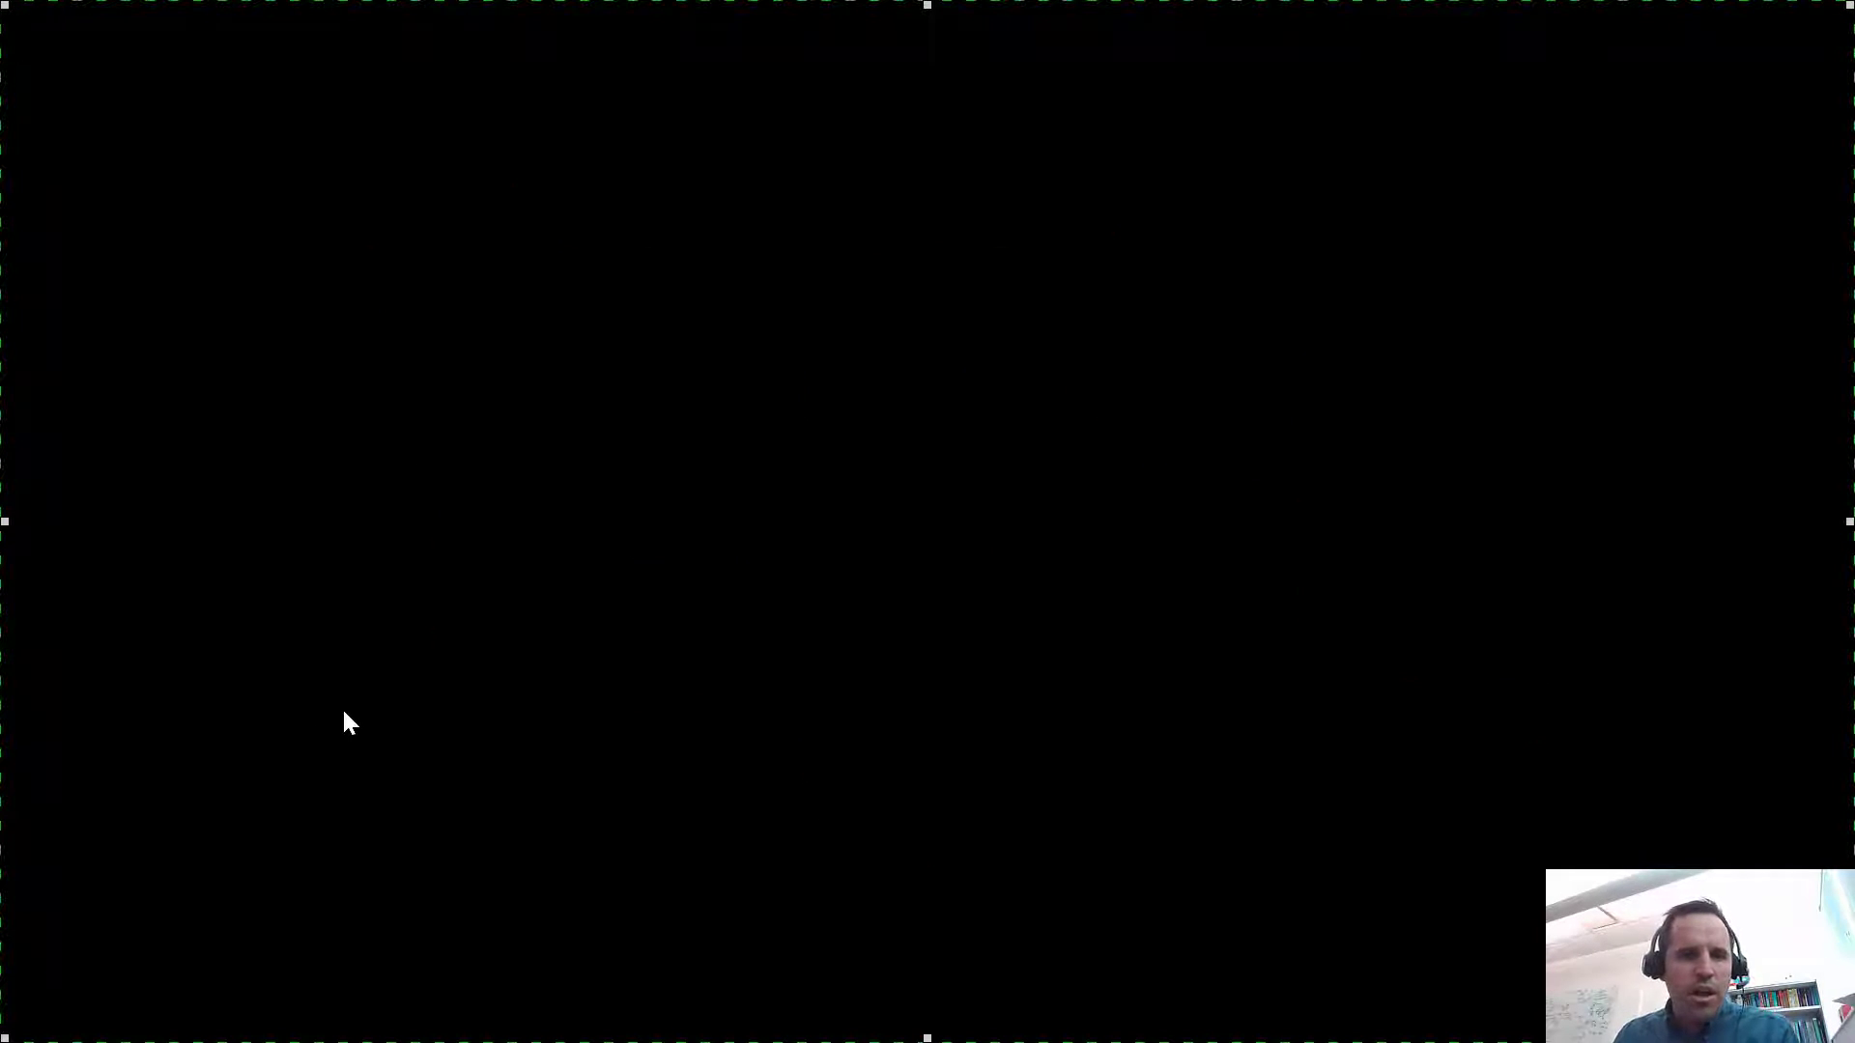
pyautogui.press('b')
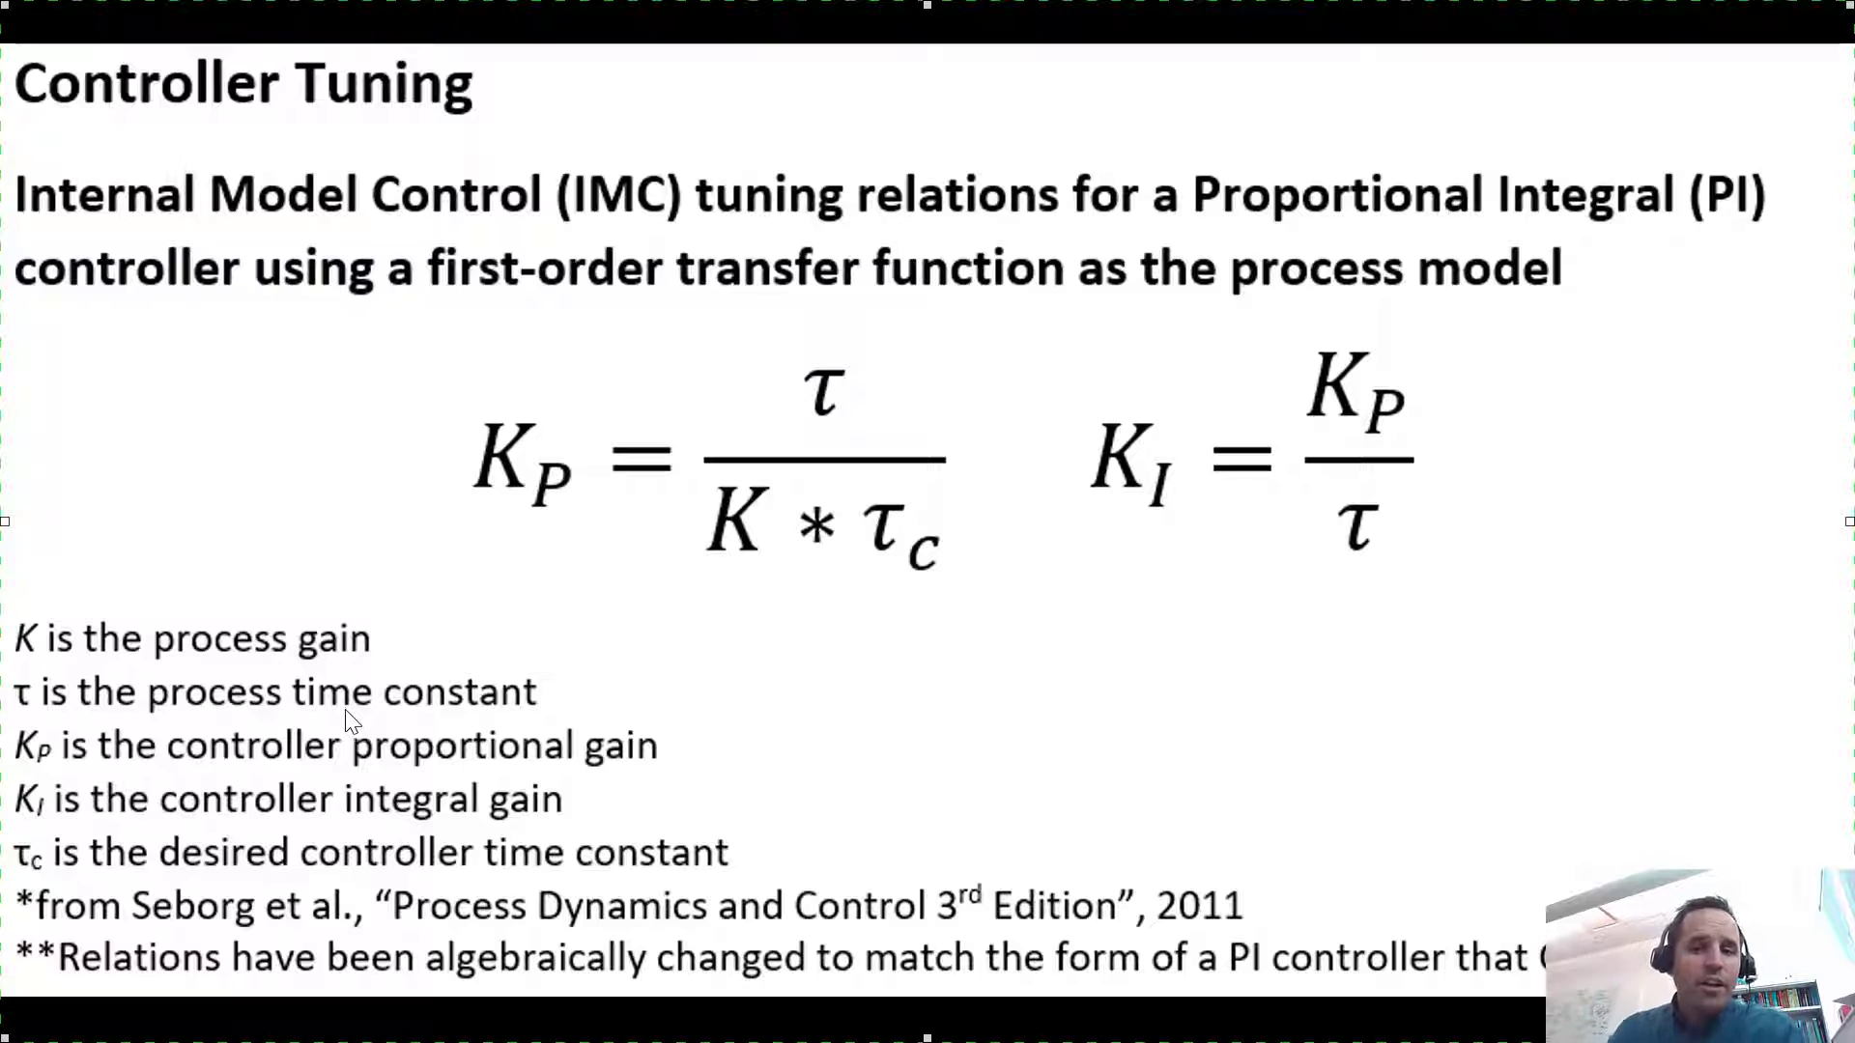
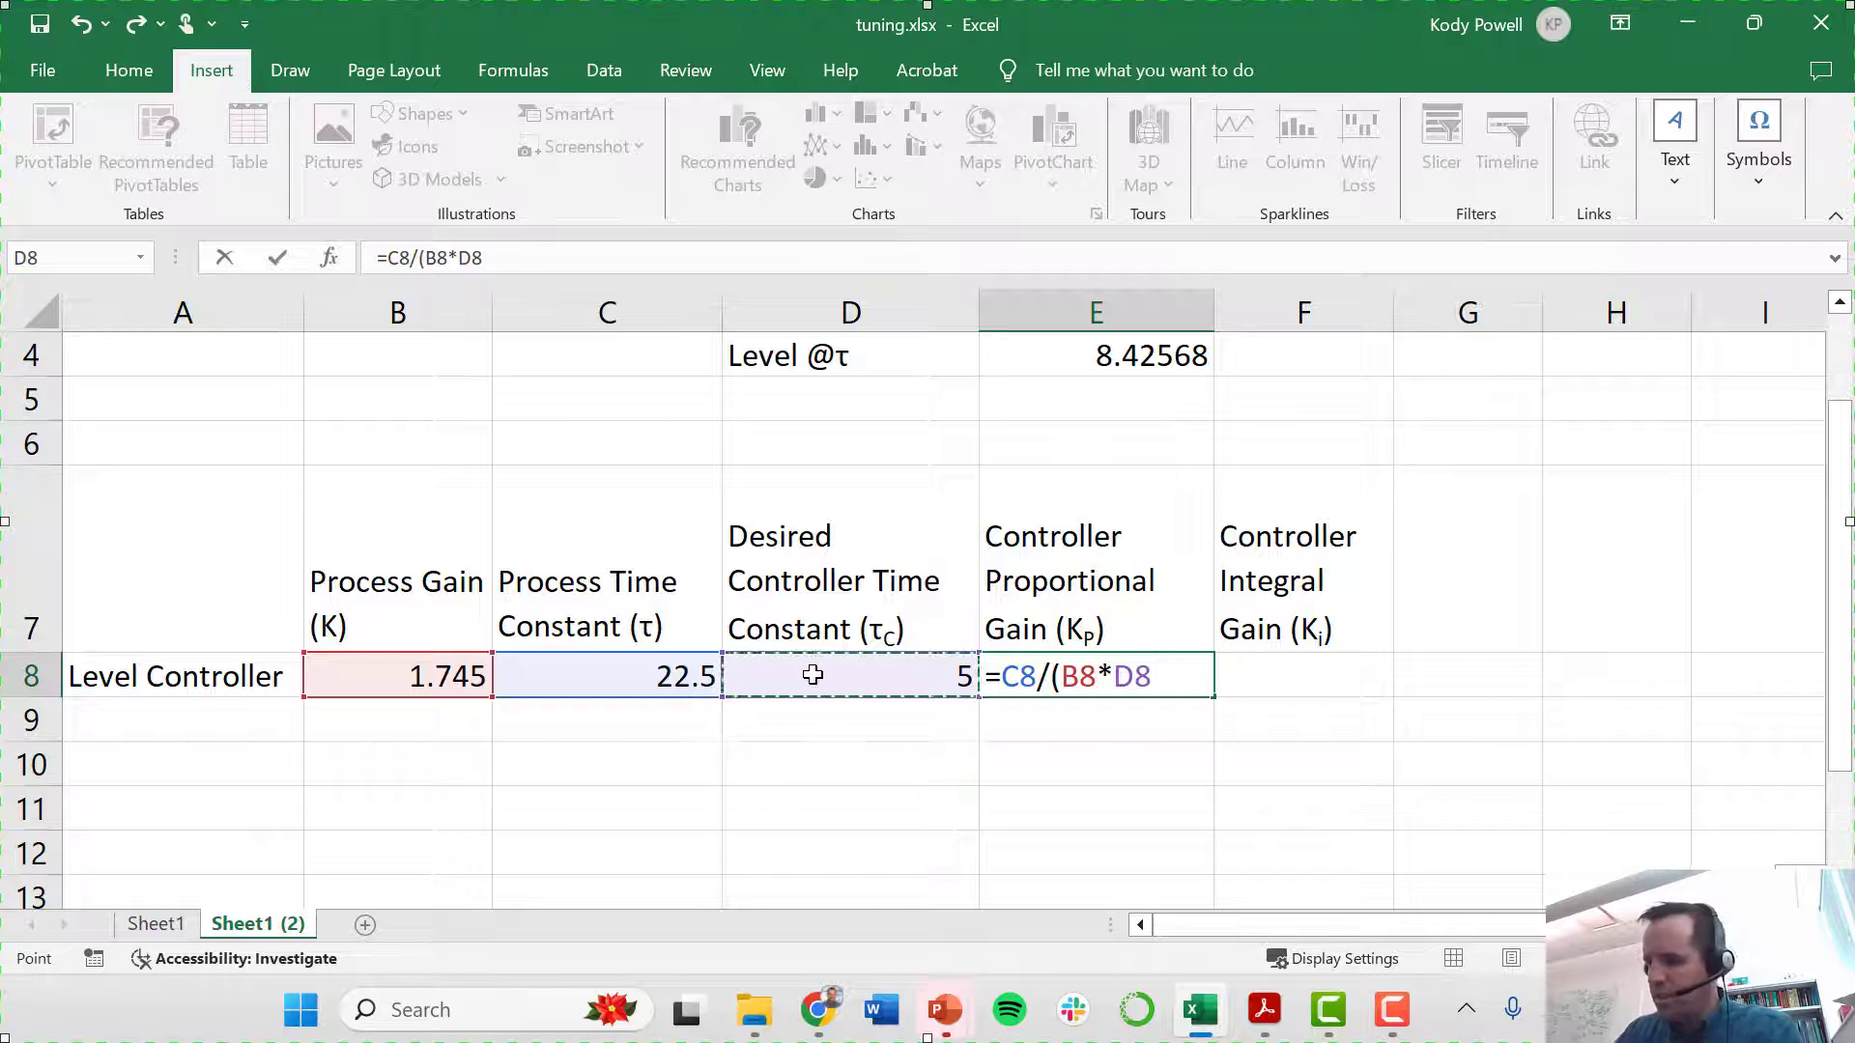
# - Complete the Controller Proportional Gain formula in Excel cell E8 as =C8/(B8*D8)
pyautogui.write(')')
pyautogui.press('Return')
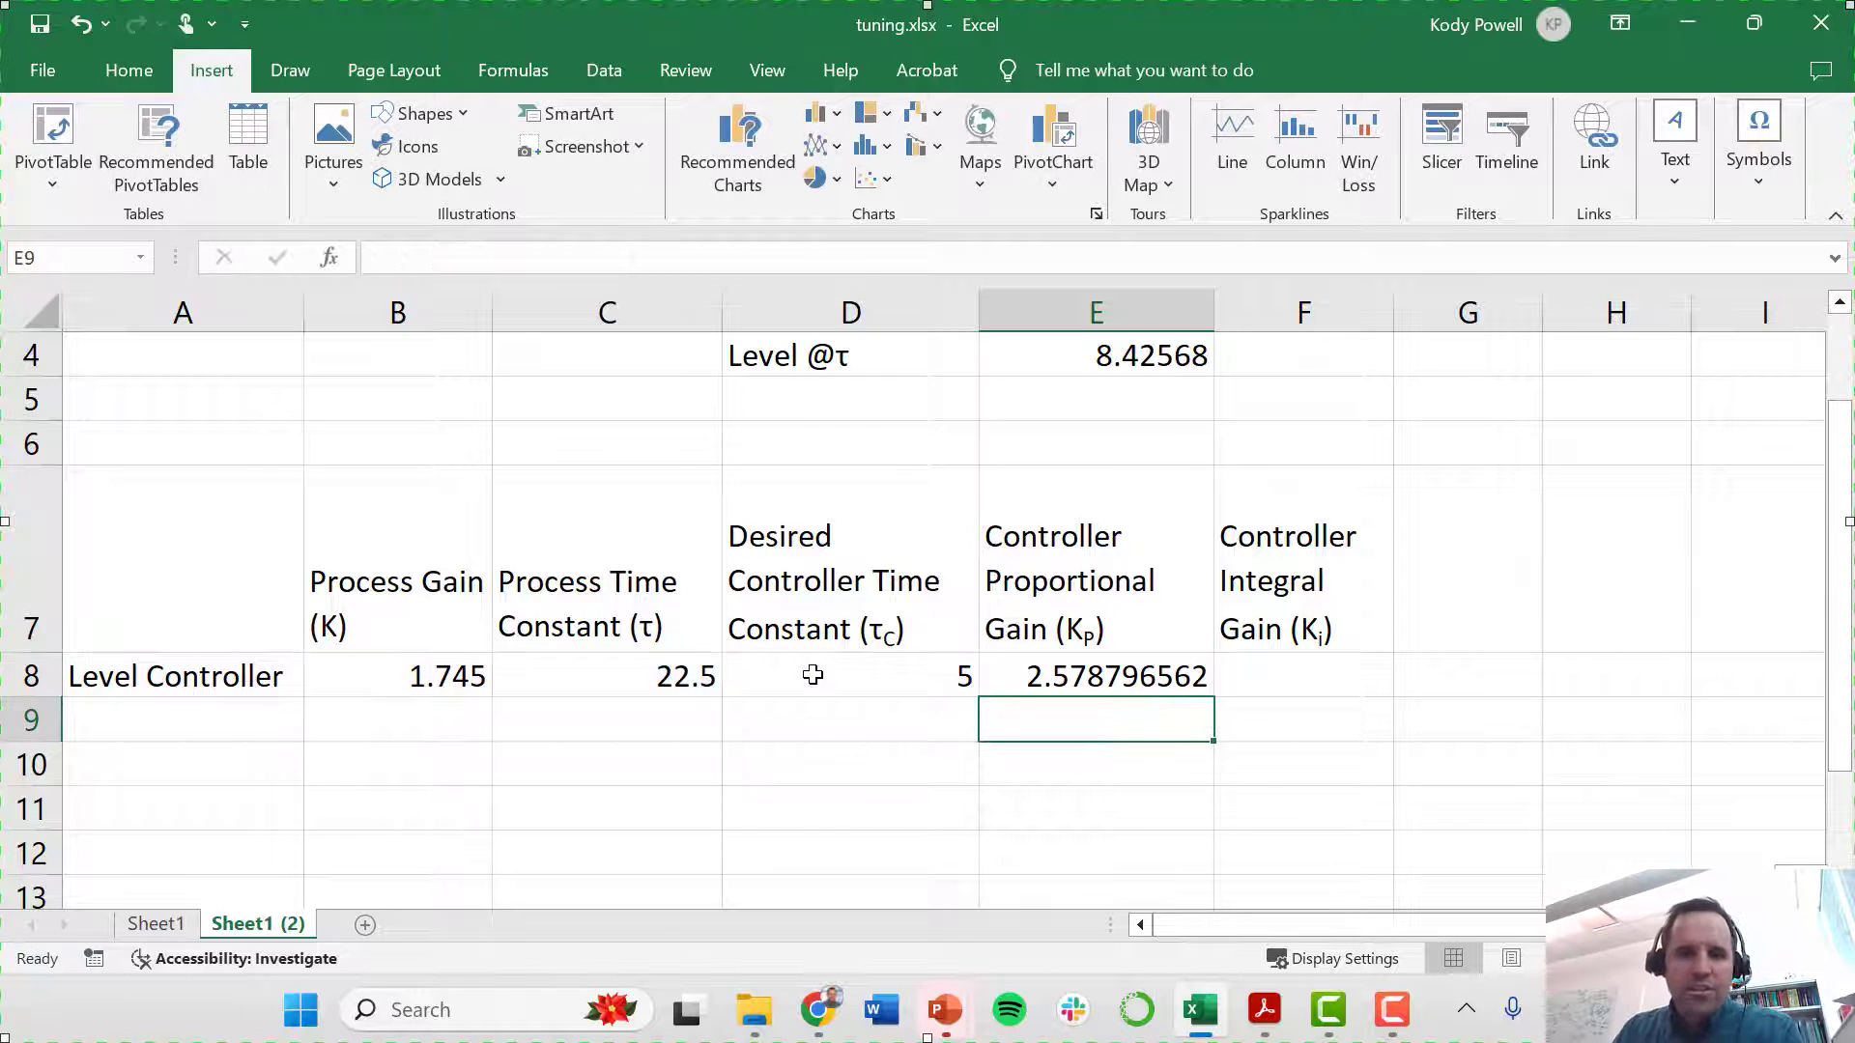
pyautogui.press('Up')
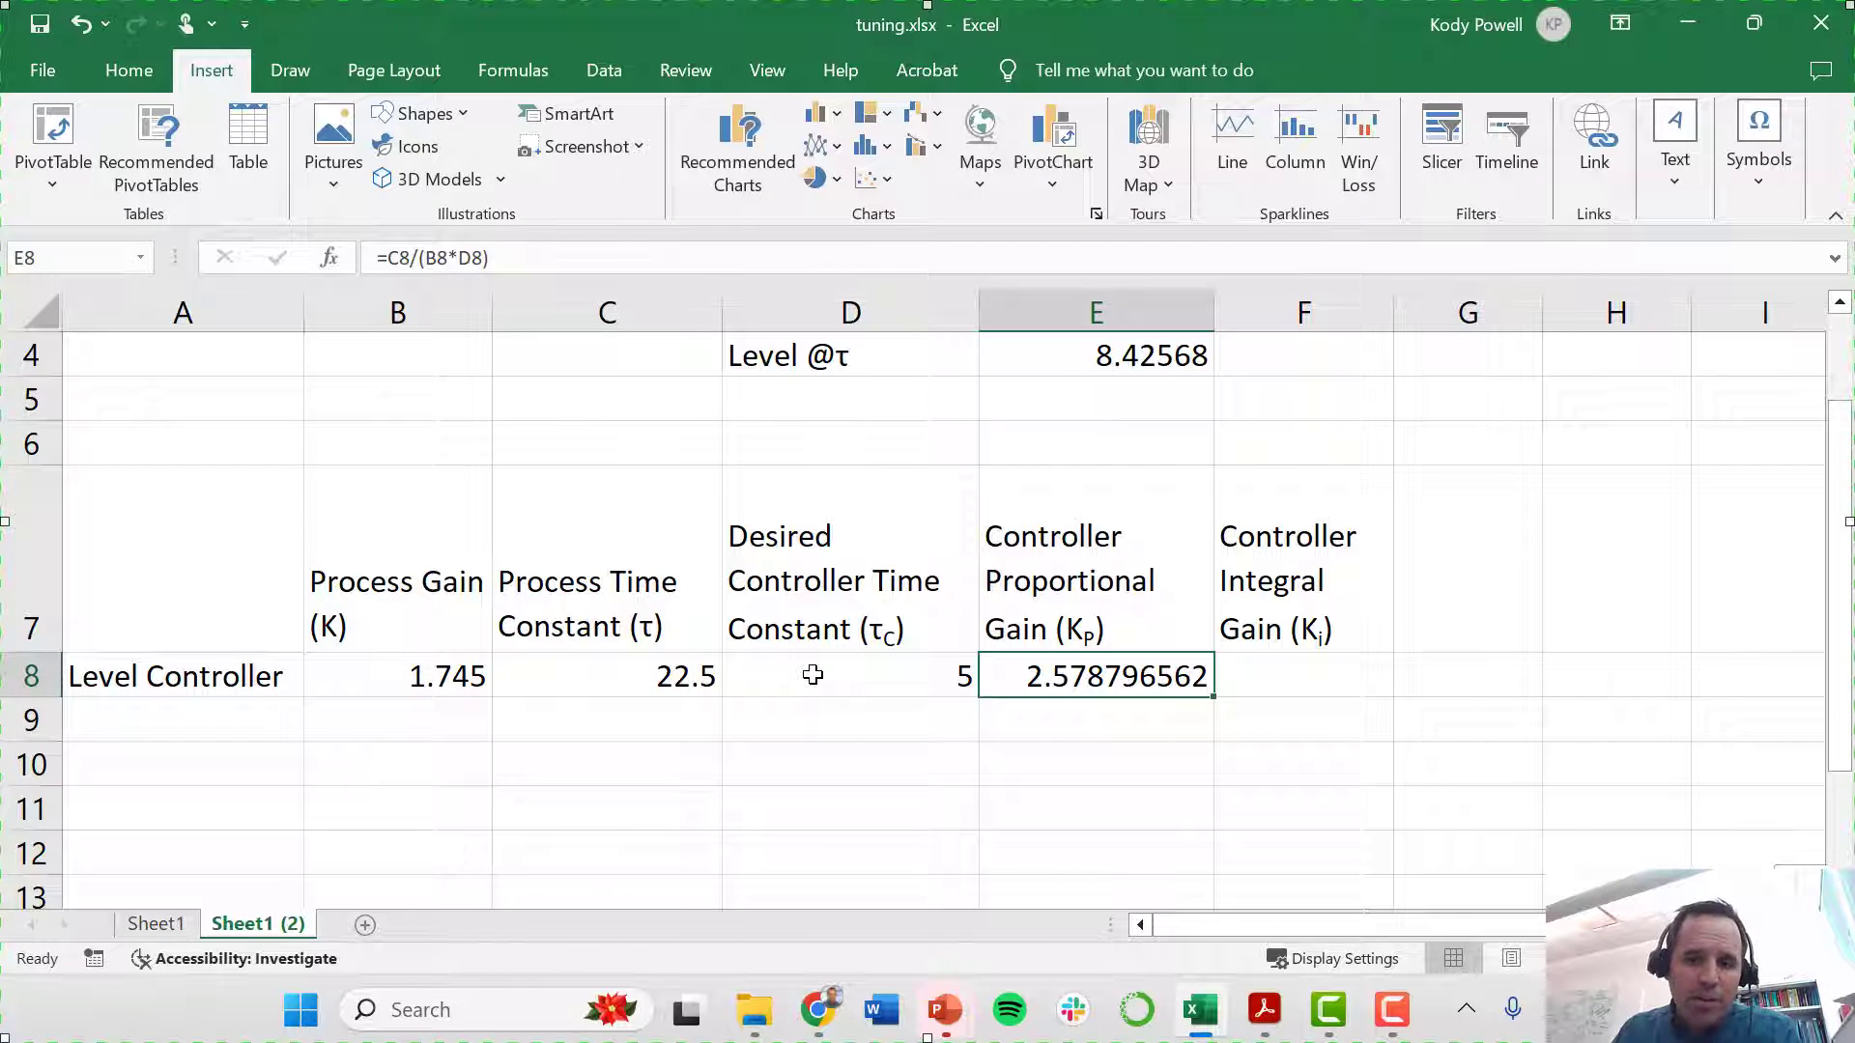
# - Calculate the level controller's Integral Gain in F8 with the formula =E8/C8
pyautogui.press('Right')
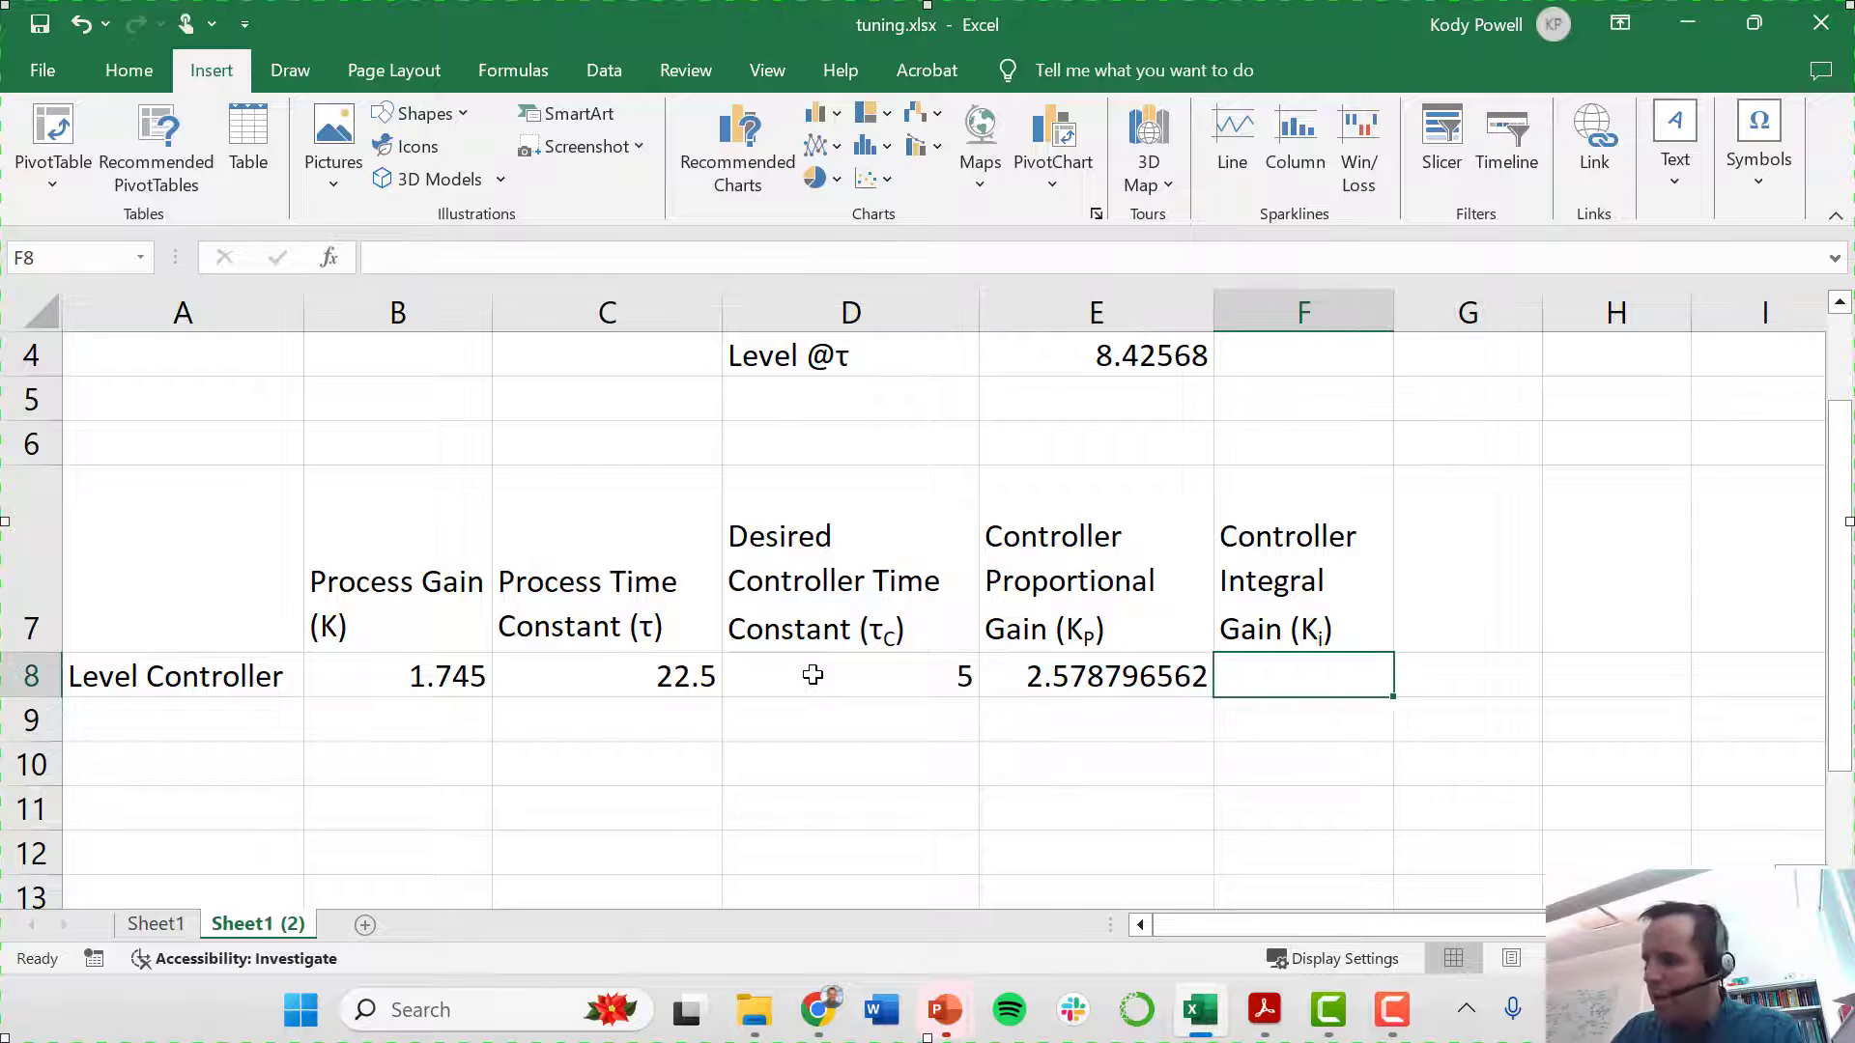
pyautogui.write('=')
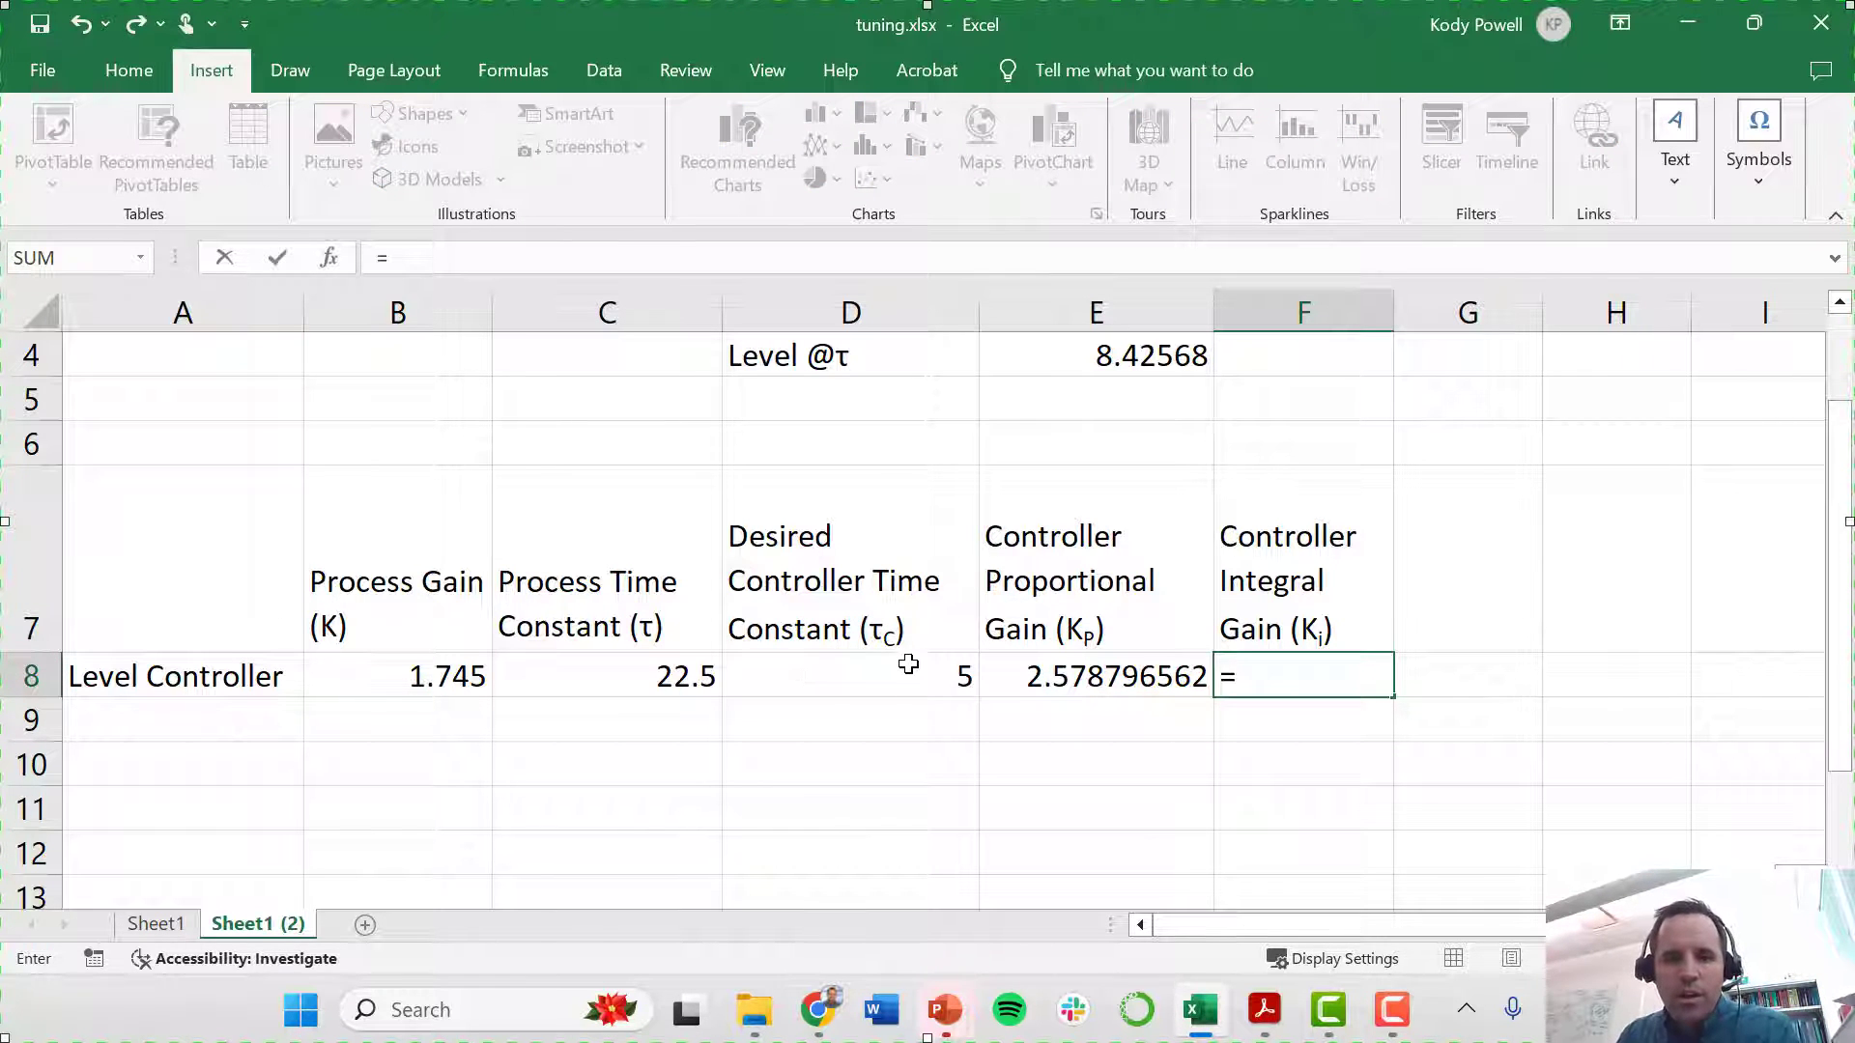
pyautogui.click(1044, 669)
pyautogui.write('/')
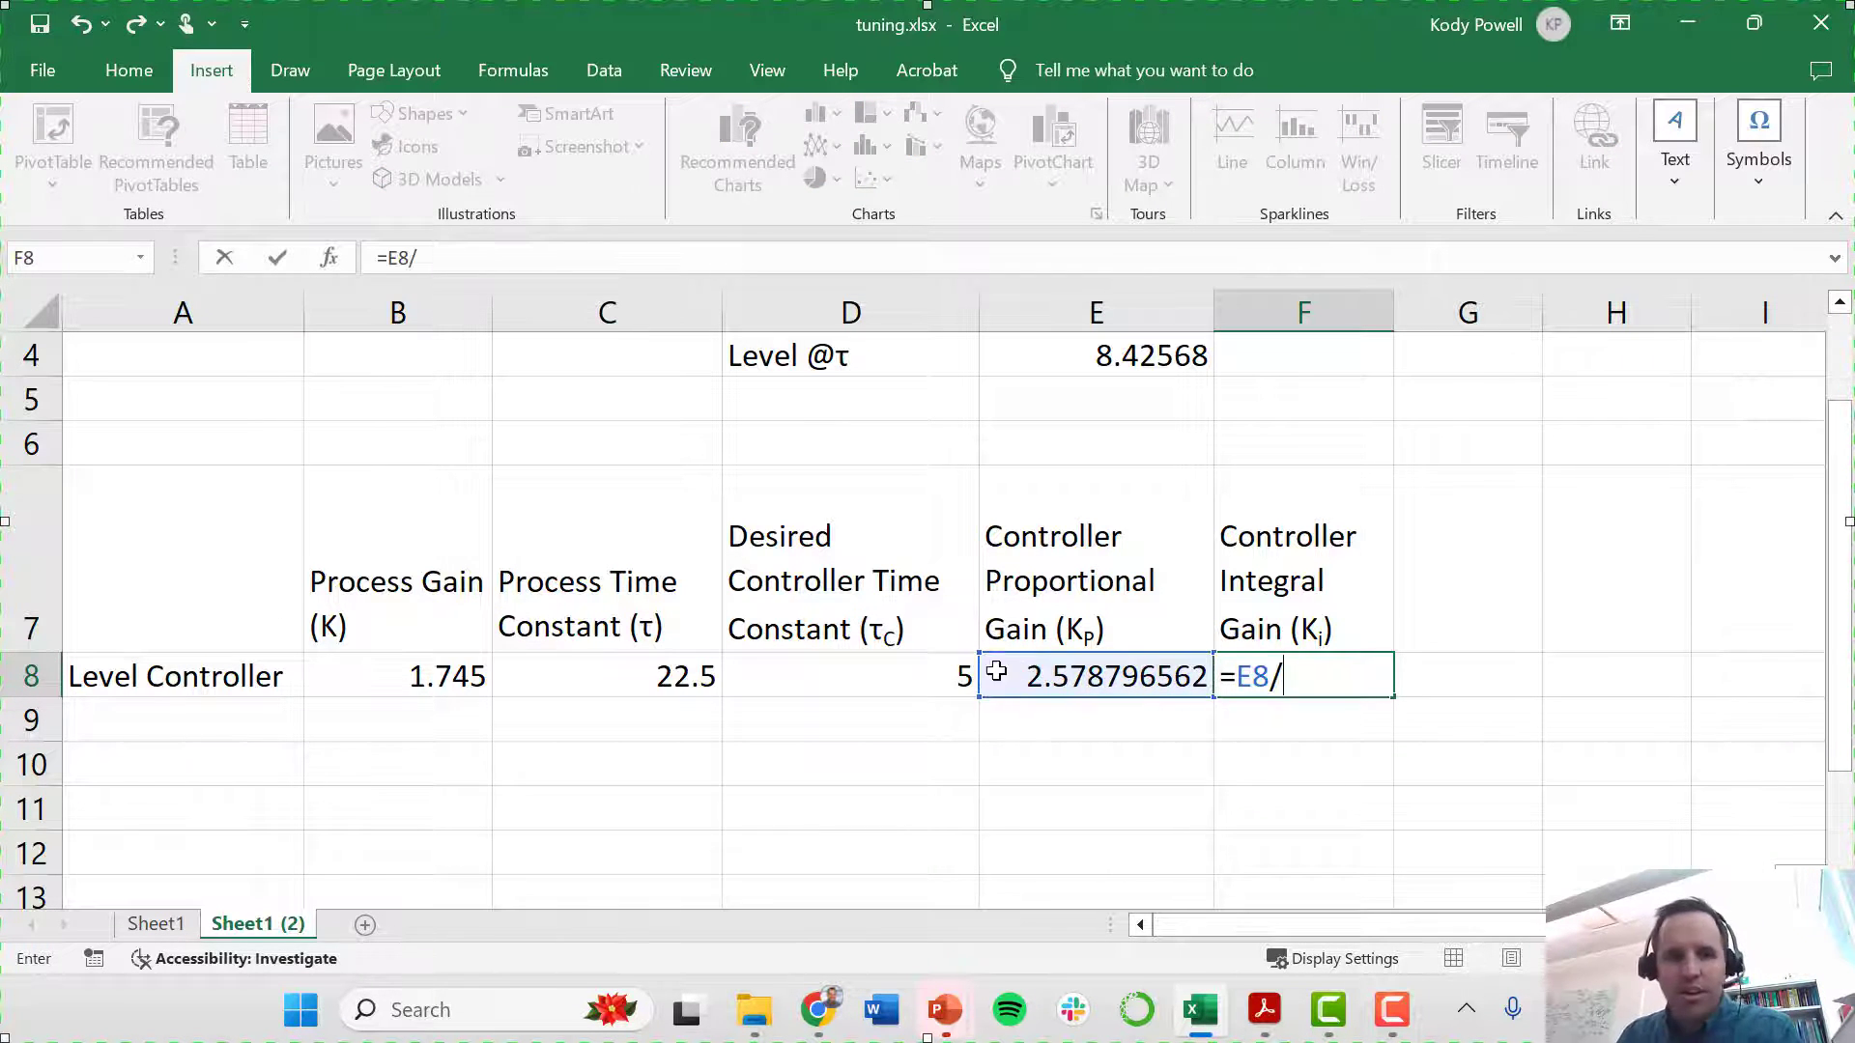
pyautogui.click(611, 684)
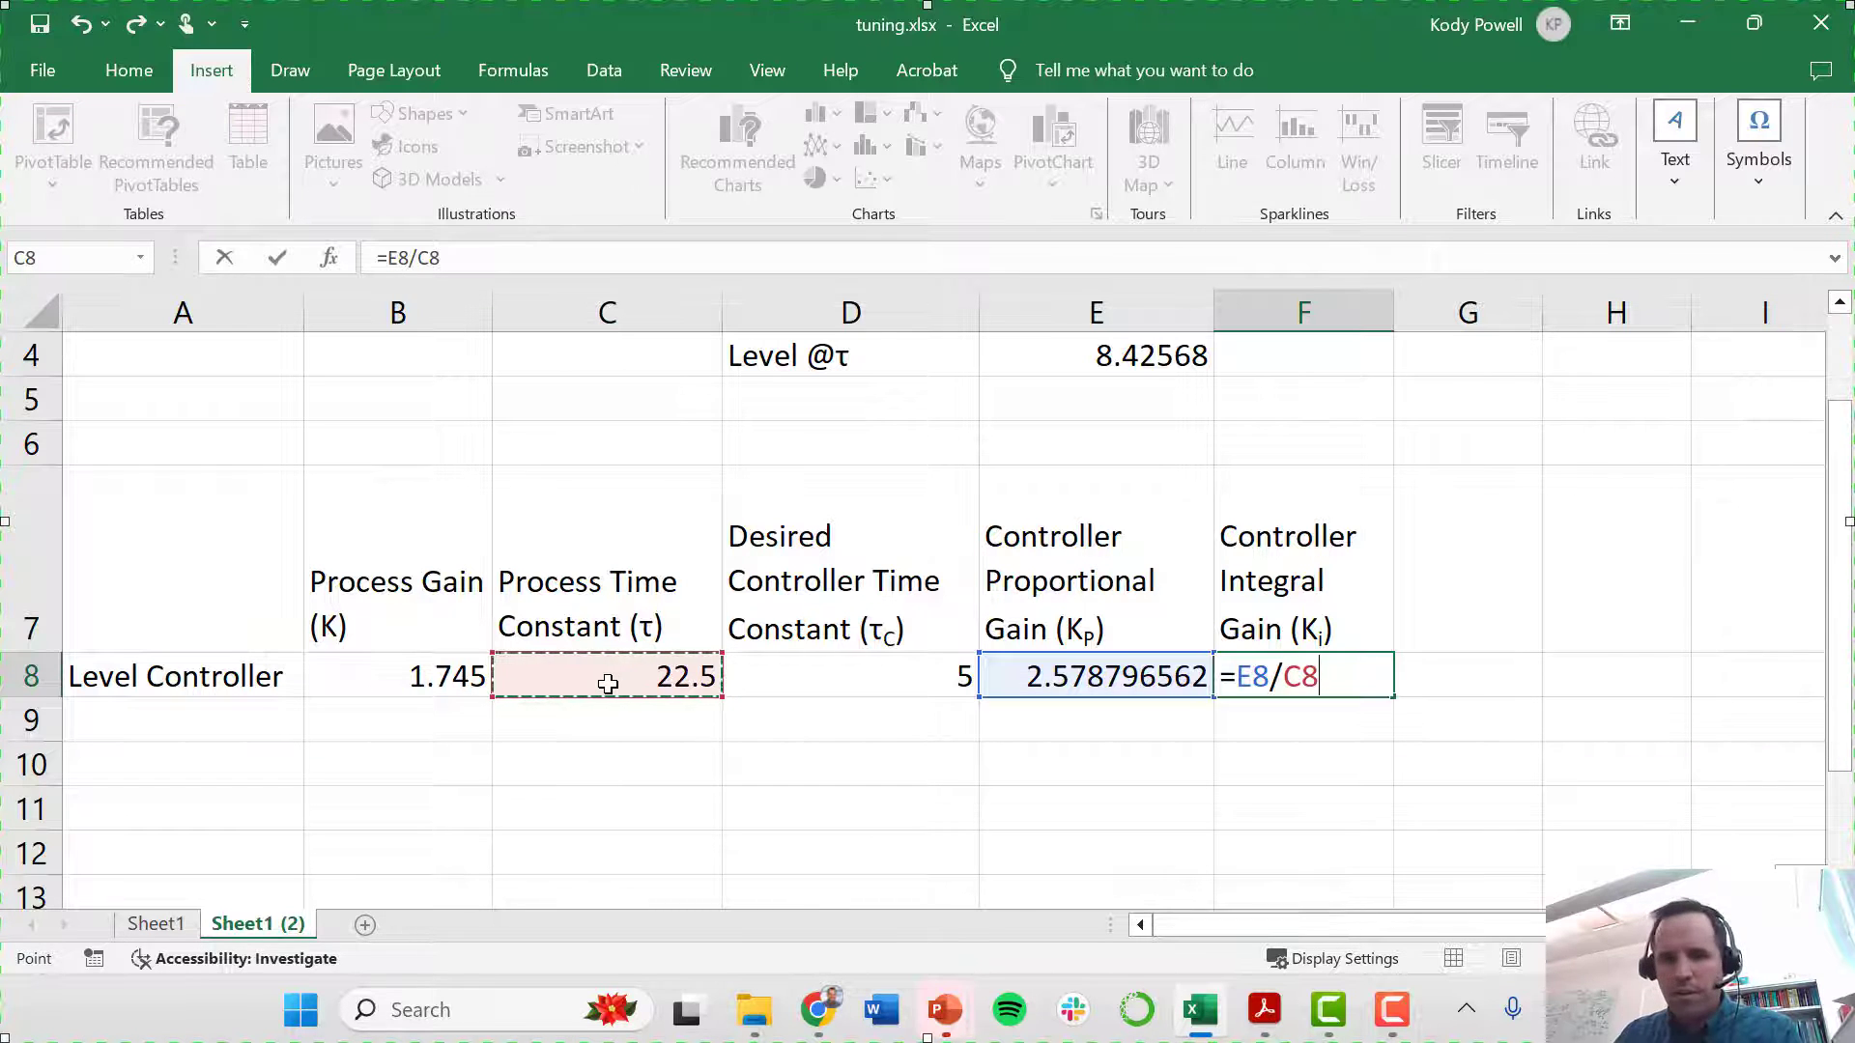
pyautogui.press('Return')
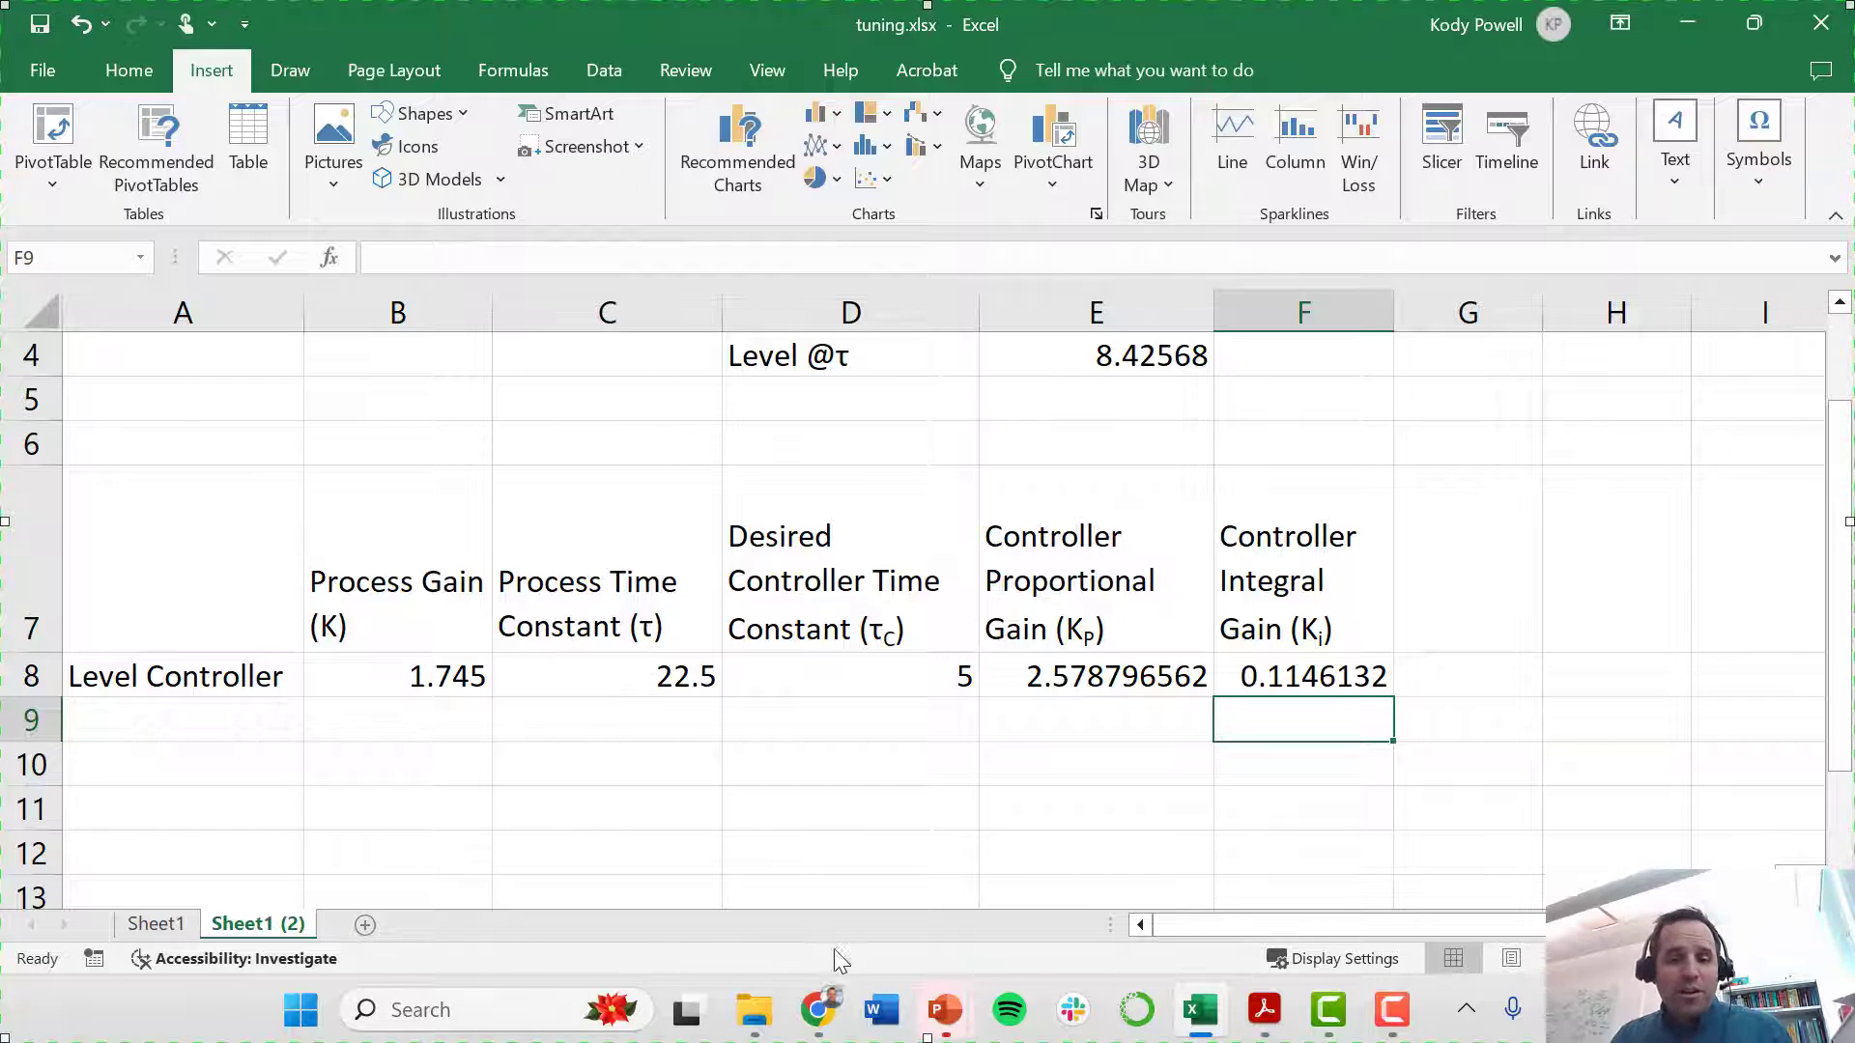
# - Switch to the Collimator model, close the visualizer and place an Adder block below the Tank block
pyautogui.click(819, 1009)
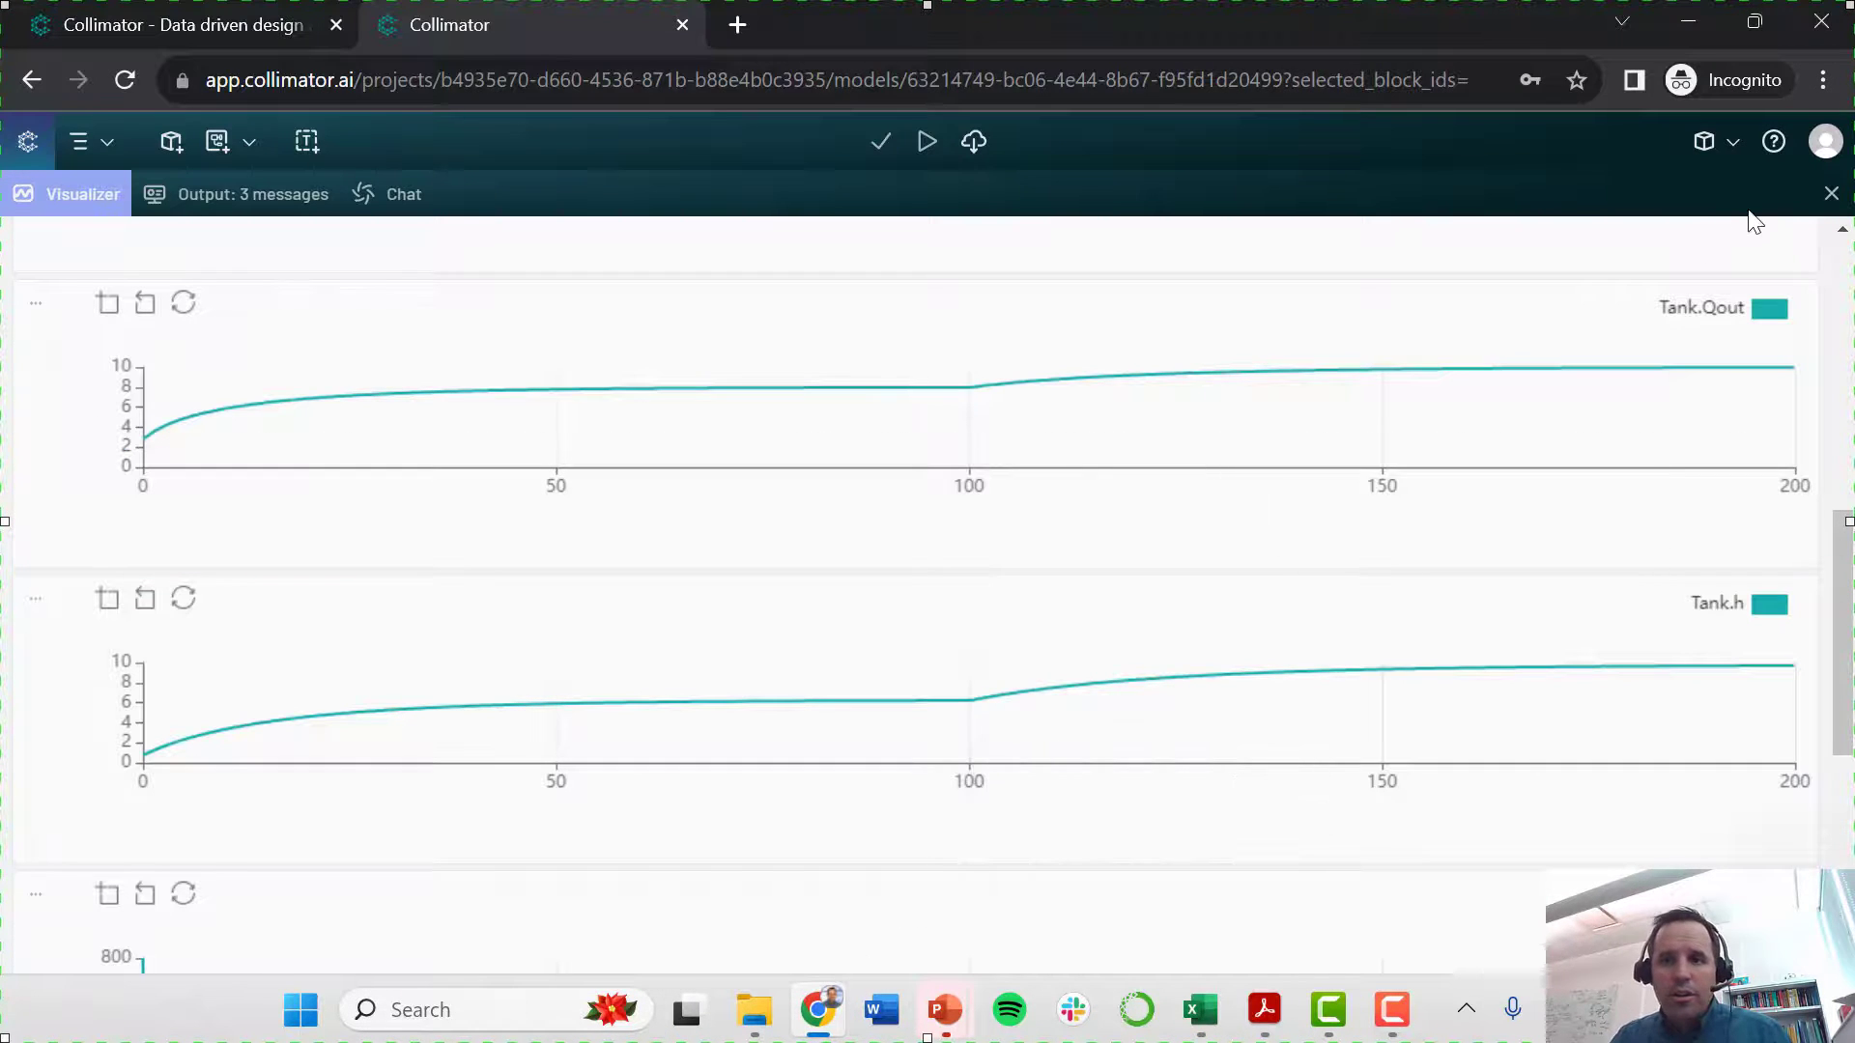
pyautogui.click(1830, 194)
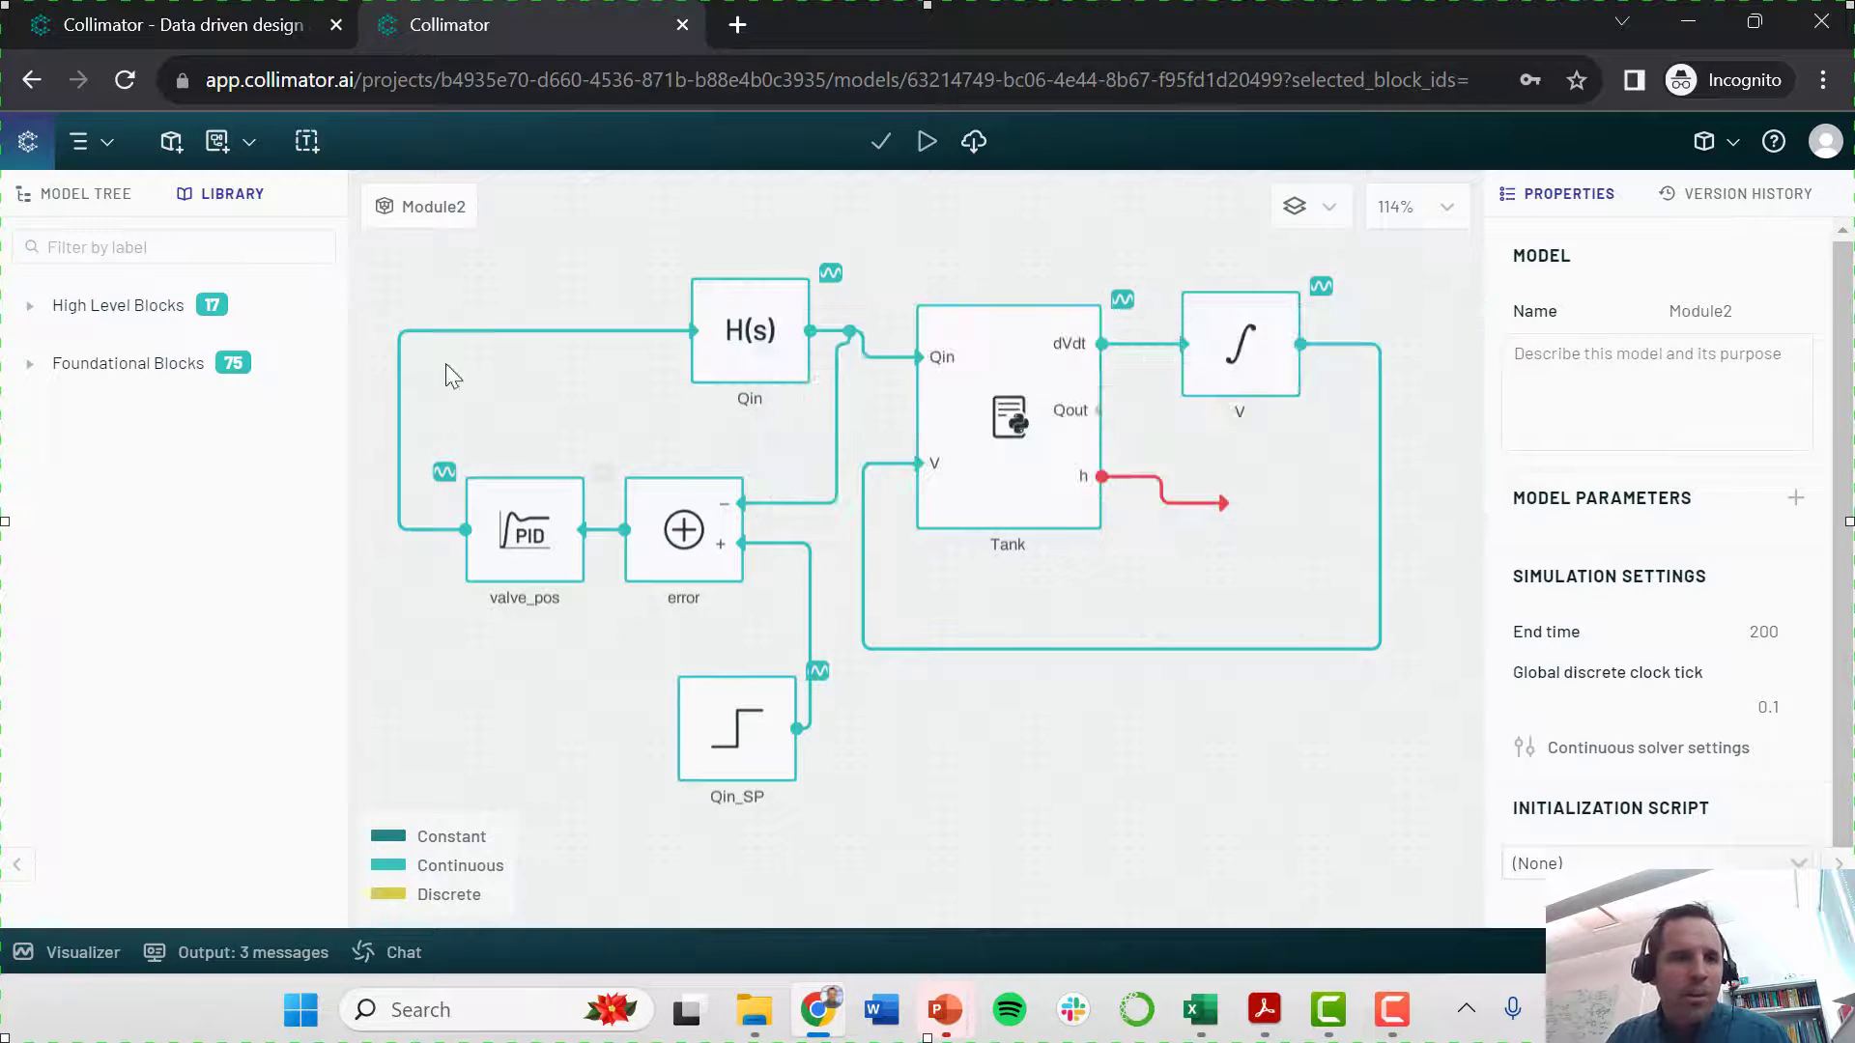
pyautogui.click(103, 242)
pyautogui.write('add')
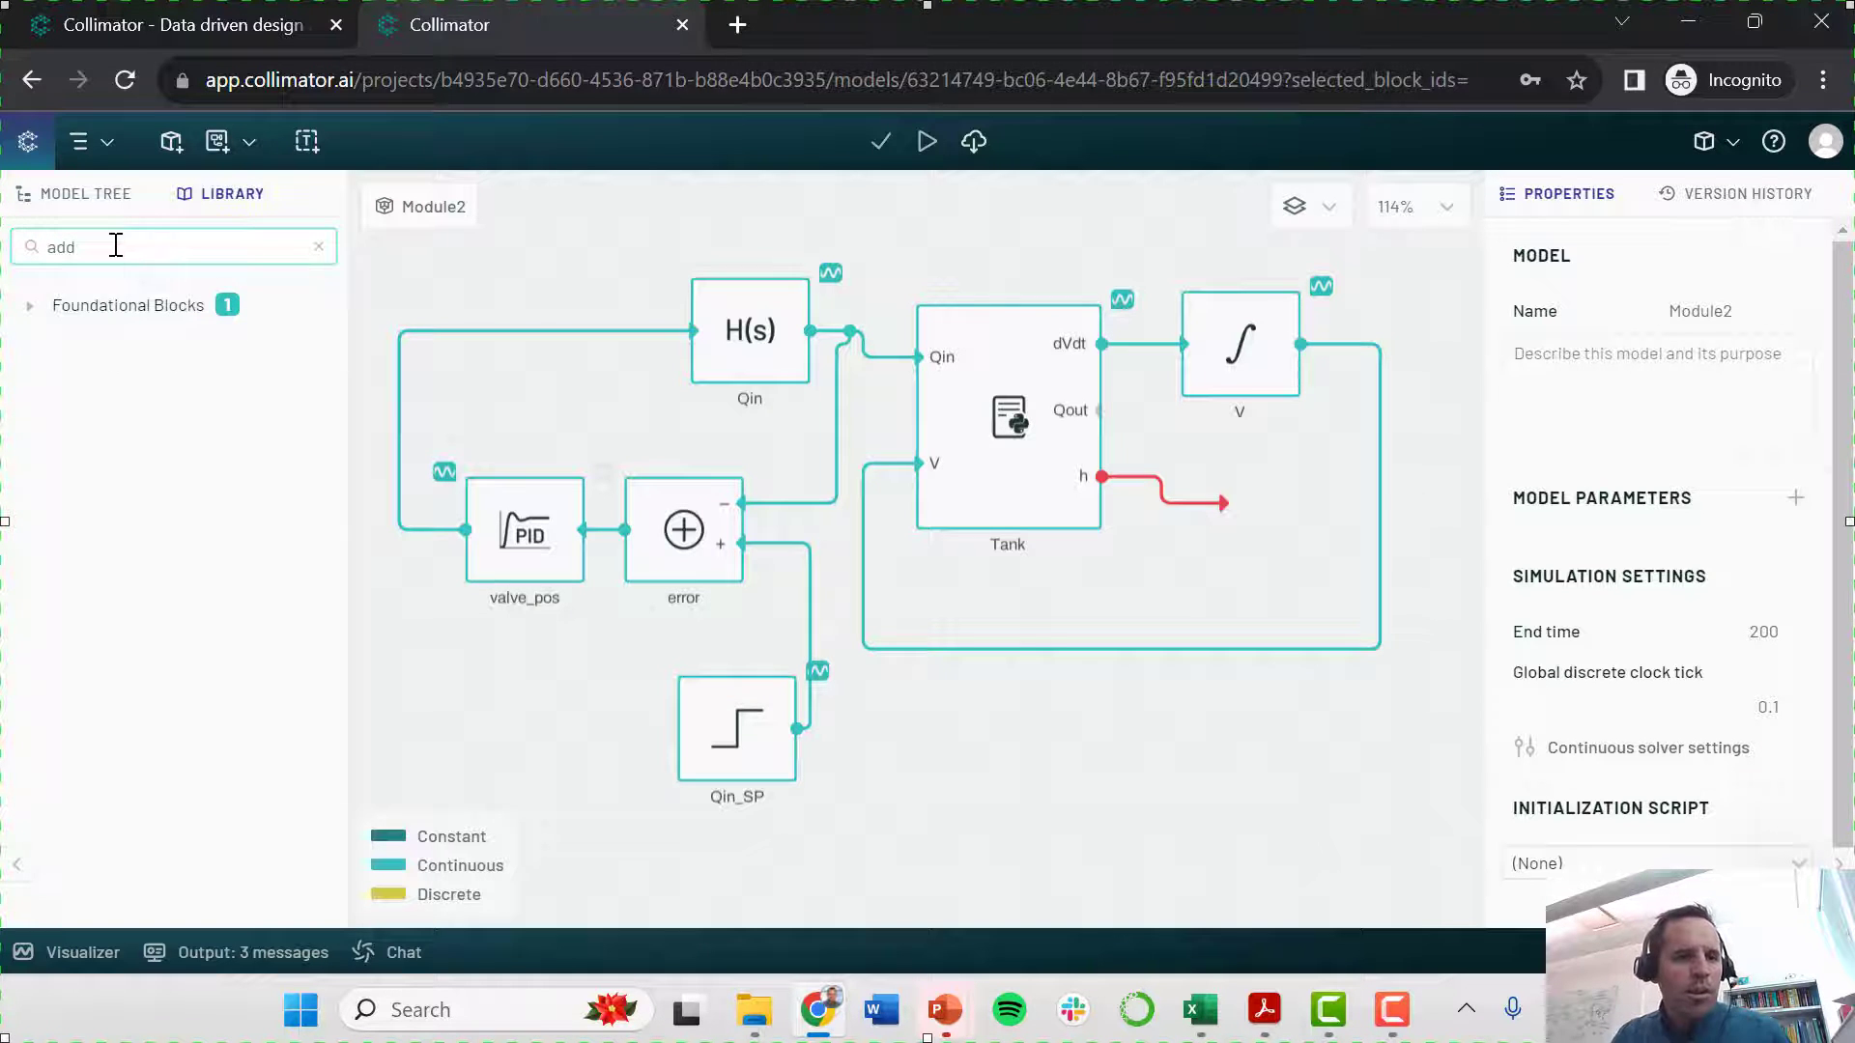
pyautogui.click(29, 306)
pyautogui.moveTo(109, 355); pyautogui.dragTo(1127, 751)
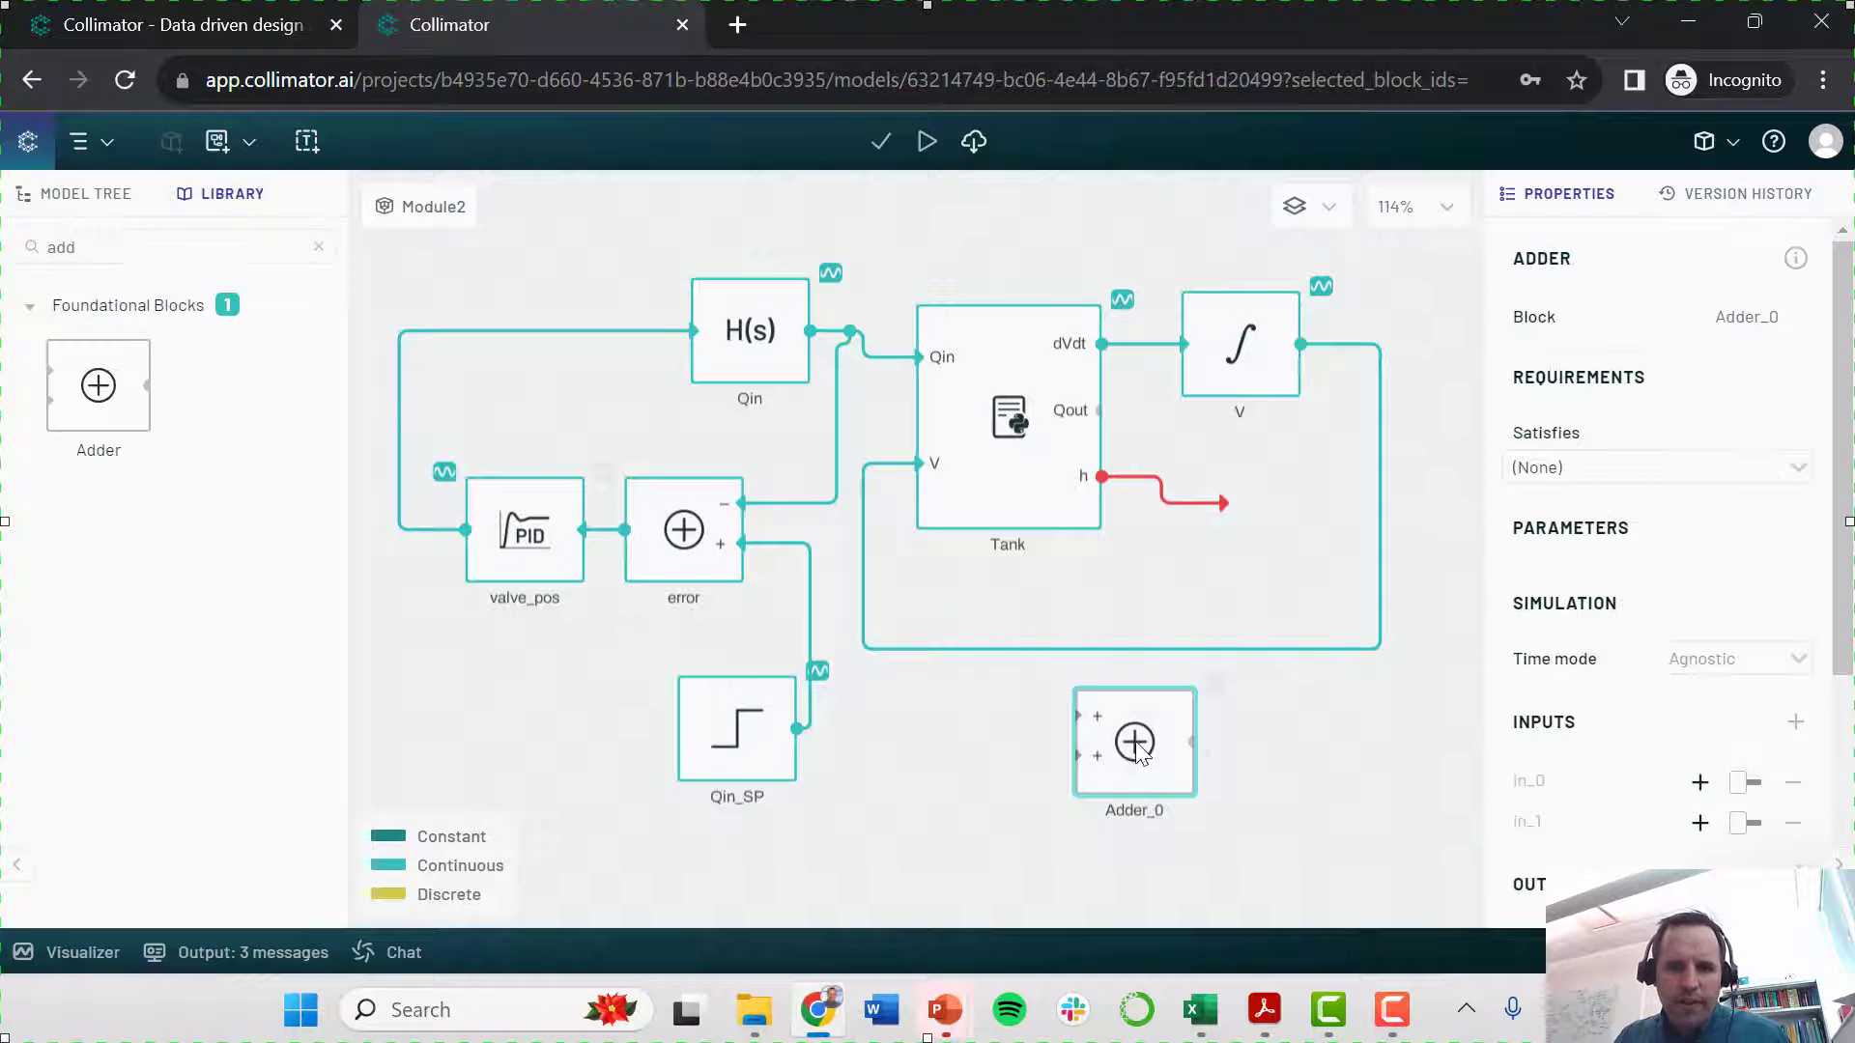
# - Flip the new Adder block horizontally, shift it slightly toward Qin_SP and make its in_0 input negative
pyautogui.rightClick(1134, 747)
pyautogui.click(1188, 890)
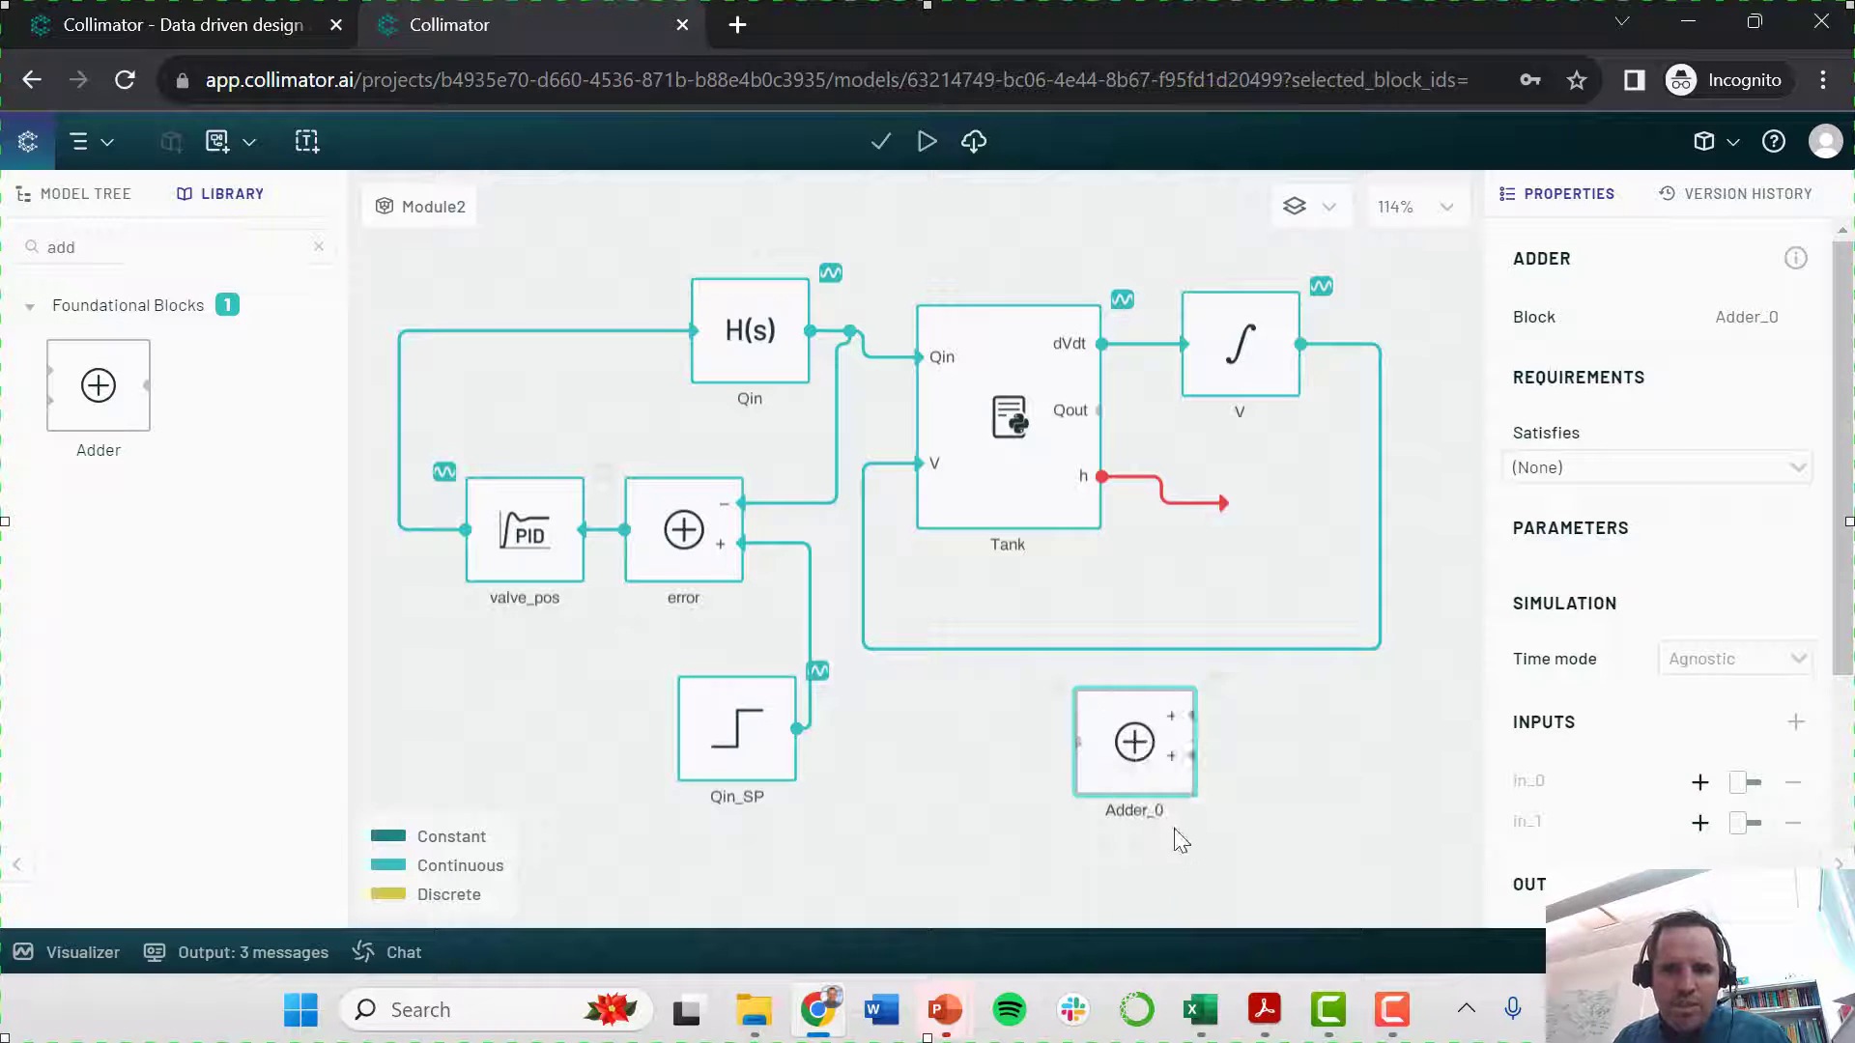
pyautogui.moveTo(1138, 745); pyautogui.dragTo(1102, 739)
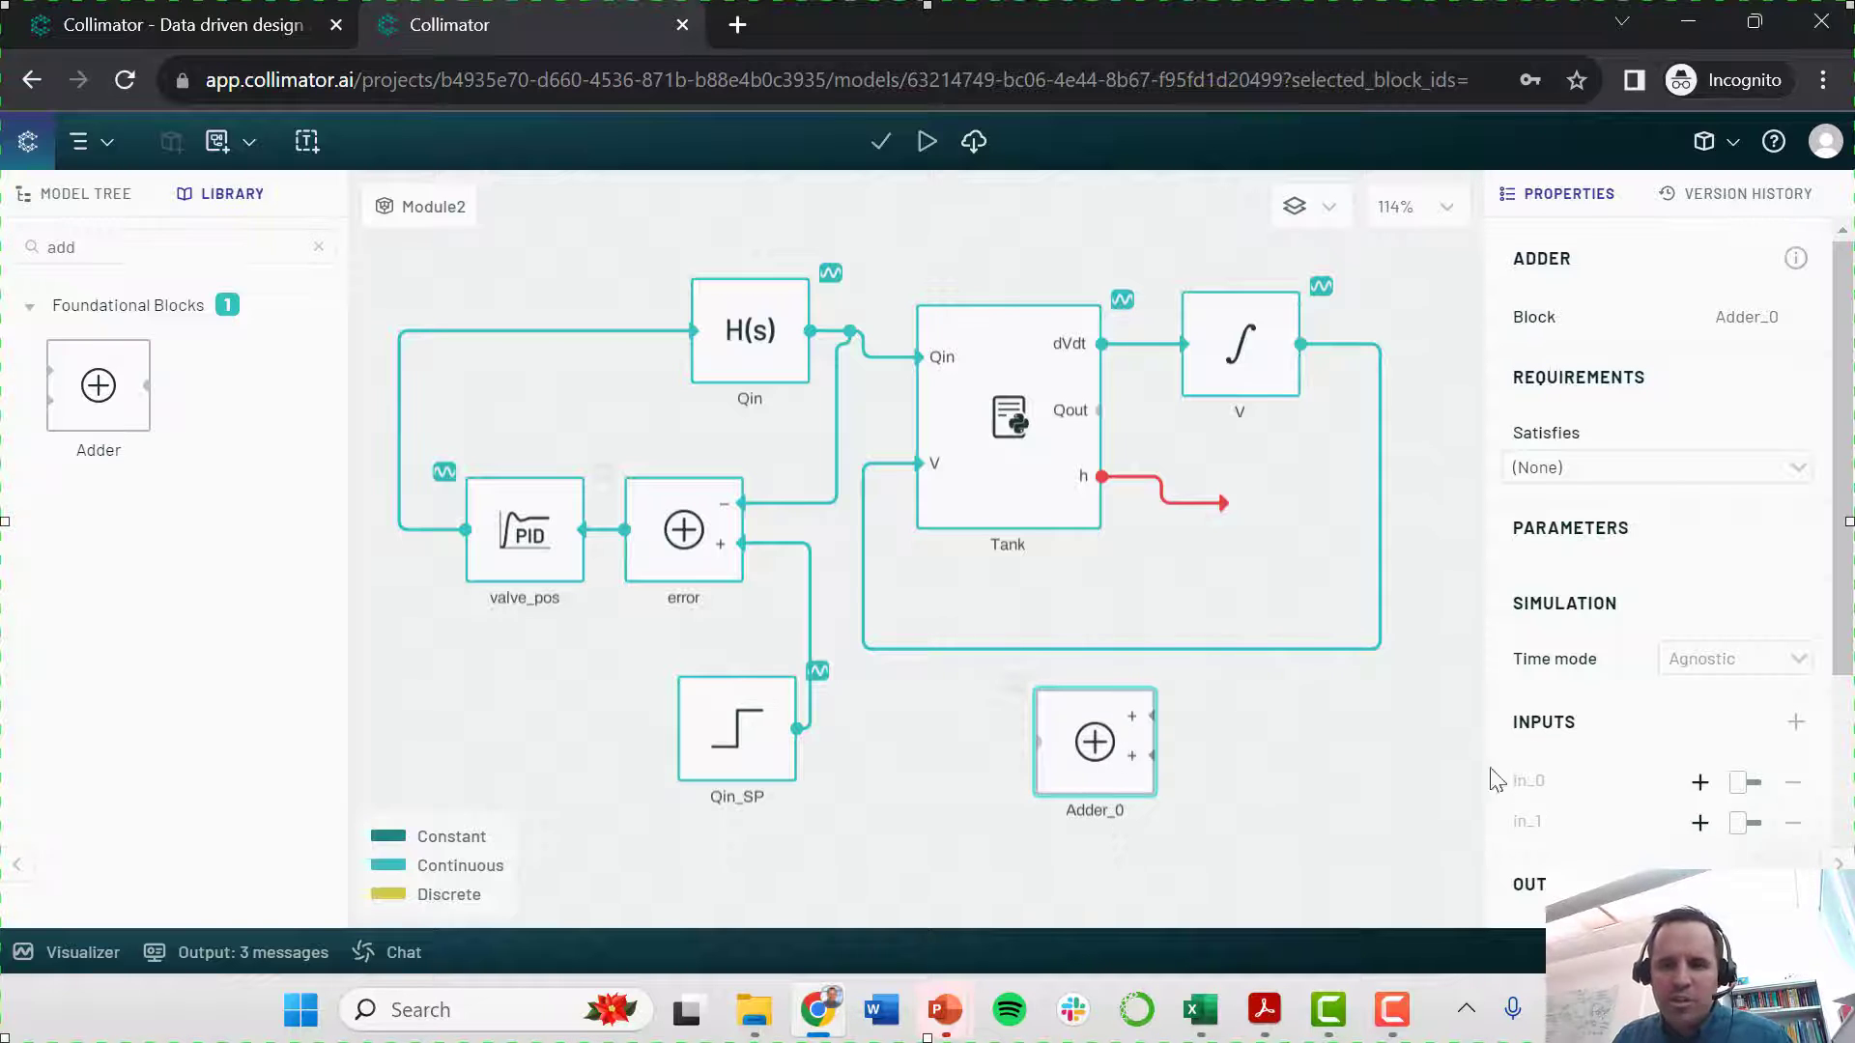
pyautogui.click(1795, 787)
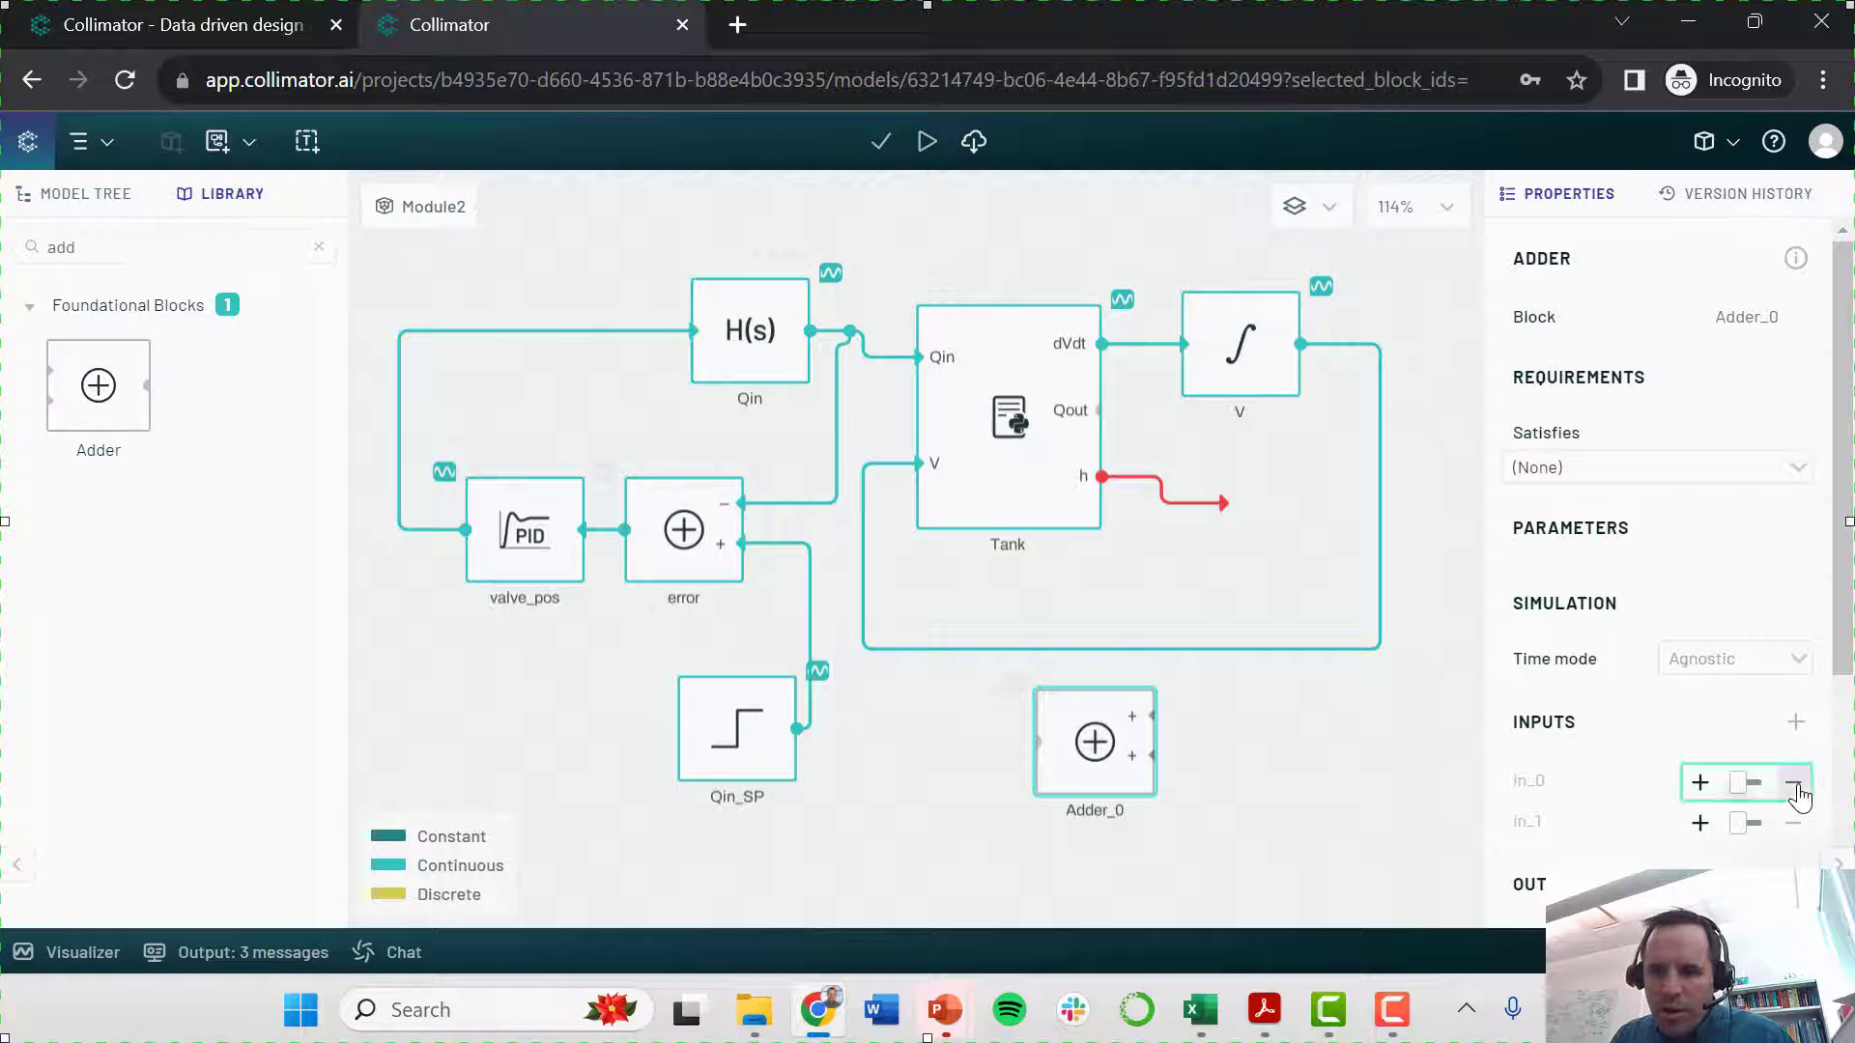
pyautogui.click(1242, 688)
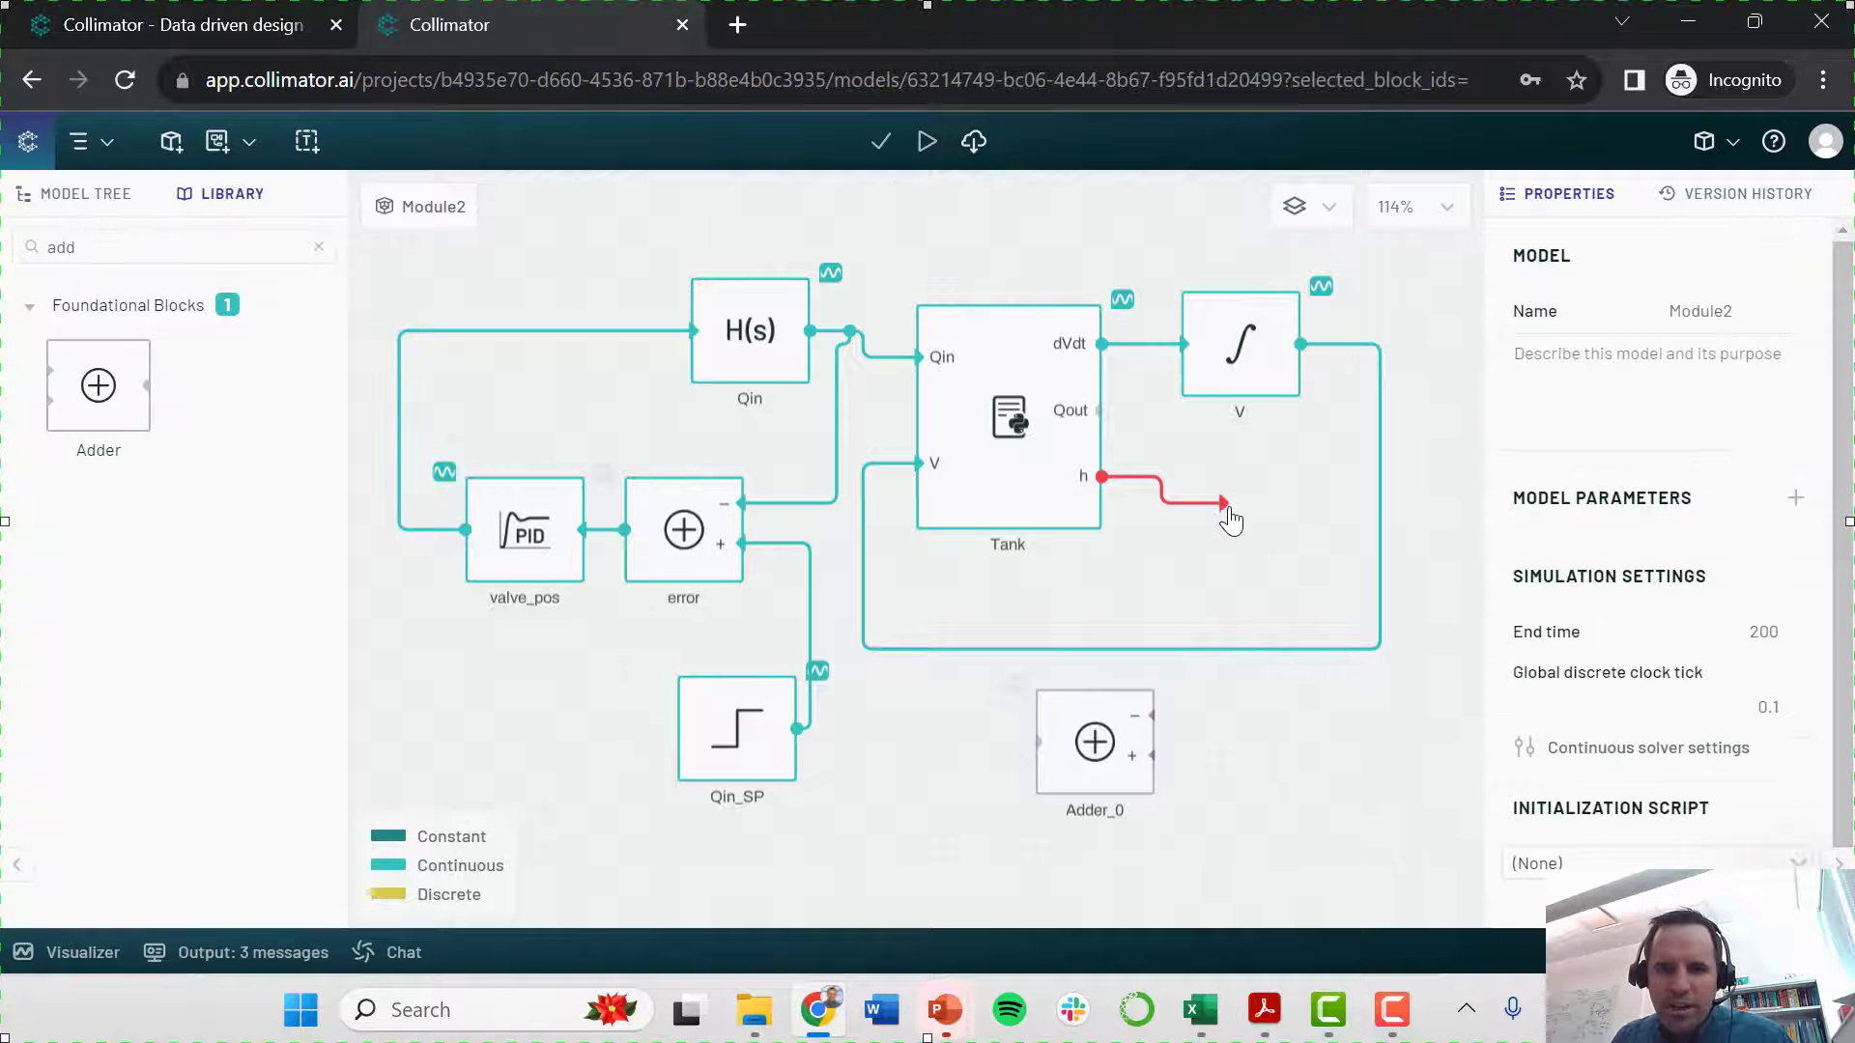
# - Connect the Tank's h output to the negative input of Adder_0 and move the wire's vertical segment away from the block
pyautogui.moveTo(1225, 503); pyautogui.dragTo(1152, 717)
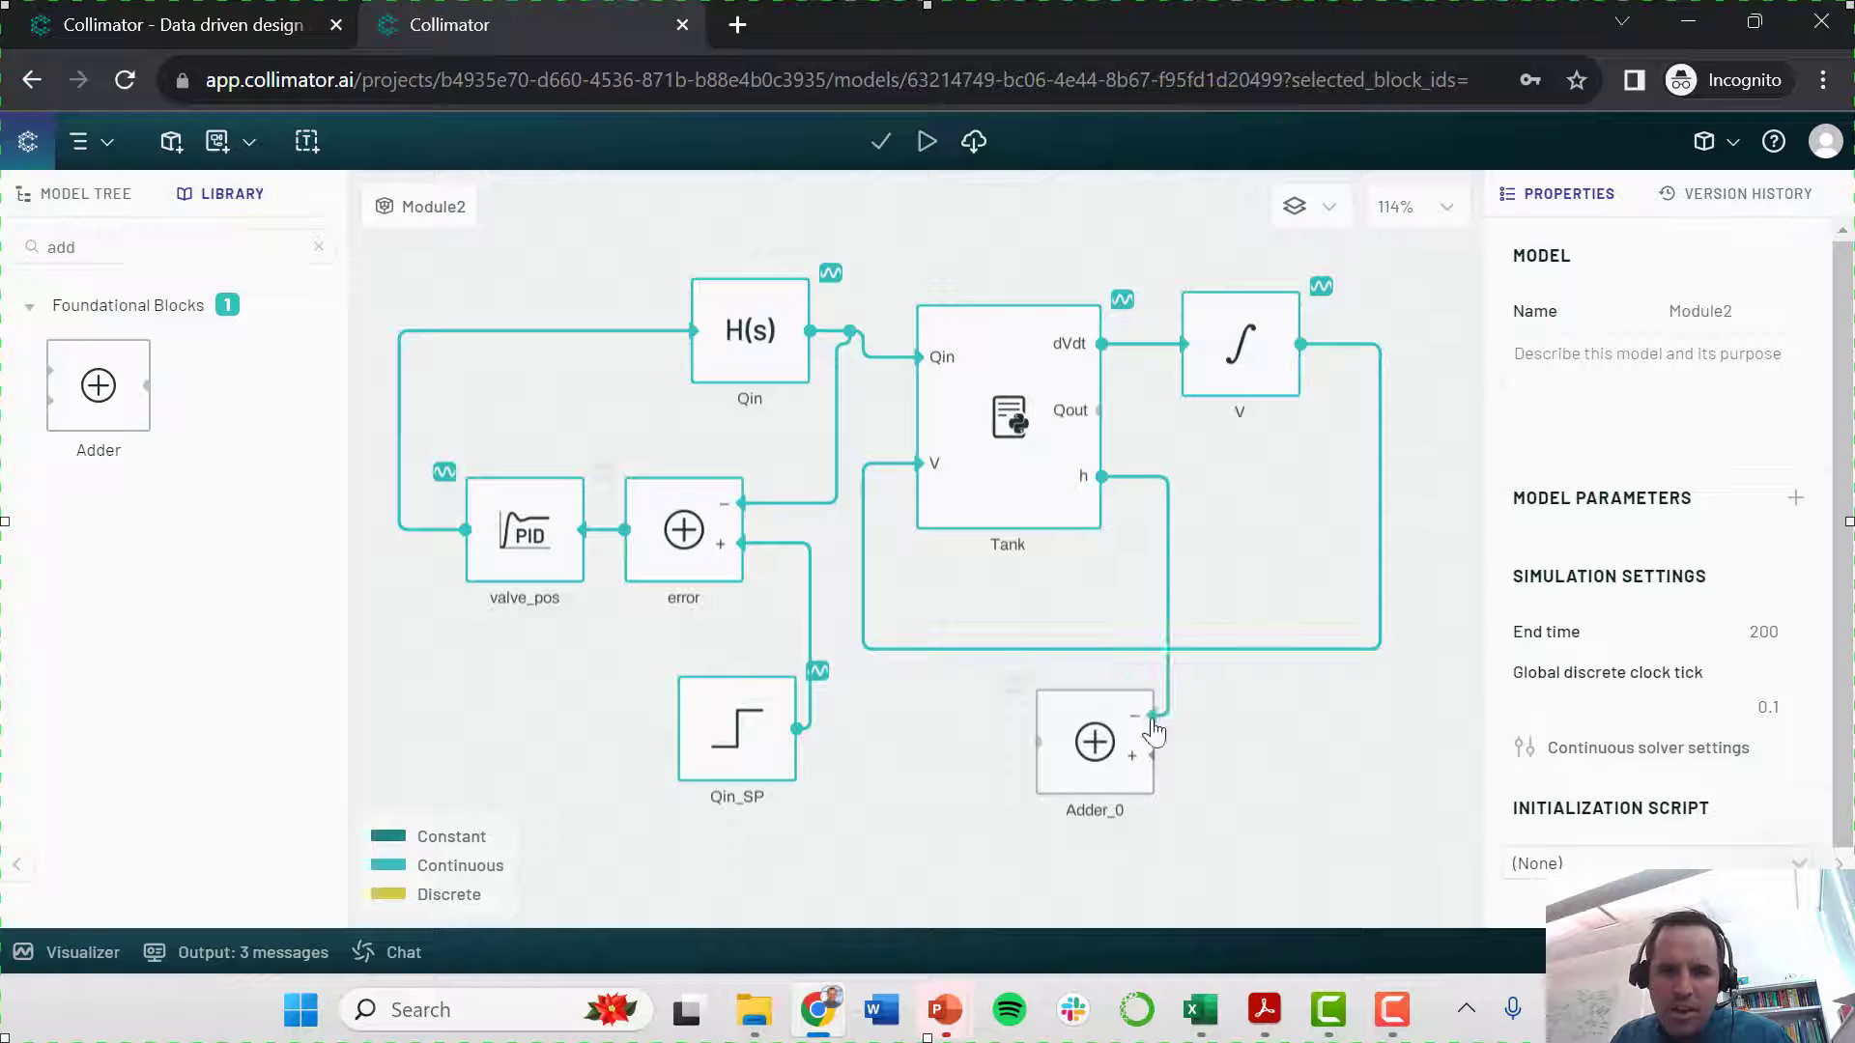
pyautogui.moveTo(1165, 619); pyautogui.dragTo(1209, 605)
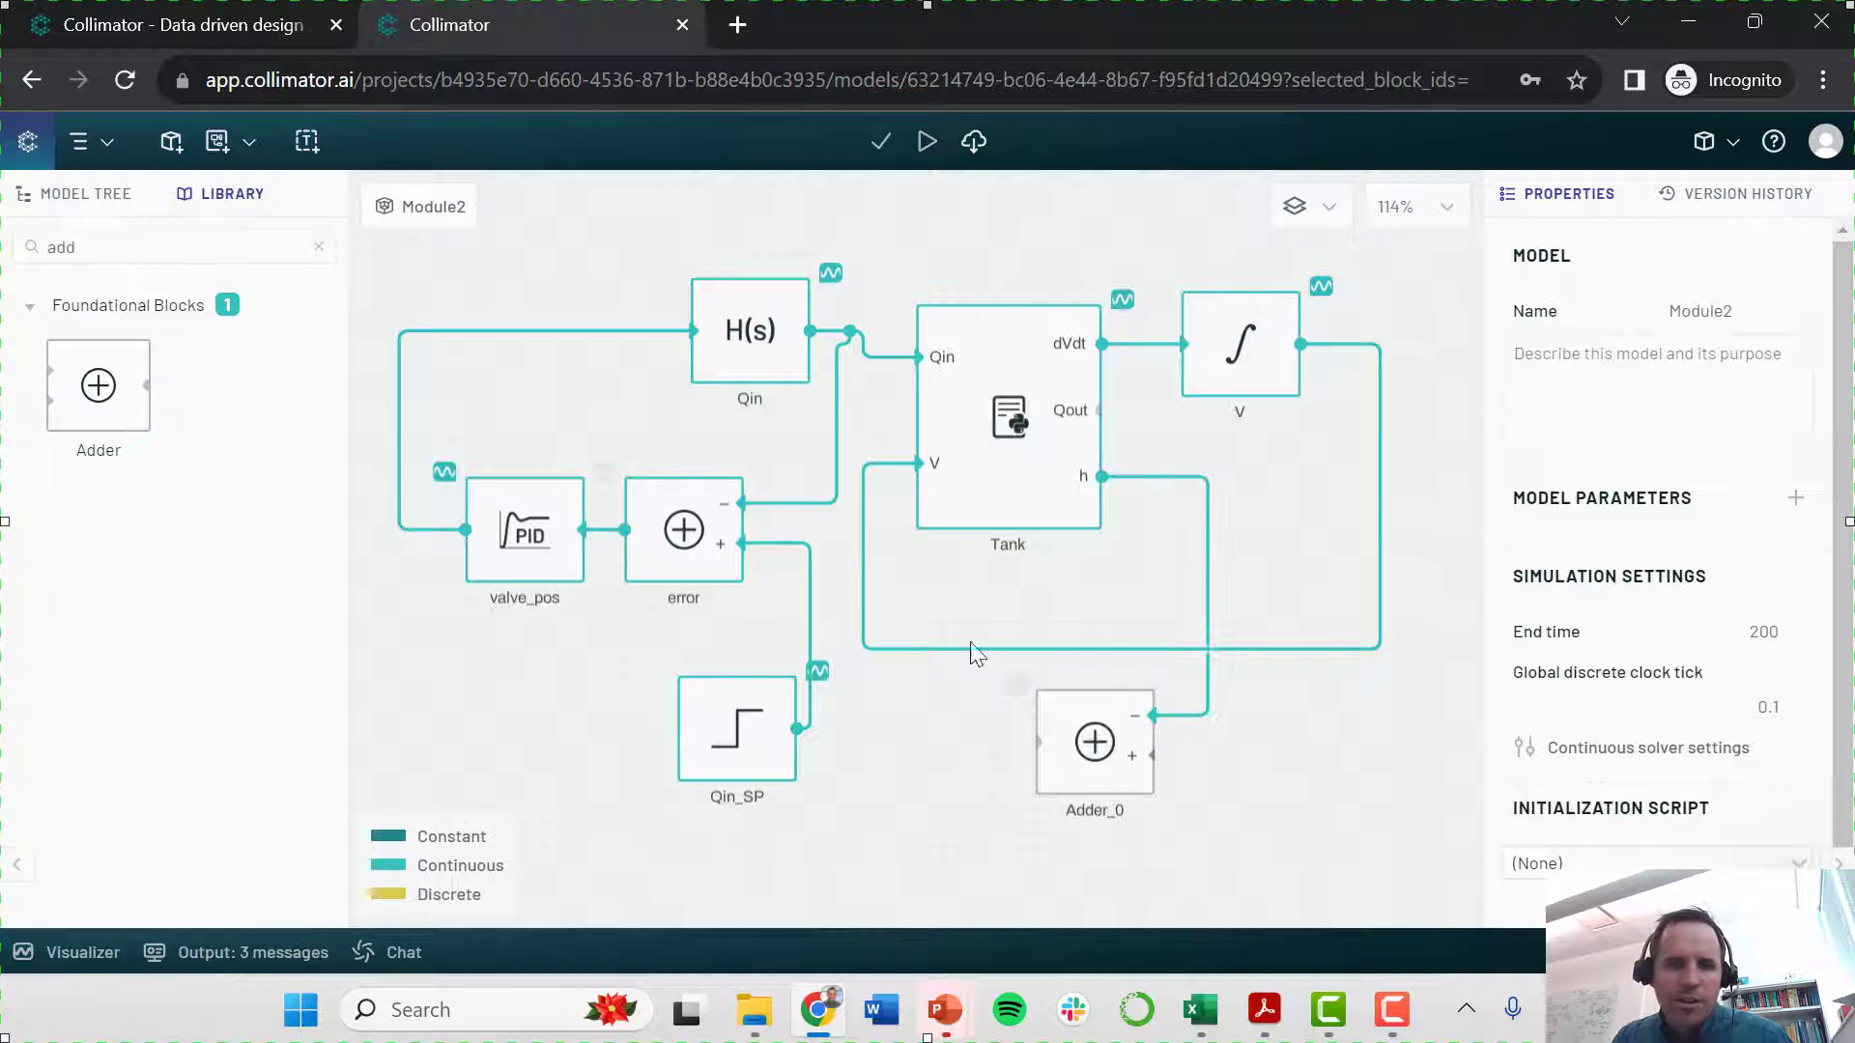
# - Delete the Qin_SP block and place a new Step block below and to the right of Adder_0
pyautogui.click(694, 740)
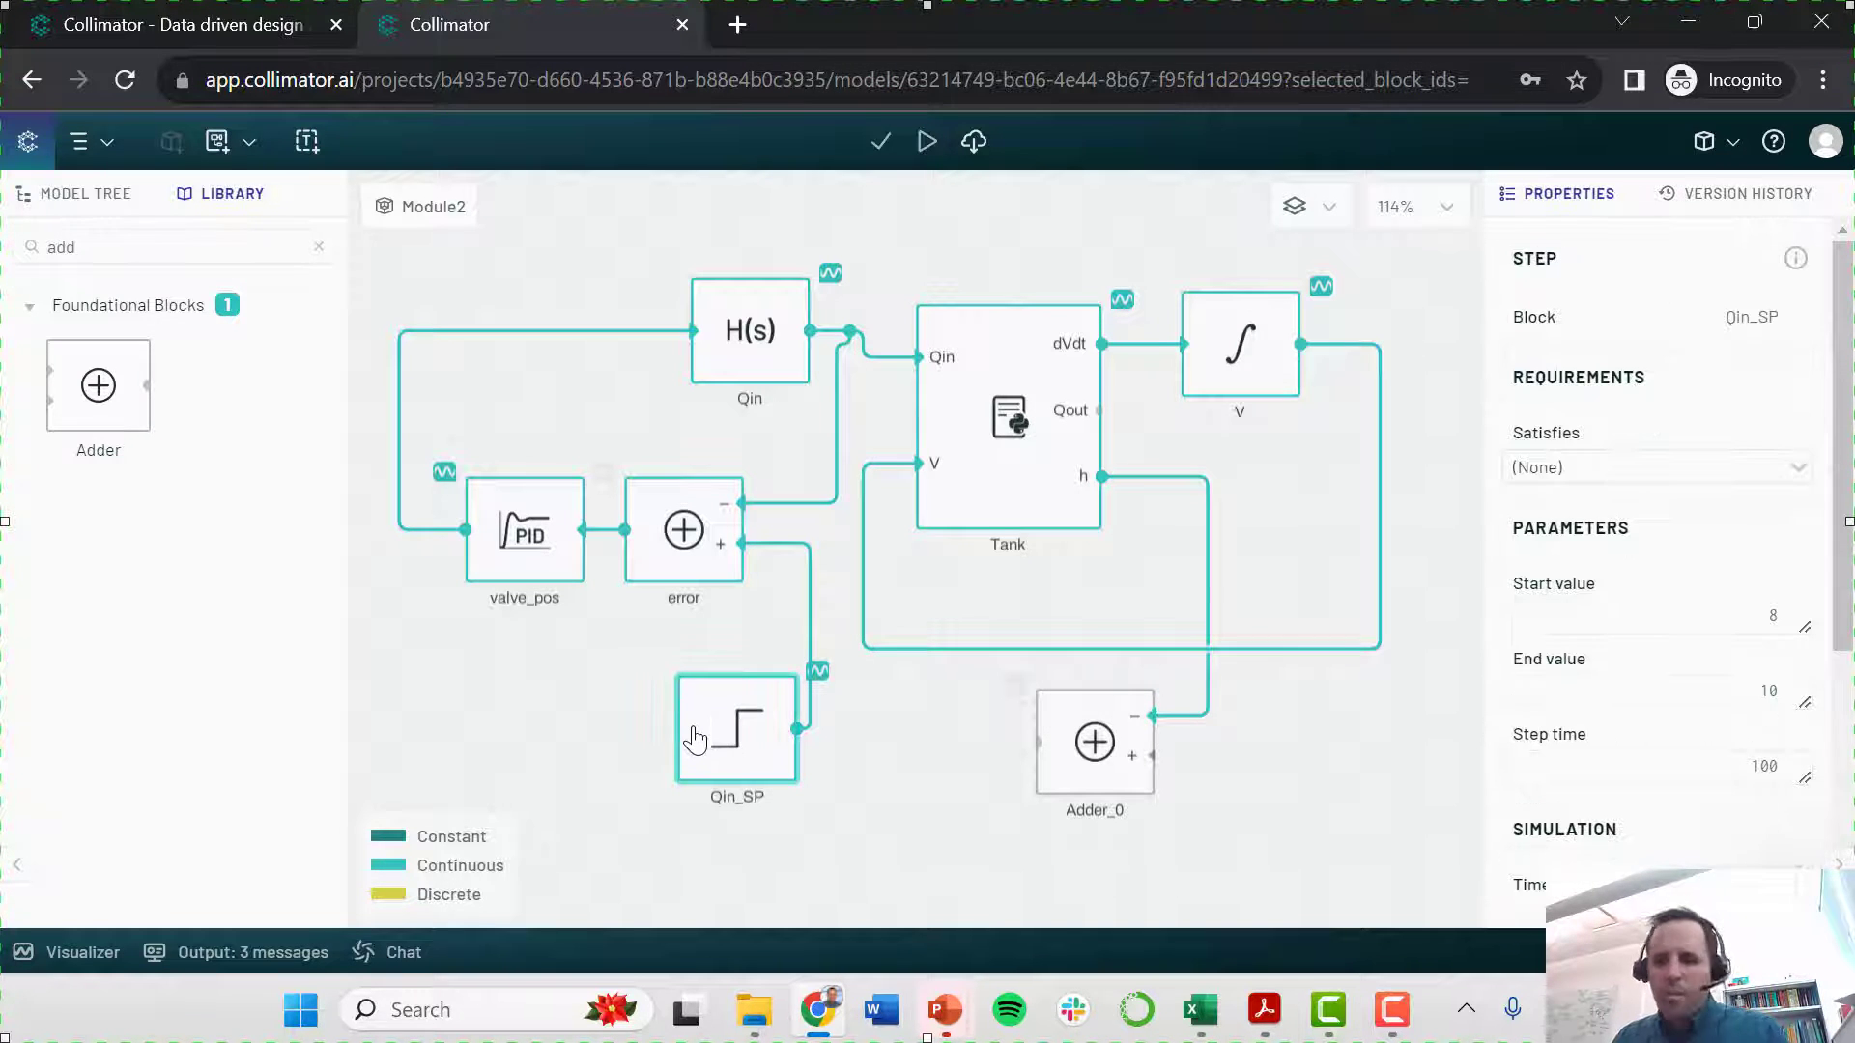
pyautogui.press('Delete')
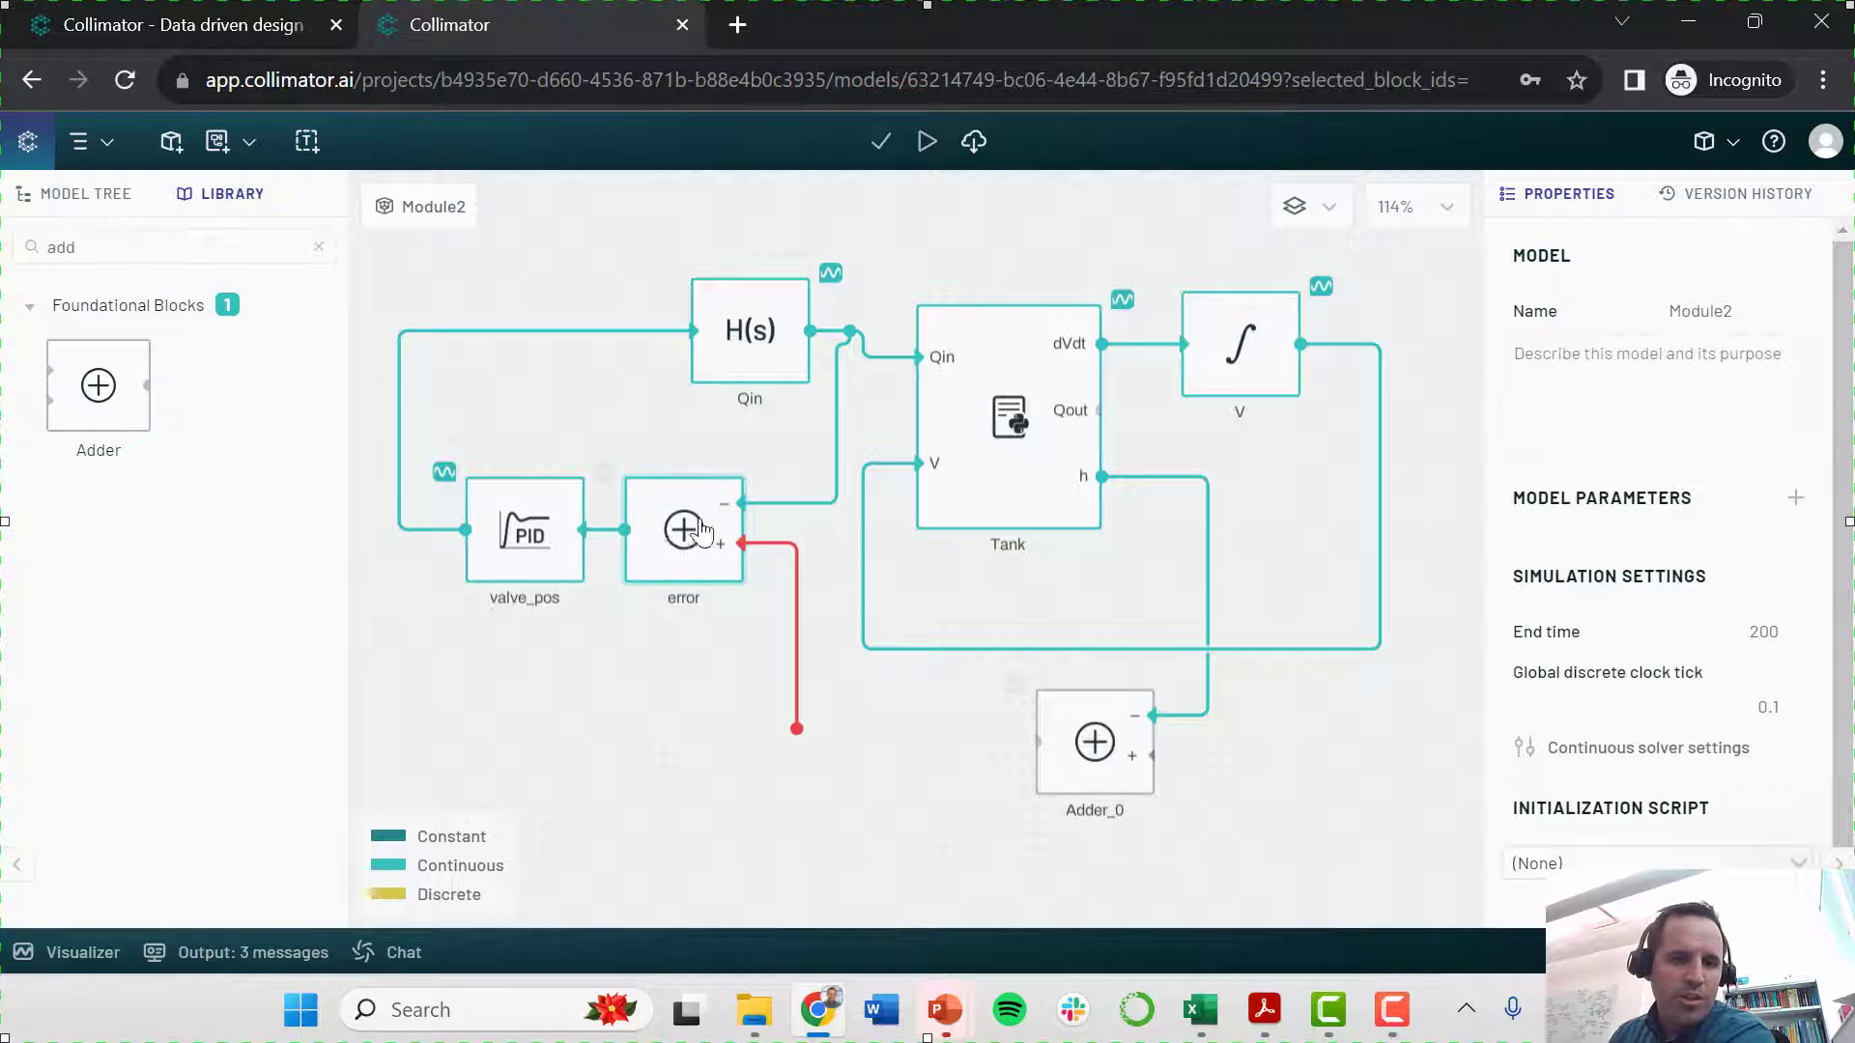
pyautogui.doubleClick(104, 246)
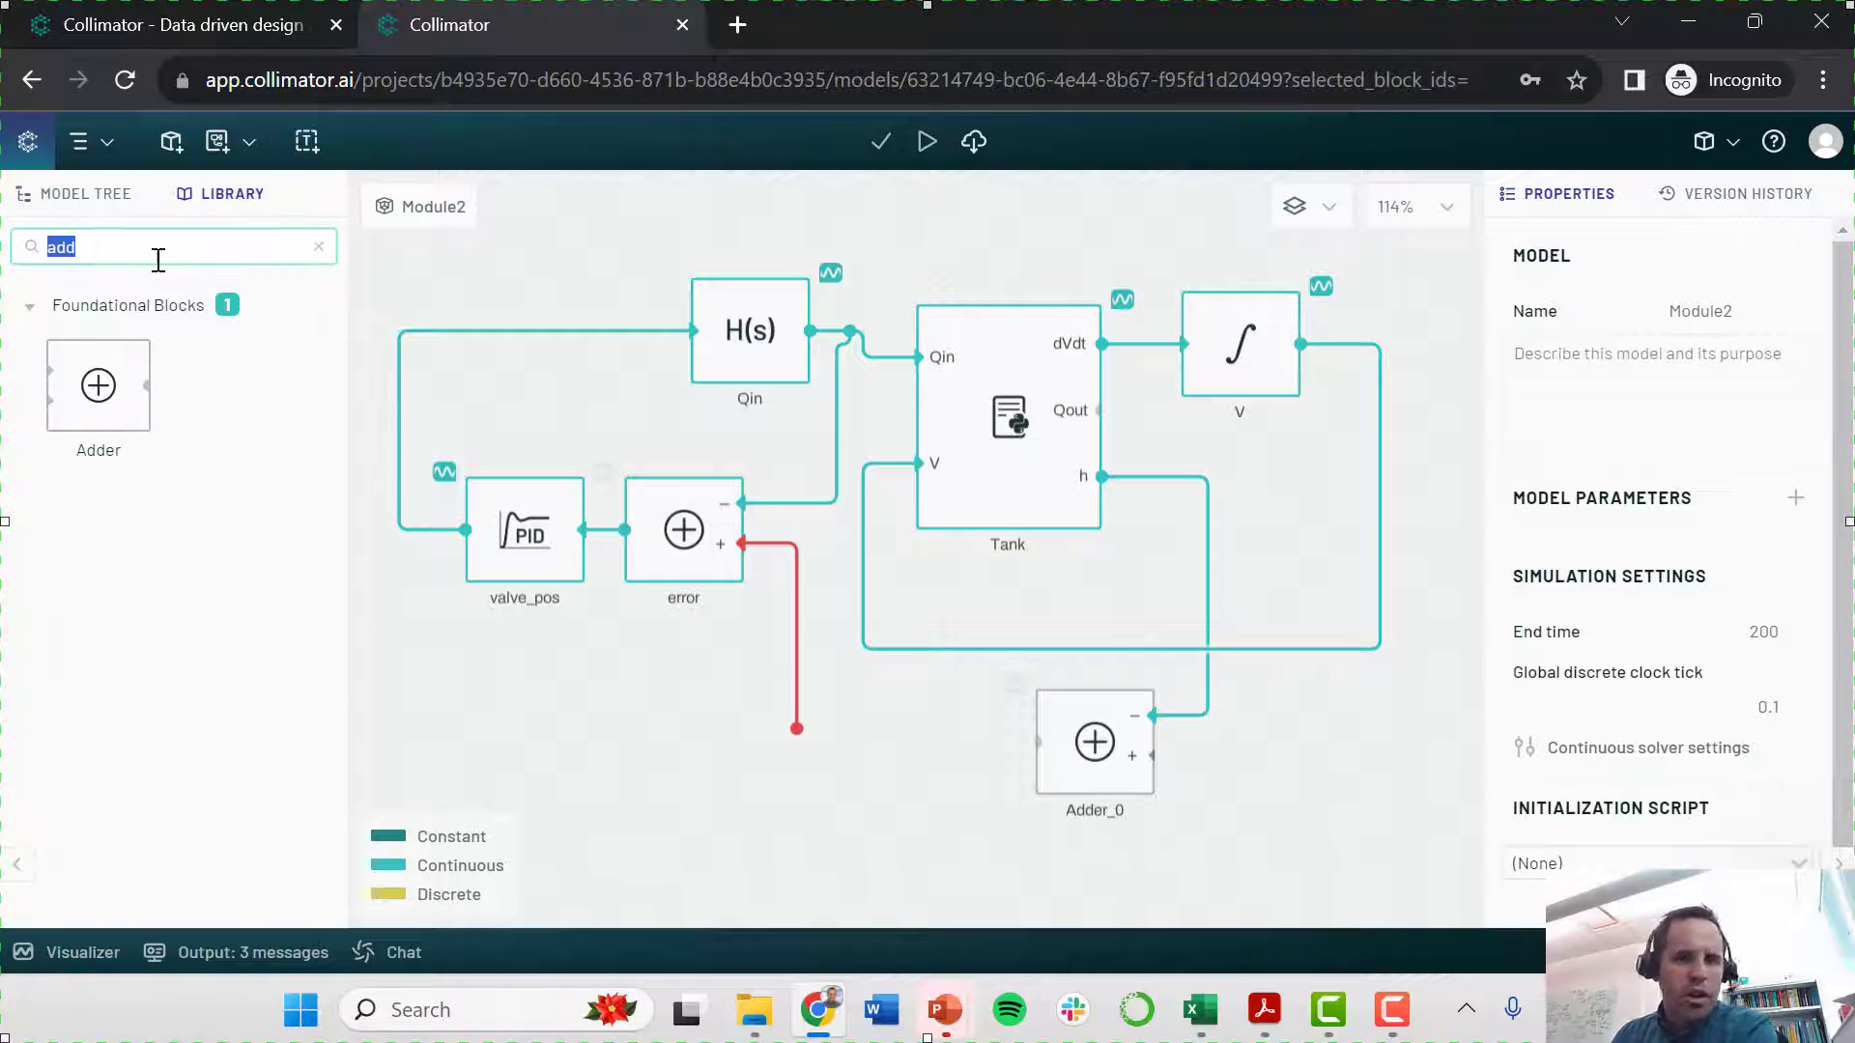
pyautogui.write('step')
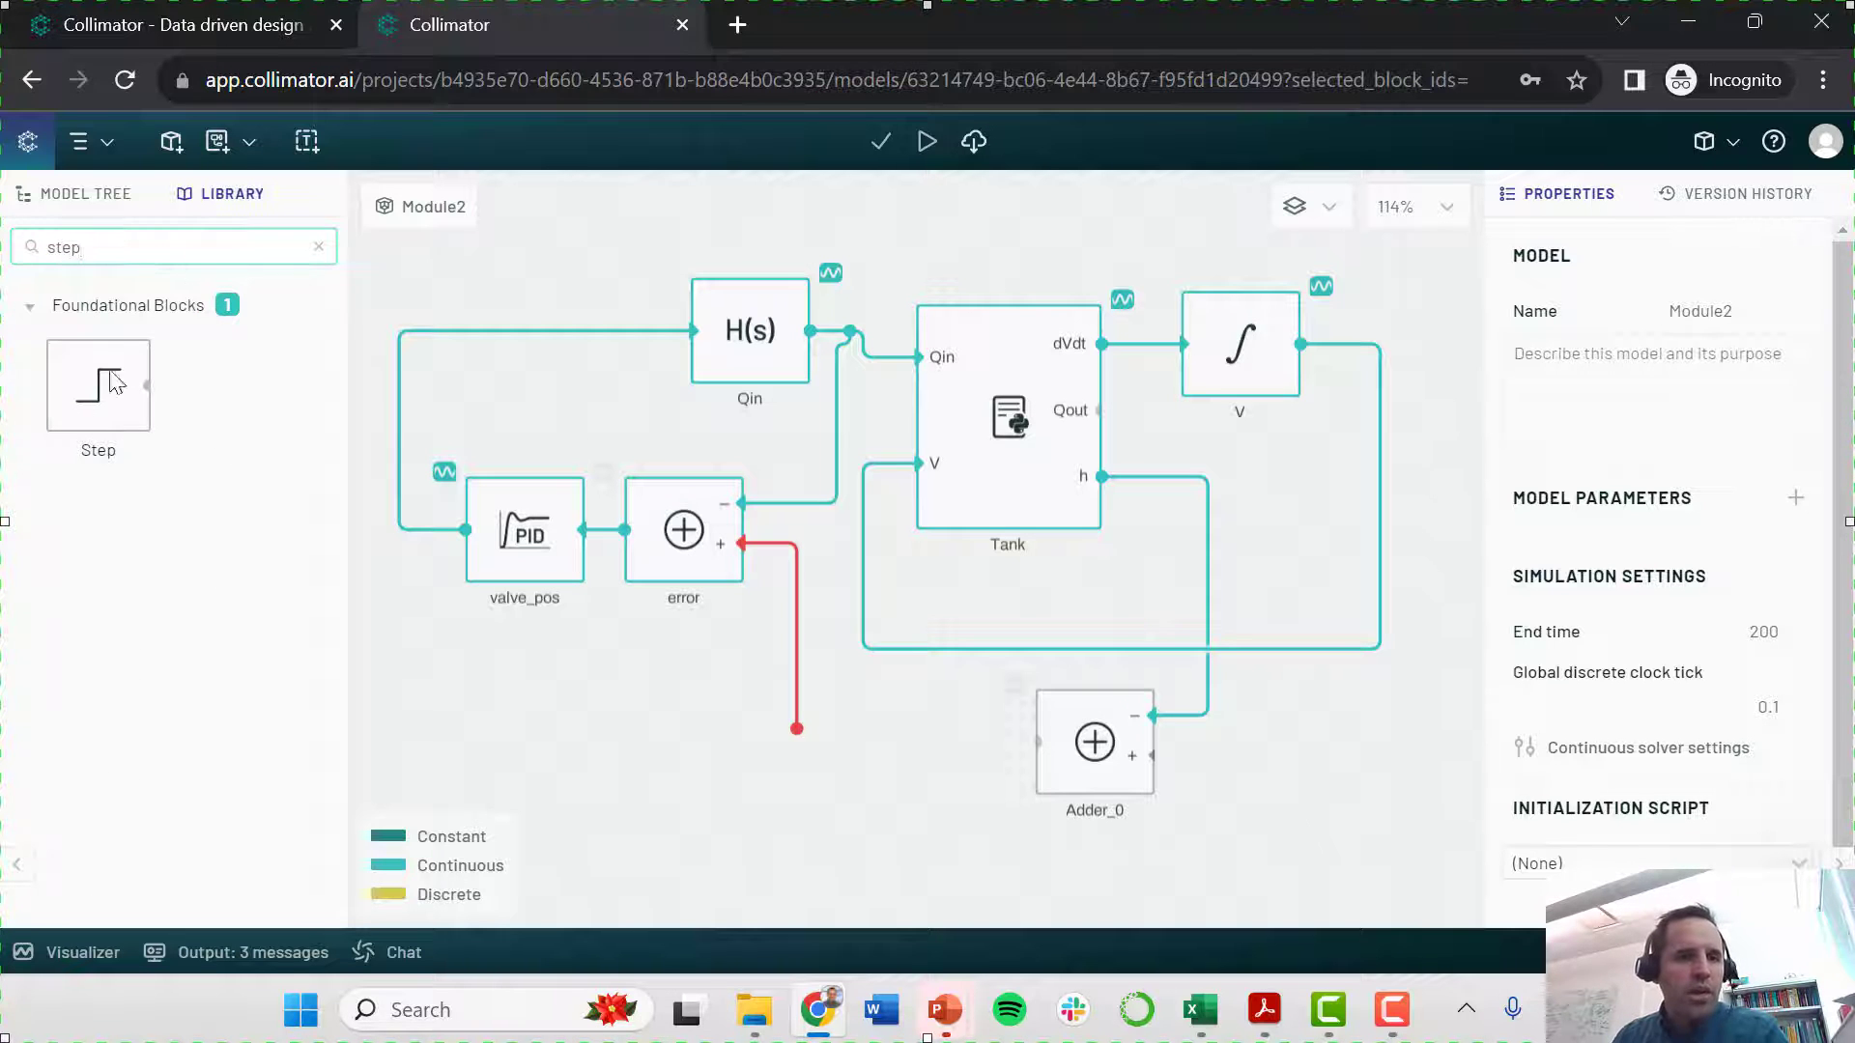
pyautogui.moveTo(101, 410); pyautogui.dragTo(1279, 806)
pyautogui.rightClick(1283, 814)
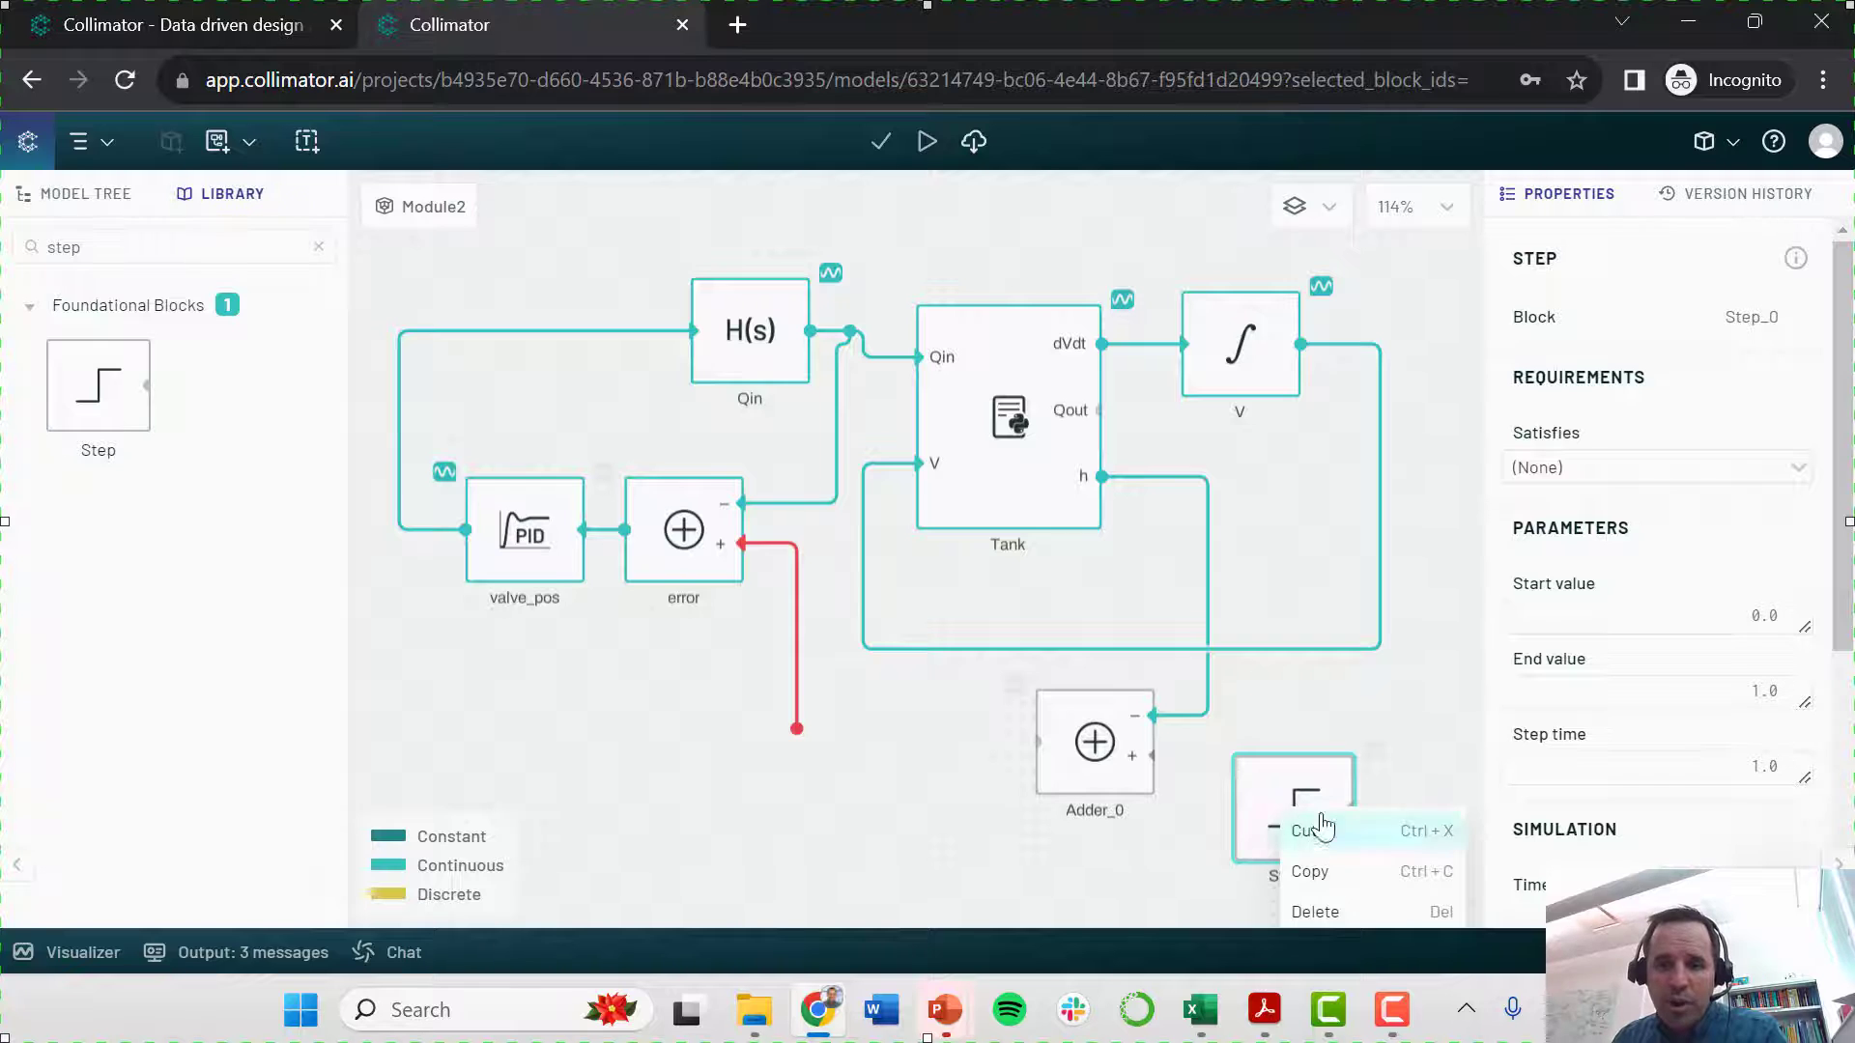
pyautogui.scroll(-3, 1300, 783)
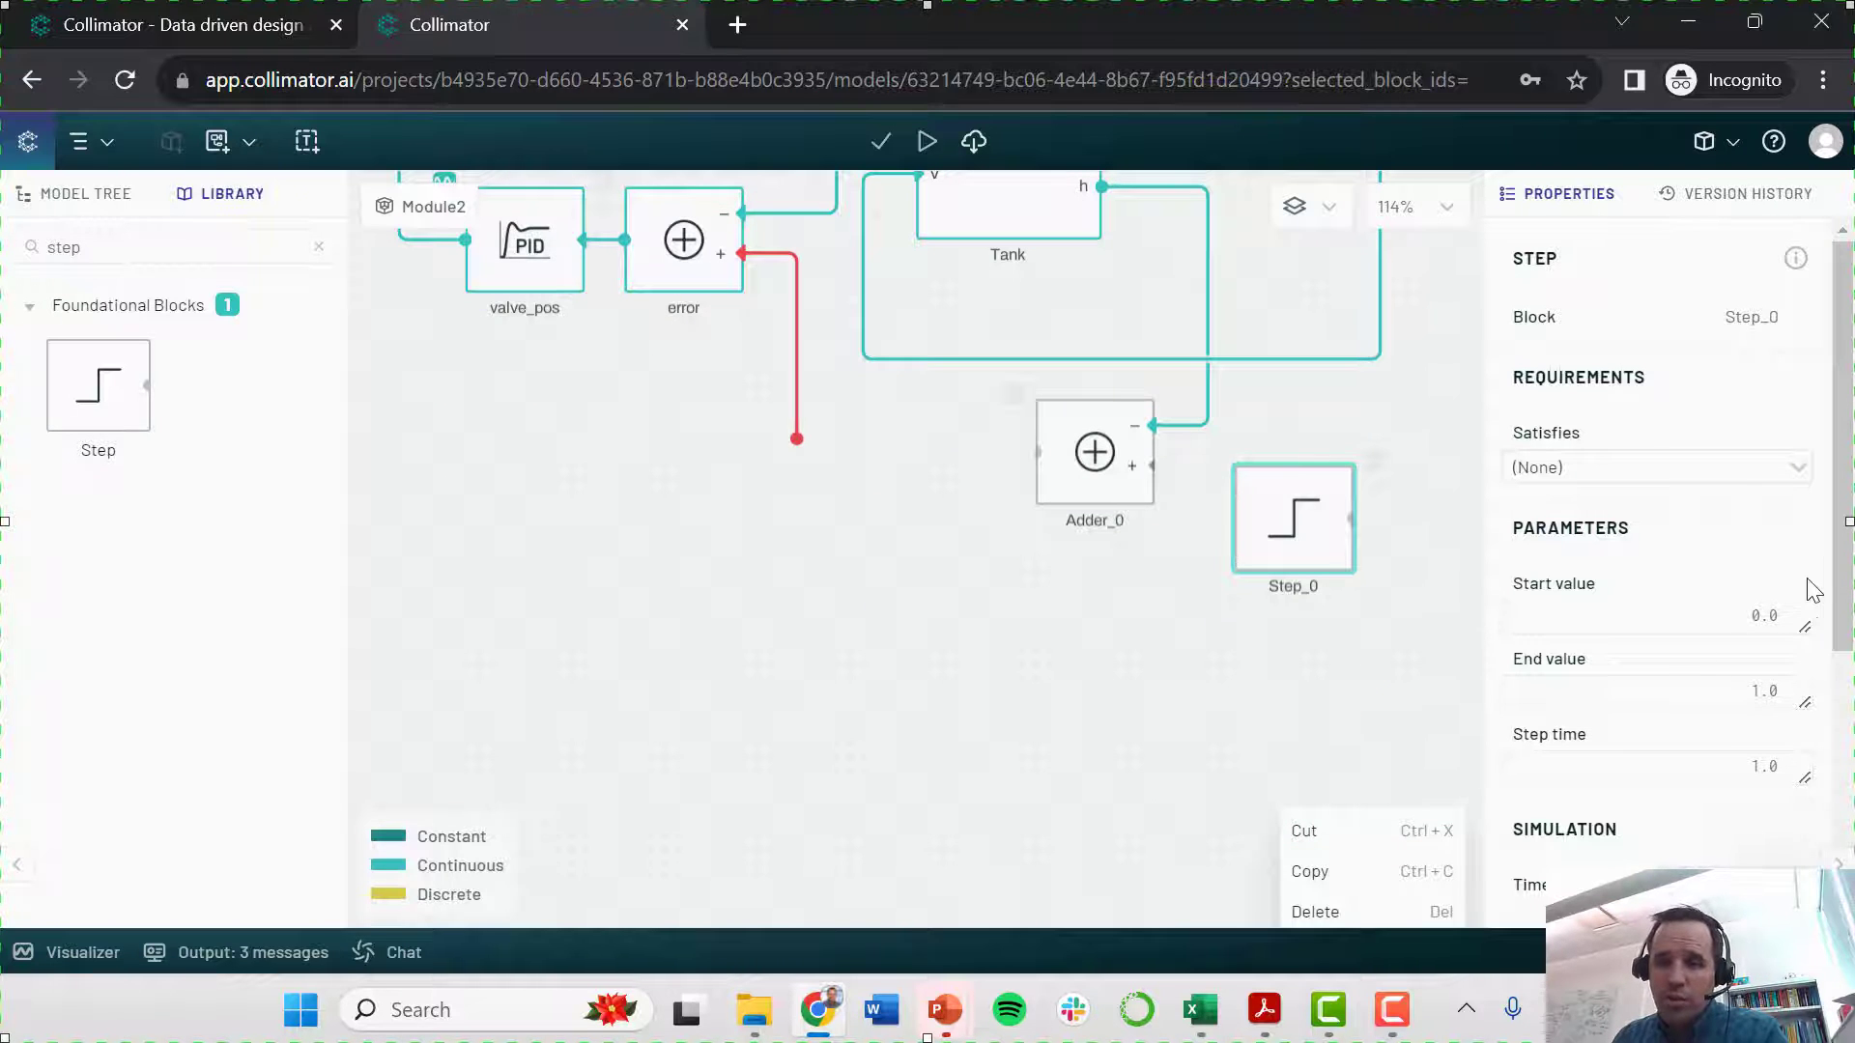
pyautogui.scroll(-1, 1816, 580)
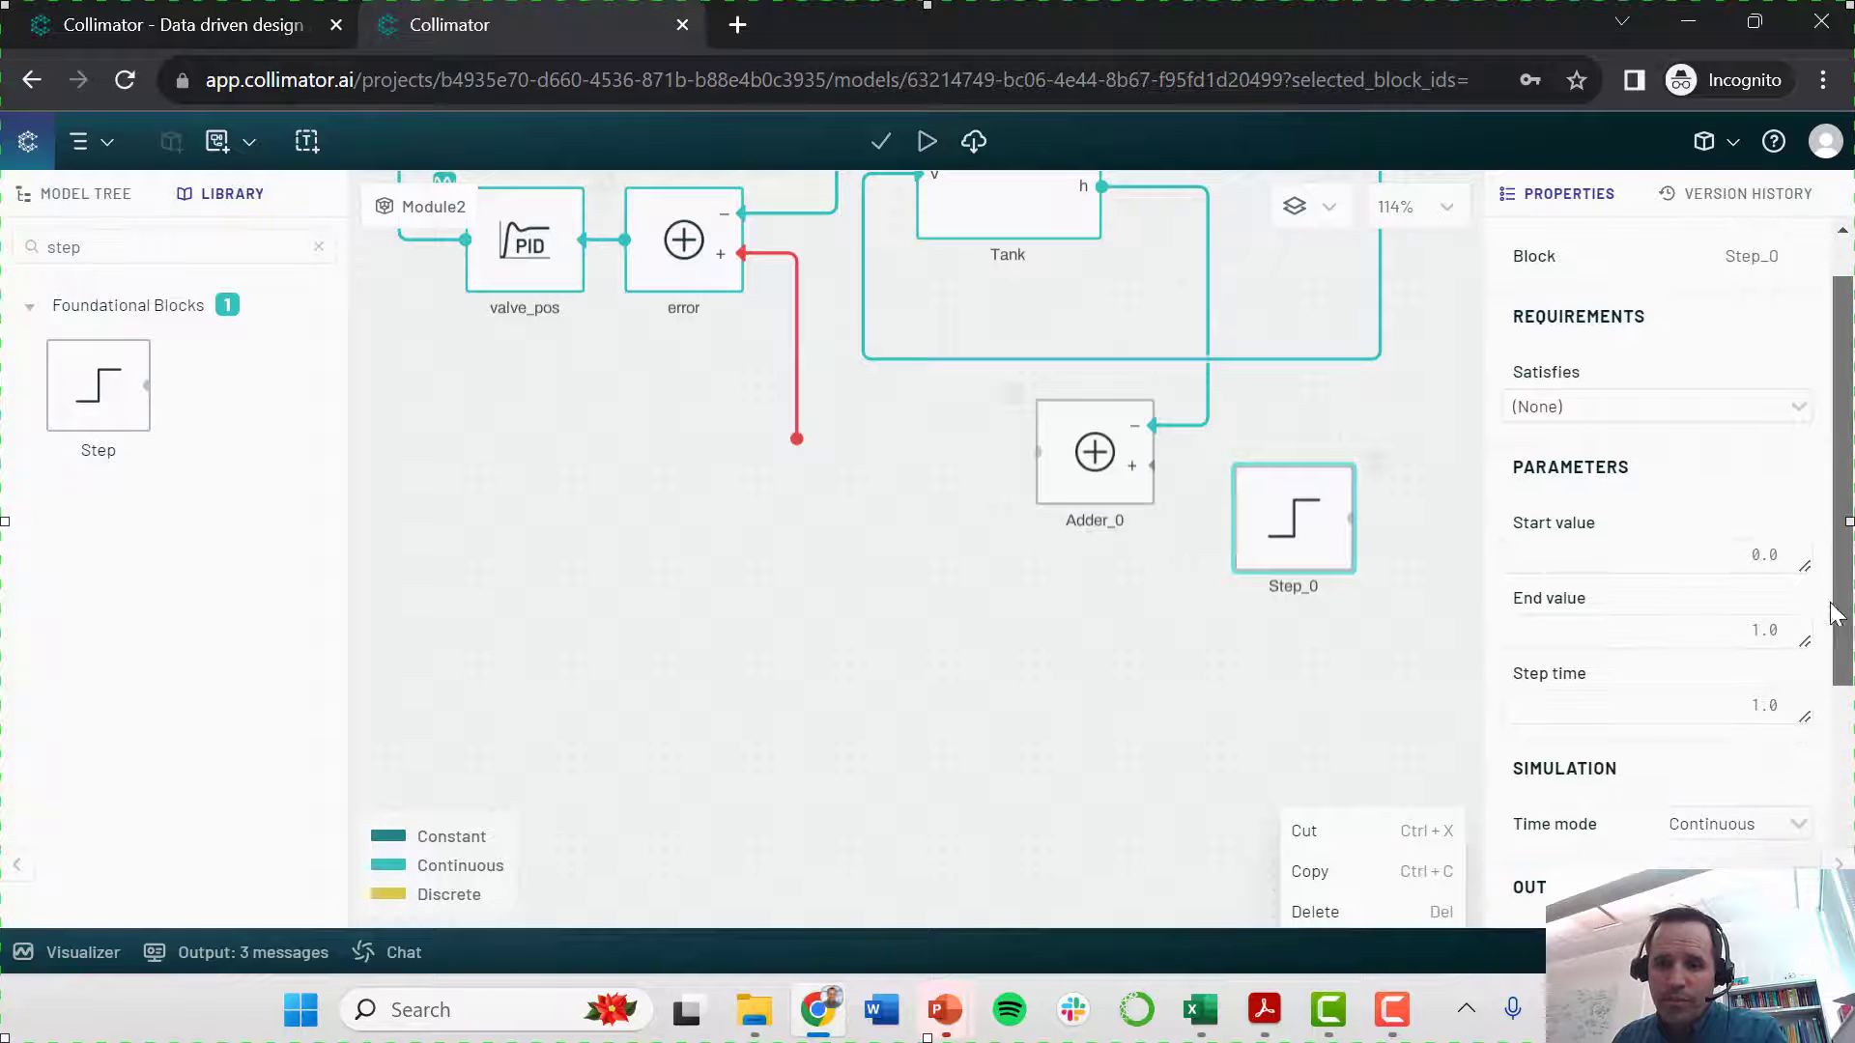
pyautogui.click(1215, 555)
# - Rename the new Step block to level_SP
pyautogui.click(1282, 527)
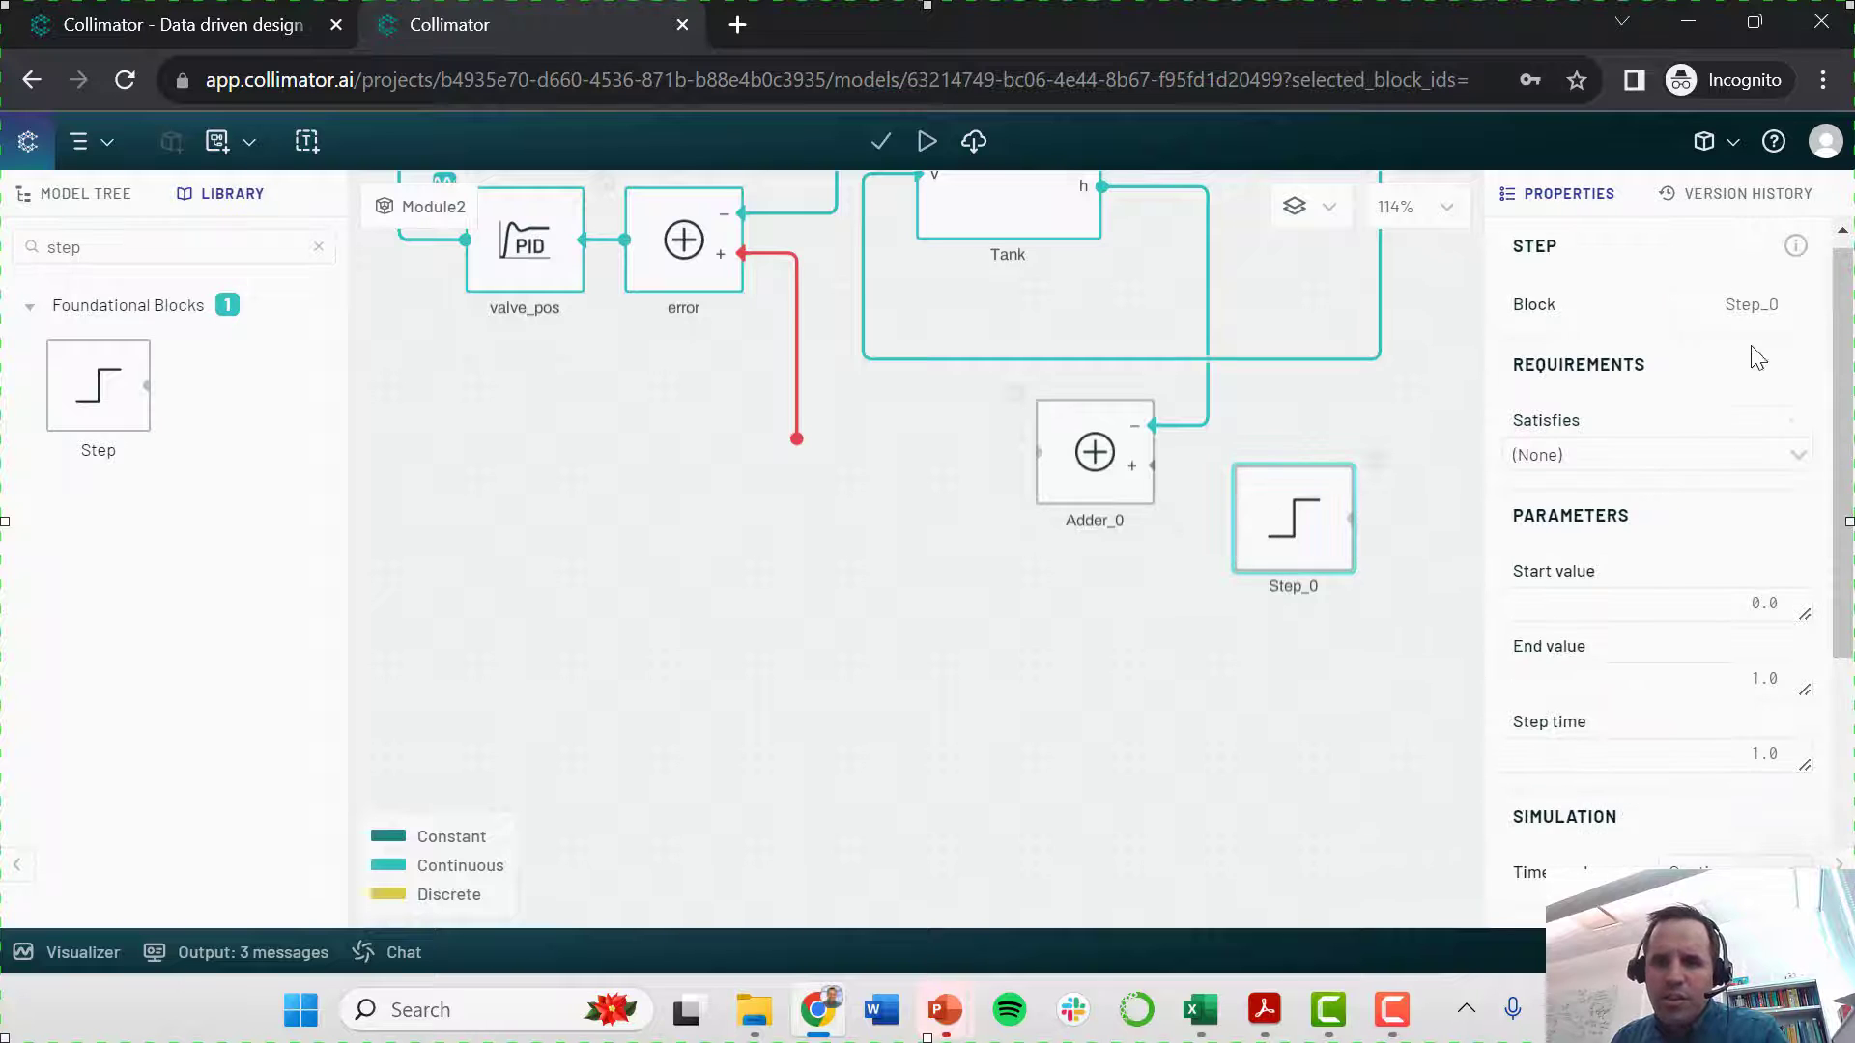
pyautogui.click(1748, 307)
pyautogui.press('BackSpace')
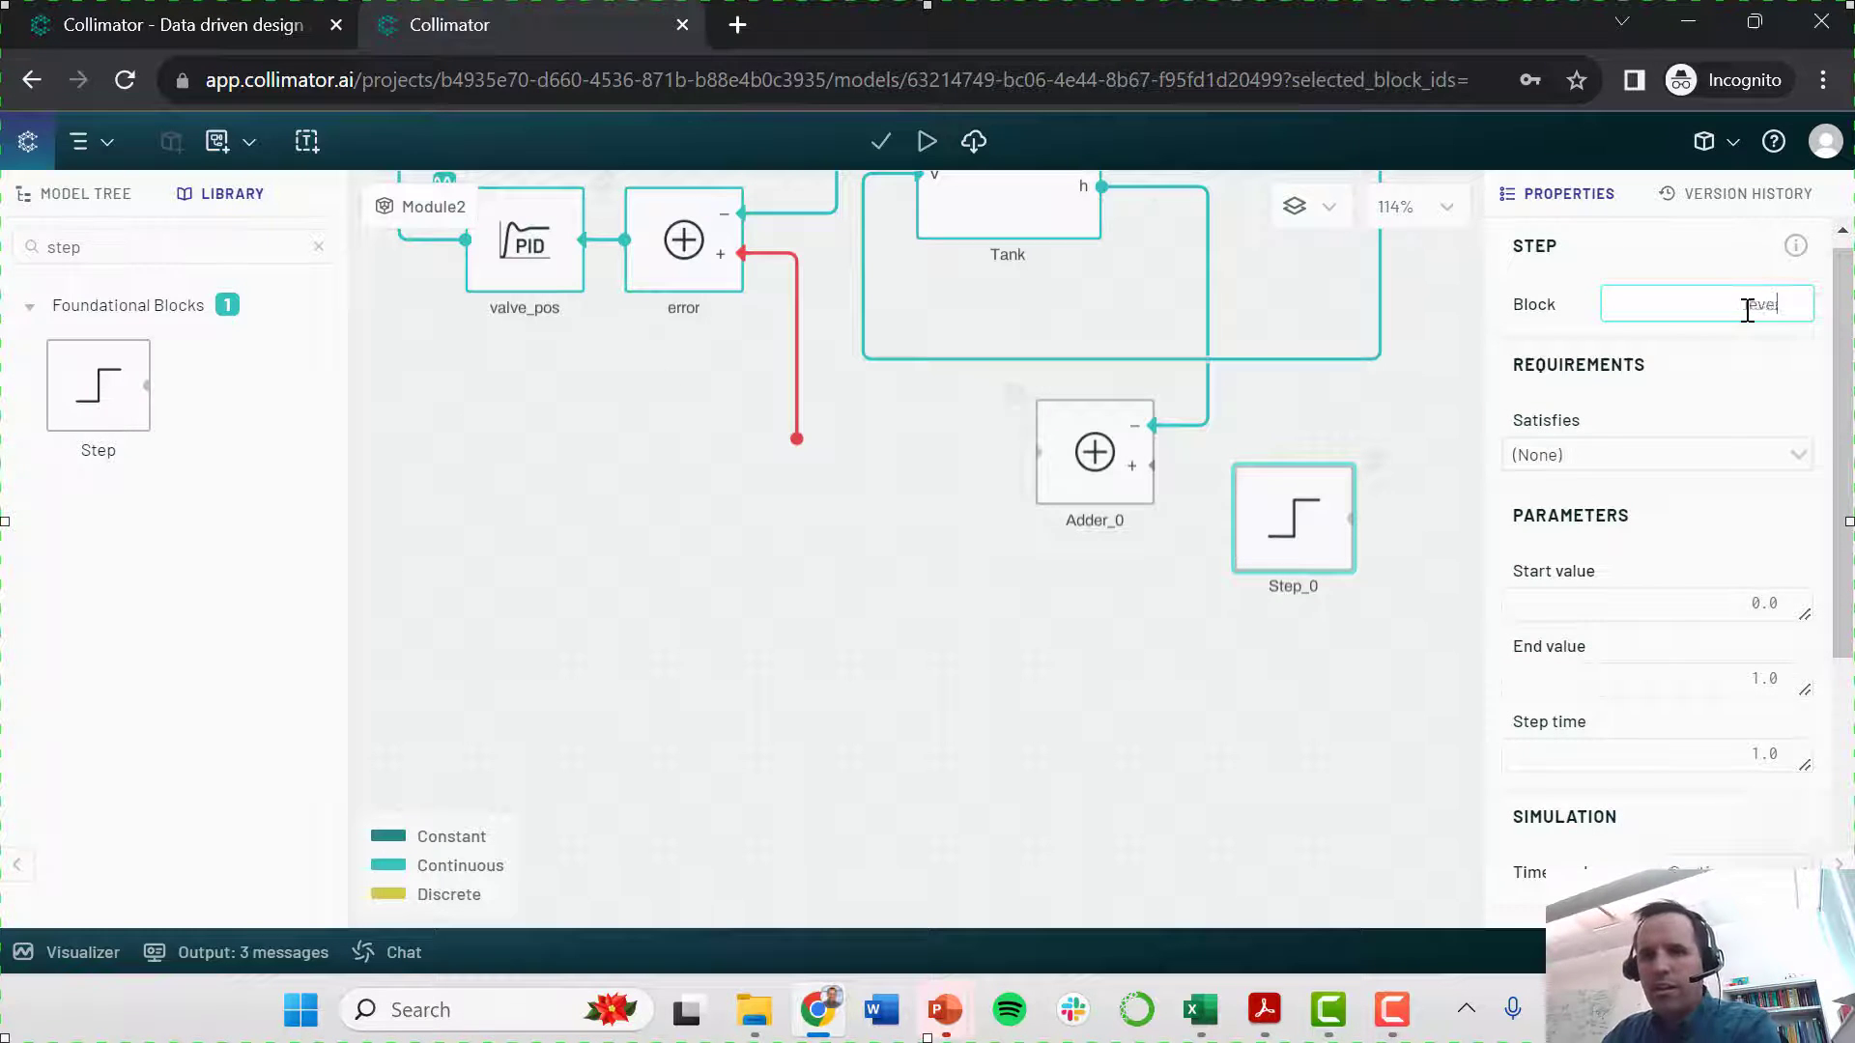
pyautogui.write('level_SP')
pyautogui.press('Return')
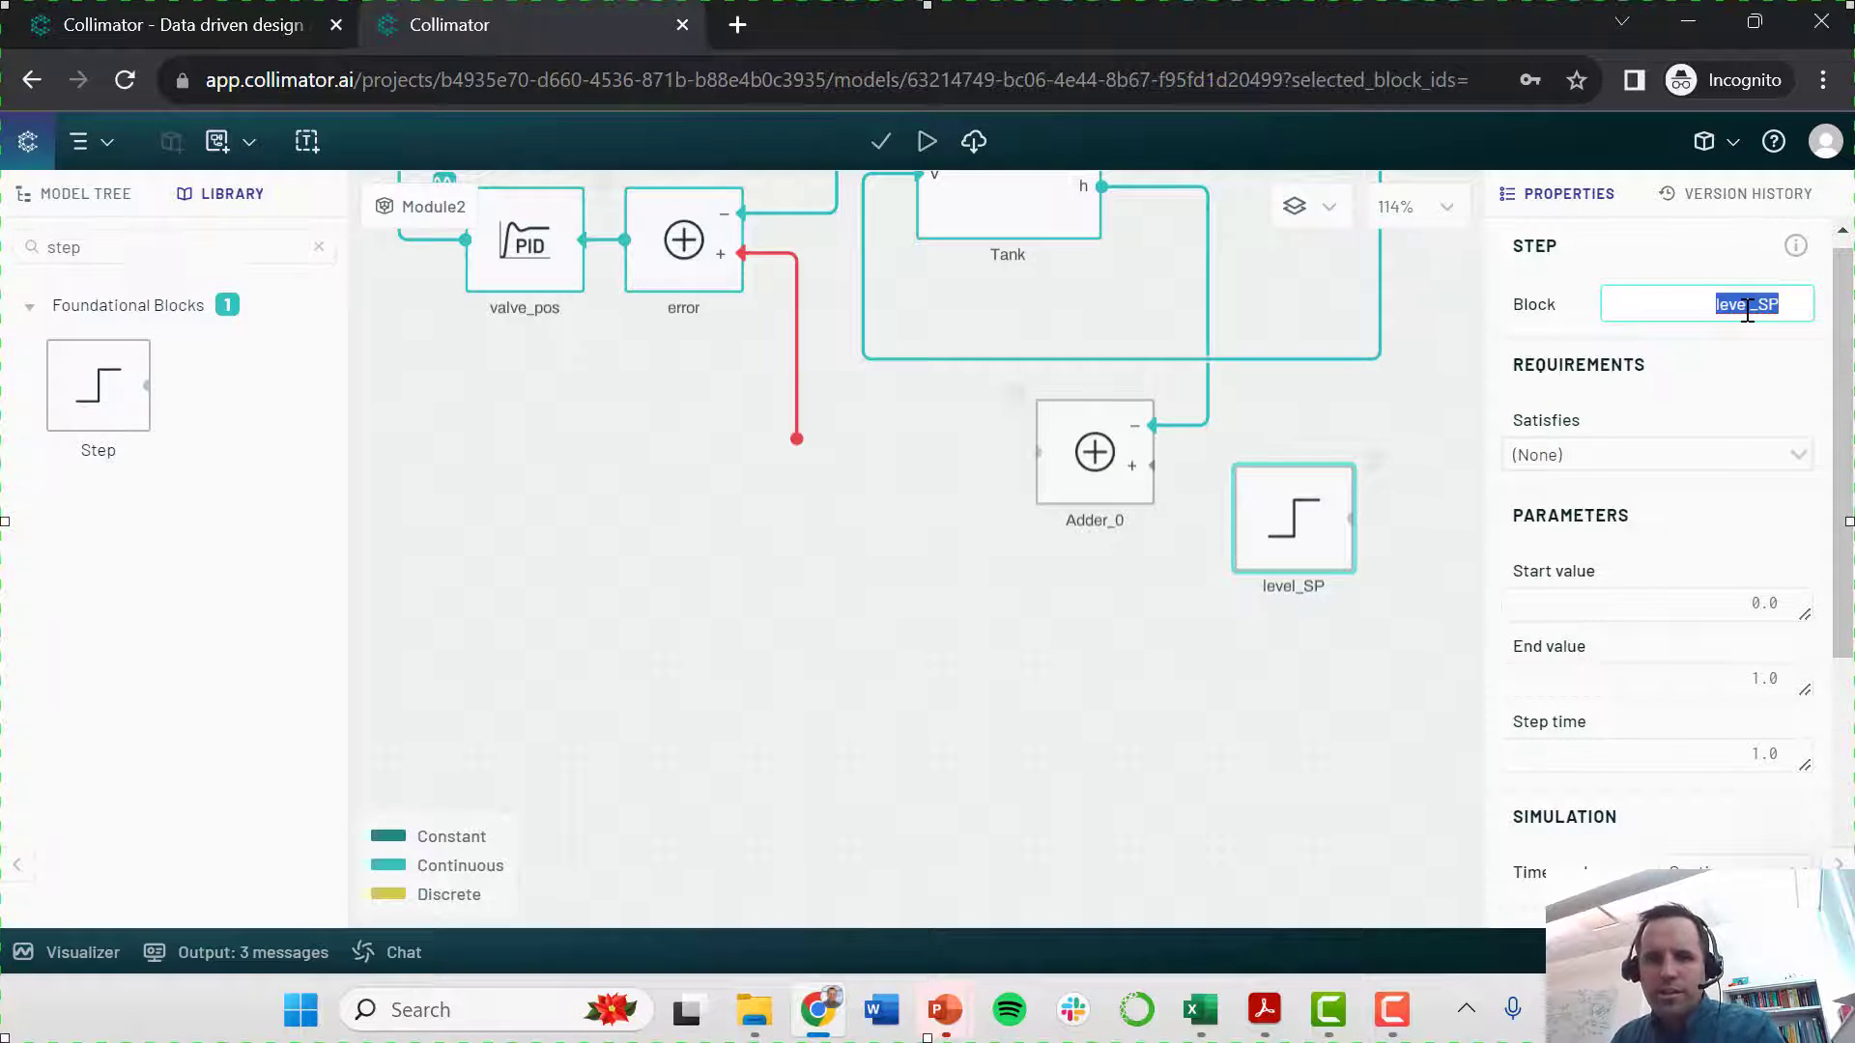
# - Flip the level_SP block horizontally and connect its output to the positive input of Adder_0
pyautogui.rightClick(1306, 532)
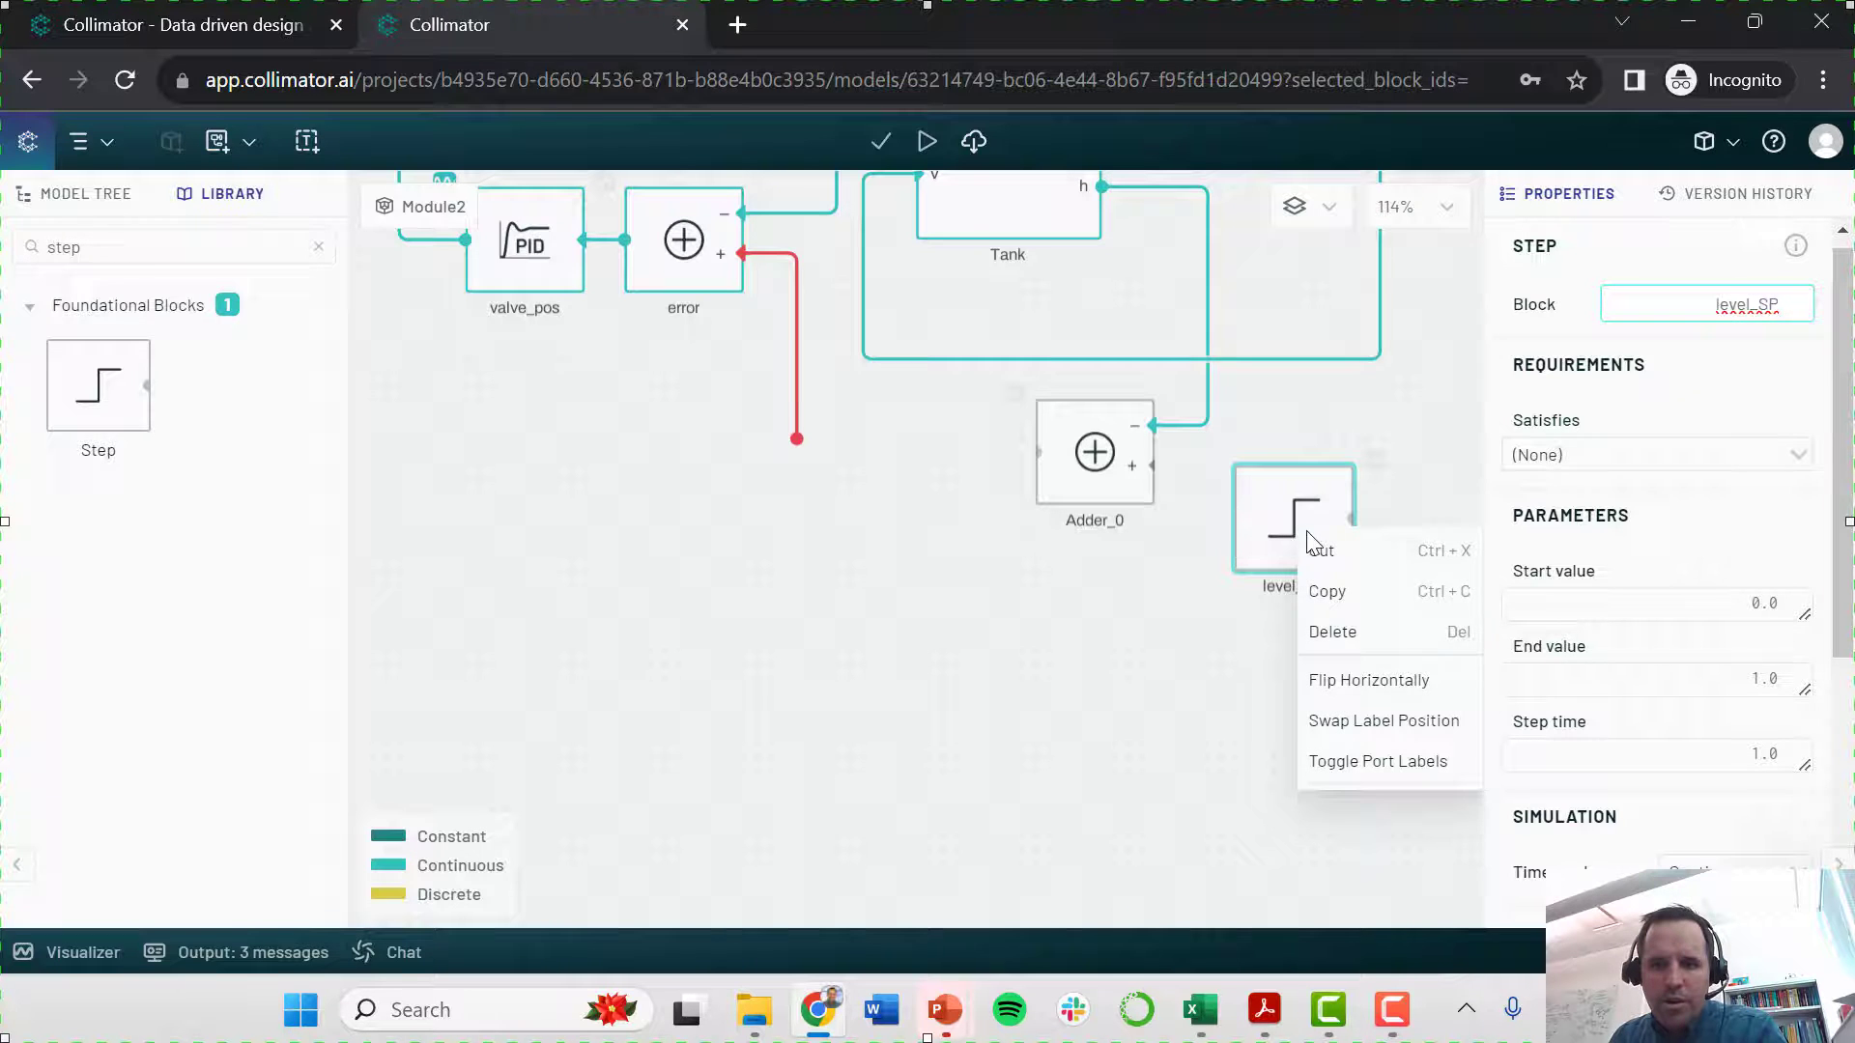
pyautogui.click(1353, 676)
pyautogui.moveTo(1236, 520); pyautogui.dragTo(1155, 470)
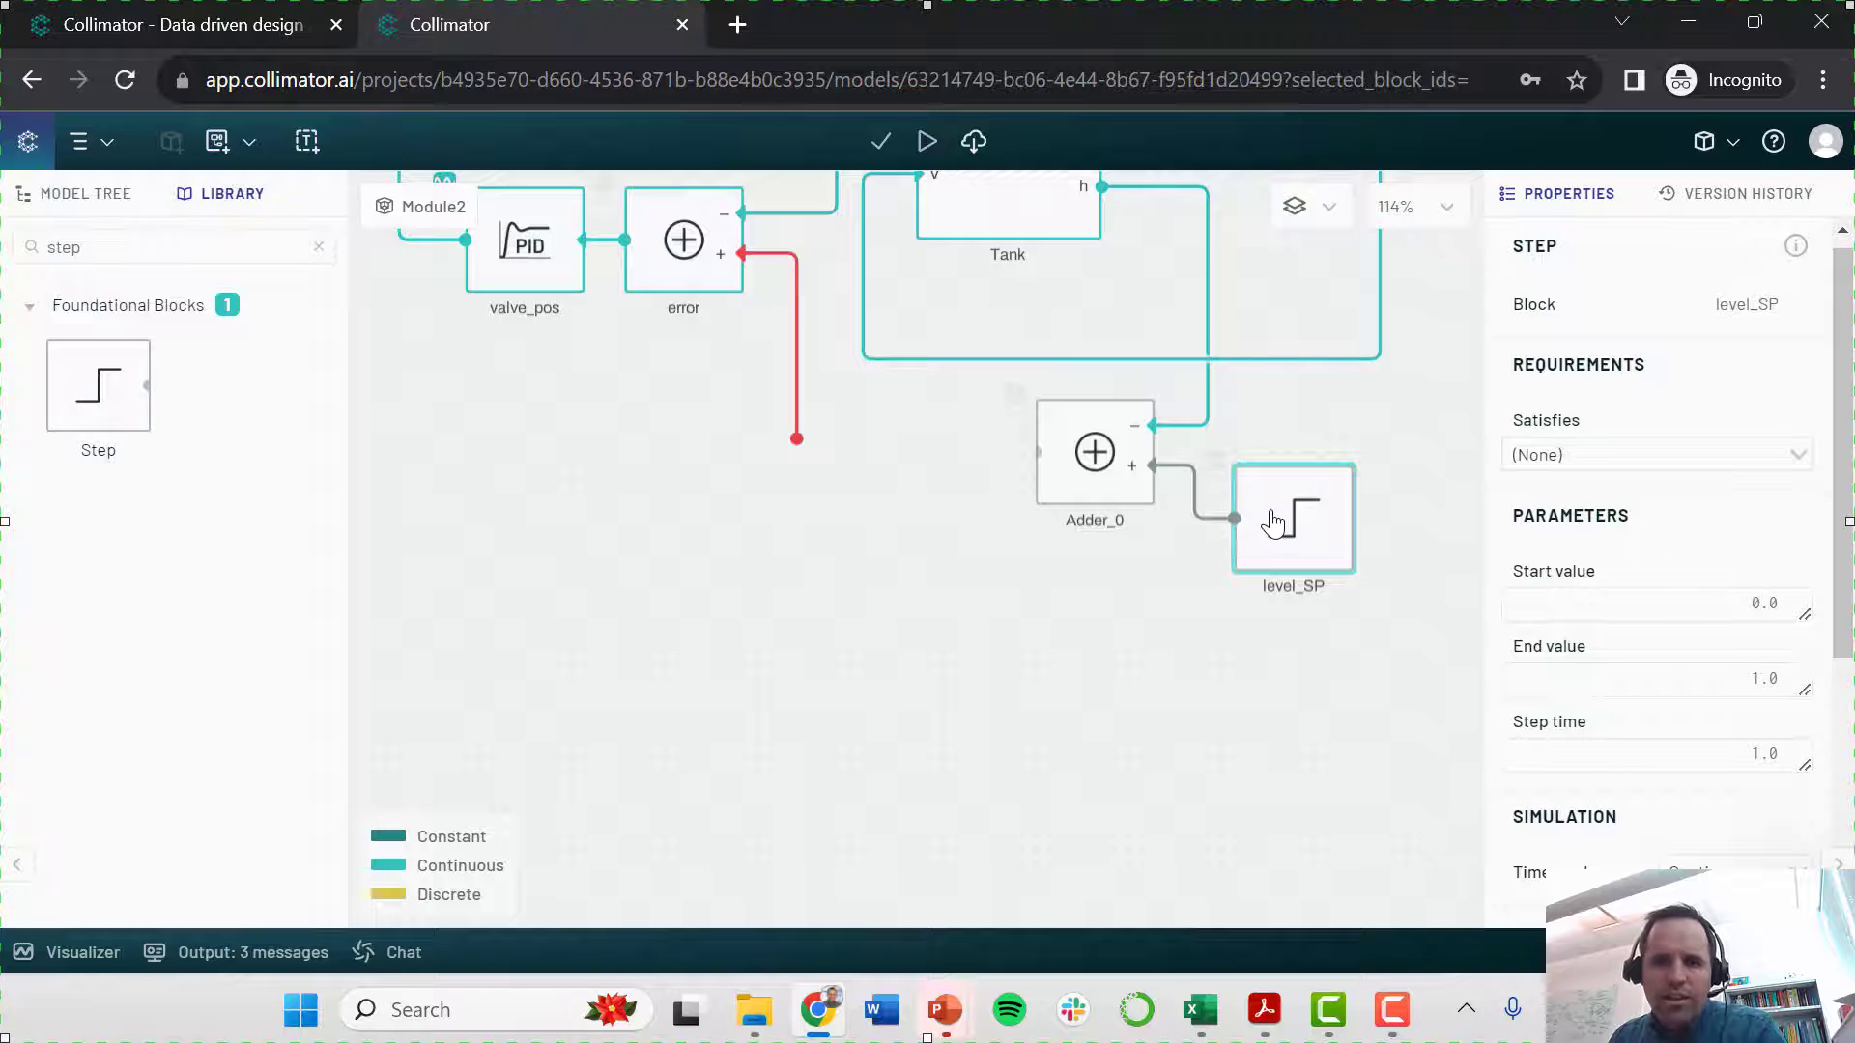
# - Set the level_SP block's step time to 100, start value to 6 and end value to 10, and enable plotting of its output
pyautogui.click(1677, 750)
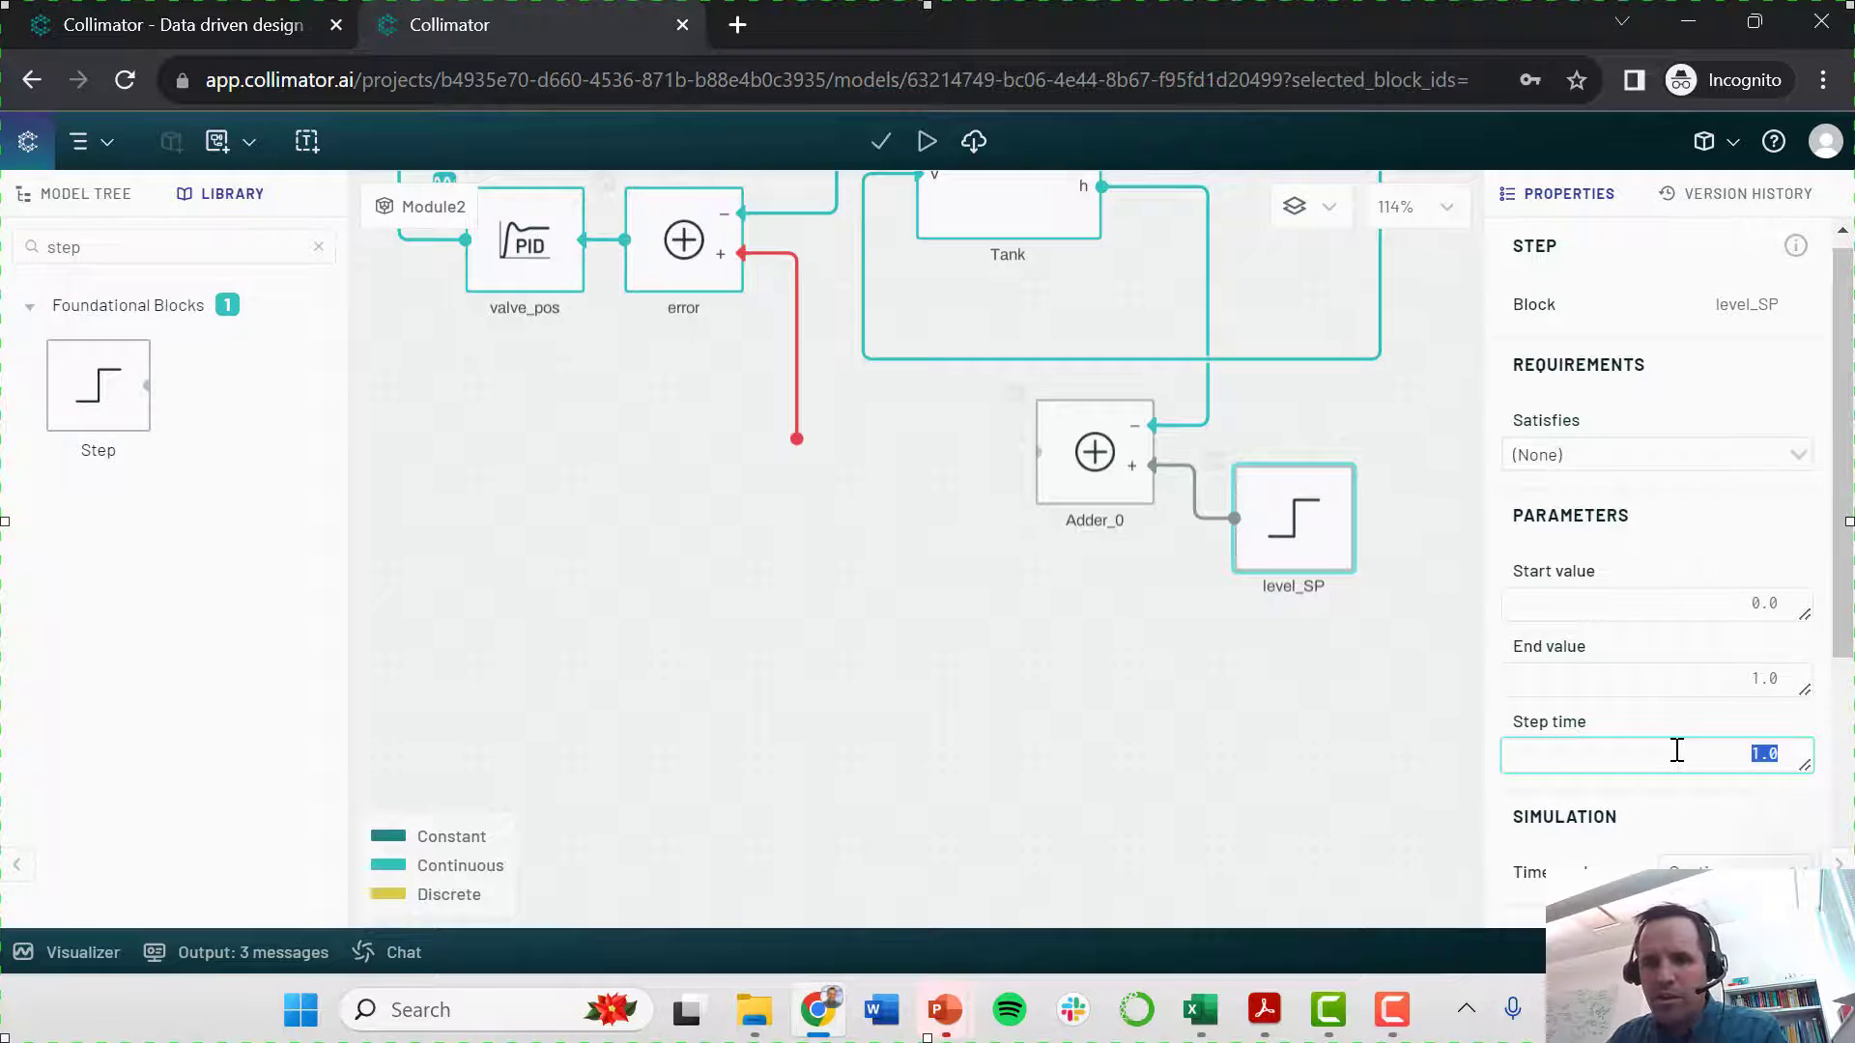
pyautogui.click(1734, 601)
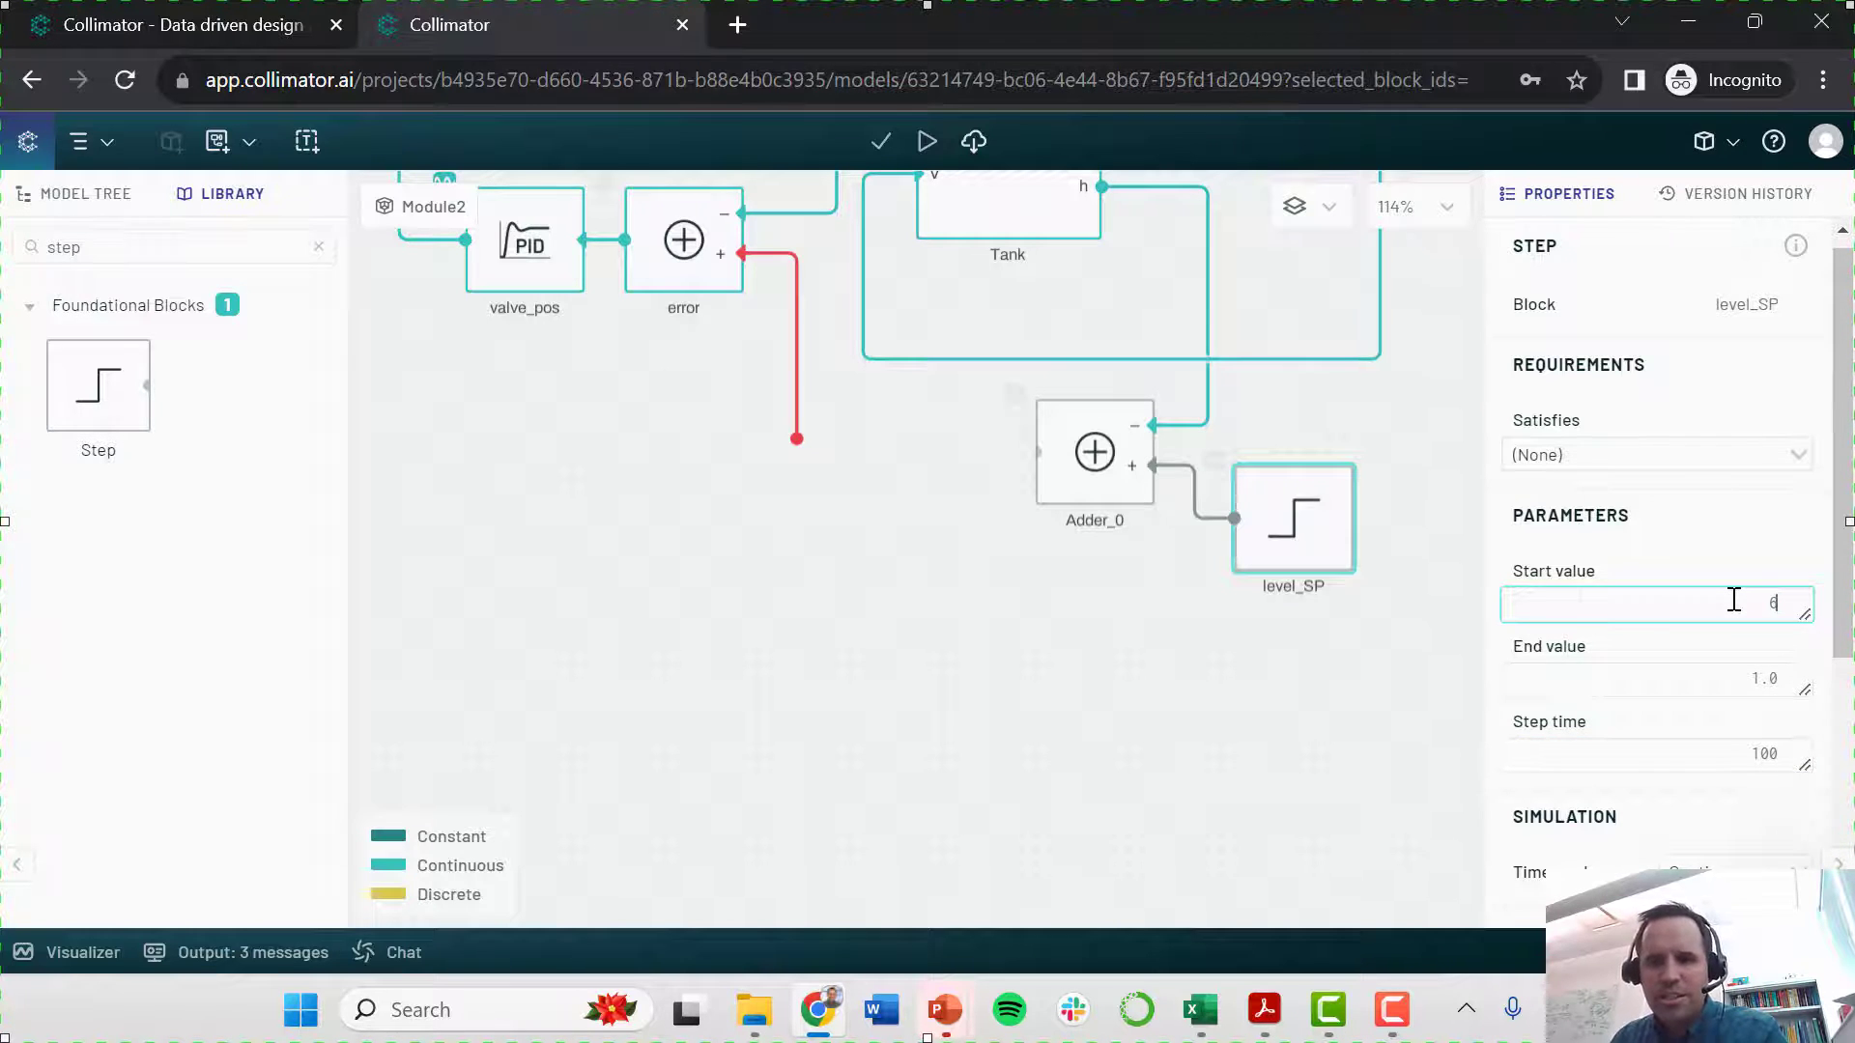
pyautogui.click(1708, 681)
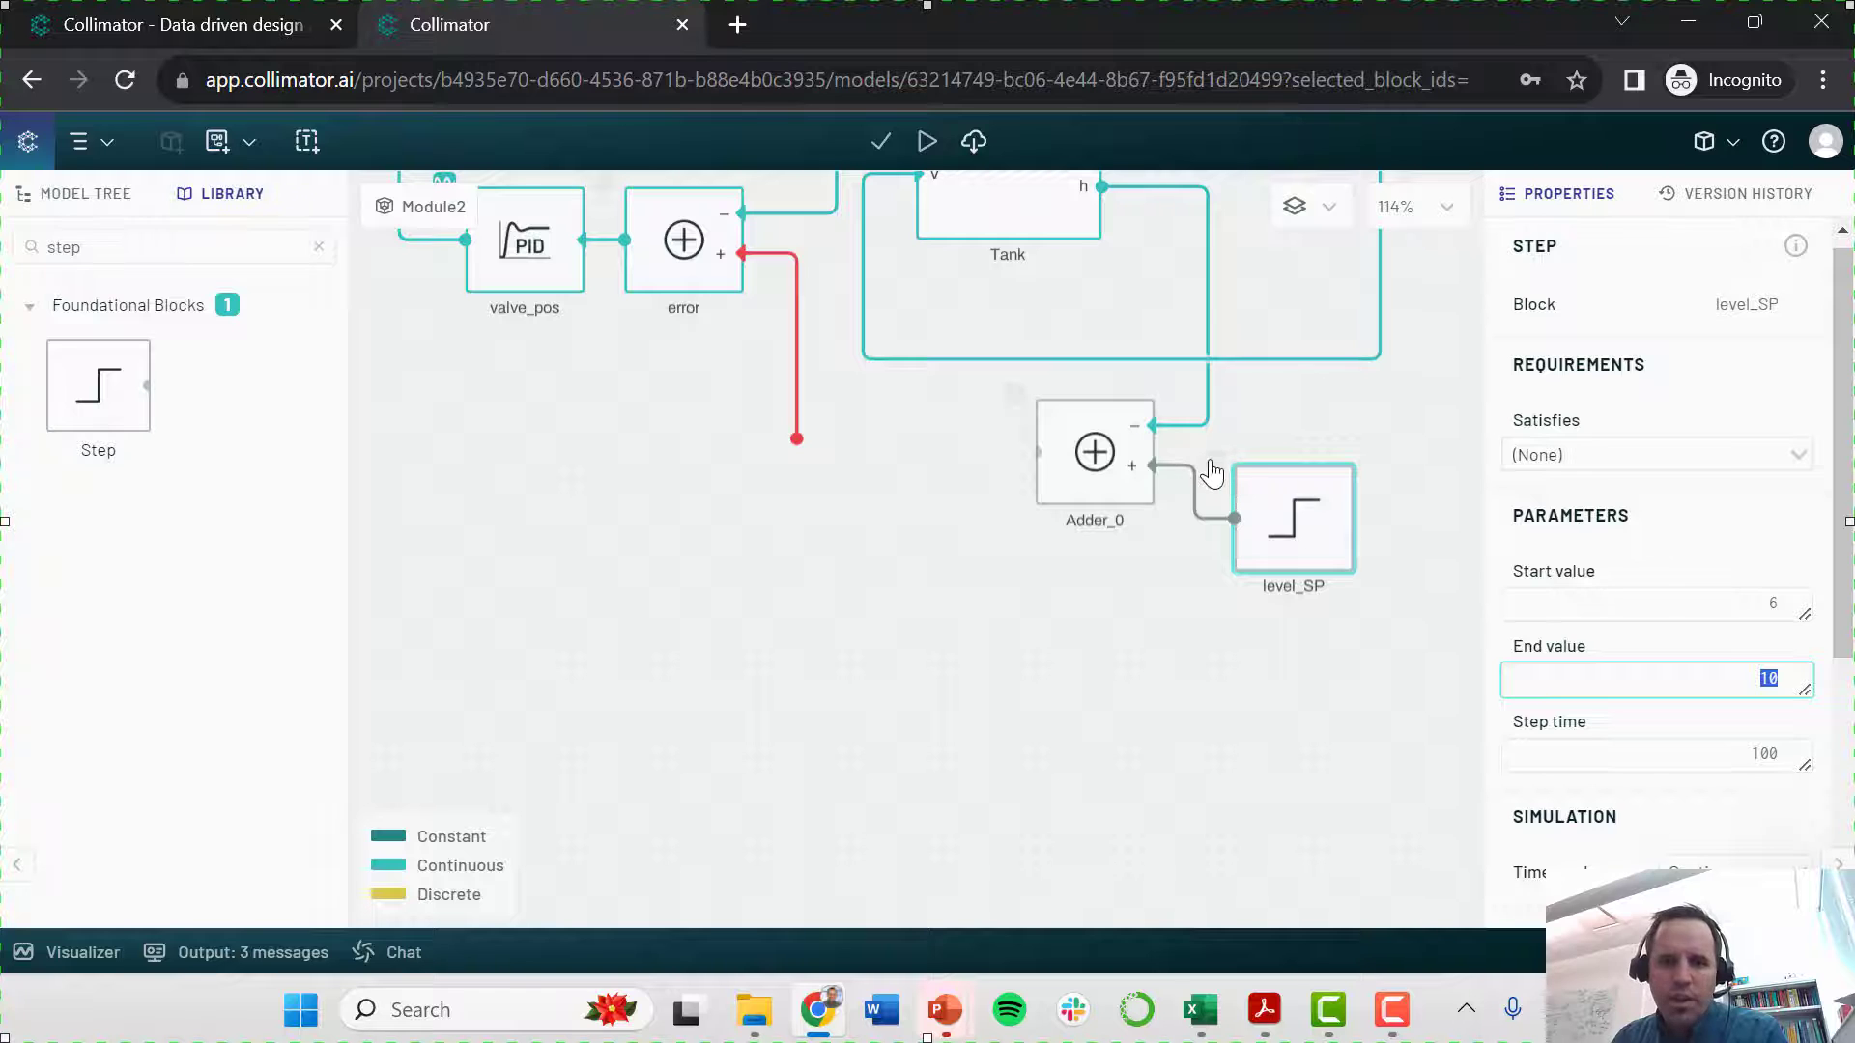
pyautogui.click(1357, 542)
pyautogui.scroll(1, 1839, 580)
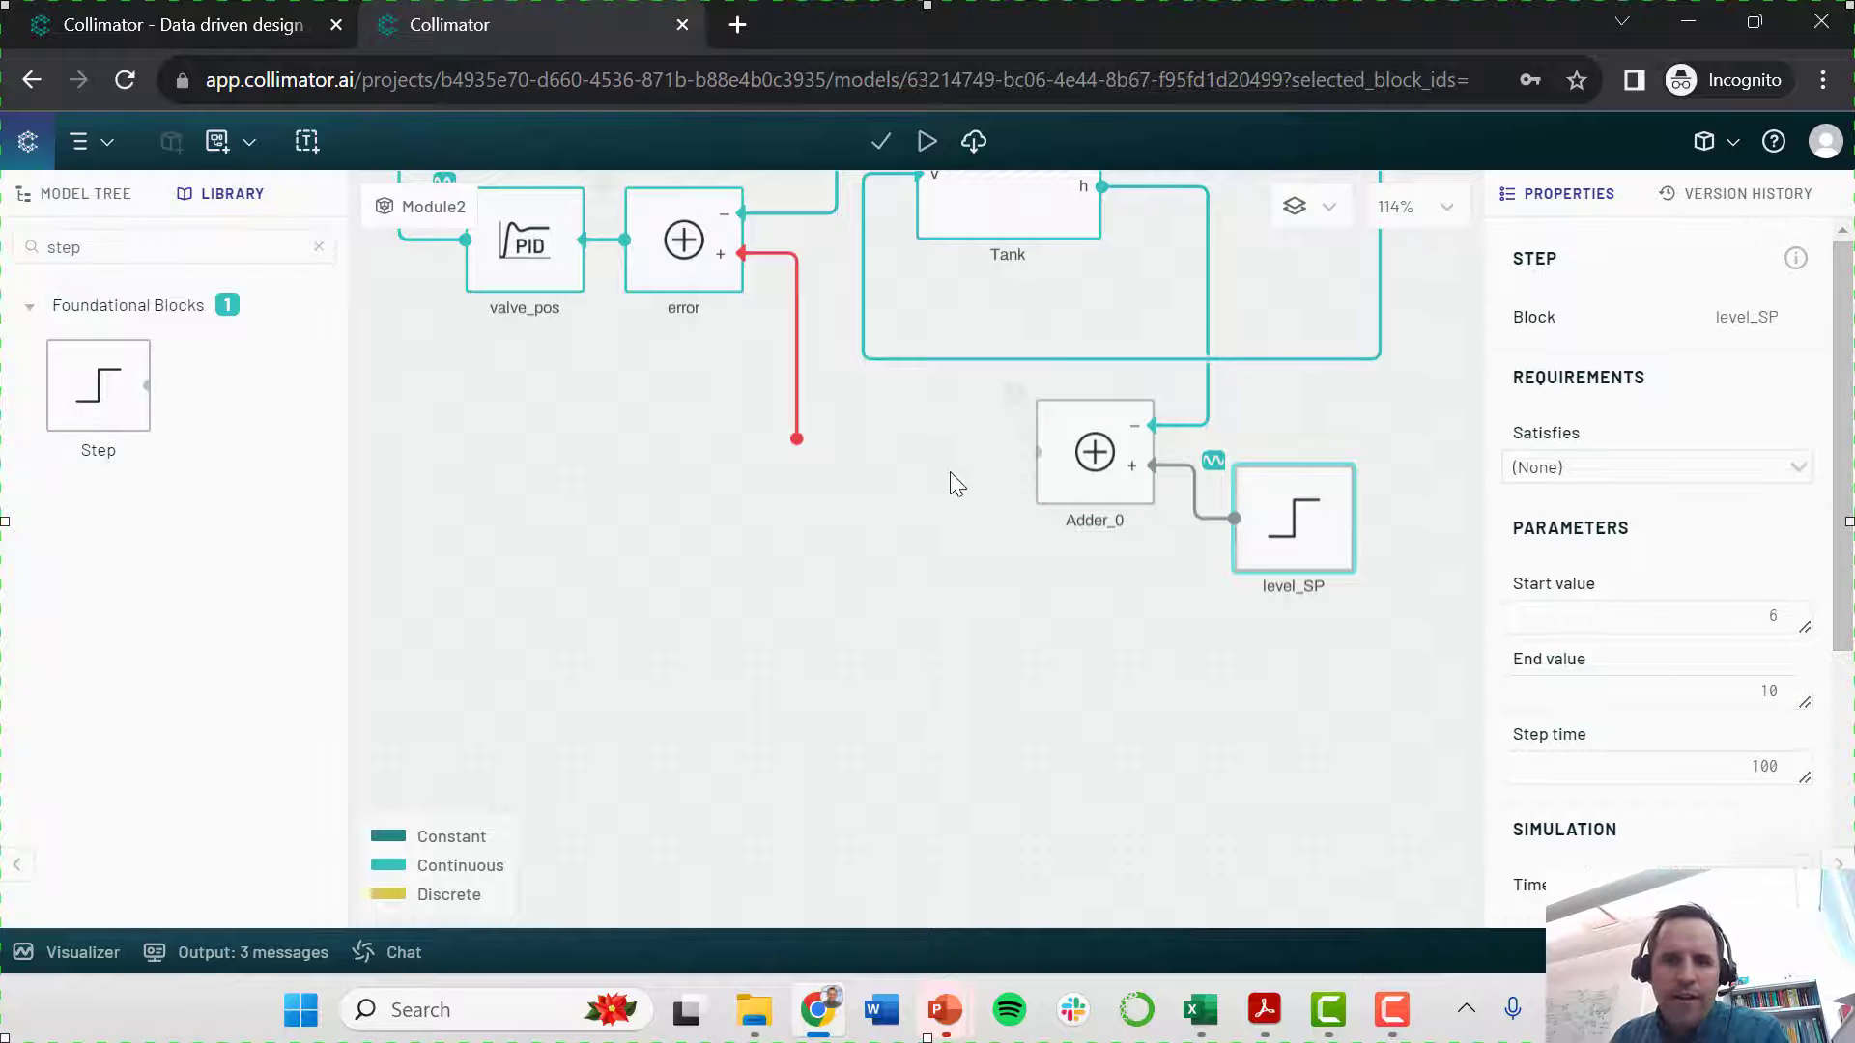
# - Place a PID block beside Adder_0, flip it horizontally, connect Adder_0's output to its input, and align the two blocks
pyautogui.doubleClick(88, 248)
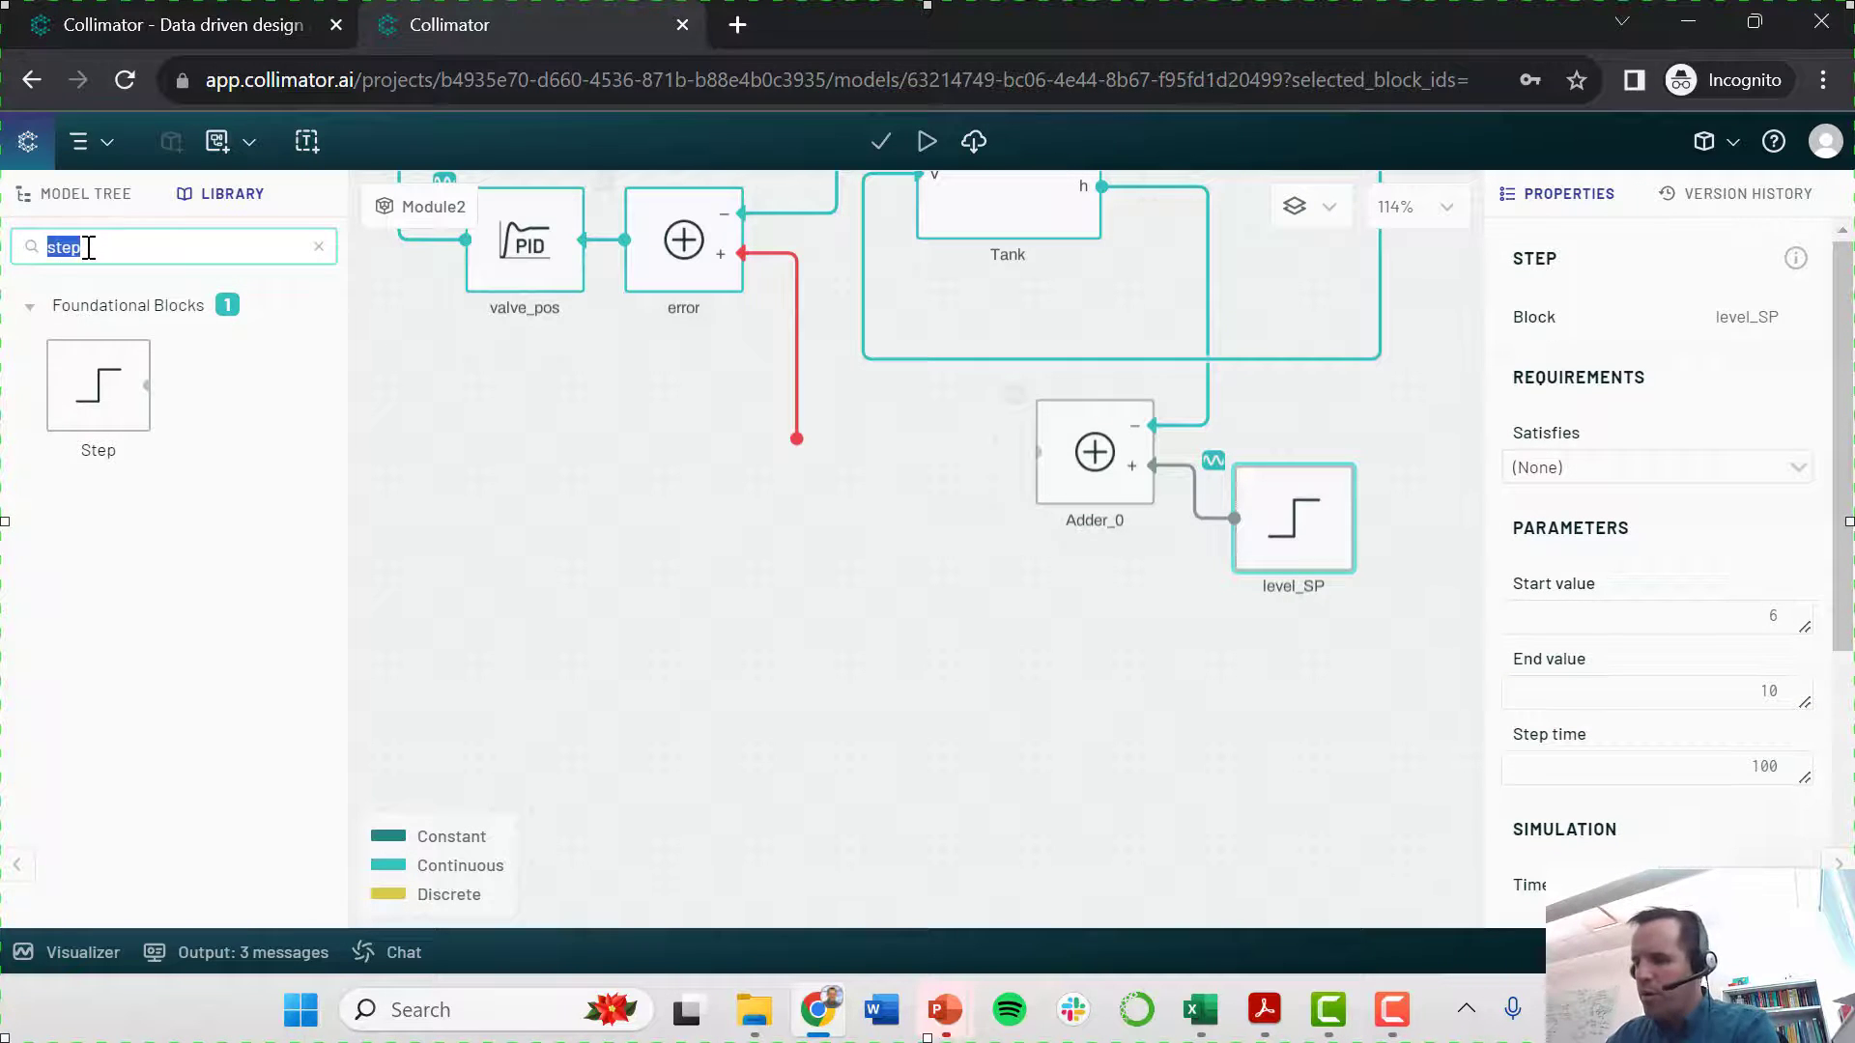
pyautogui.write('pid')
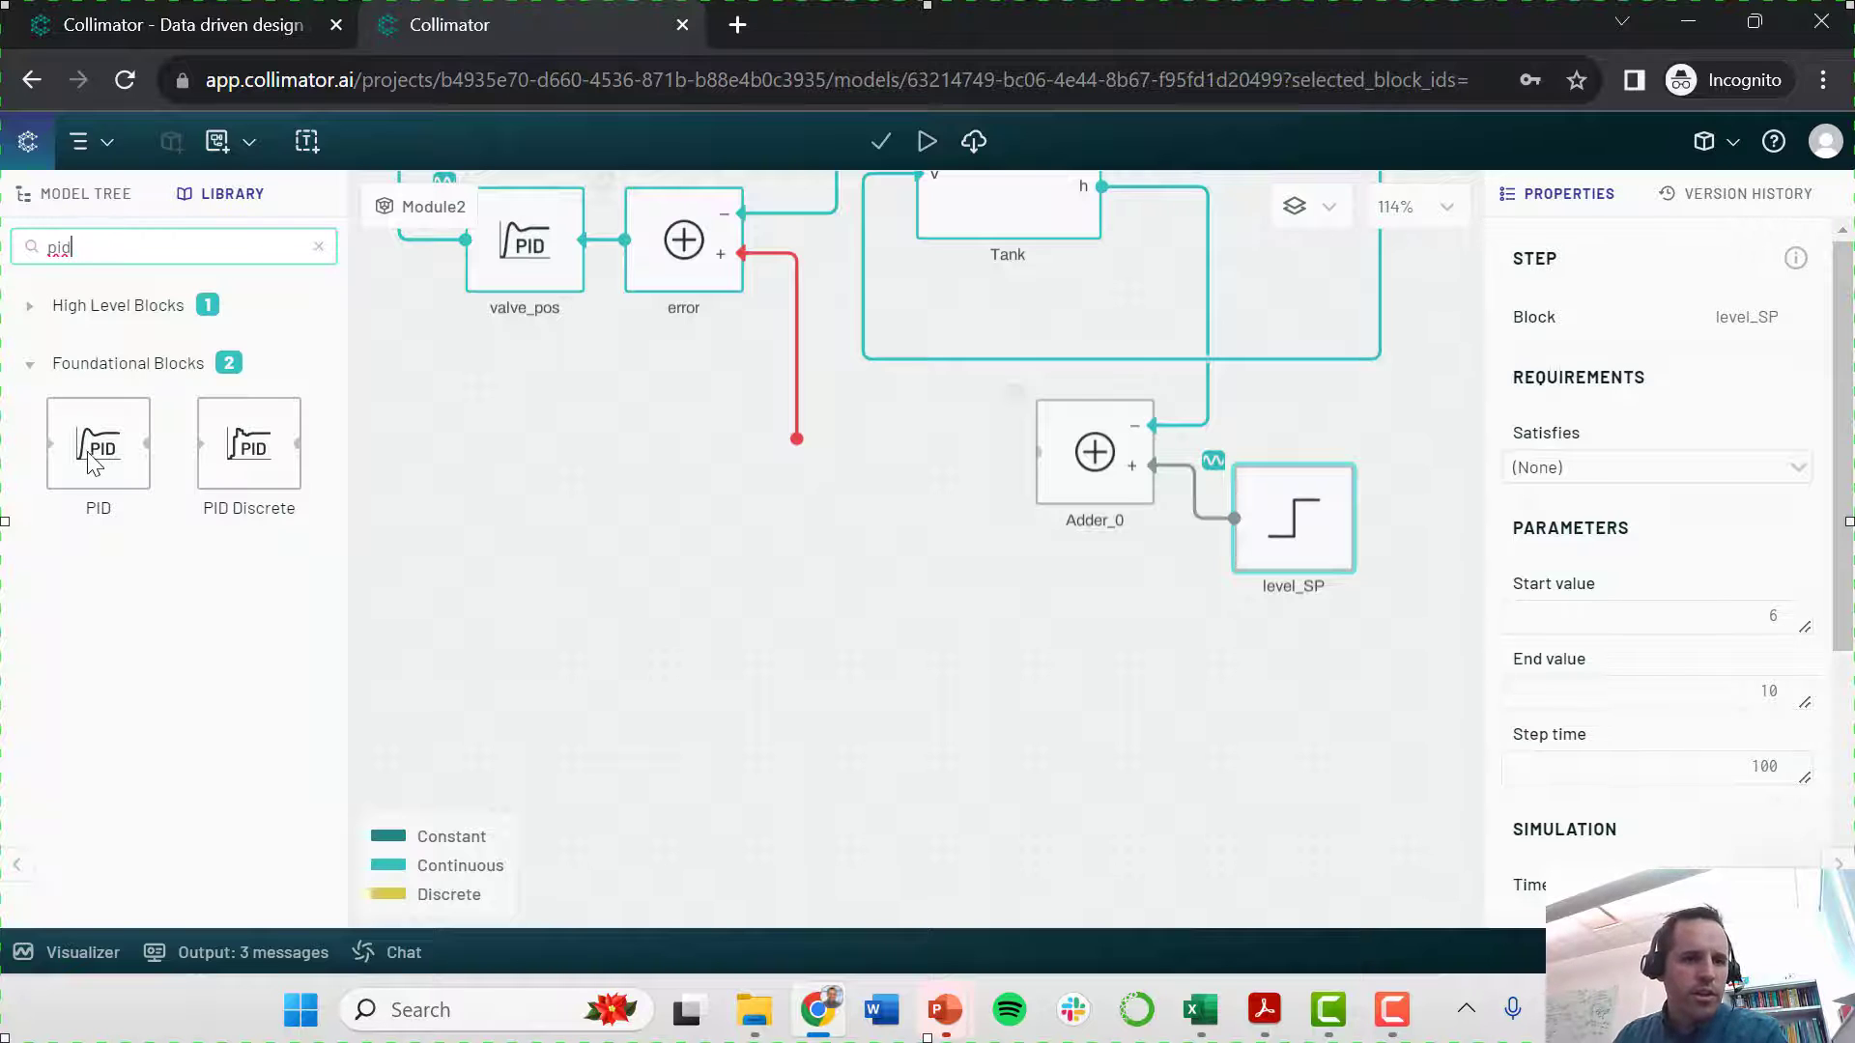
pyautogui.moveTo(94, 454); pyautogui.dragTo(884, 582)
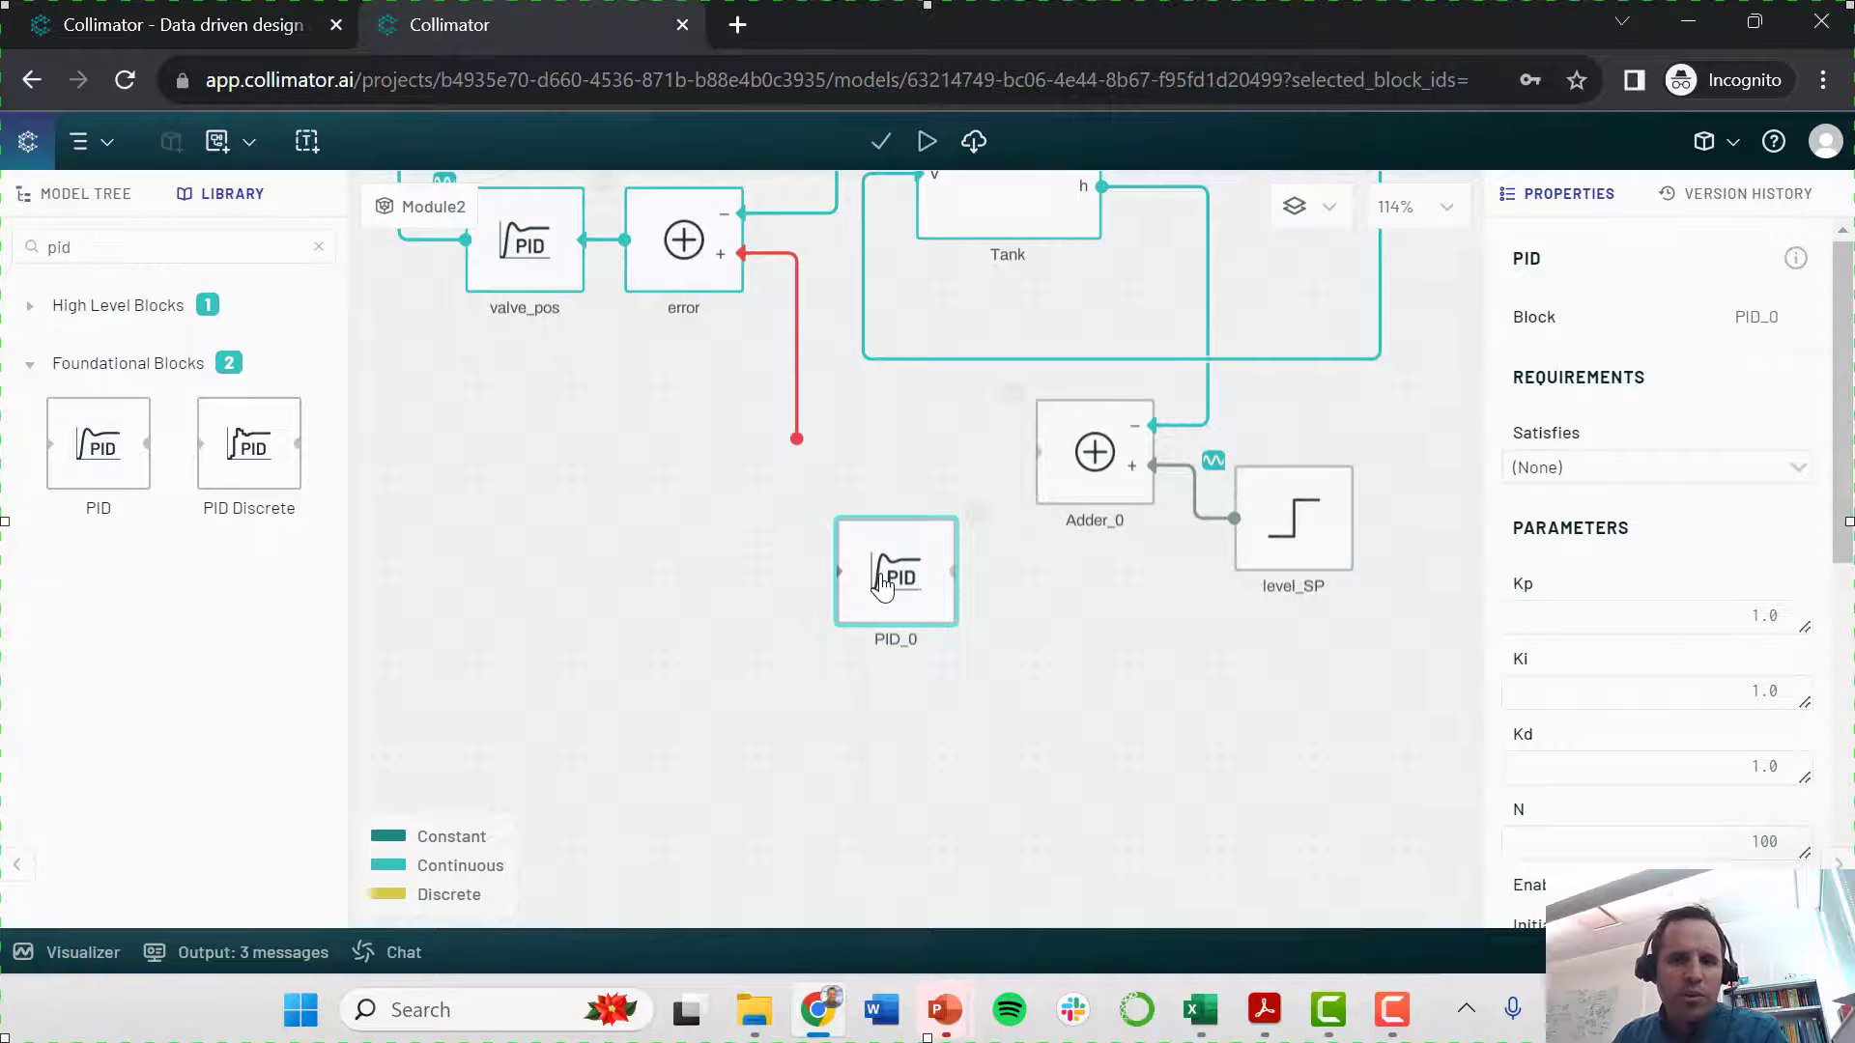
pyautogui.rightClick(879, 572)
pyautogui.click(908, 577)
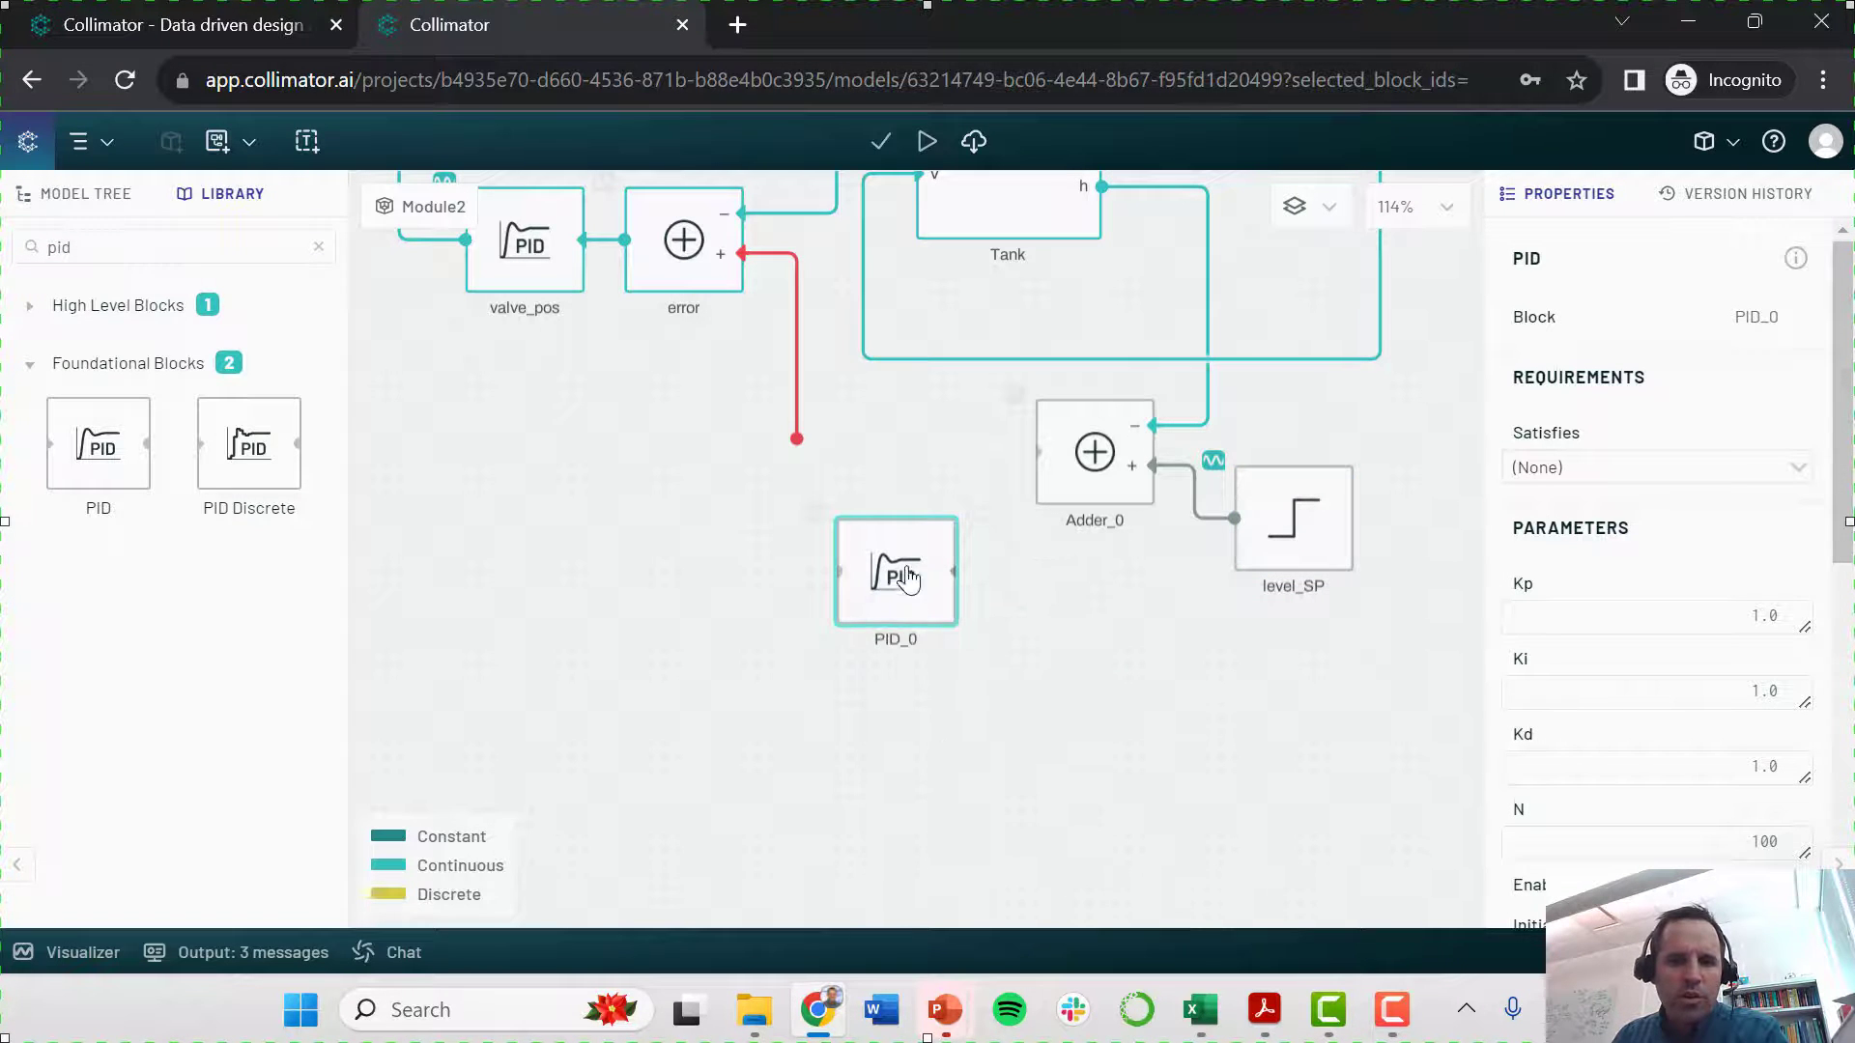
pyautogui.moveTo(908, 577); pyautogui.dragTo(1035, 451)
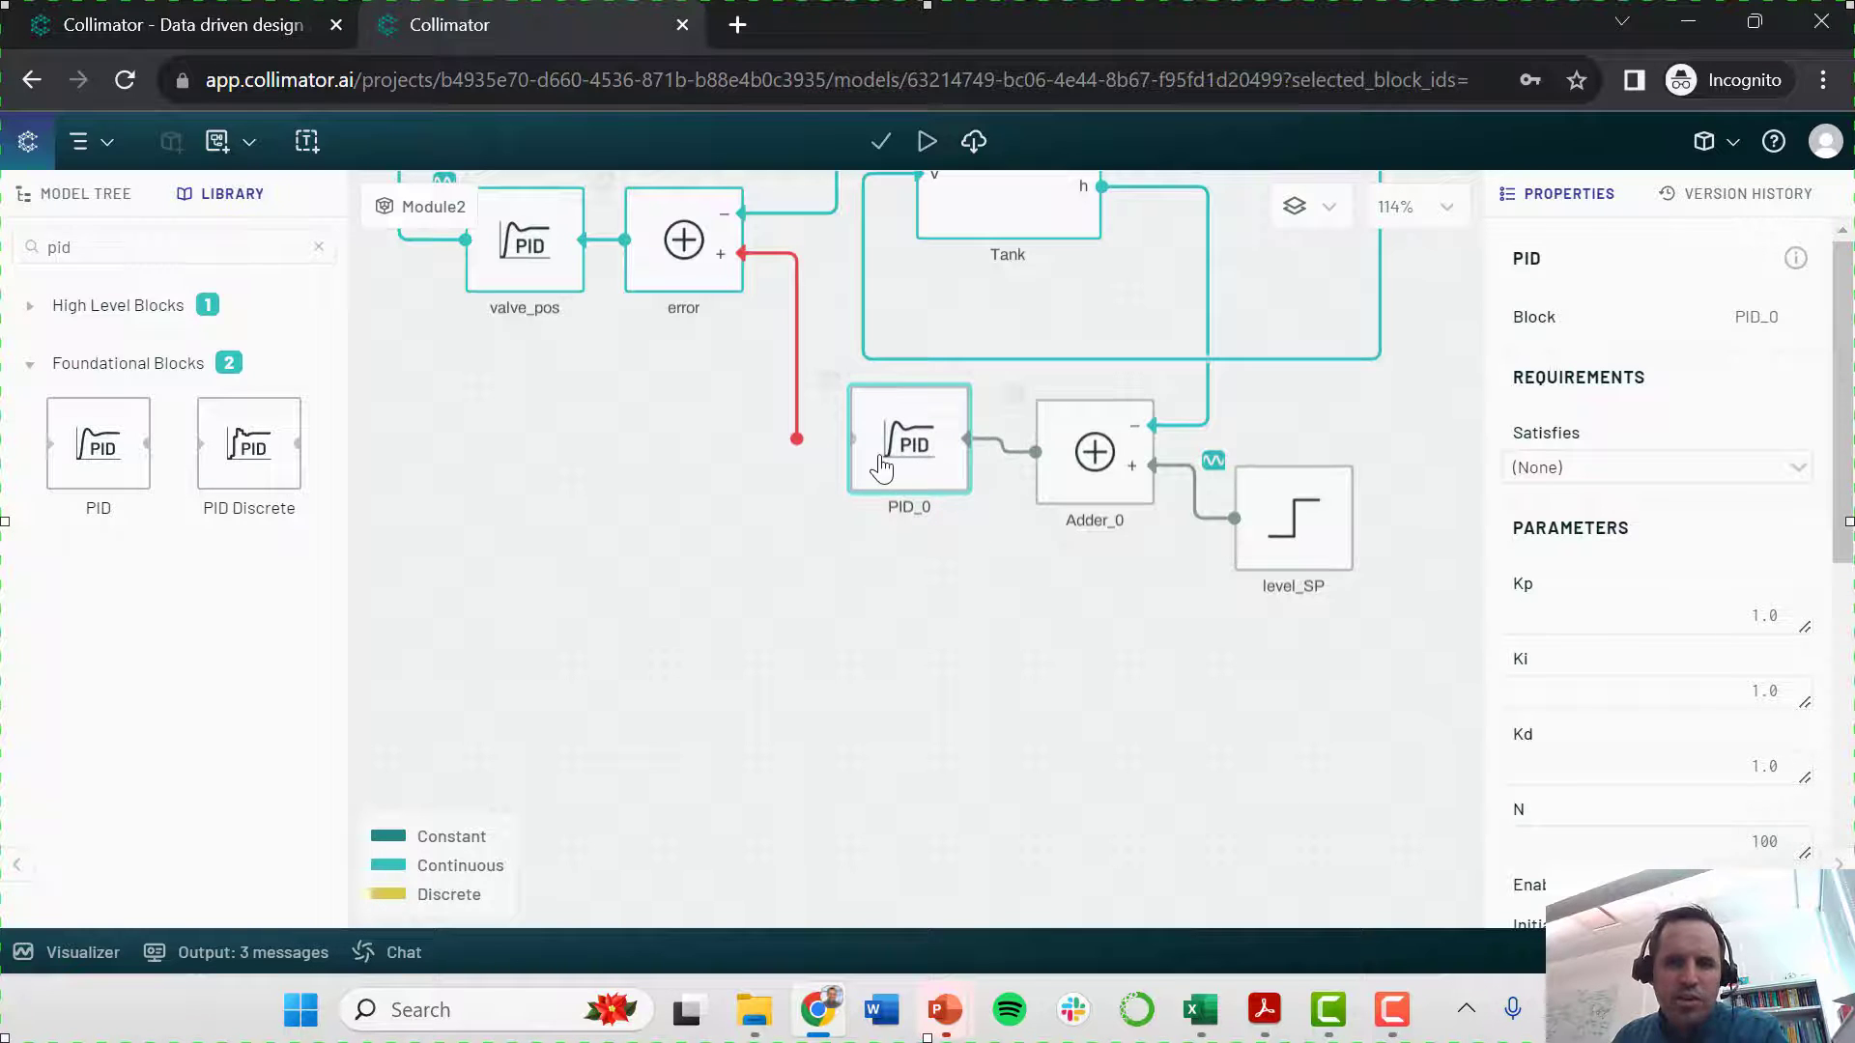
pyautogui.moveTo(881, 468); pyautogui.dragTo(882, 481)
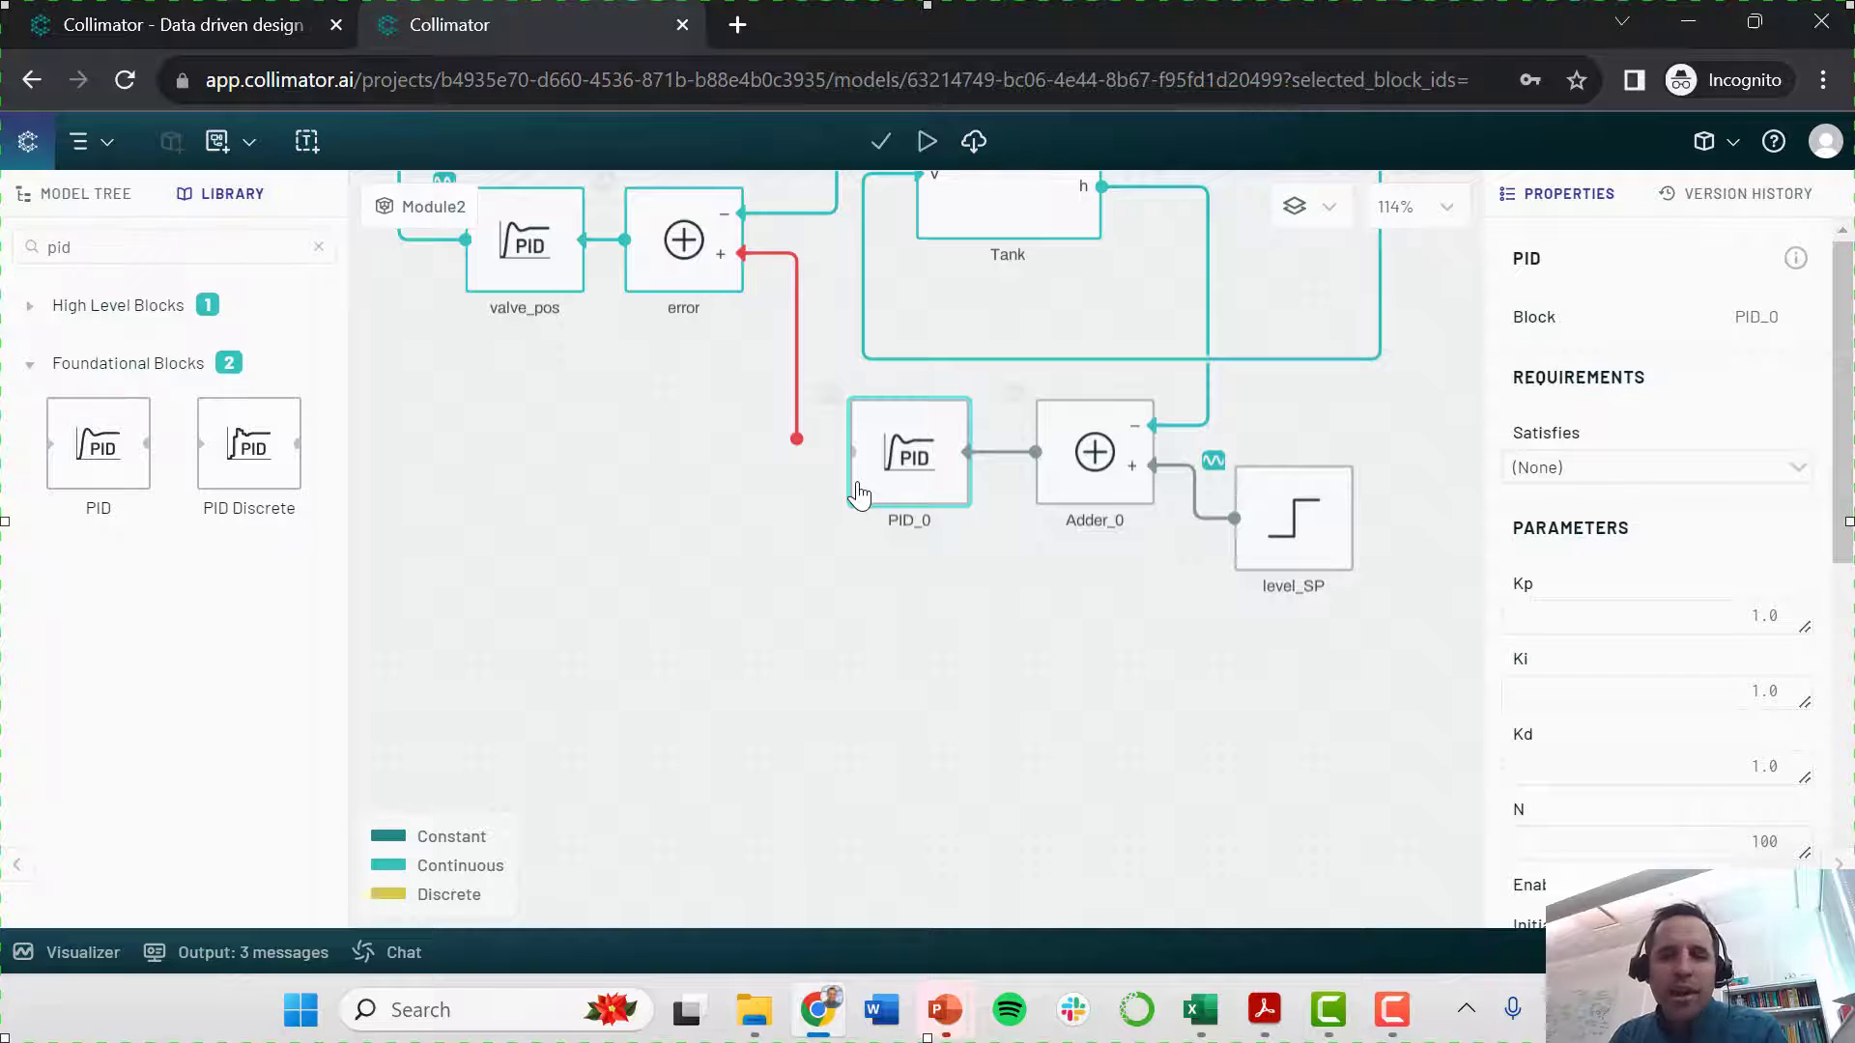
# - Set the PID_0 block's gains to Kp 2.6, Ki 0.115 and Kd 0
pyautogui.click(1725, 613)
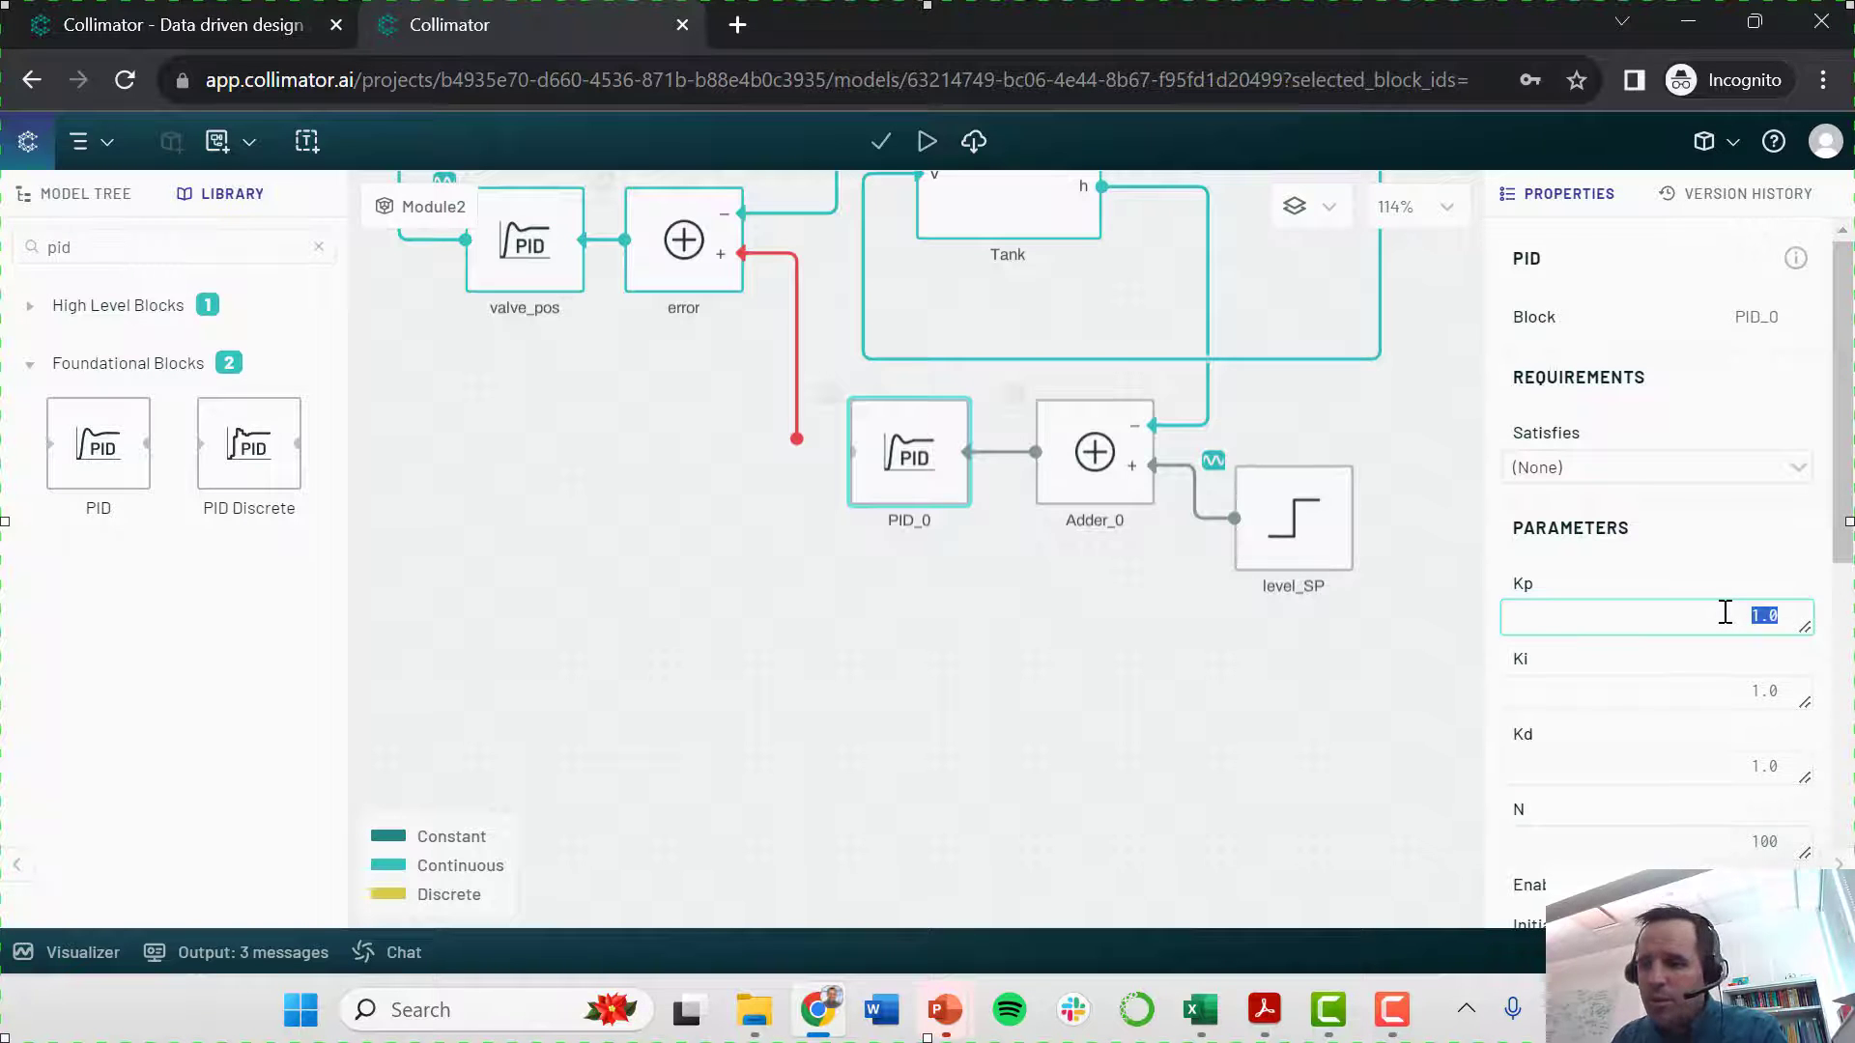
pyautogui.write('2.6')
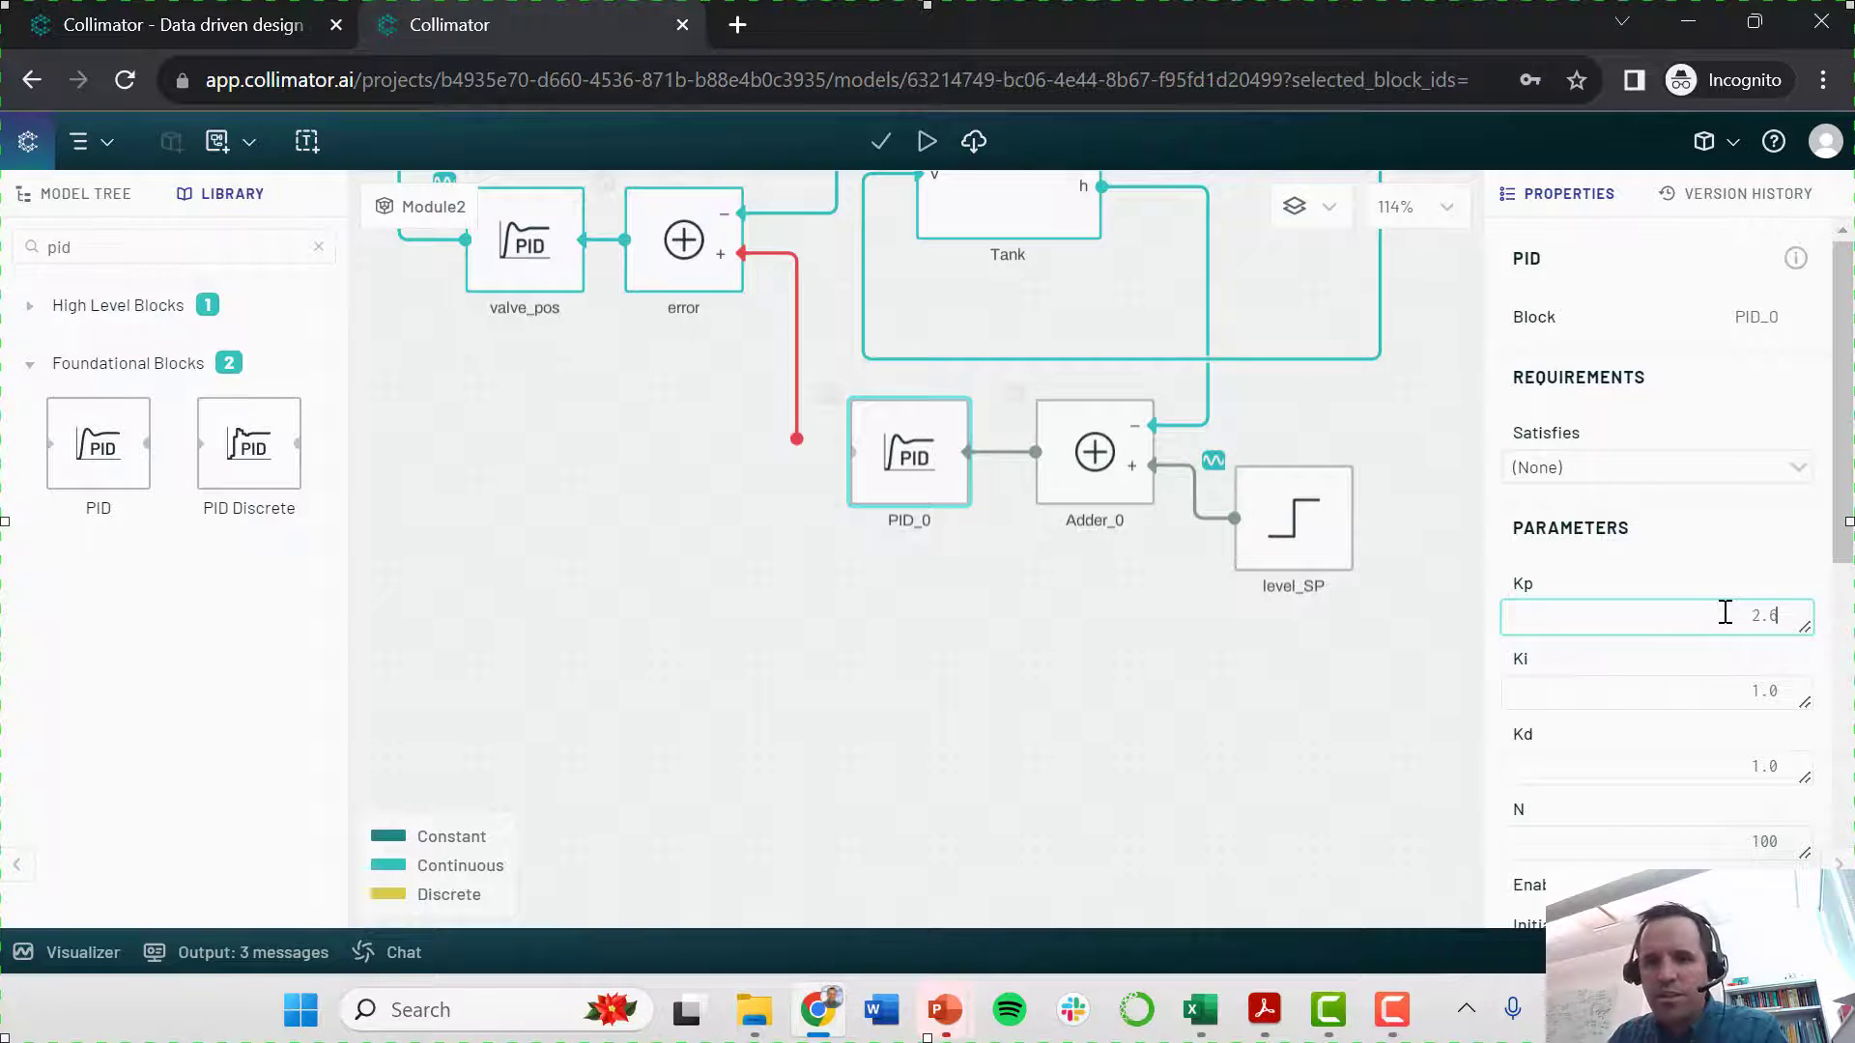
pyautogui.click(1723, 683)
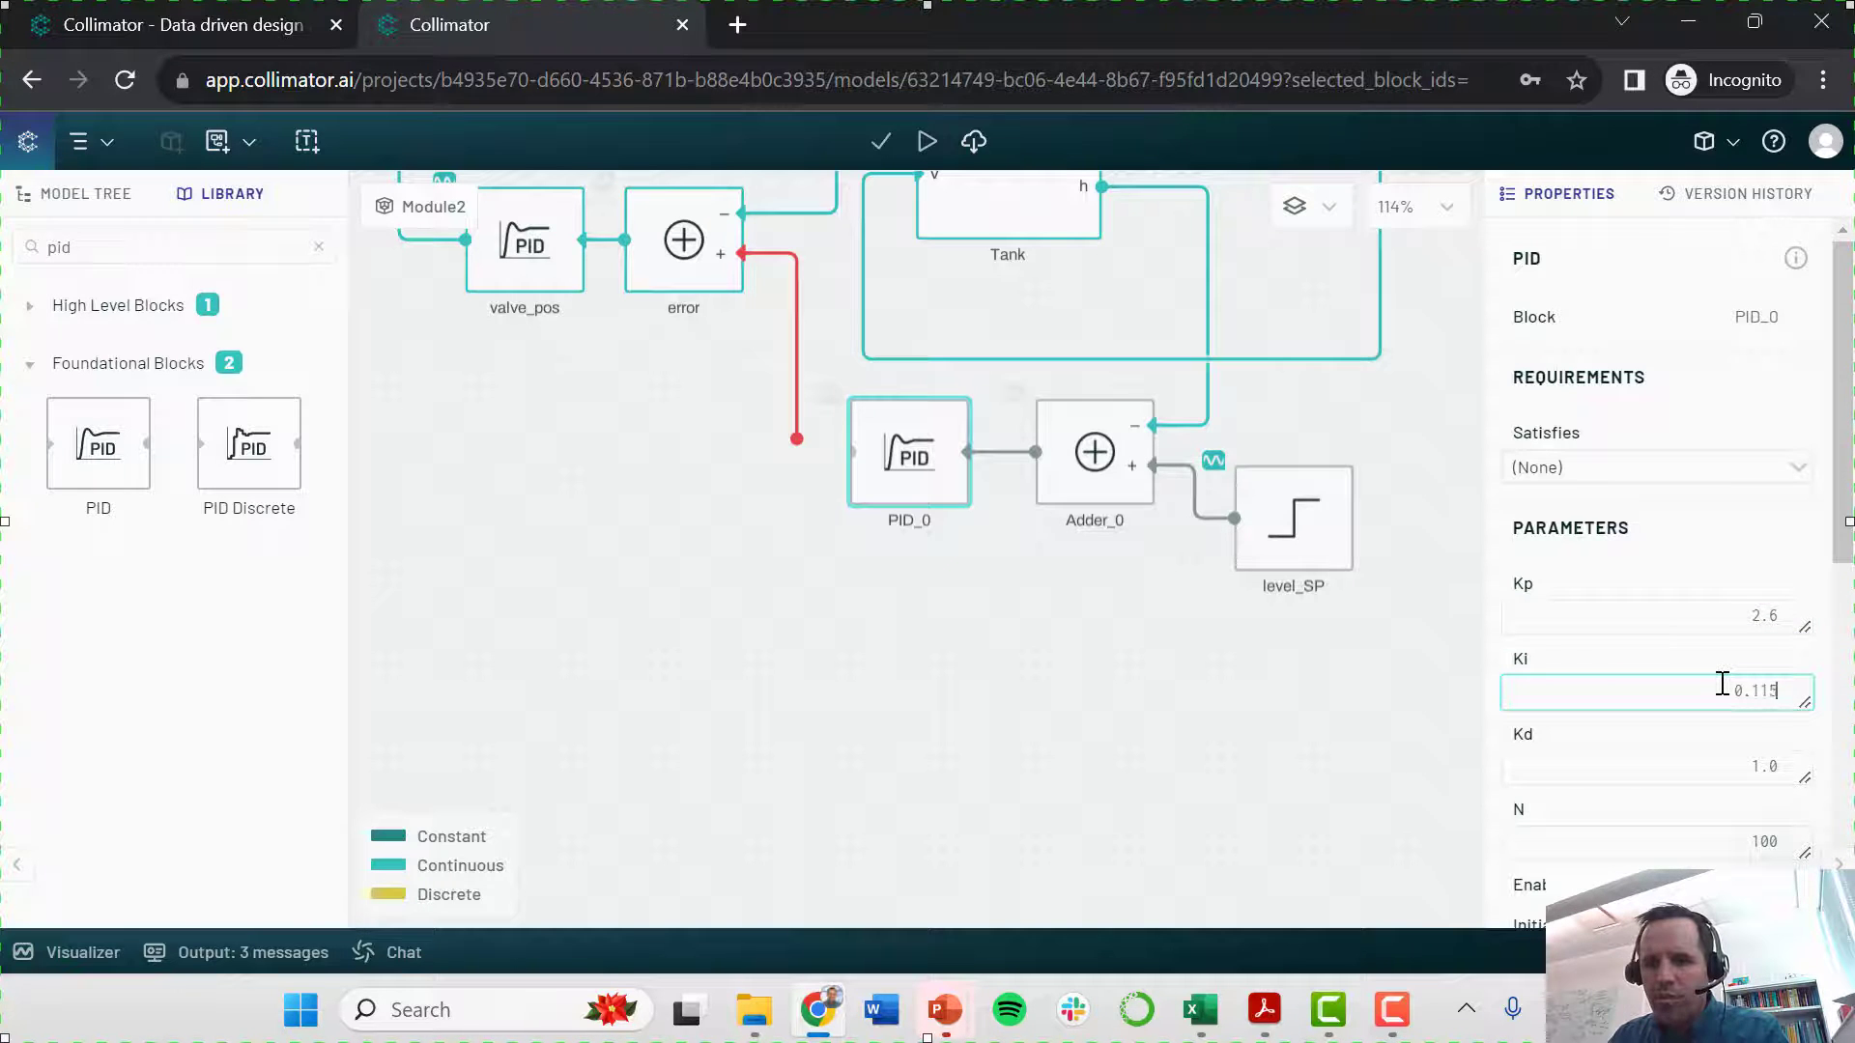
pyautogui.click(1720, 771)
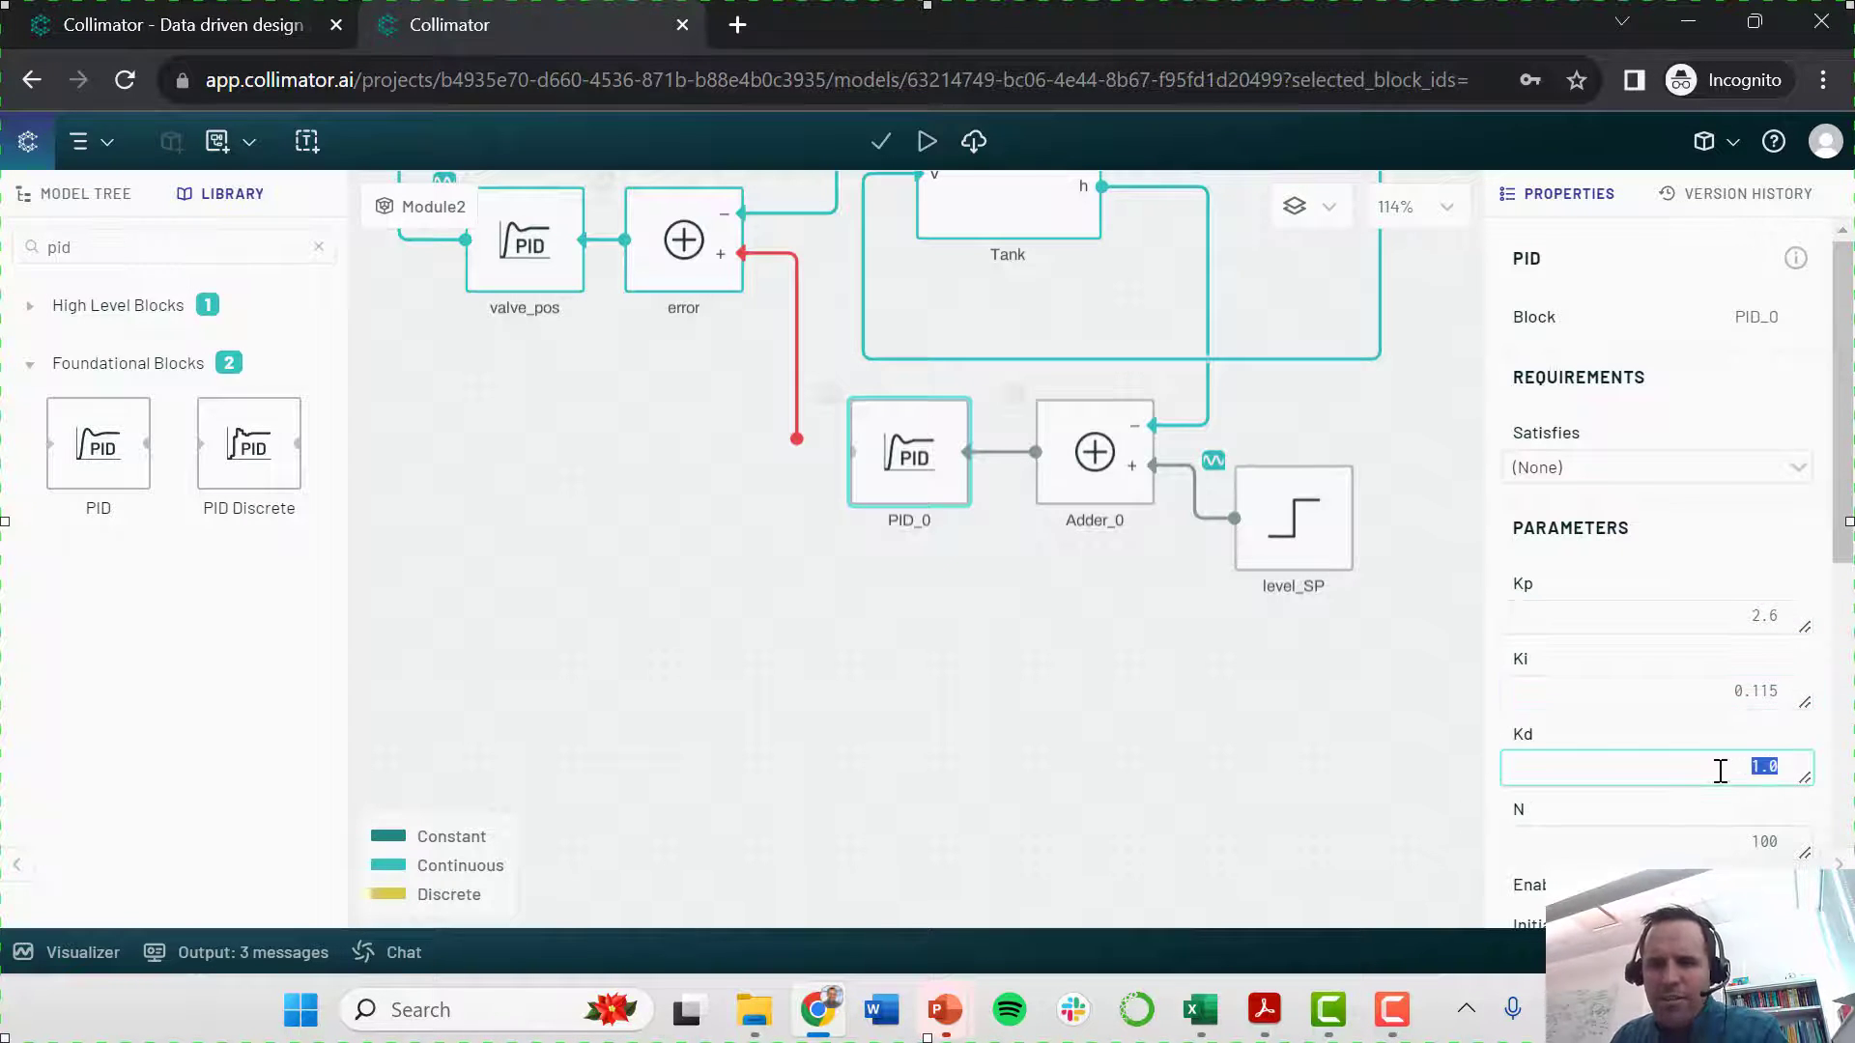
pyautogui.write('0')
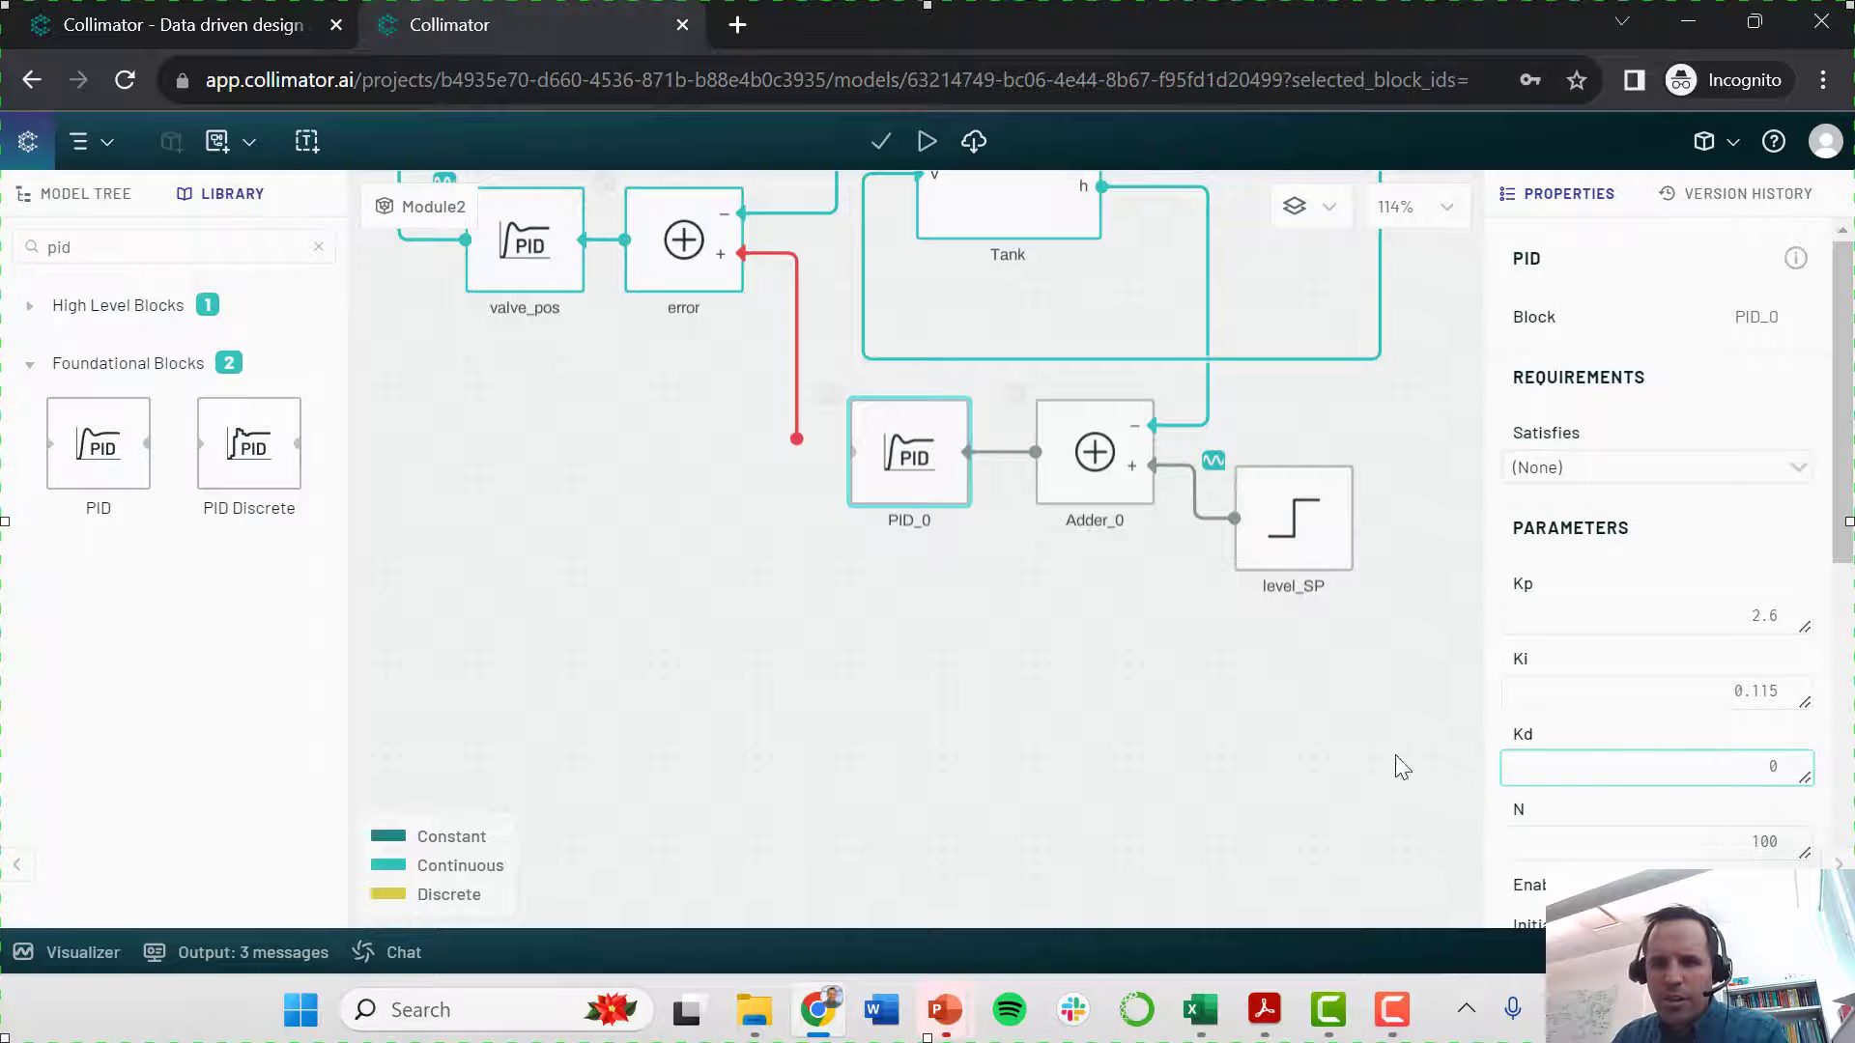
pyautogui.click(1331, 756)
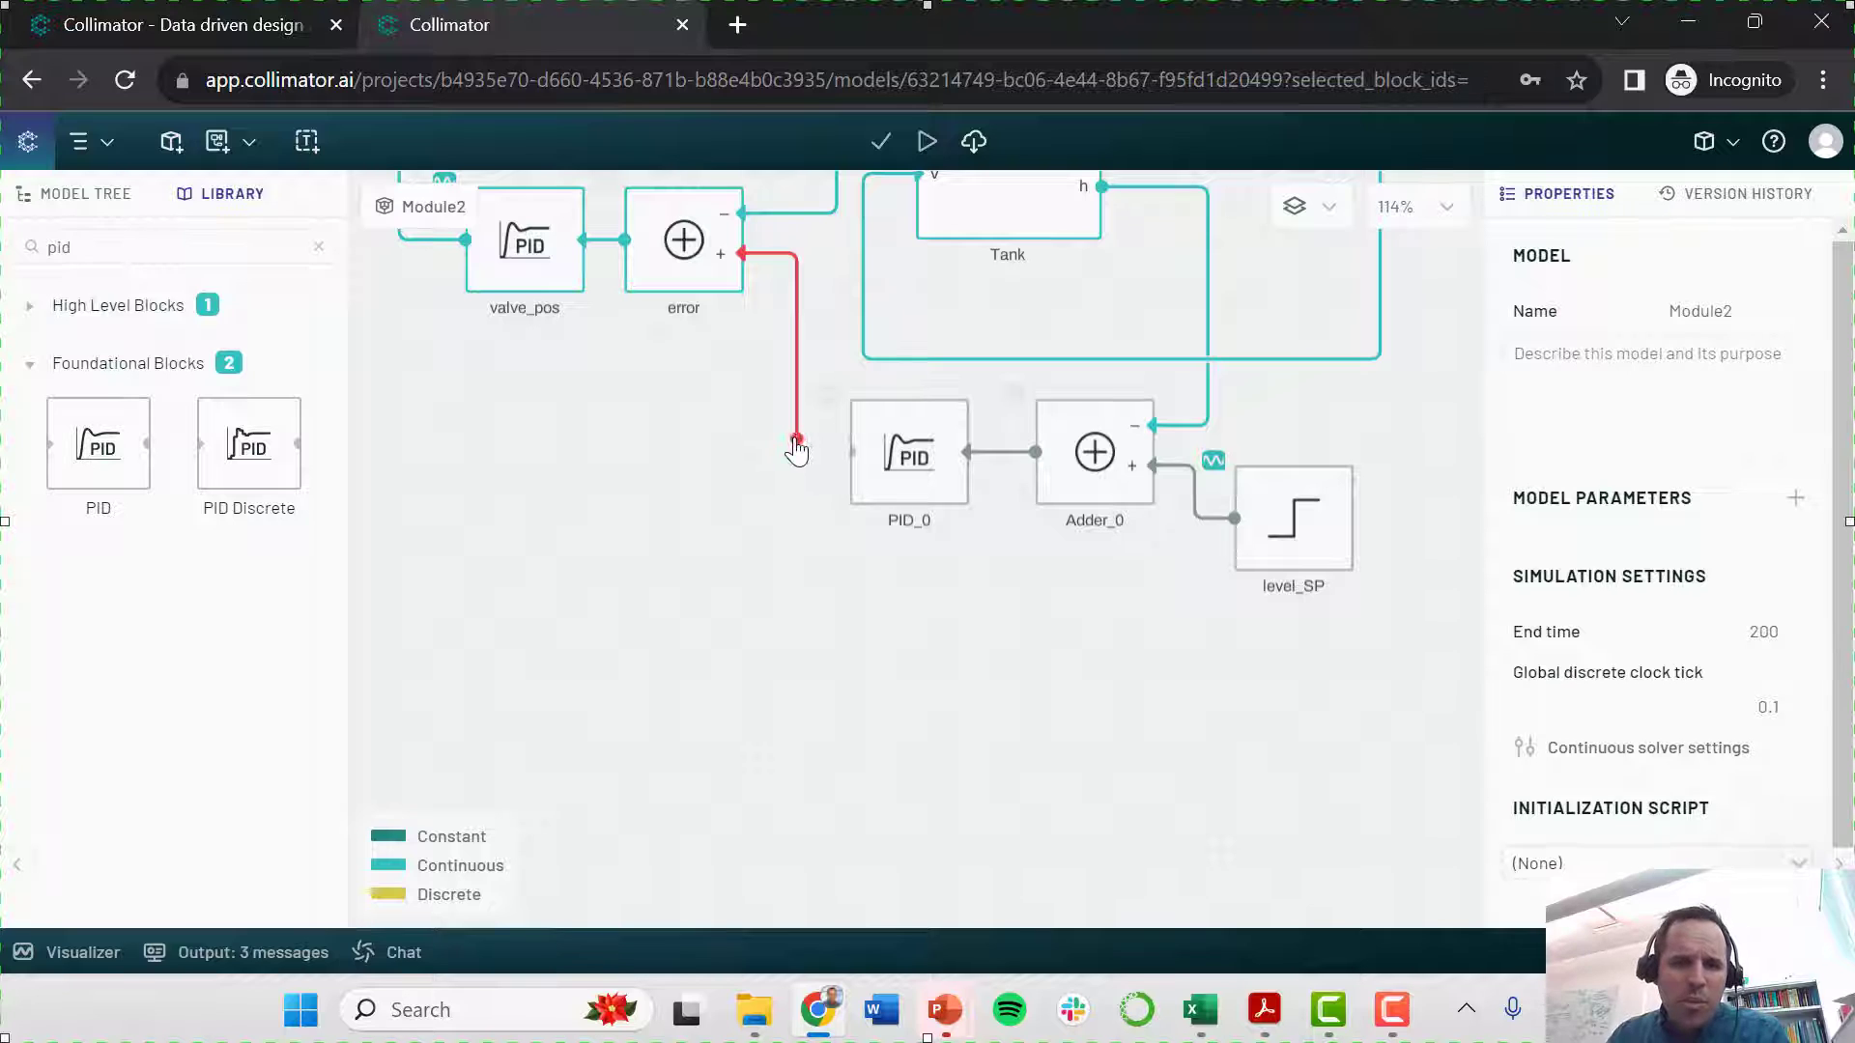
# - Connect the loose wire from the error block's positive input to the output of PID_0
pyautogui.moveTo(798, 441); pyautogui.dragTo(838, 449)
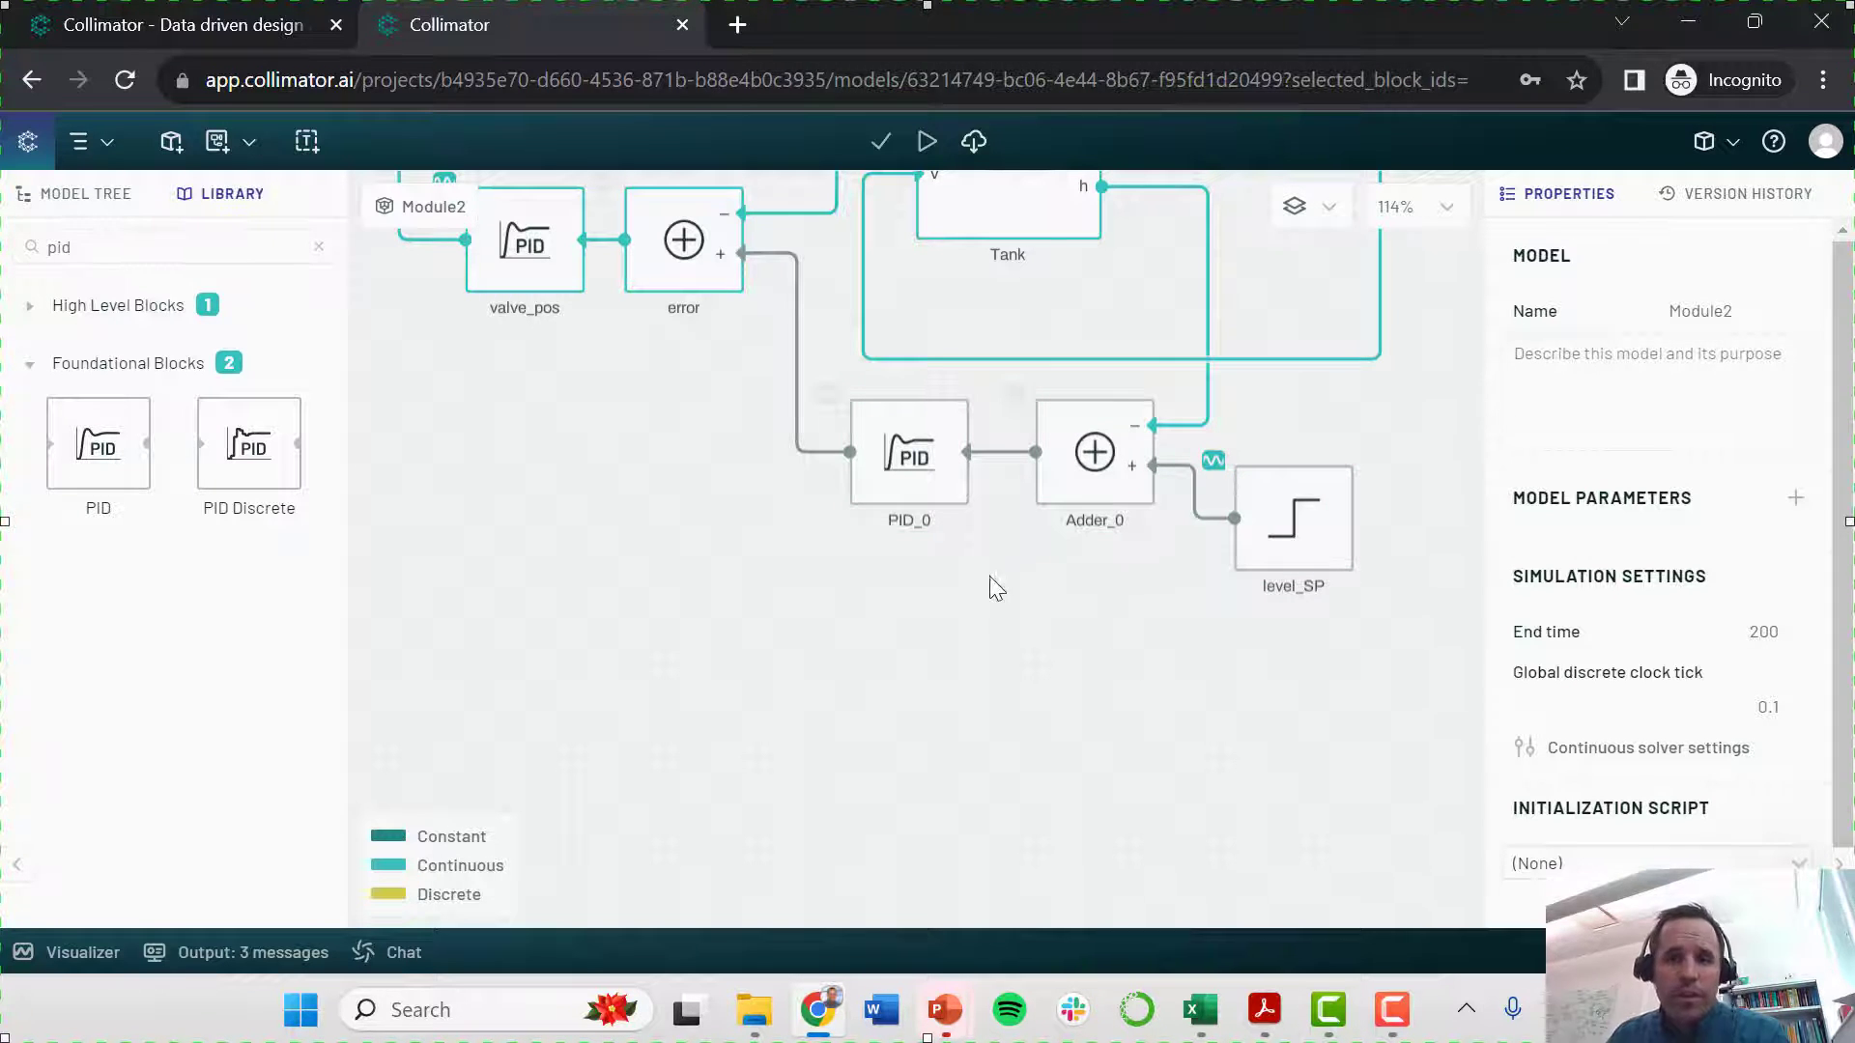
pyautogui.scroll(5, 910, 657)
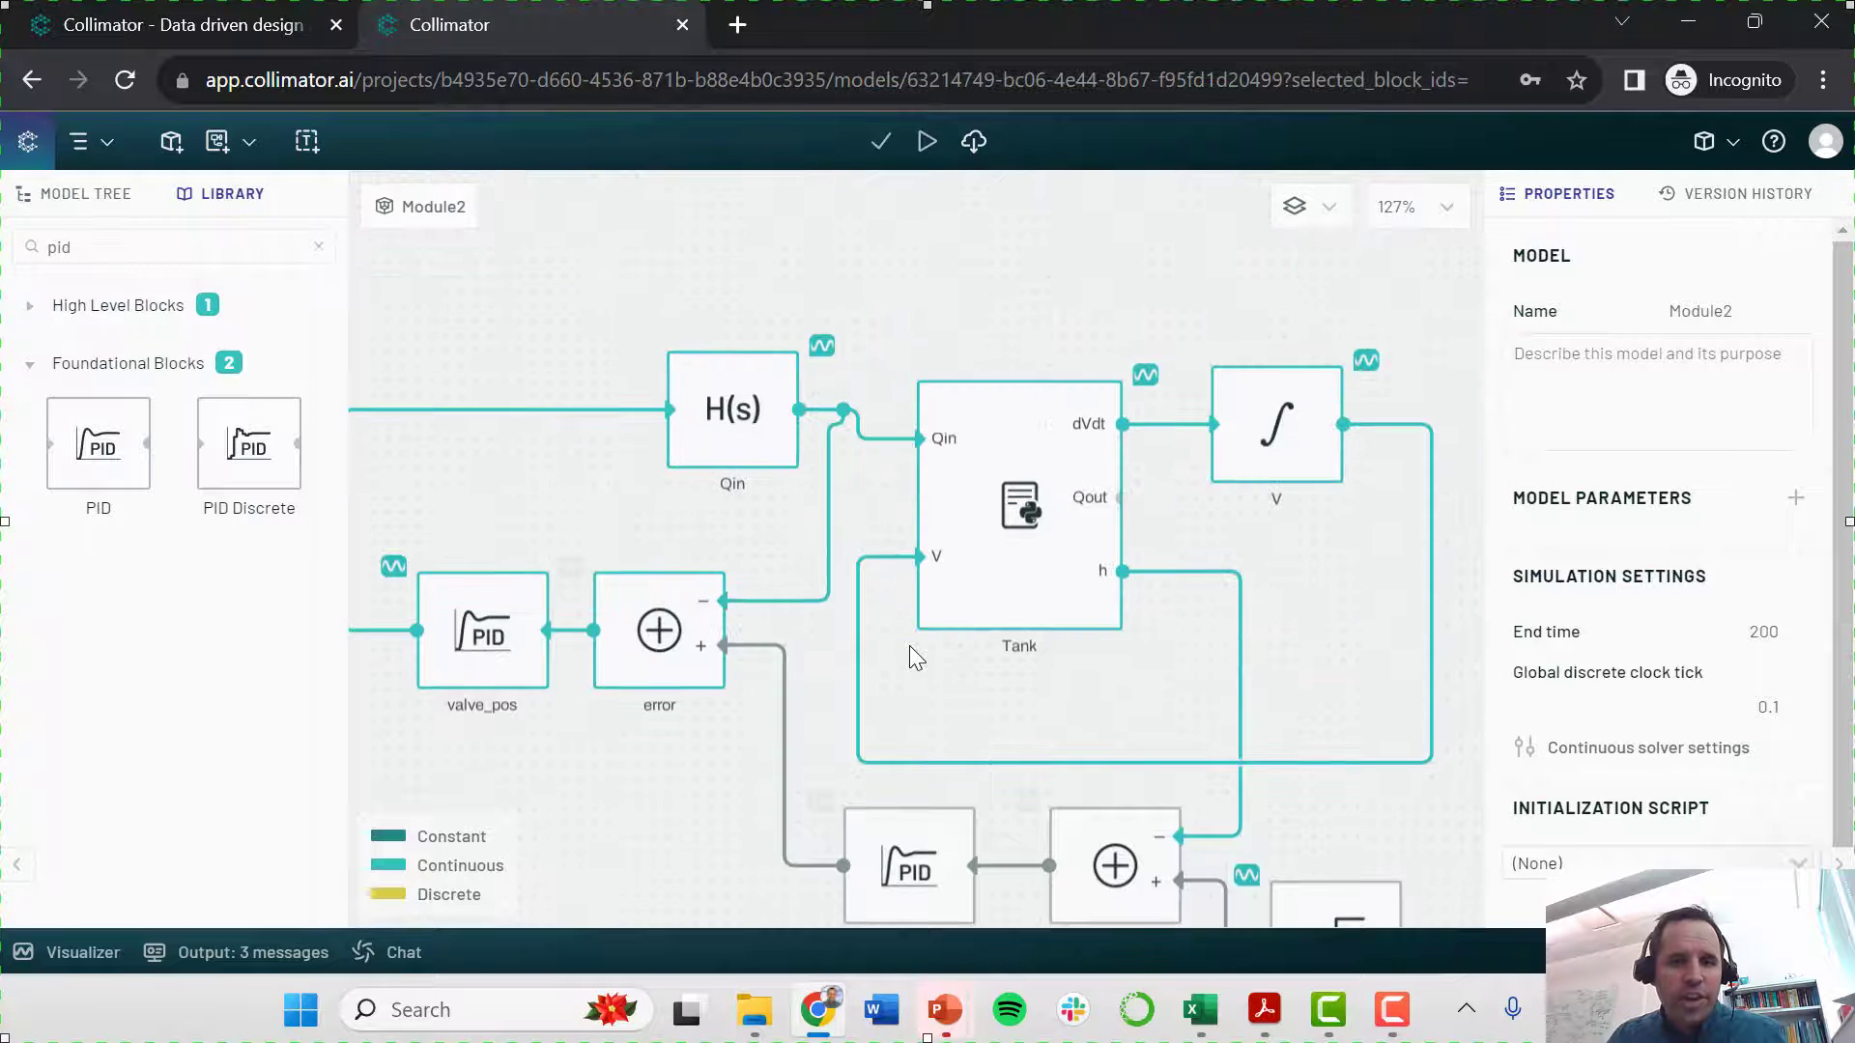
pyautogui.scroll(-5, 912, 657)
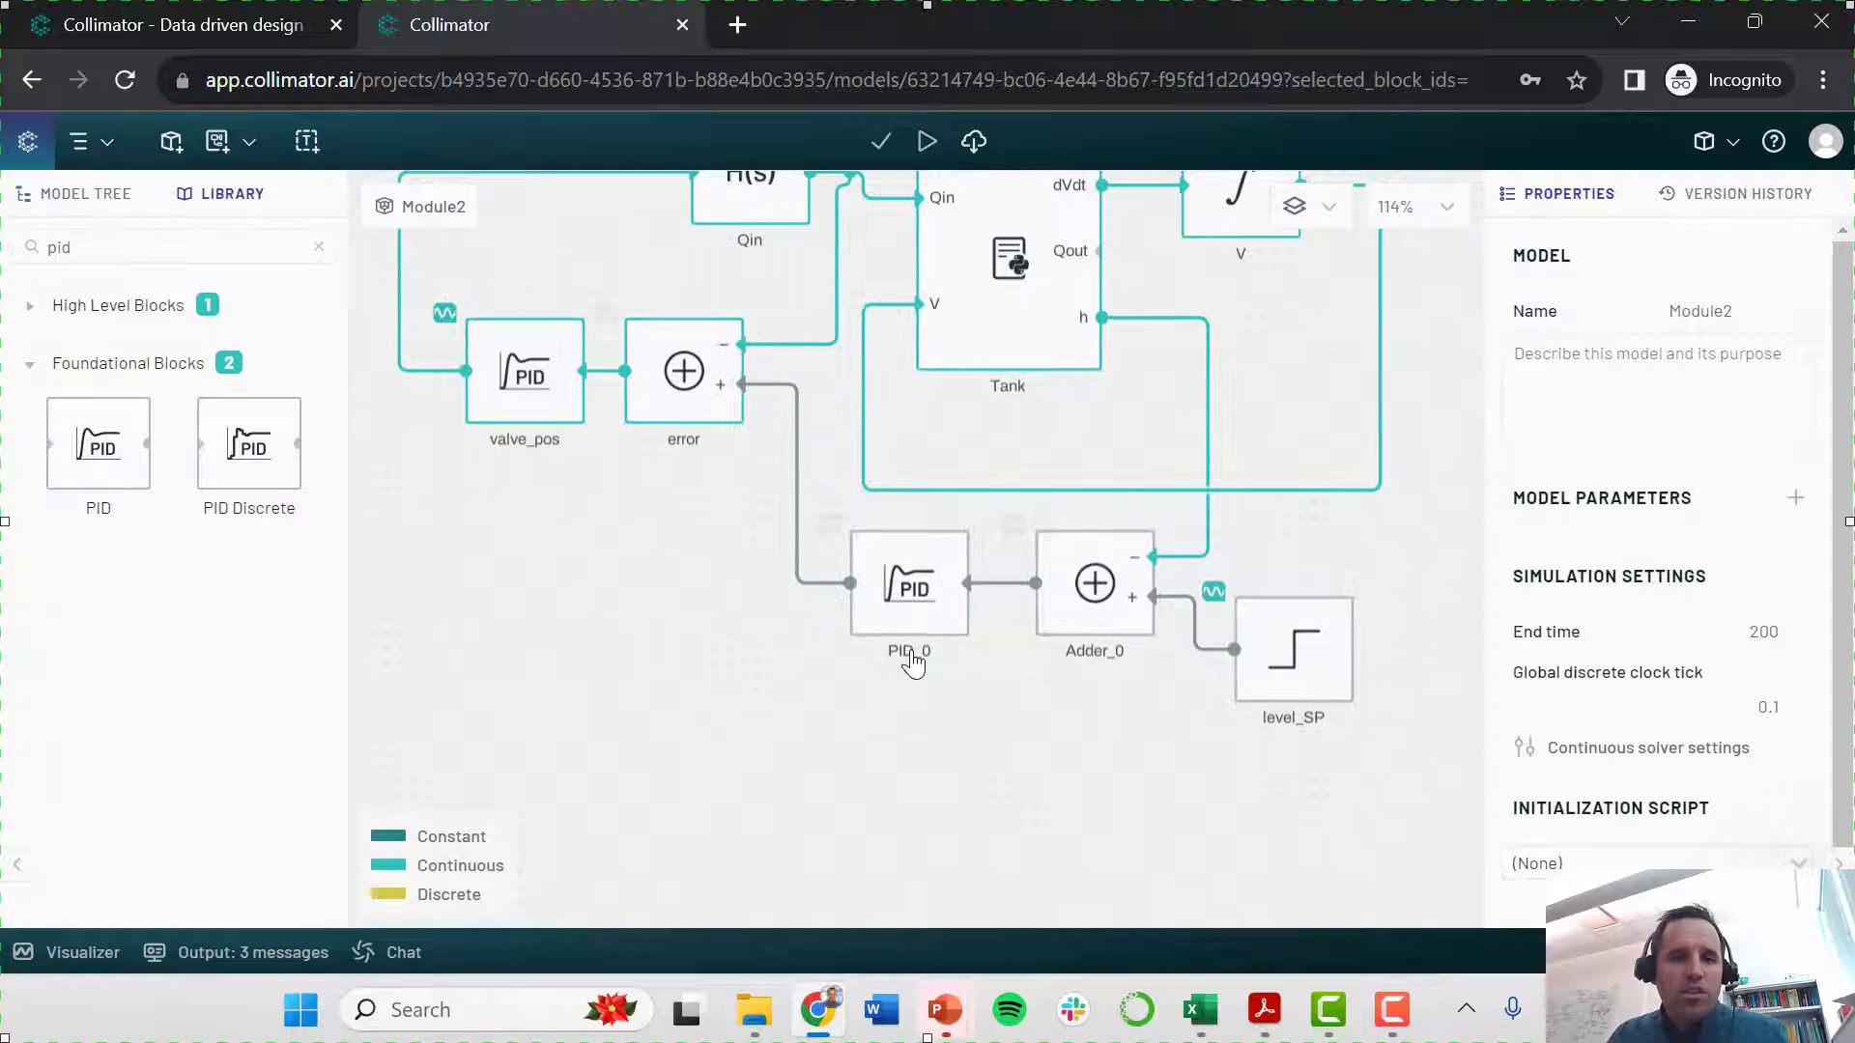
pyautogui.scroll(3, 912, 660)
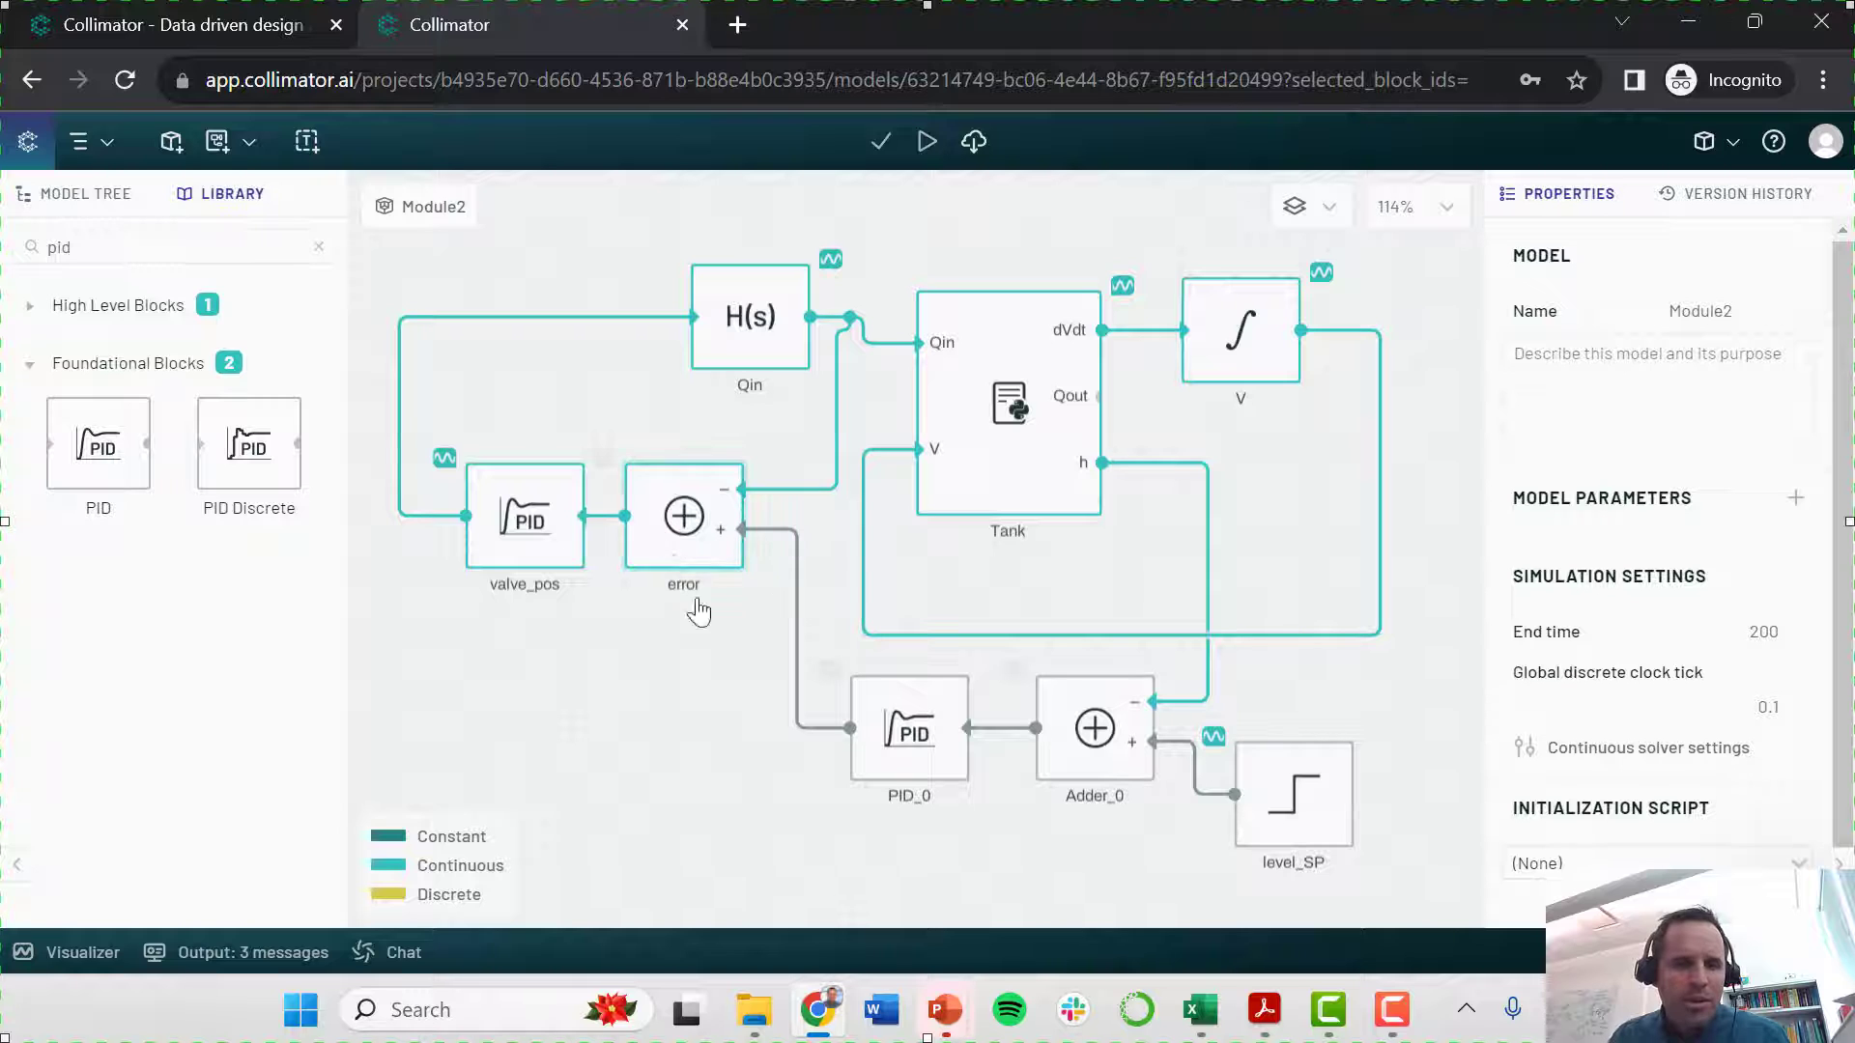
# - Rename the PID_0 block to Qin_SP and enable plotting of its output
pyautogui.click(908, 724)
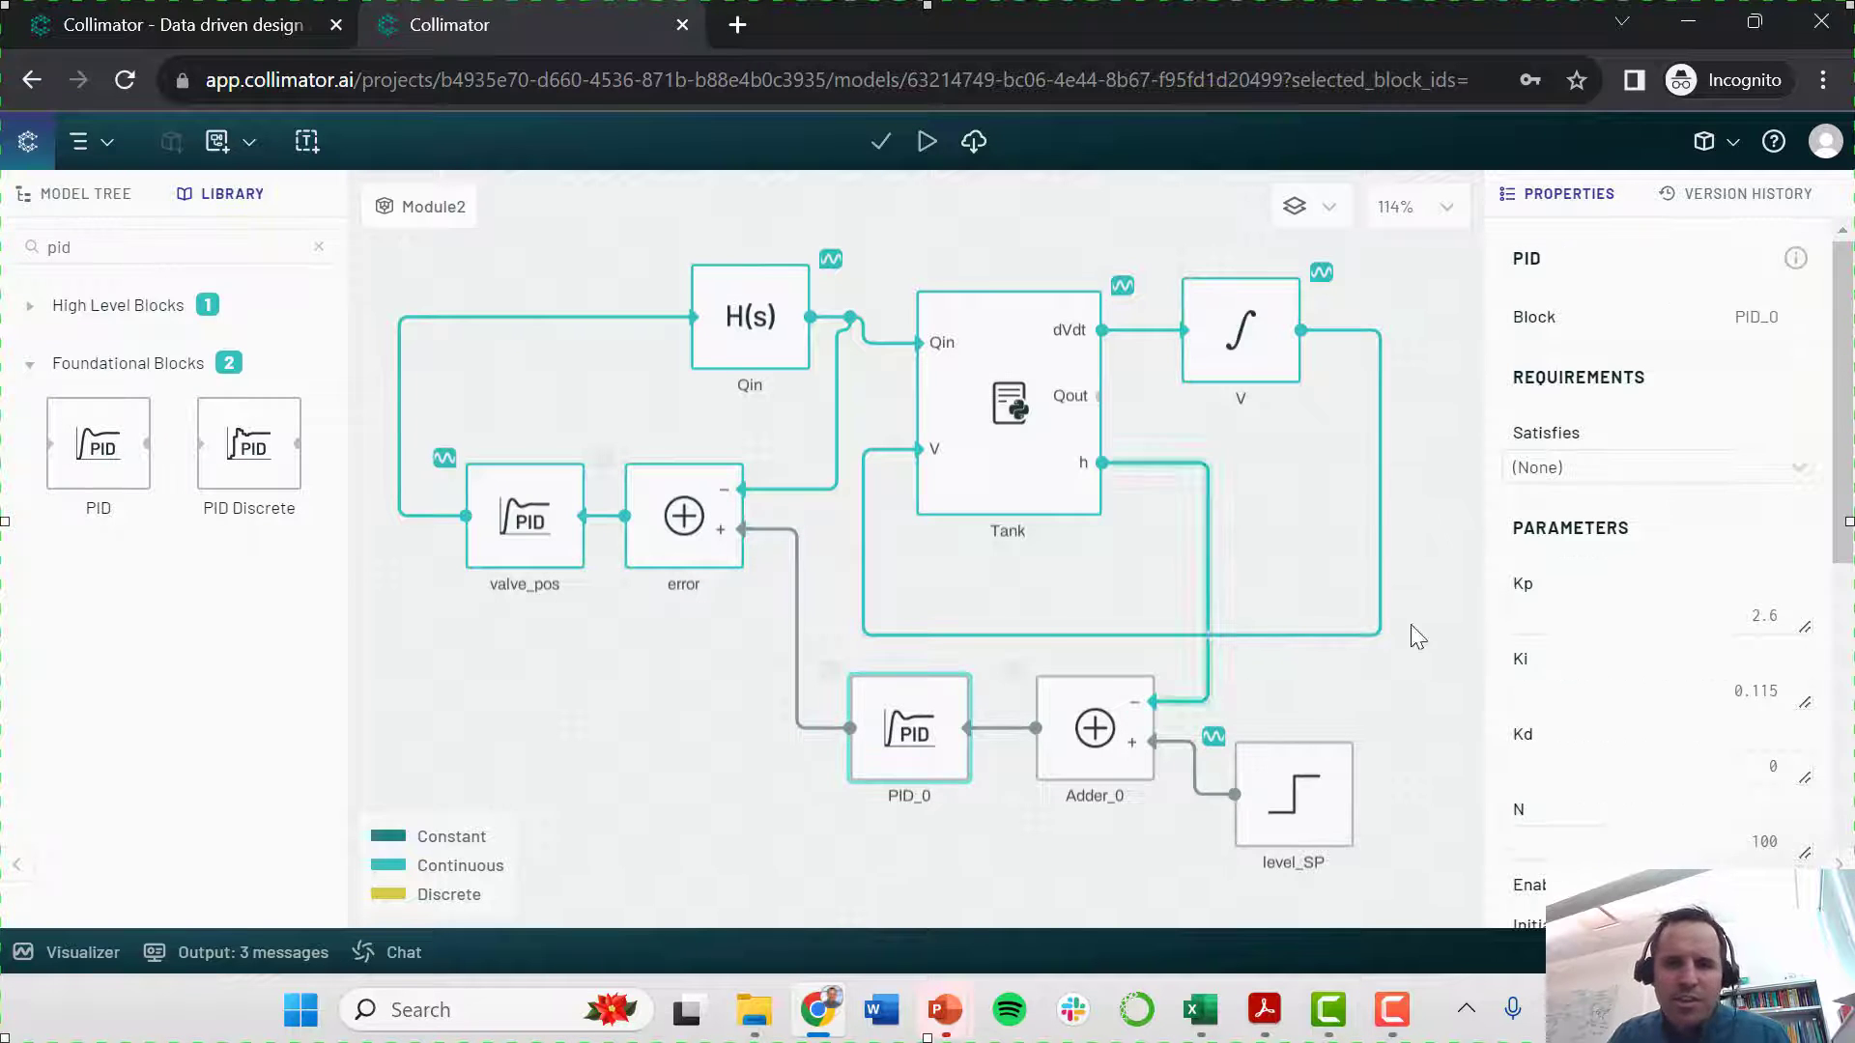
pyautogui.doubleClick(1762, 320)
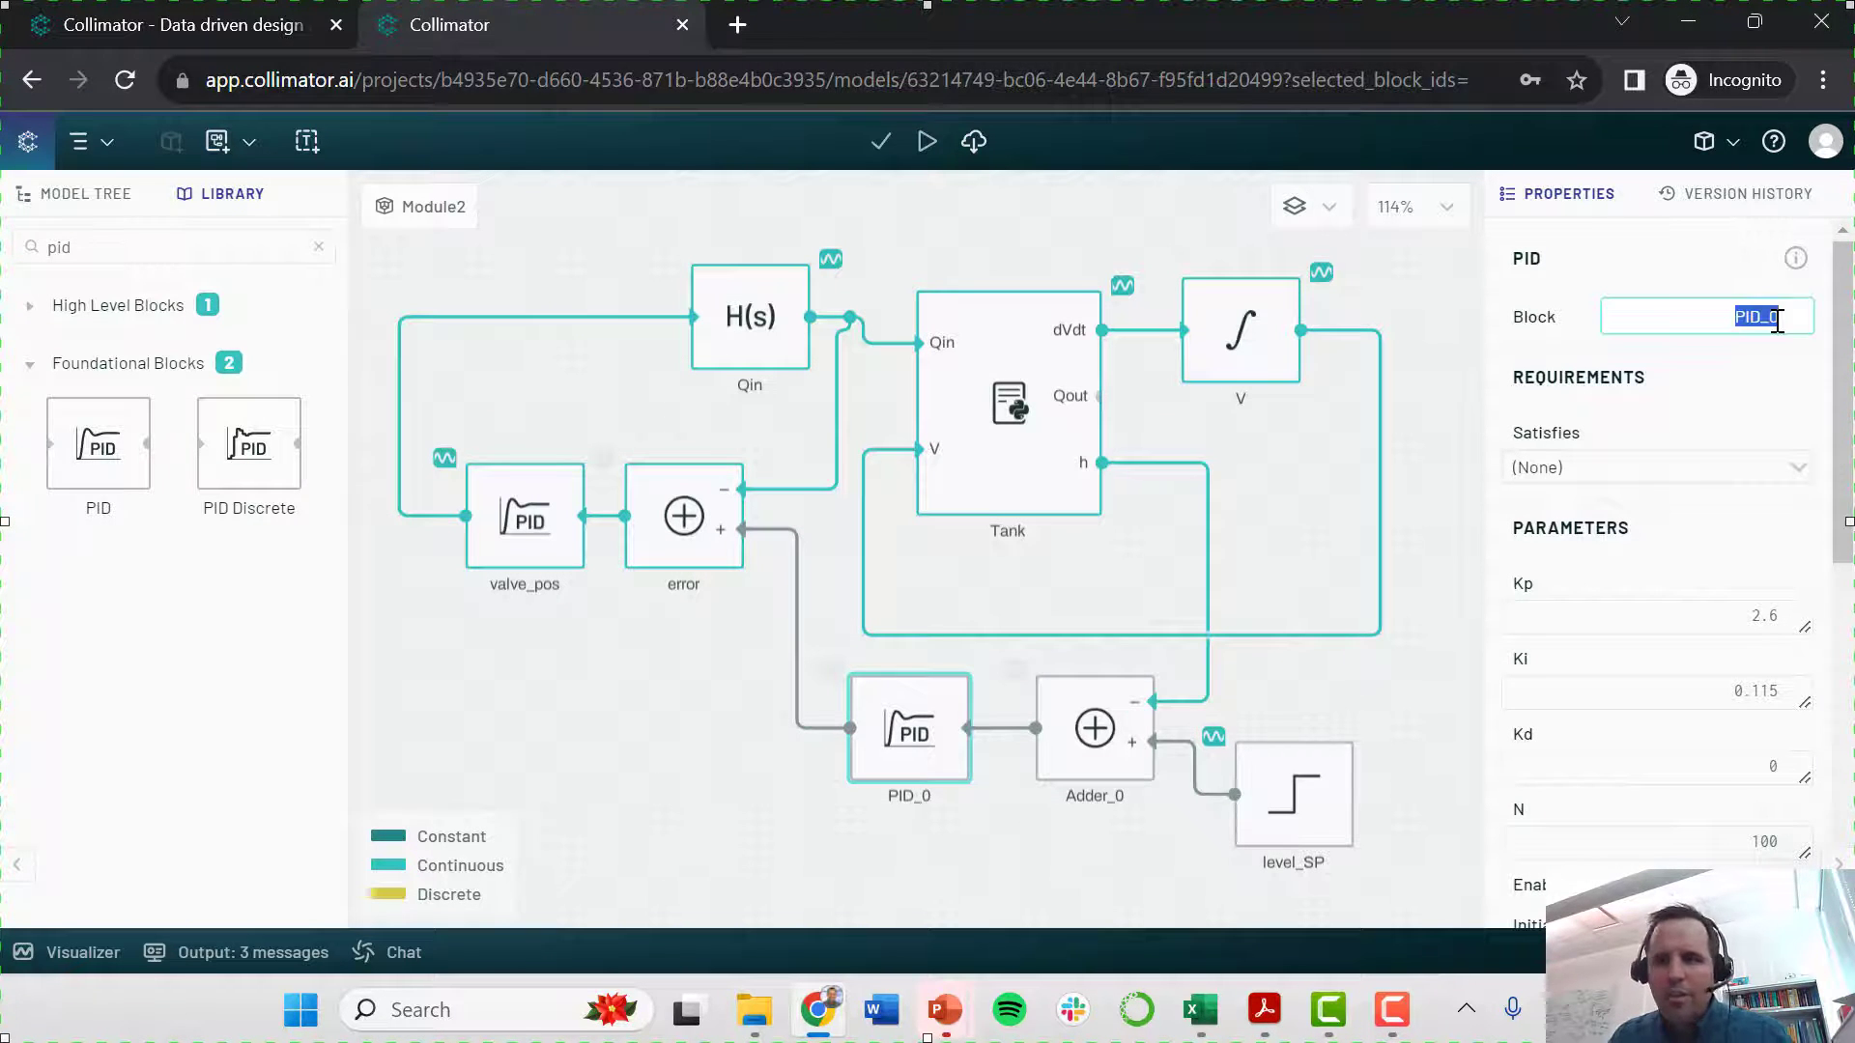
pyautogui.write('Qin')
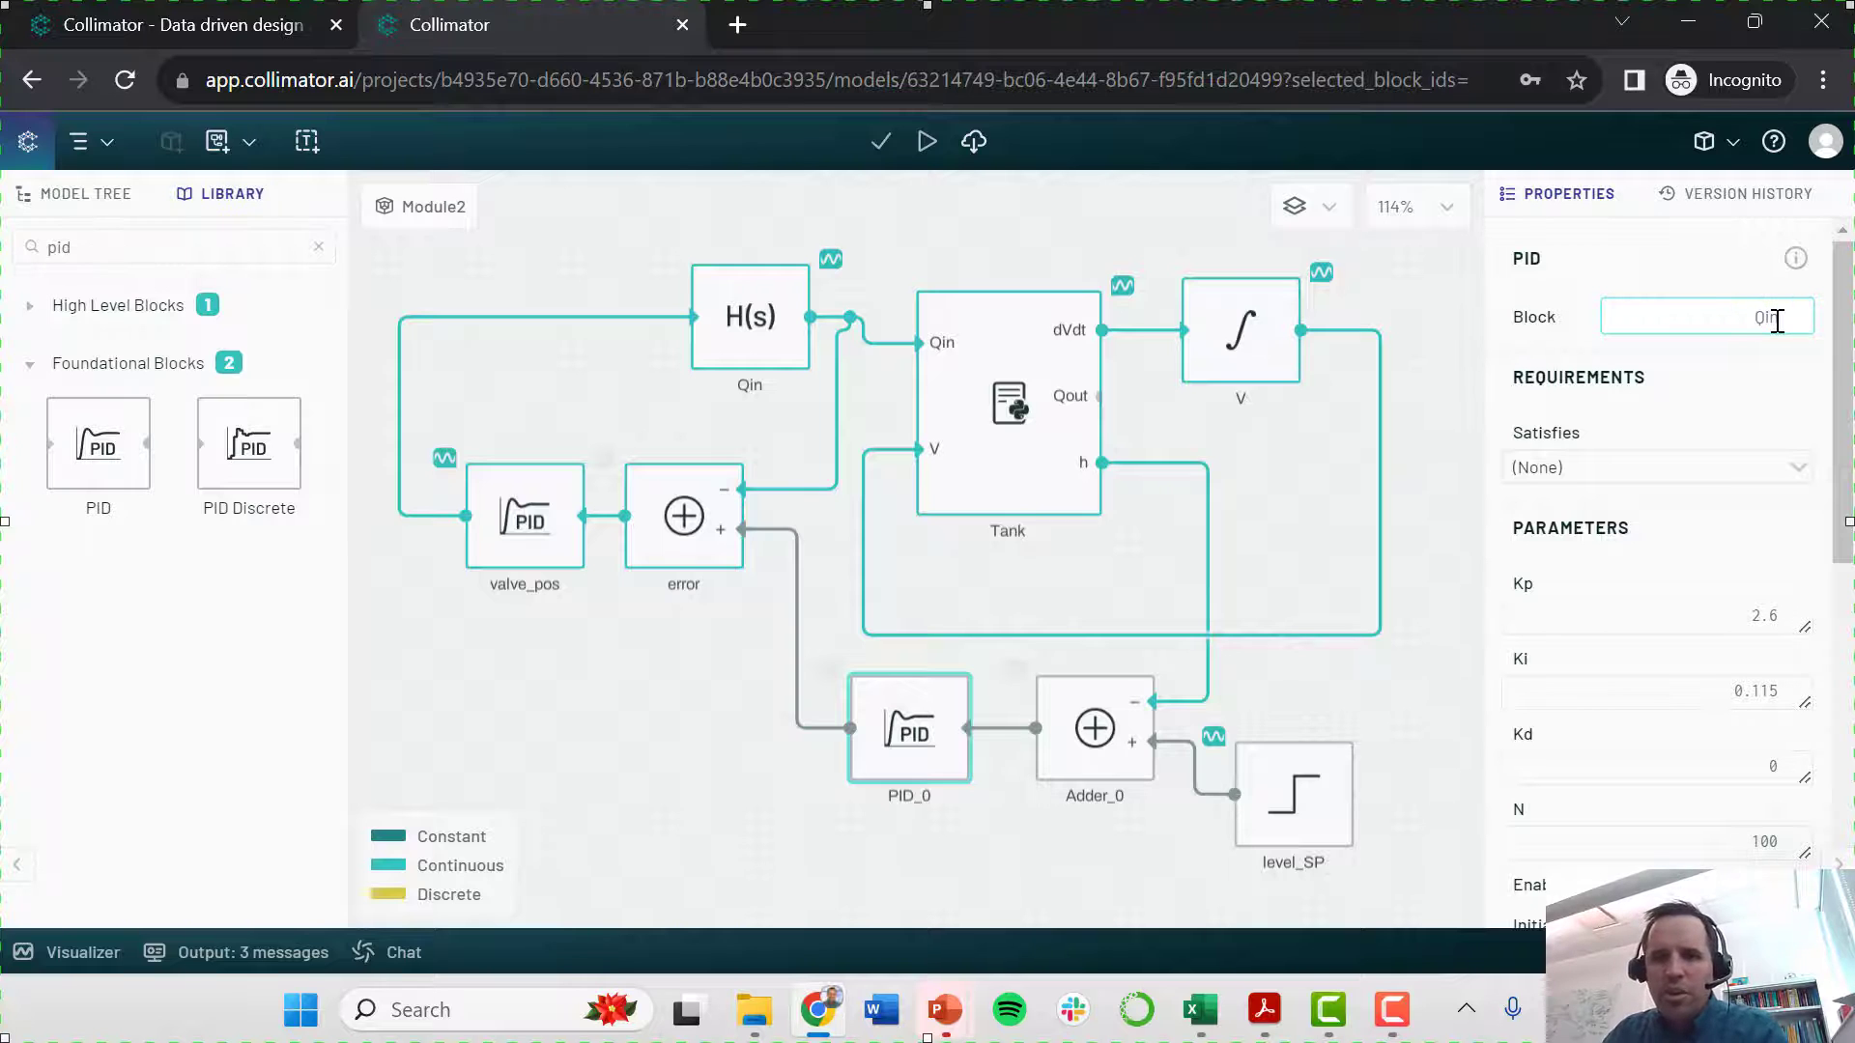
pyautogui.doubleClick(1777, 321)
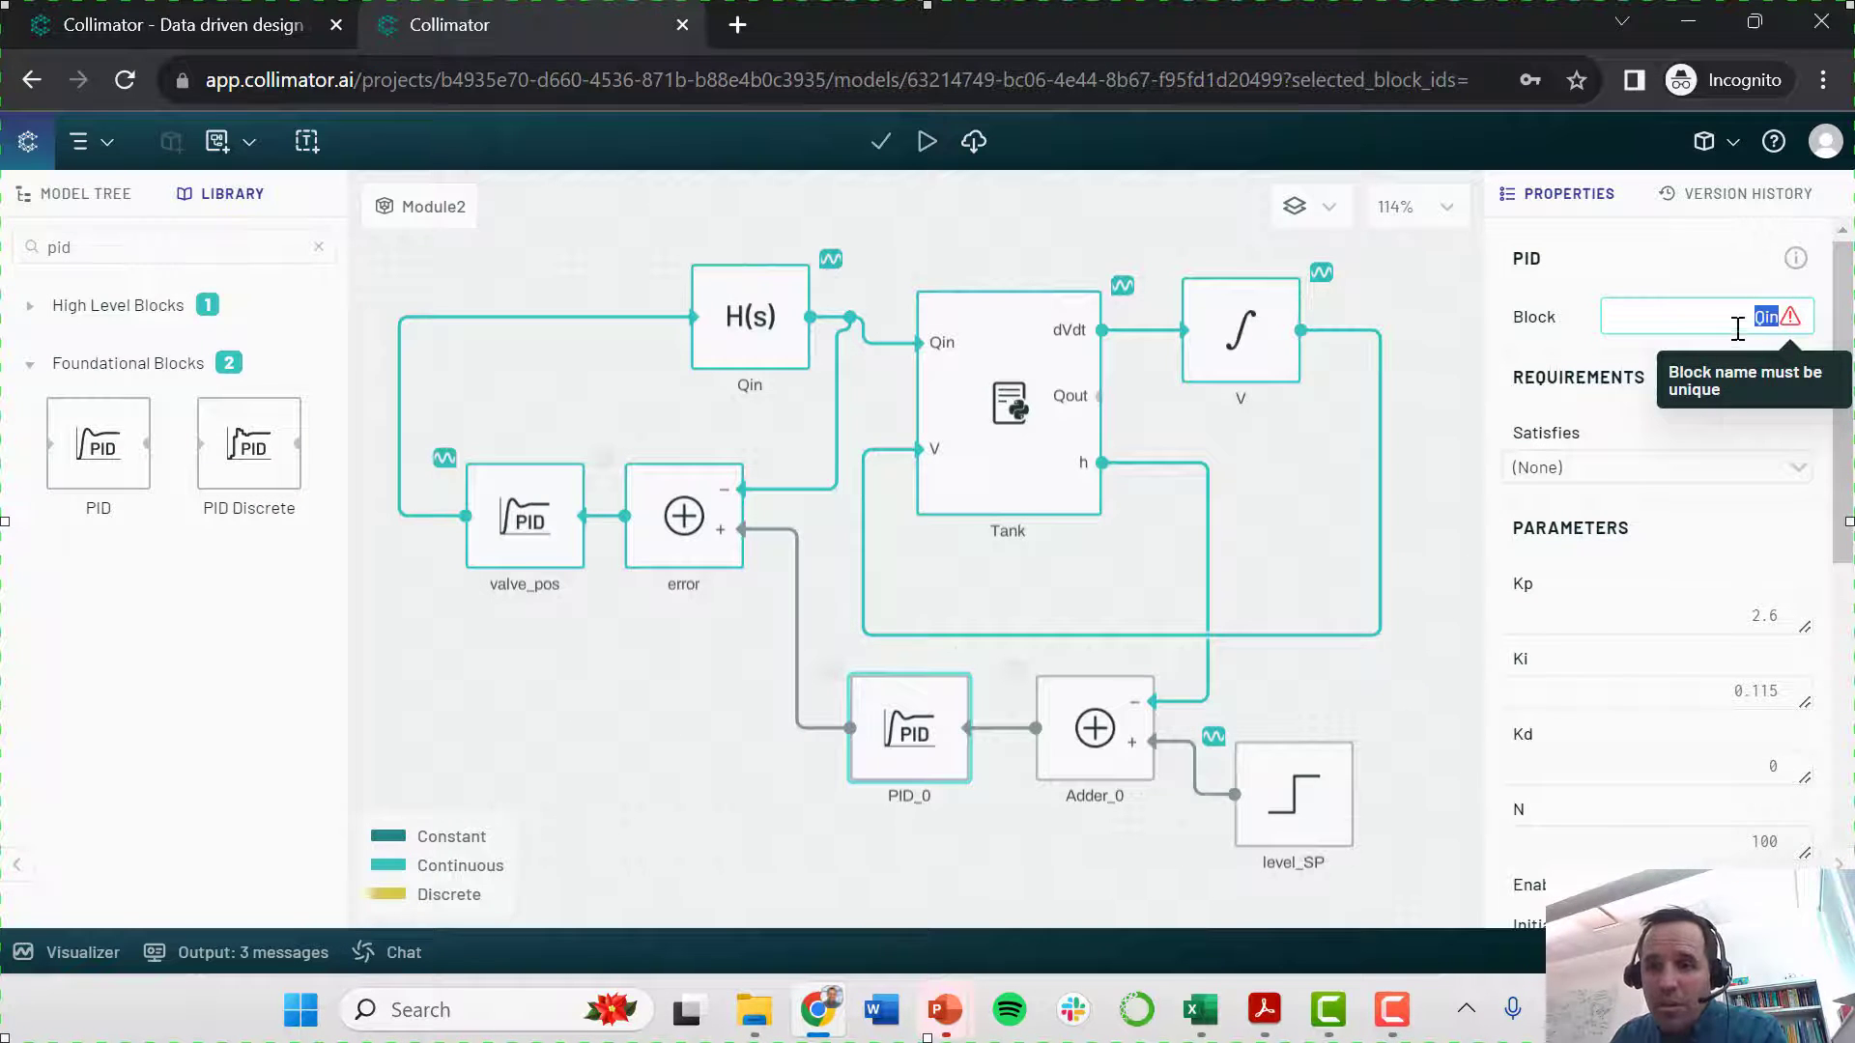
pyautogui.click(1774, 322)
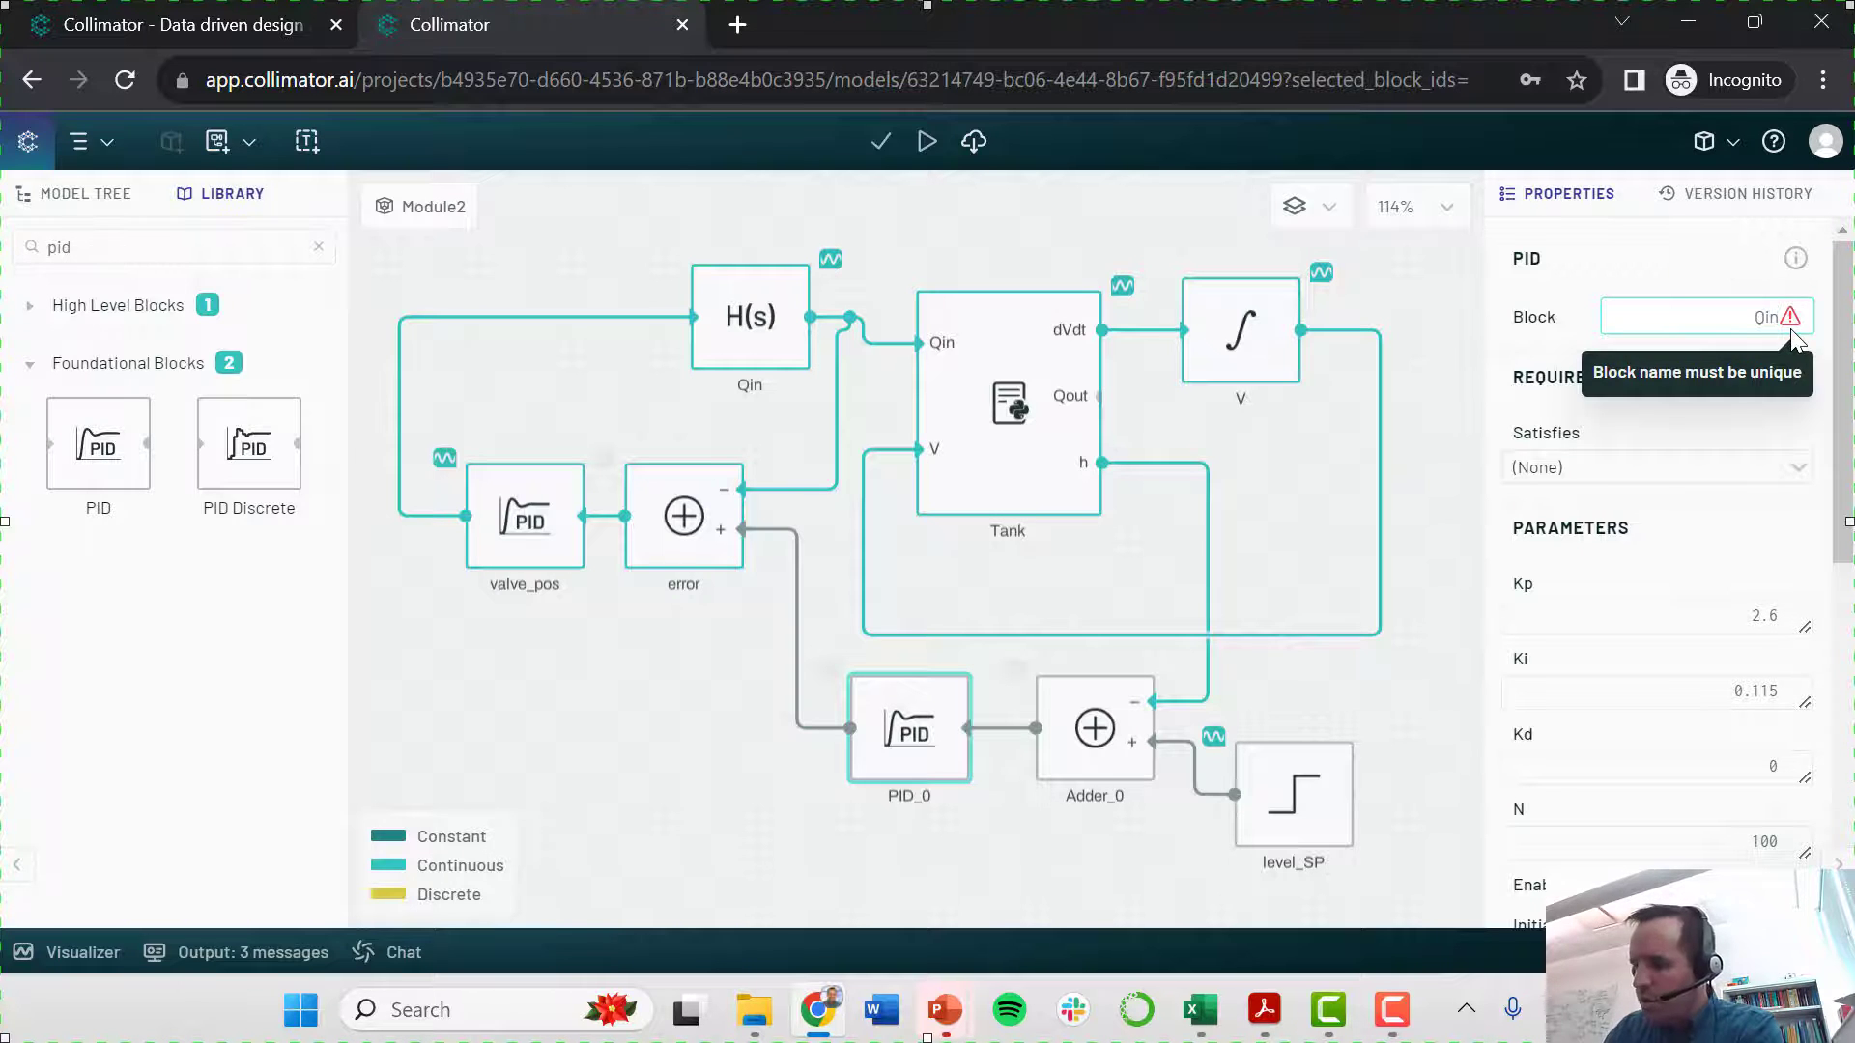
pyautogui.write('_SF')
pyautogui.press('BackSpace')
pyautogui.write('P')
pyautogui.press('Return')
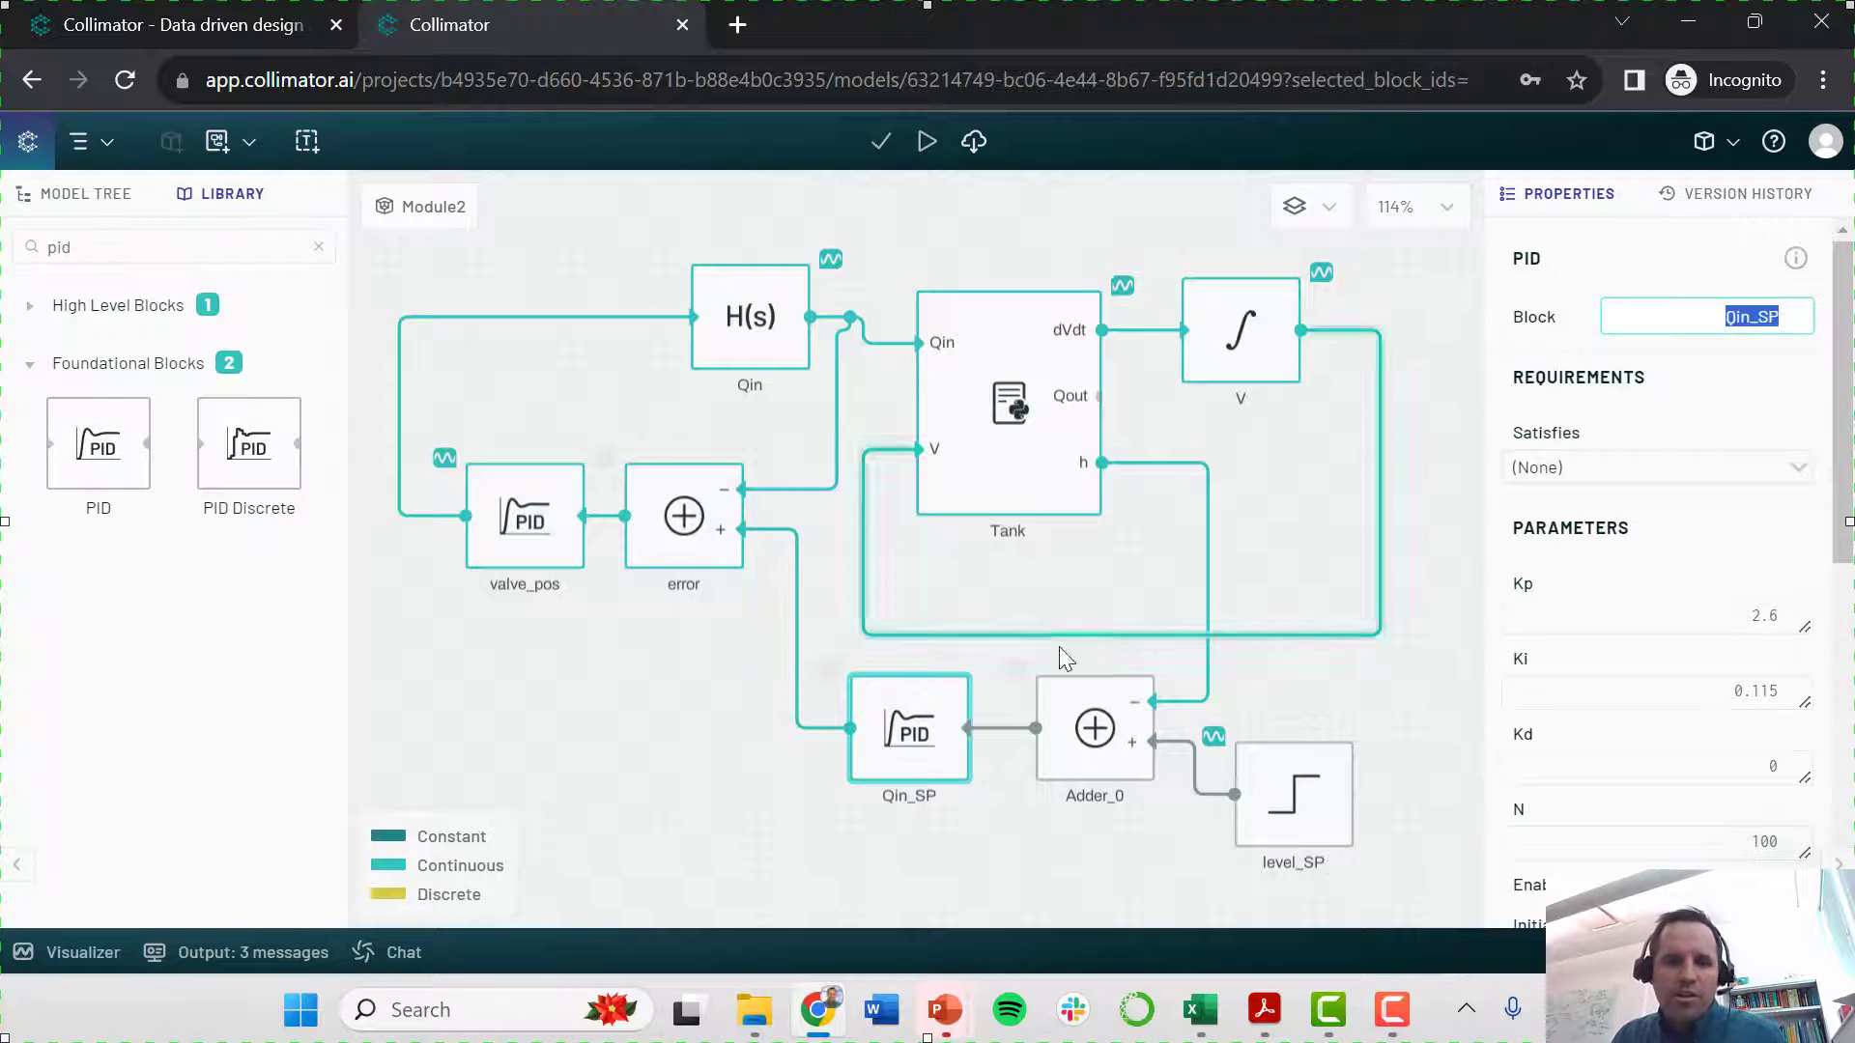
pyautogui.click(930, 785)
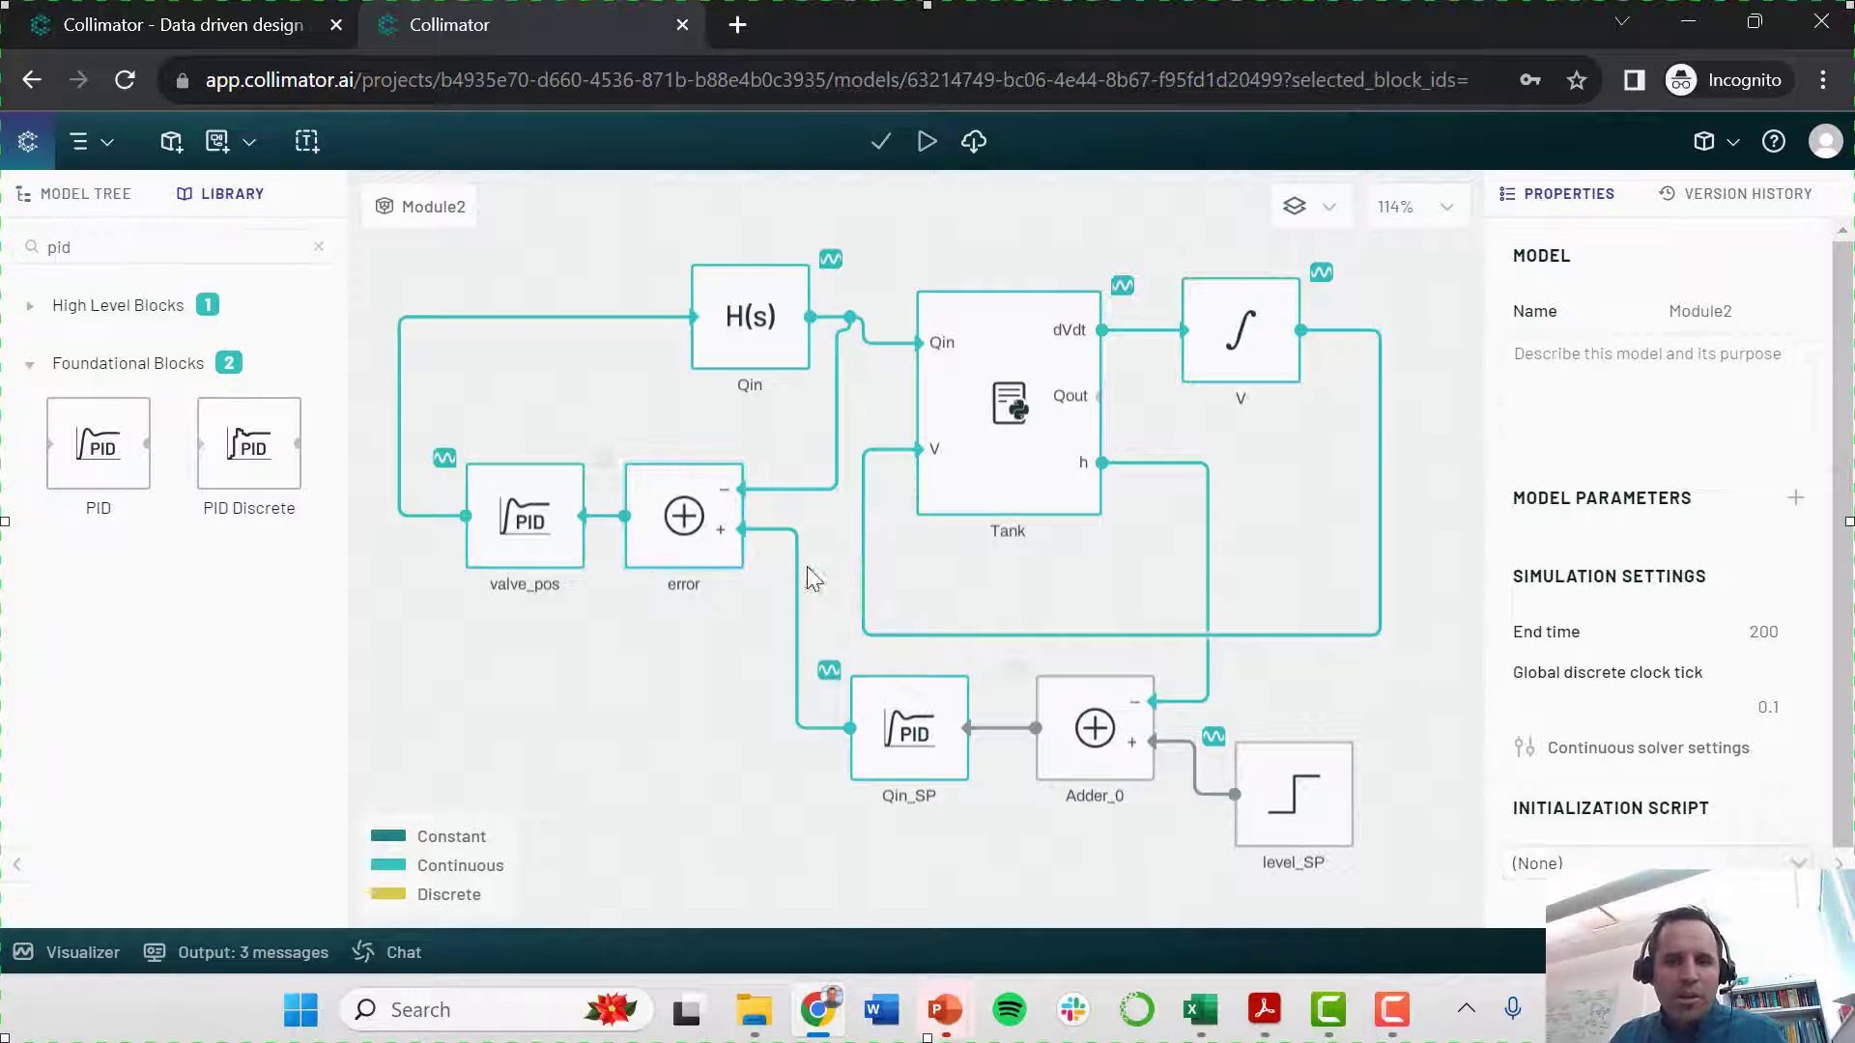
# - Review the level_SP block's step parameters and run the simulation
pyautogui.click(1294, 788)
pyautogui.scroll(-1, 1846, 565)
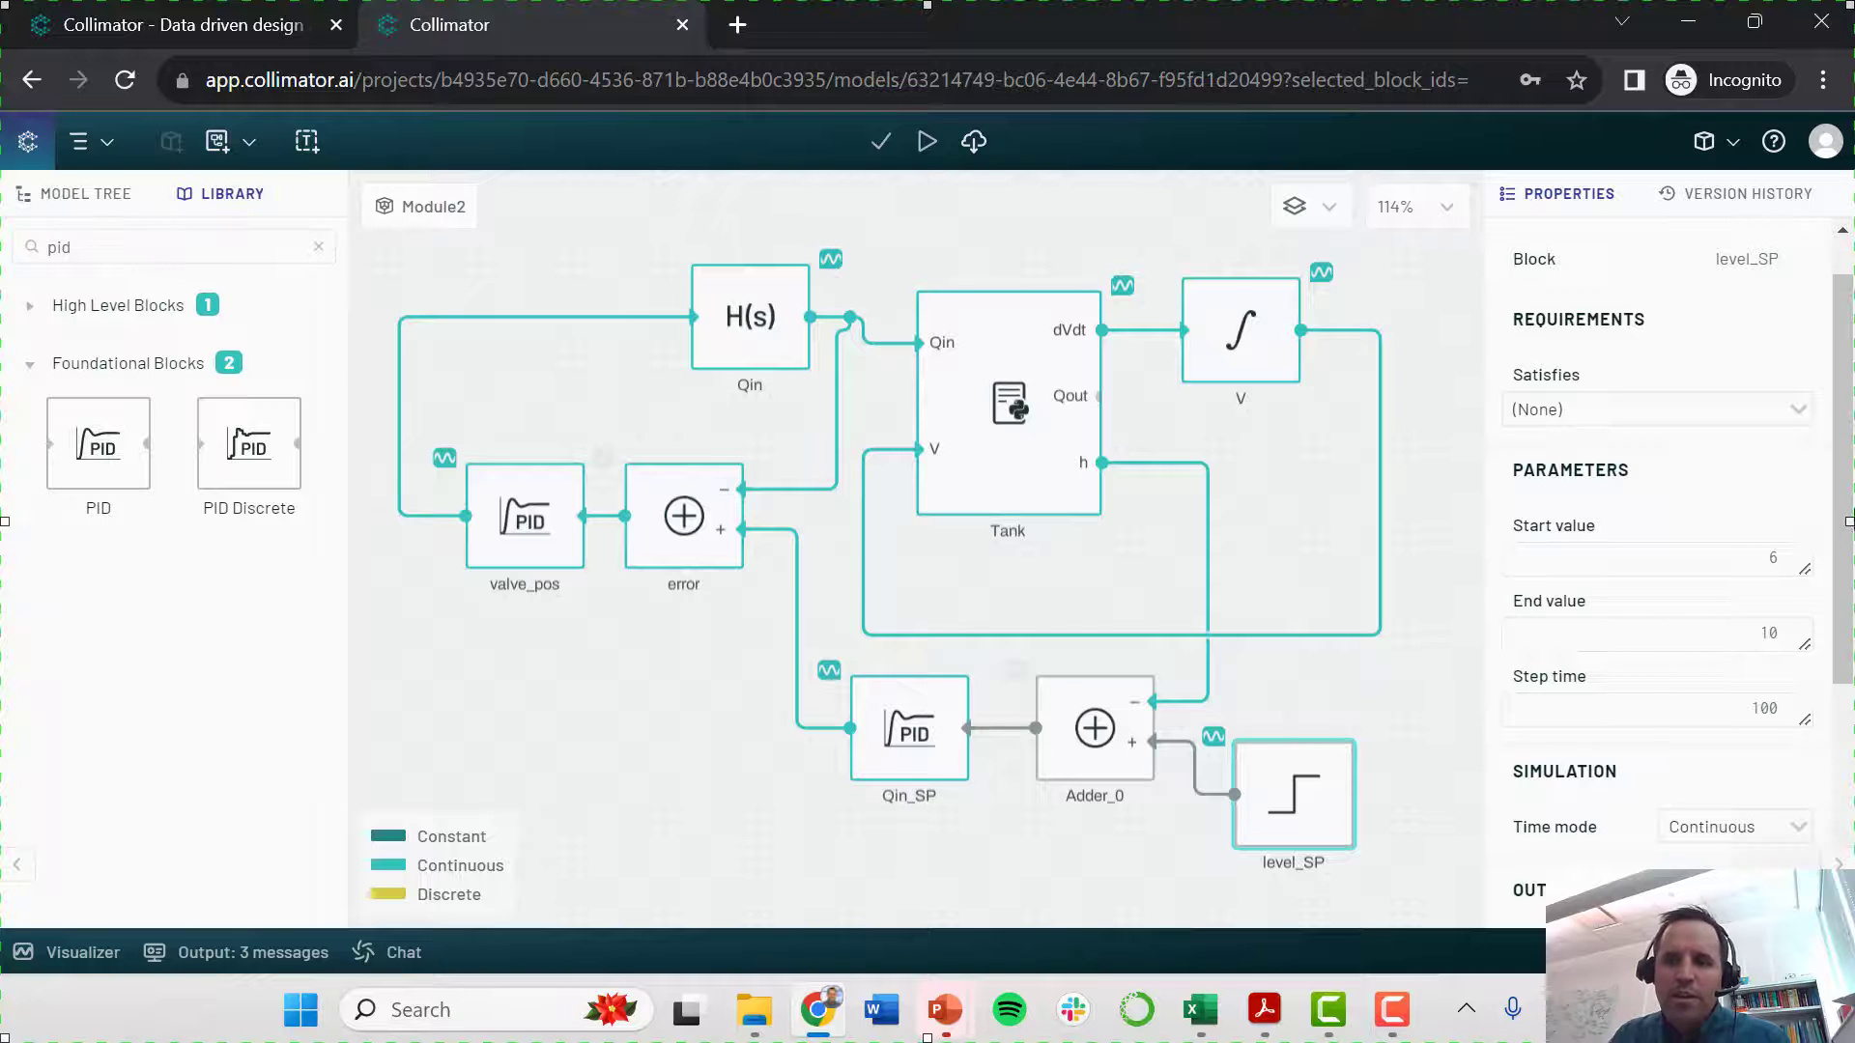
pyautogui.scroll(1, 1840, 521)
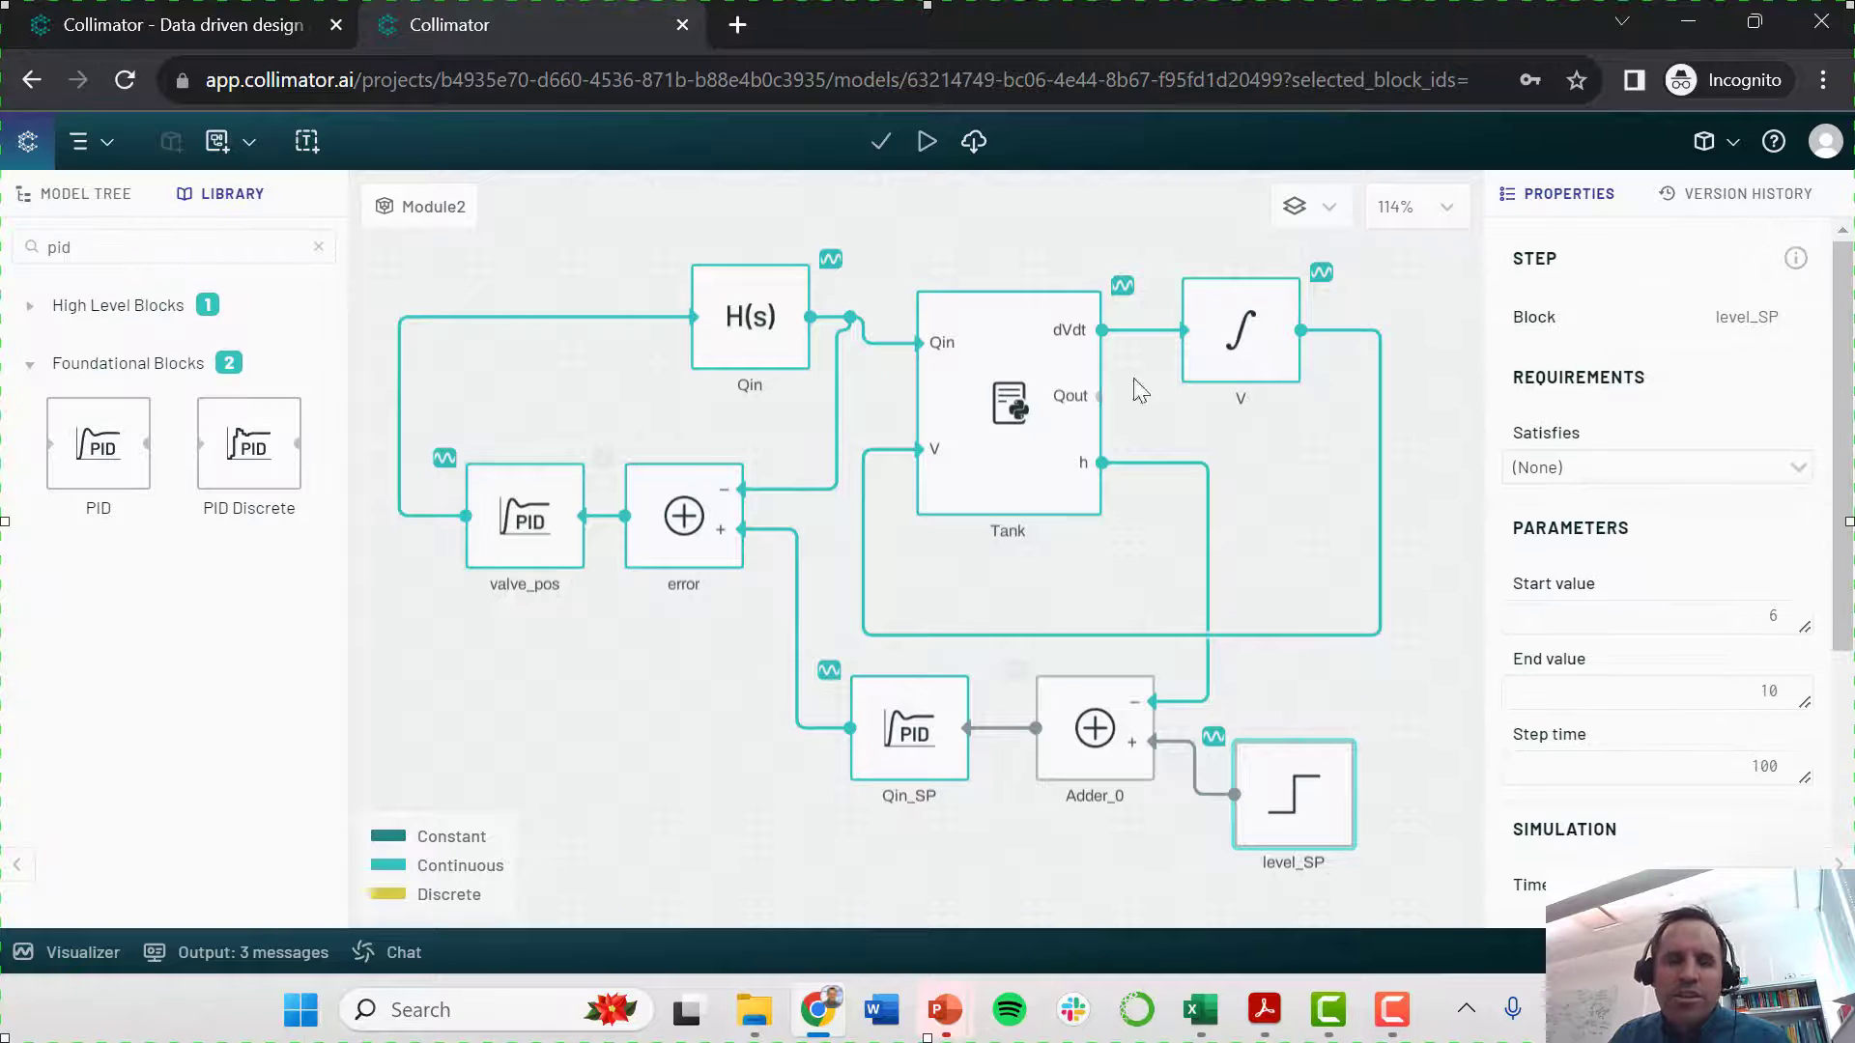
pyautogui.click(926, 142)
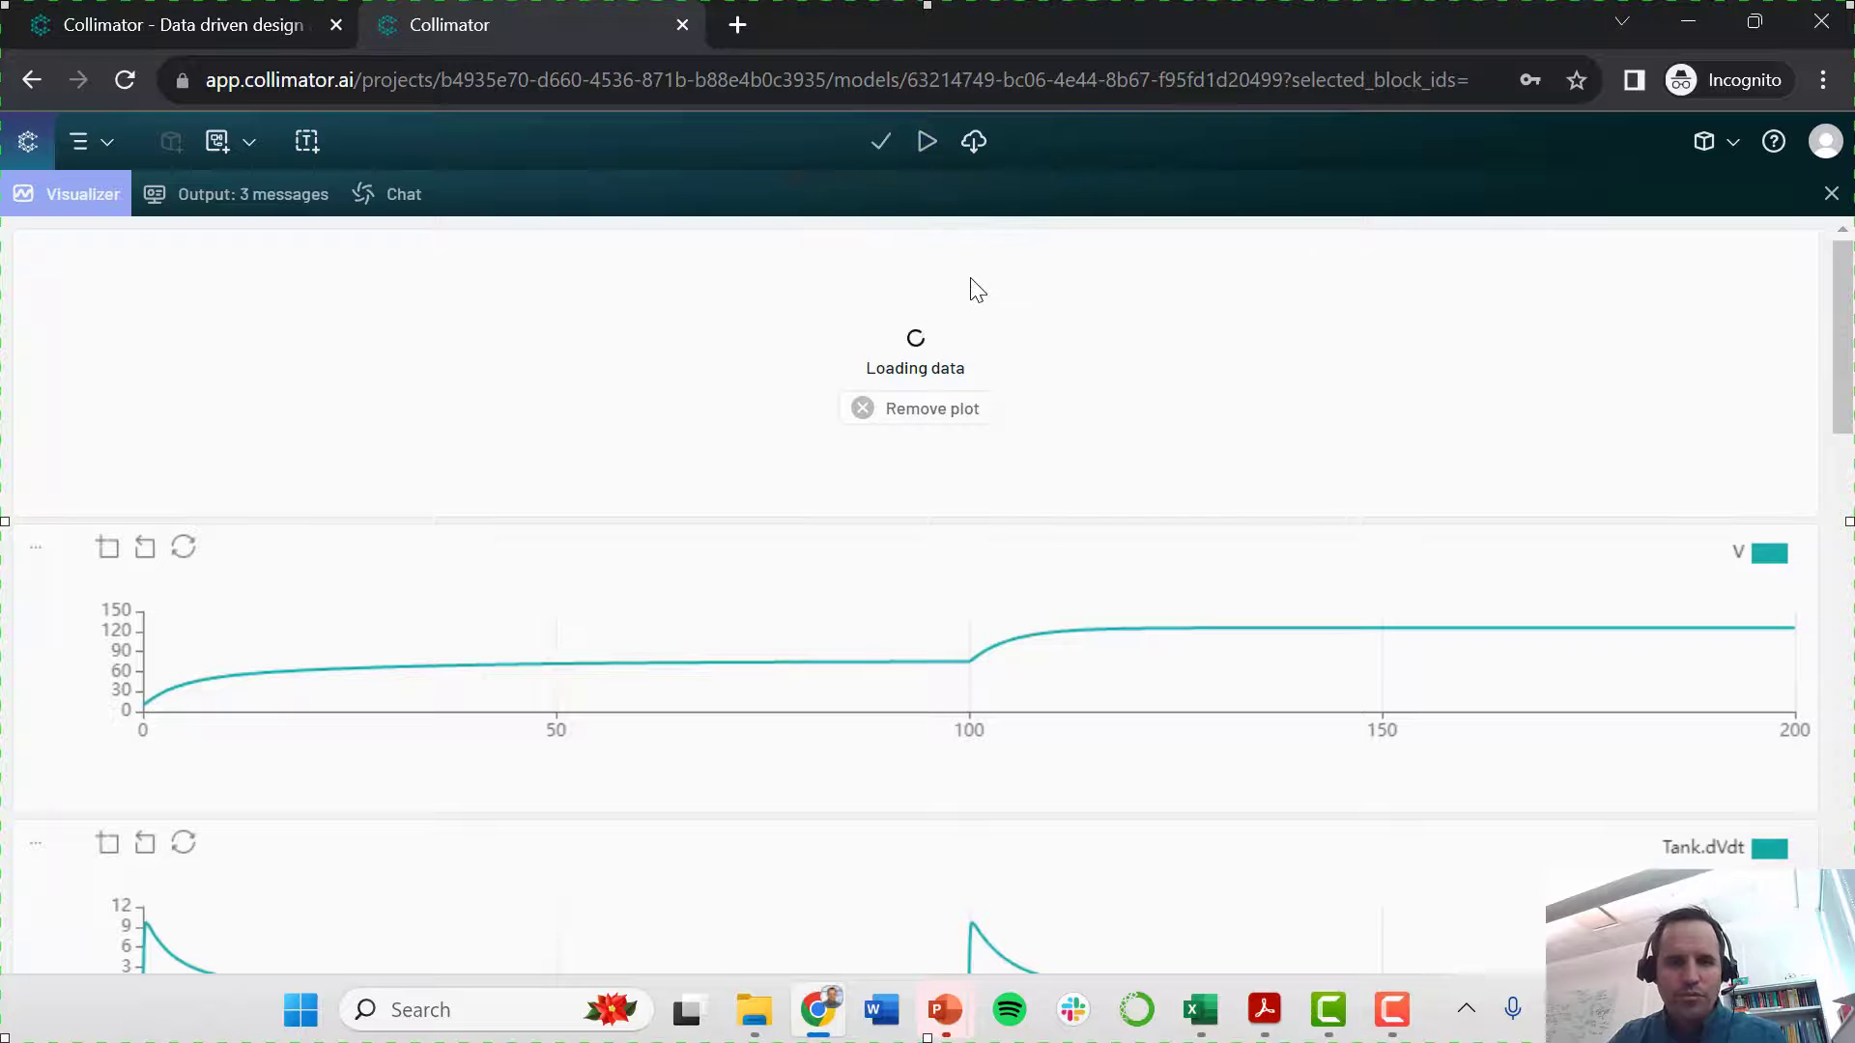
# - Look through the simulation plots and move the level_SP plot up directly above the valve_pos plot
pyautogui.moveTo(1846, 334); pyautogui.dragTo(1813, 592)
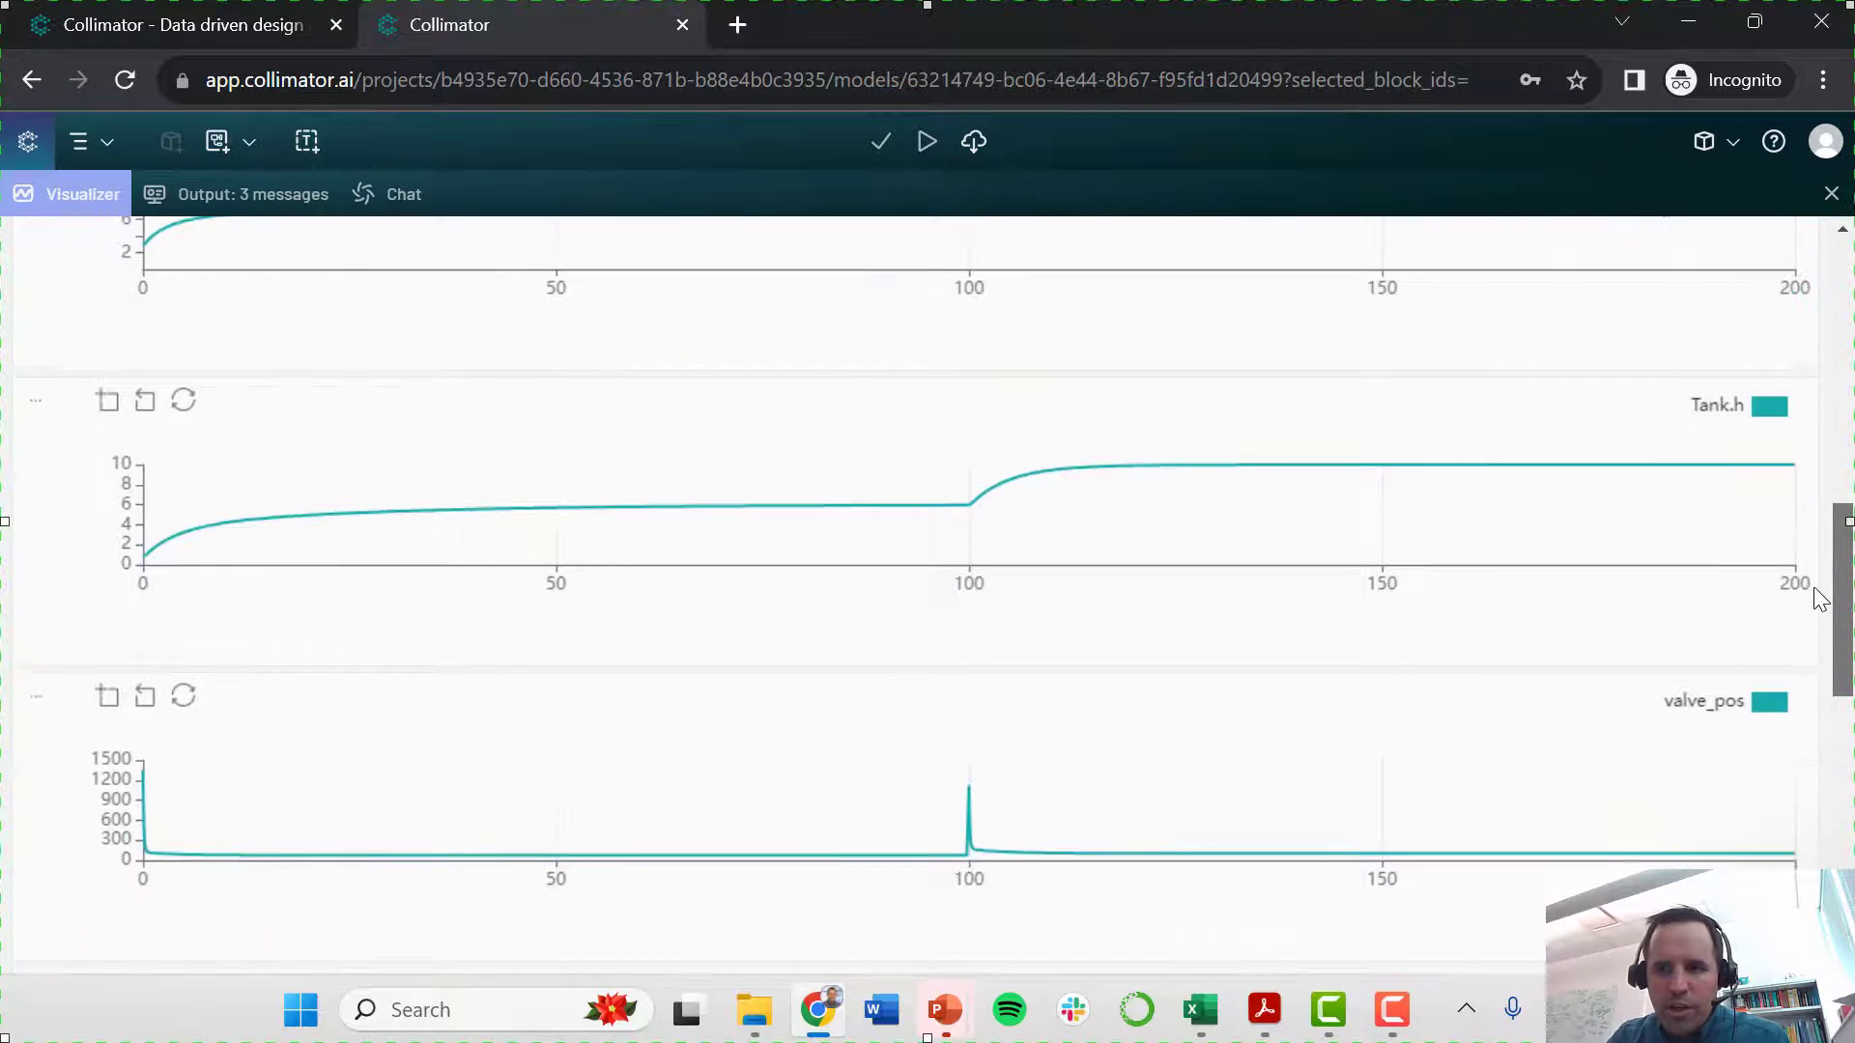
pyautogui.moveTo(1066, 442)
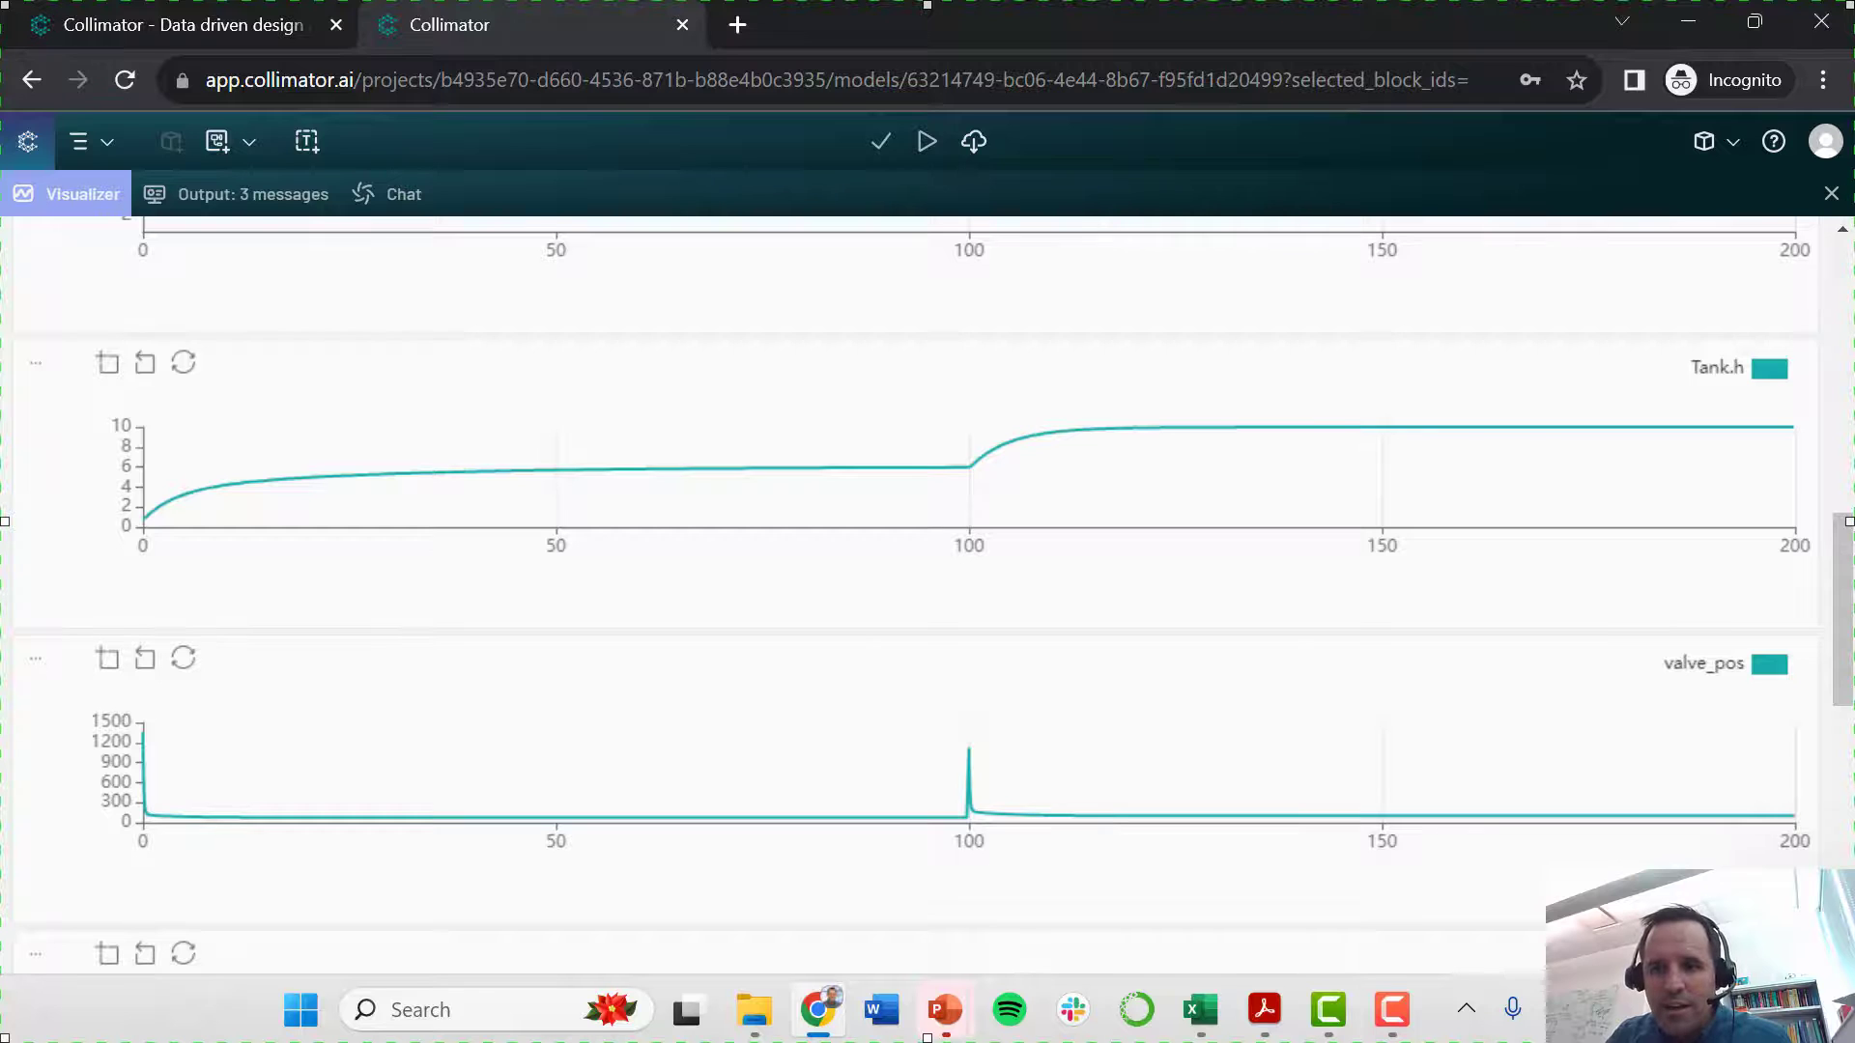
pyautogui.scroll(-5, 1781, 543)
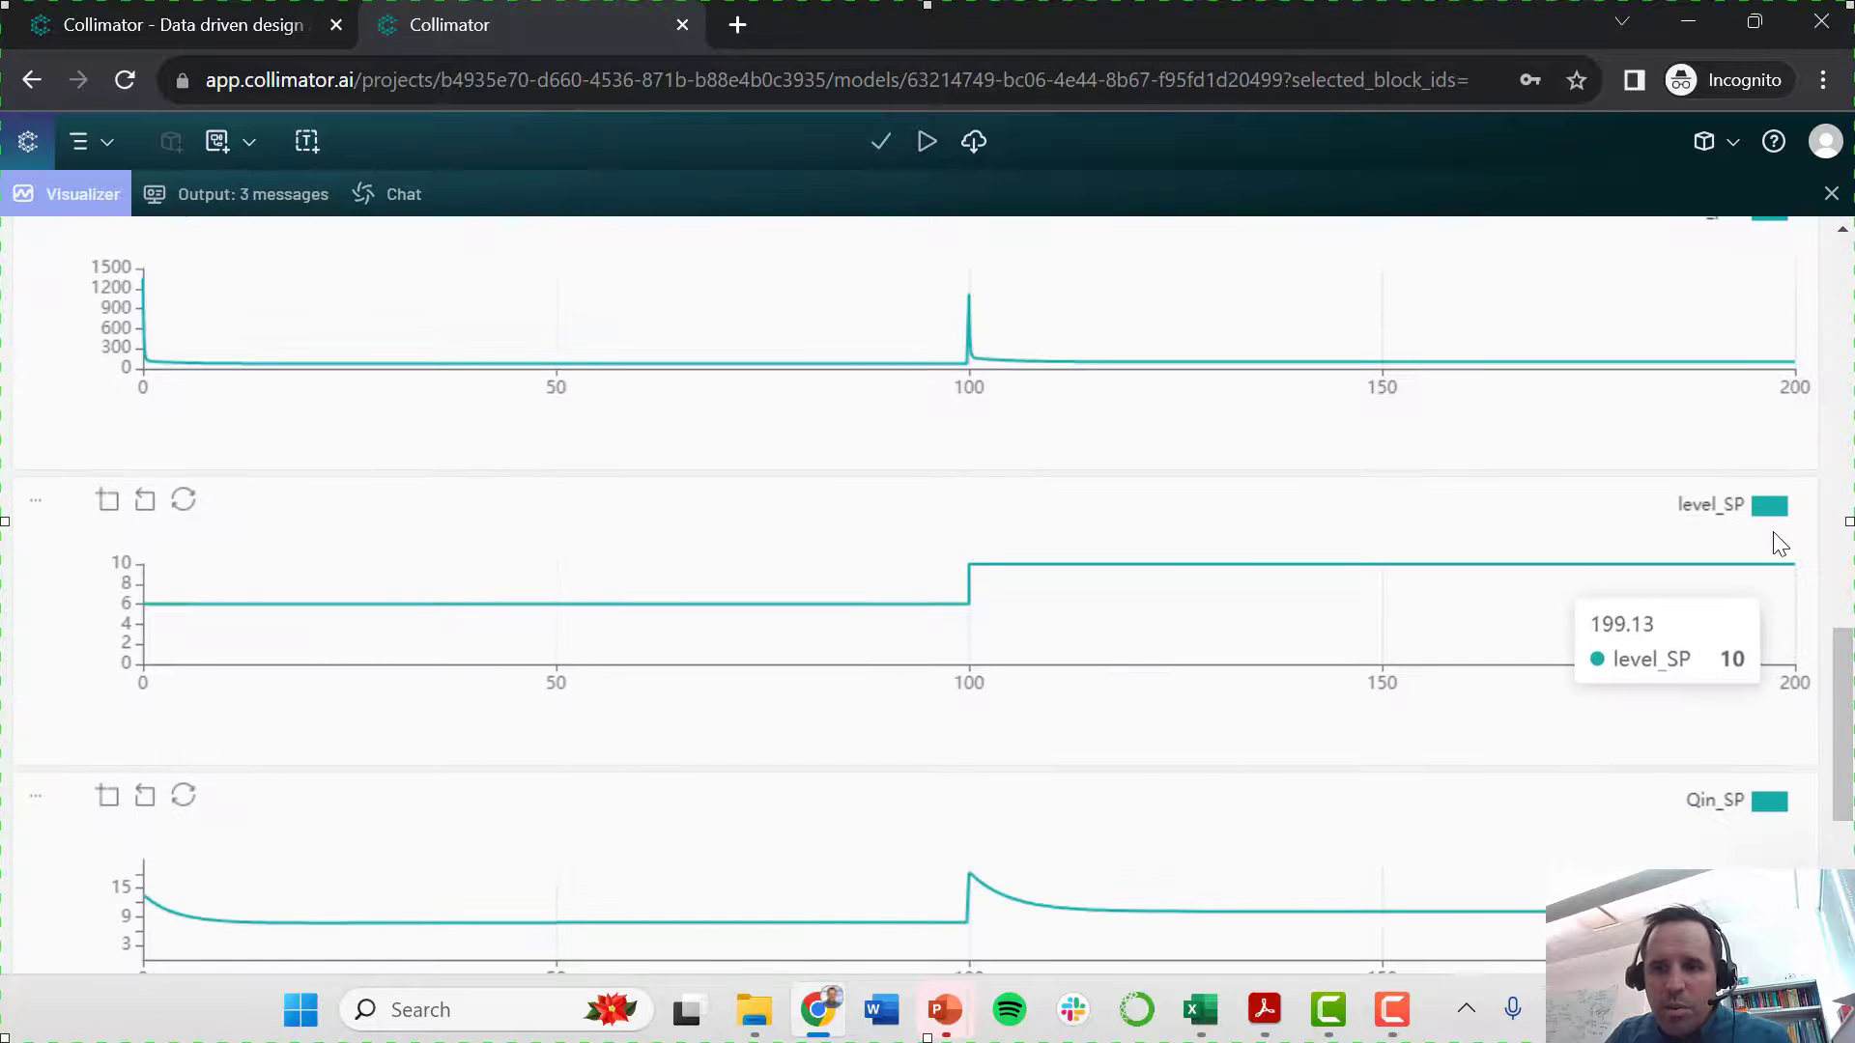
pyautogui.moveTo(1773, 505); pyautogui.dragTo(1716, 225)
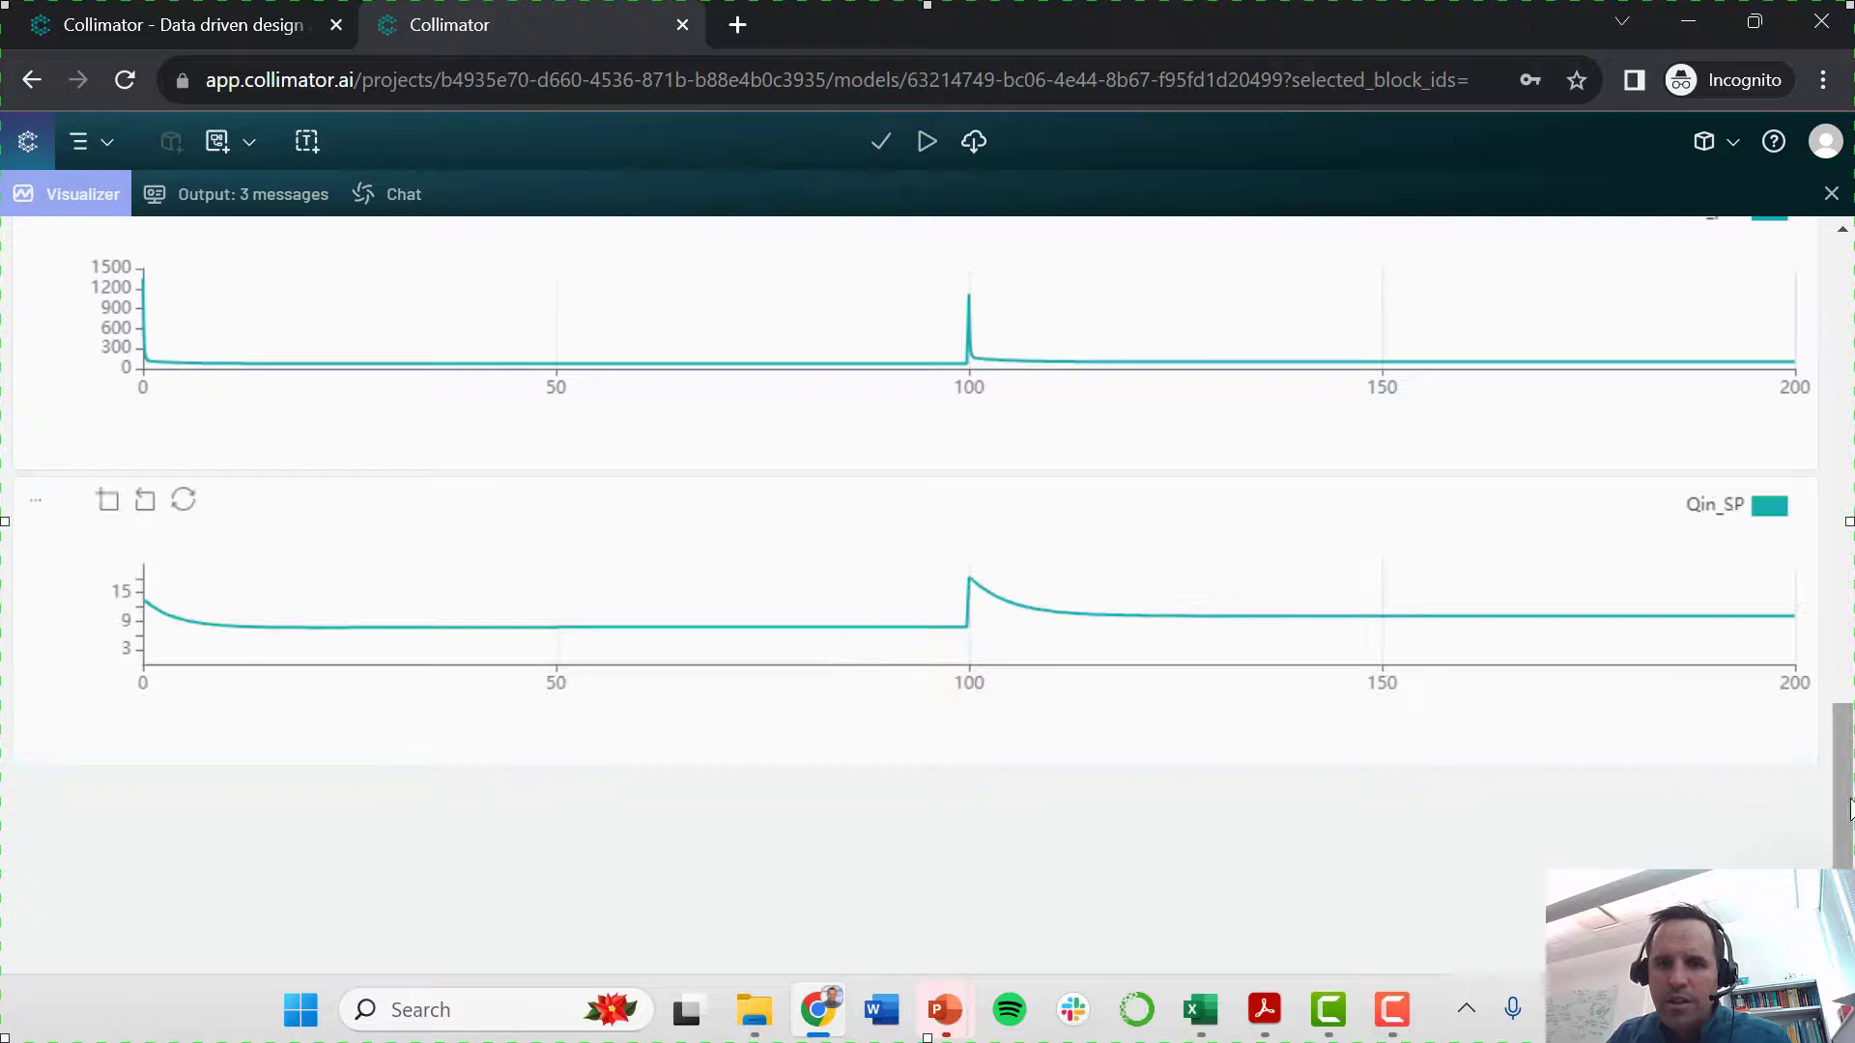
pyautogui.scroll(6, 1849, 806)
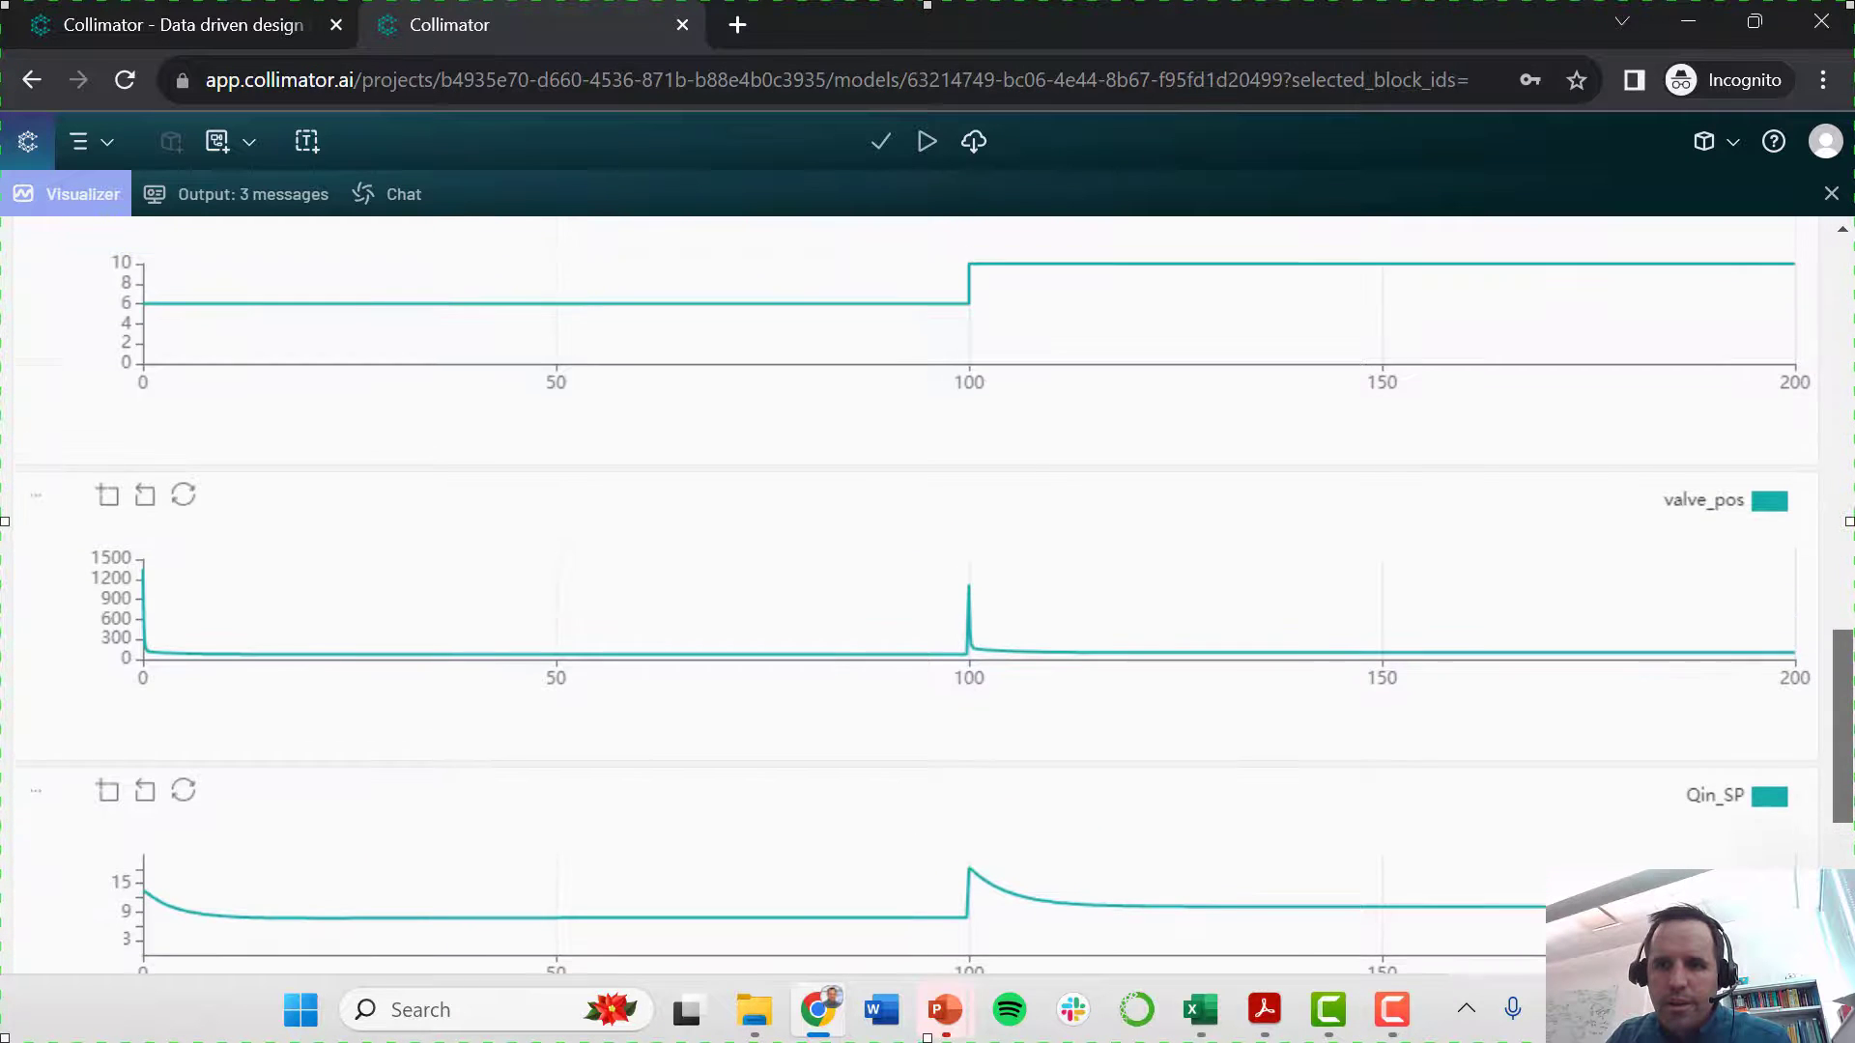
# - Combine the level_SP and Tank.h signals in a single plot above the valve_pos plot
pyautogui.scroll(2, 1843, 618)
pyautogui.moveTo(1770, 633); pyautogui.dragTo(1585, 456)
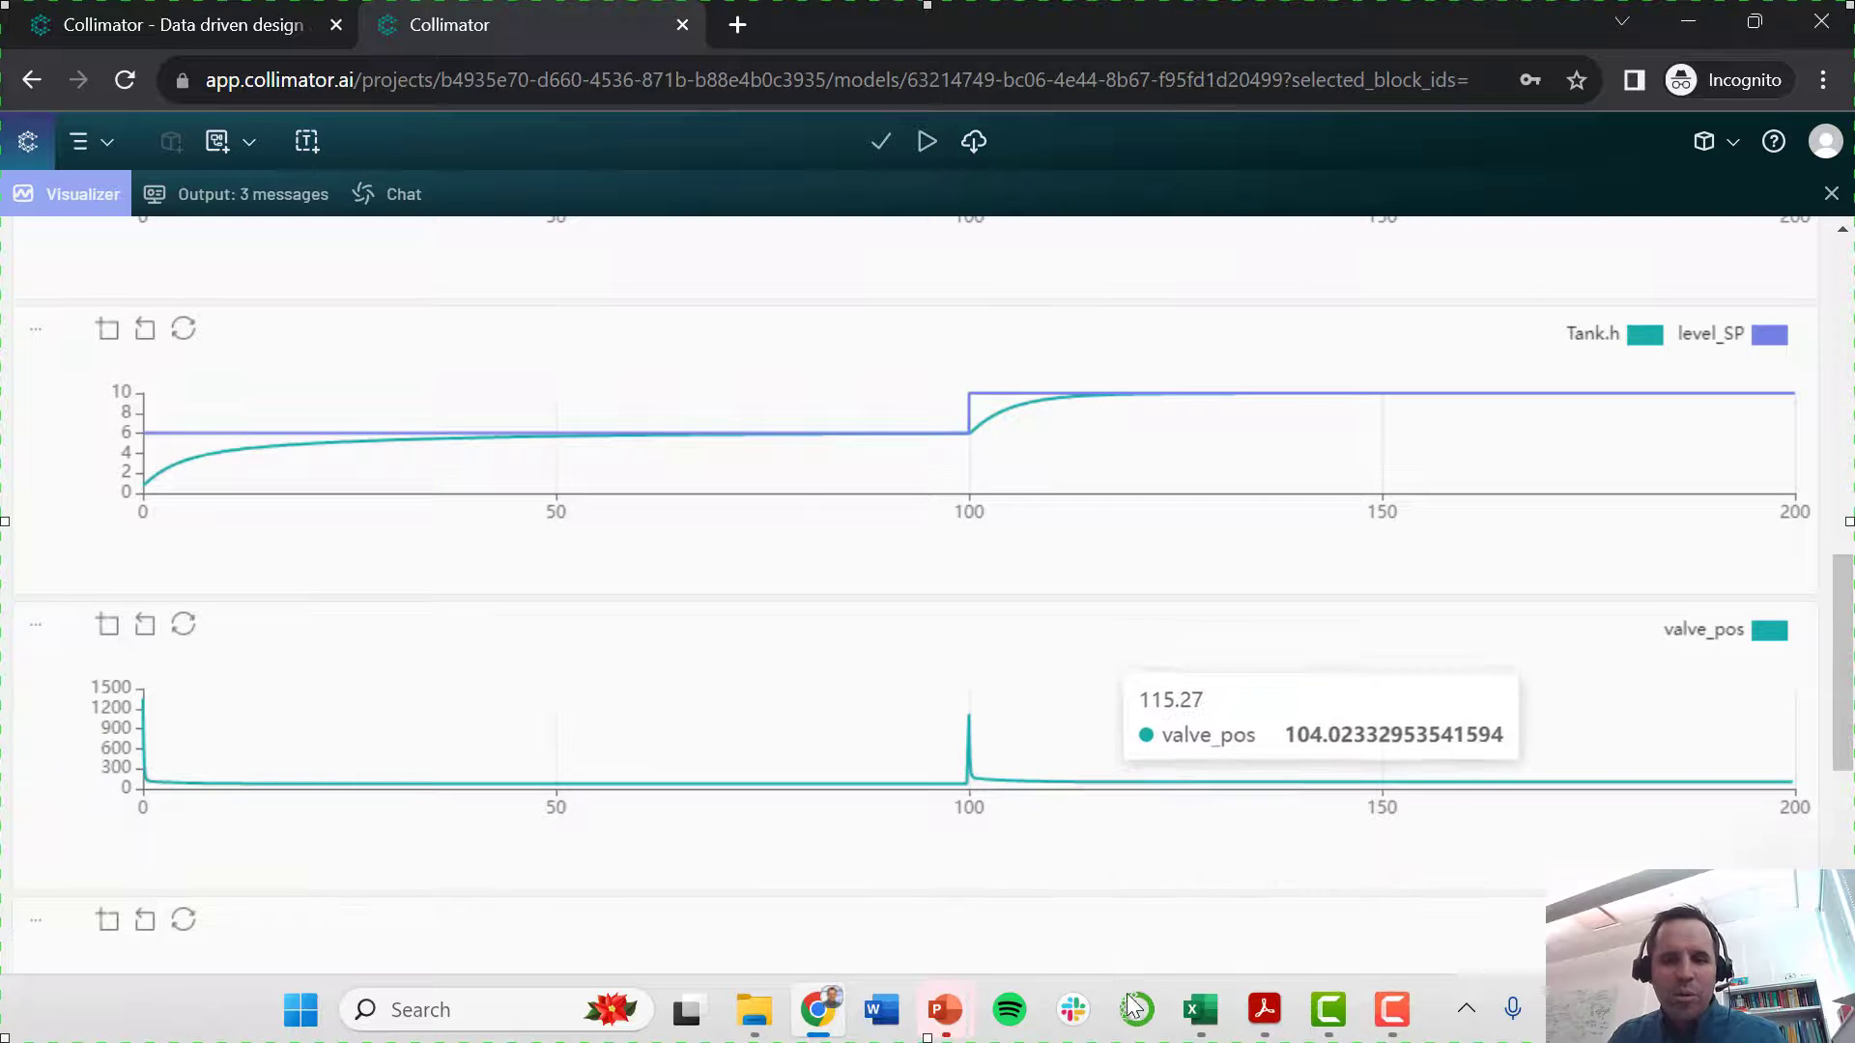
# - Switch to the tuning.xlsx workbook in Excel and set the Level Controller's desired controller time constant to 1
pyautogui.click(1205, 1010)
pyautogui.press('Left')
pyautogui.press('Left')
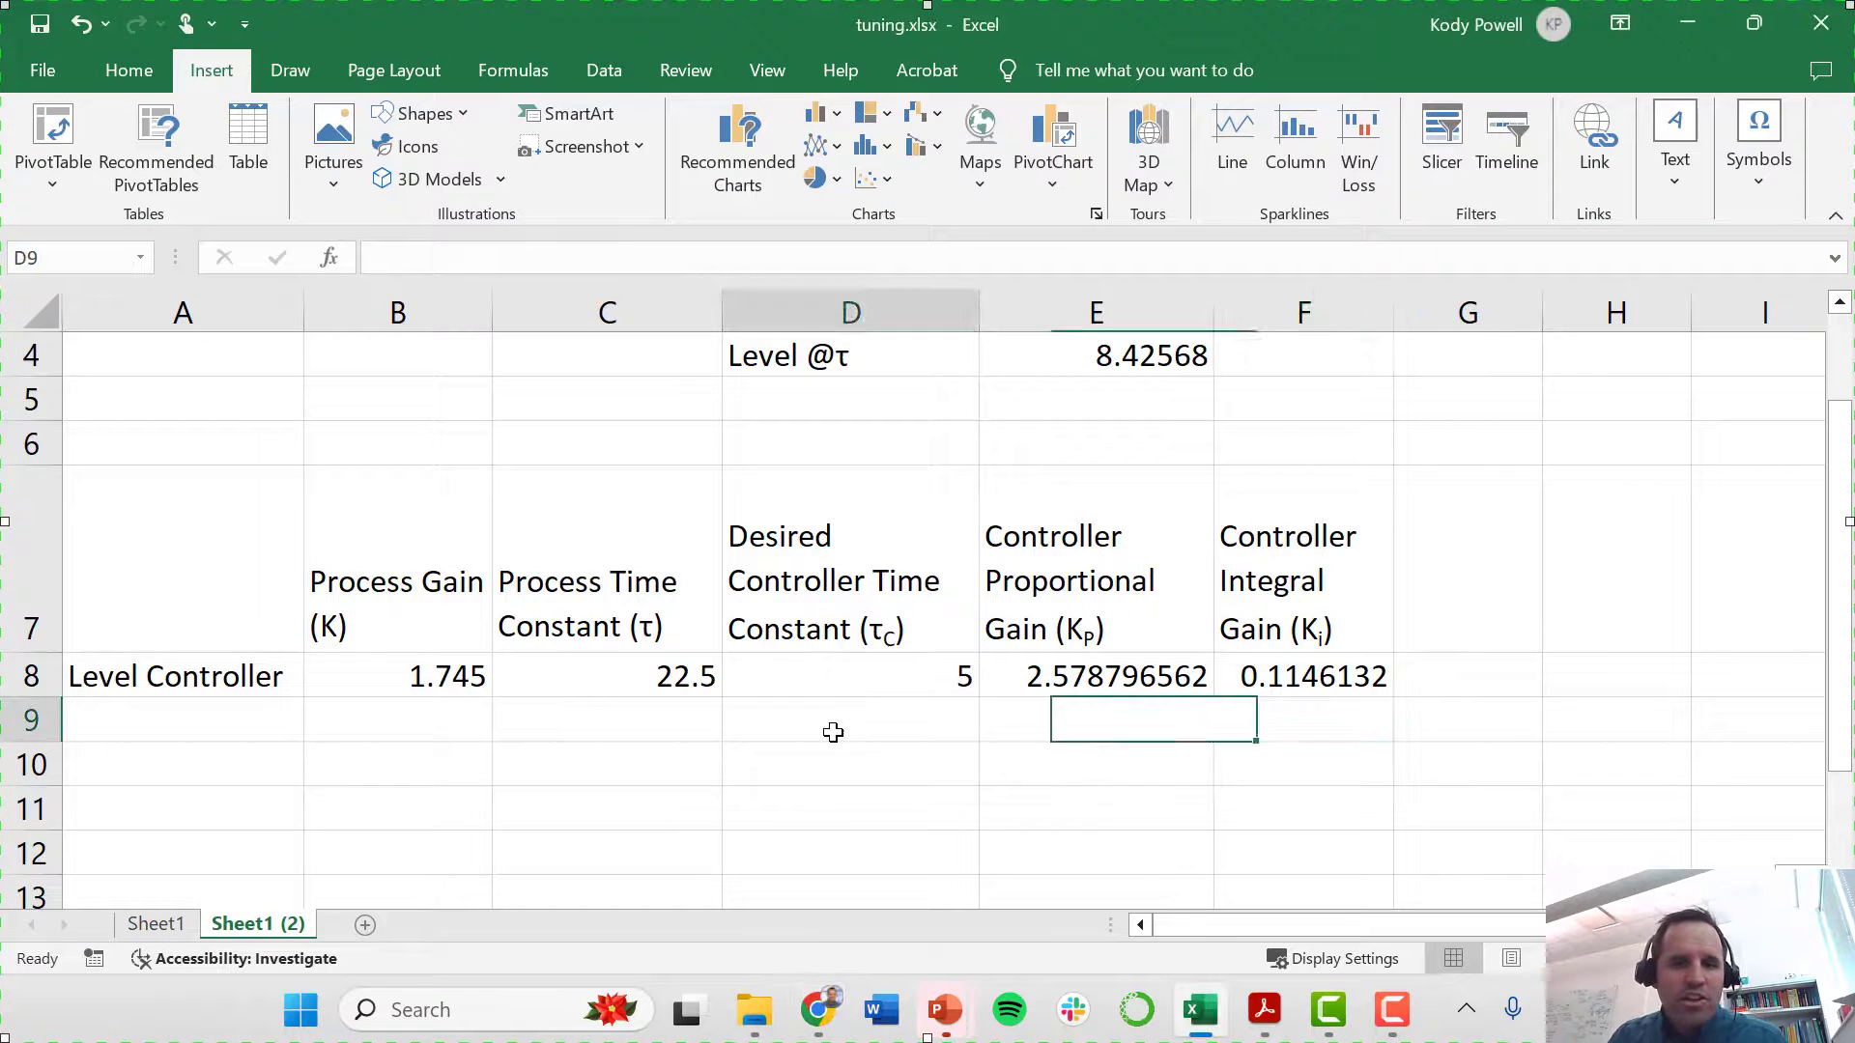
pyautogui.click(844, 668)
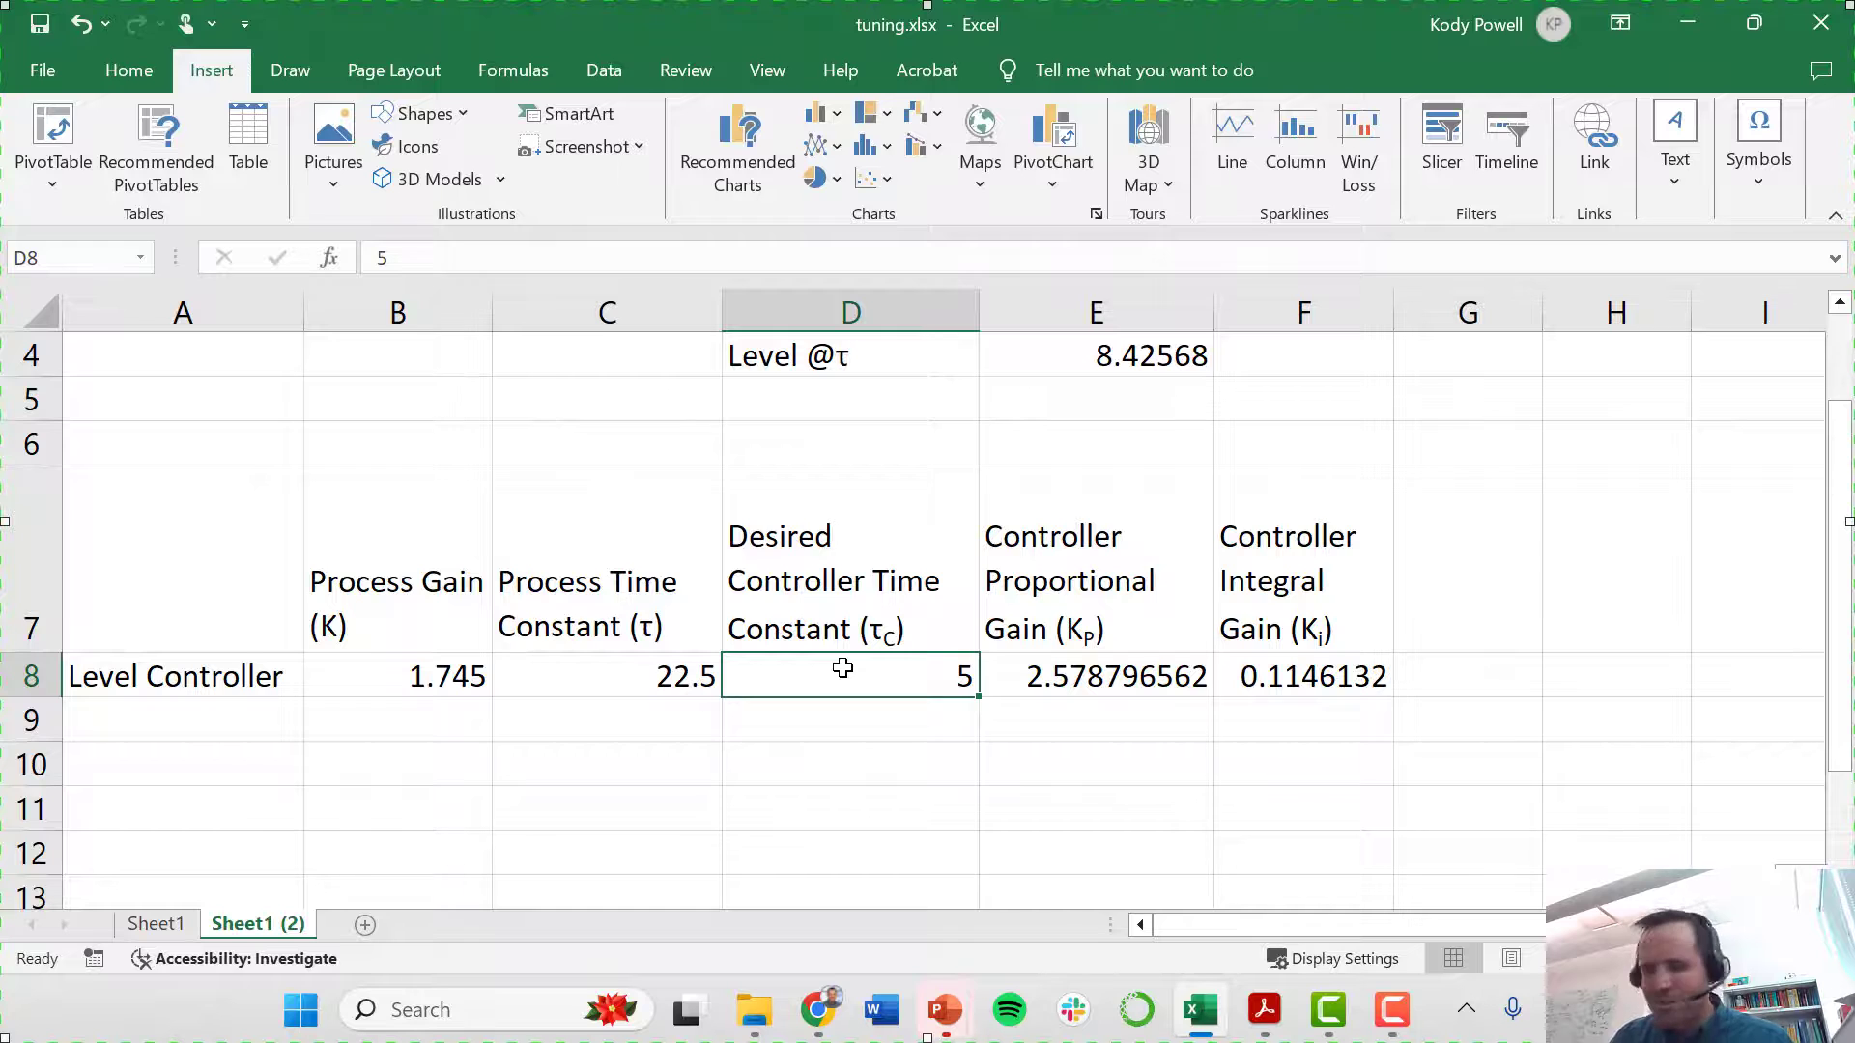
pyautogui.write('1')
pyautogui.press('Return')
pyautogui.click(843, 668)
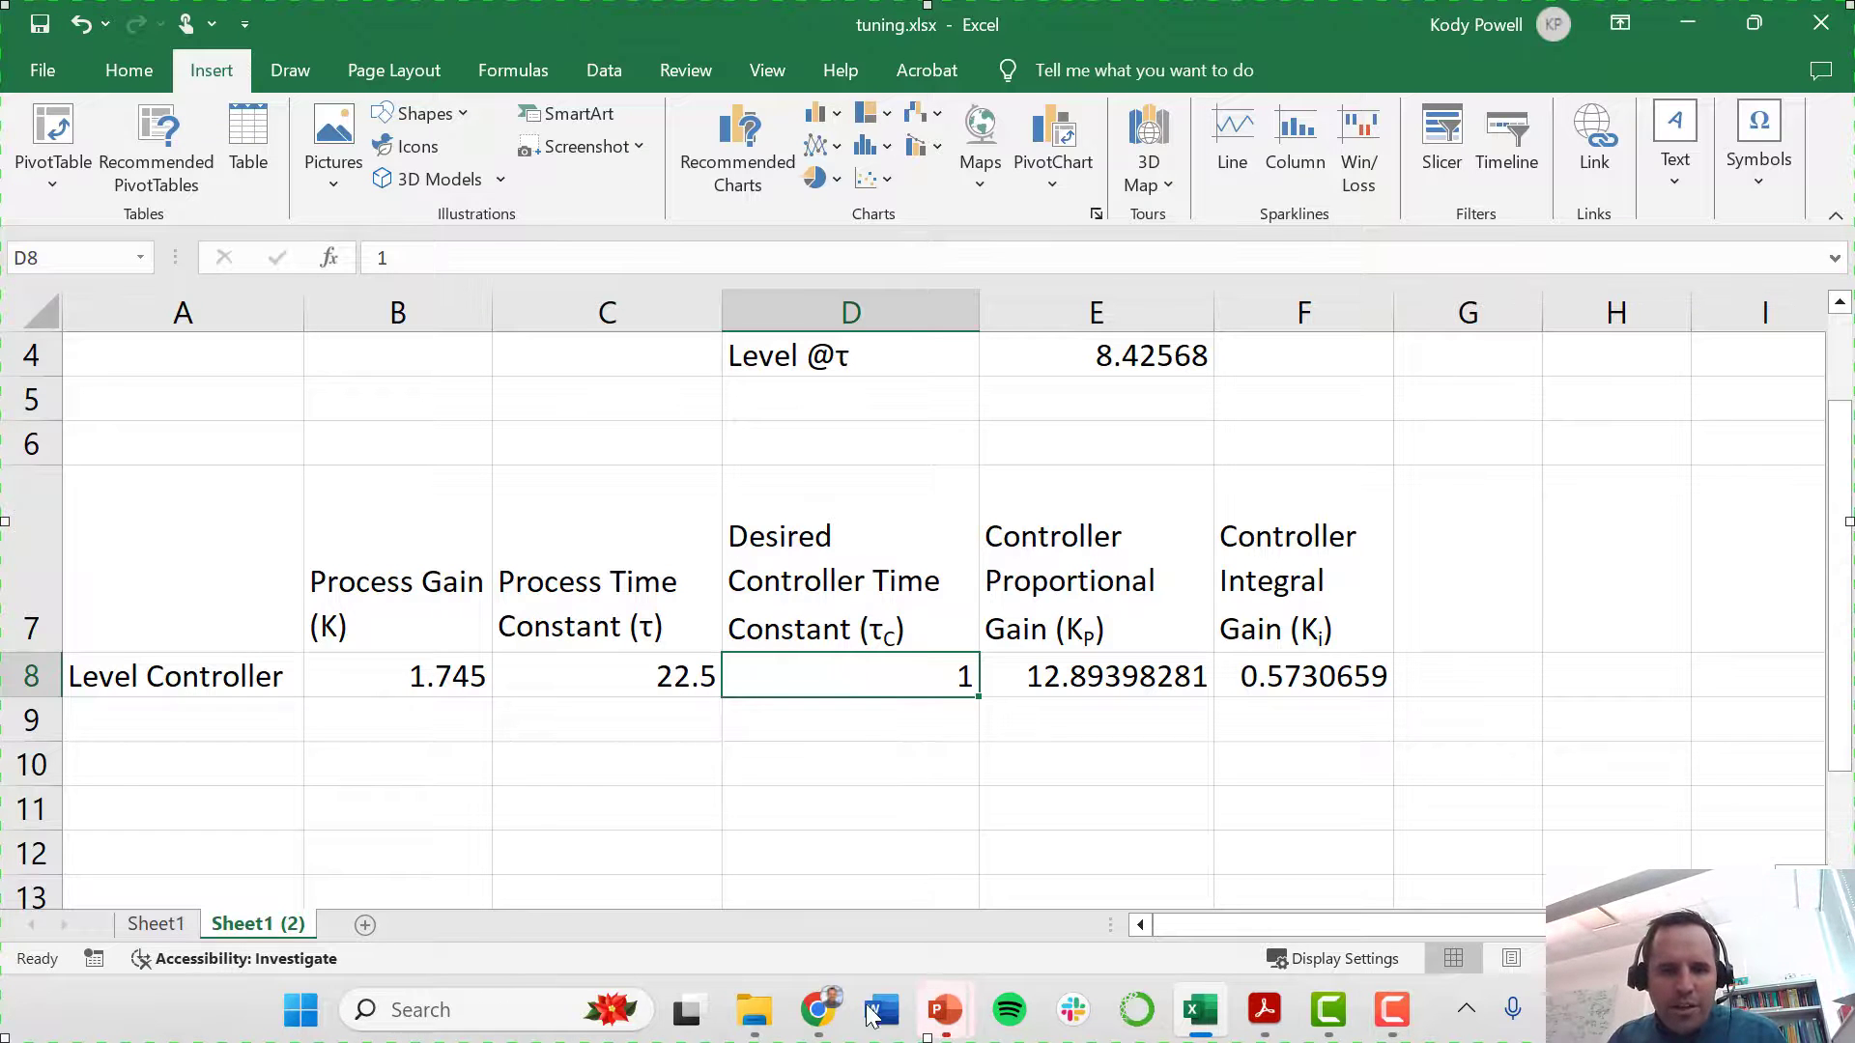
# - Return to the Collimator model and set the Qin_SP PID block's Kp to 12.9 and Ki to .57
pyautogui.click(863, 822)
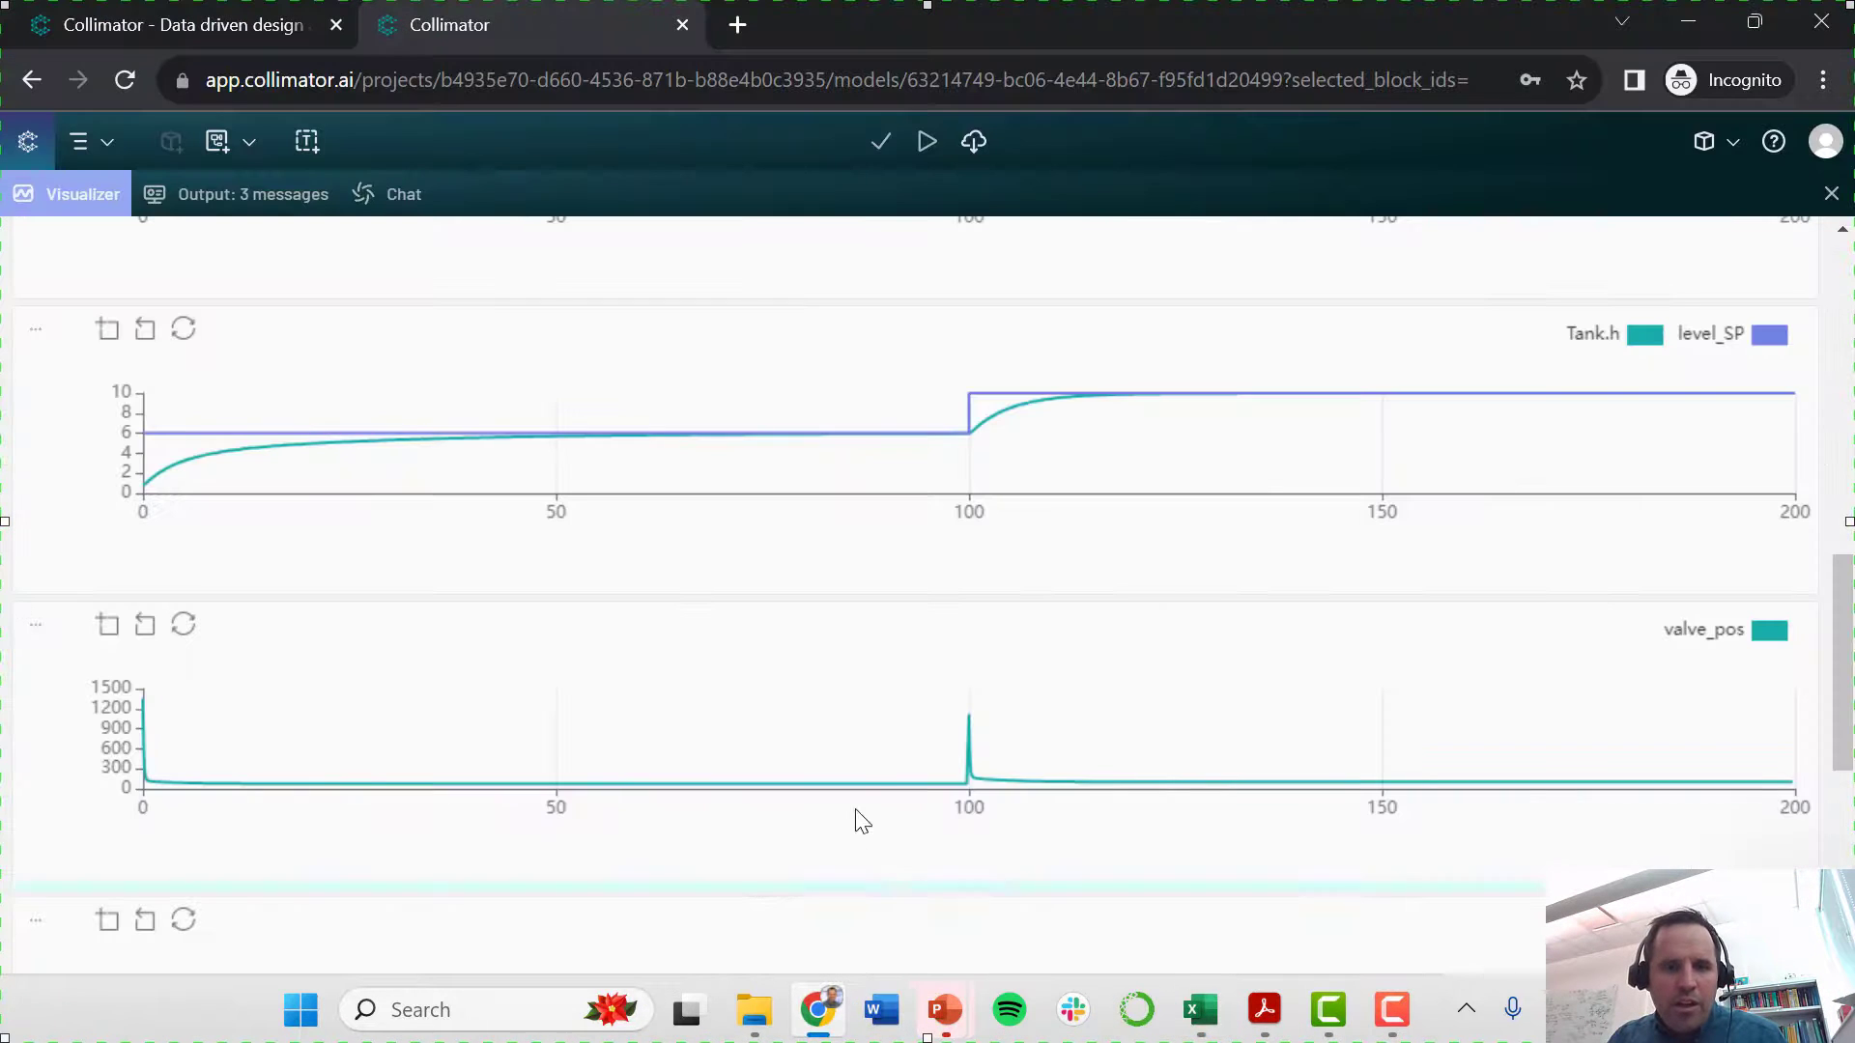
pyautogui.click(1831, 193)
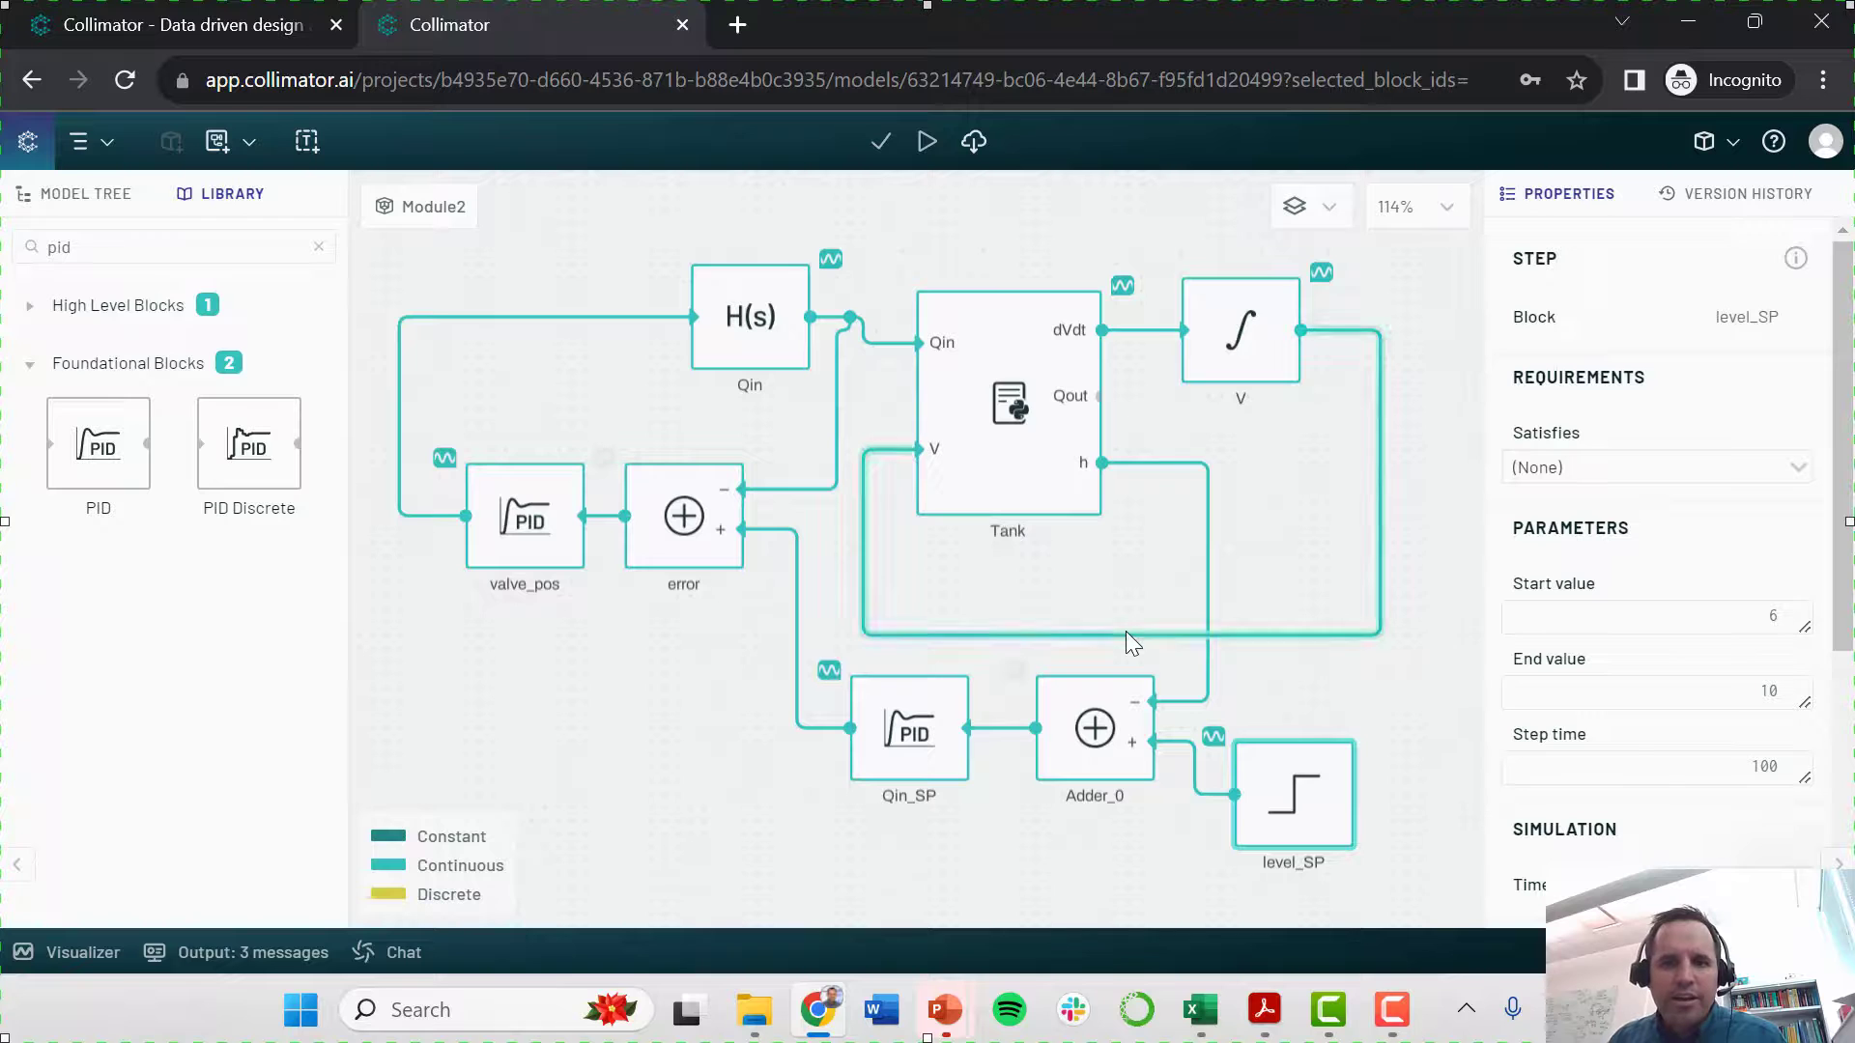
pyautogui.click(899, 732)
pyautogui.doubleClick(1703, 617)
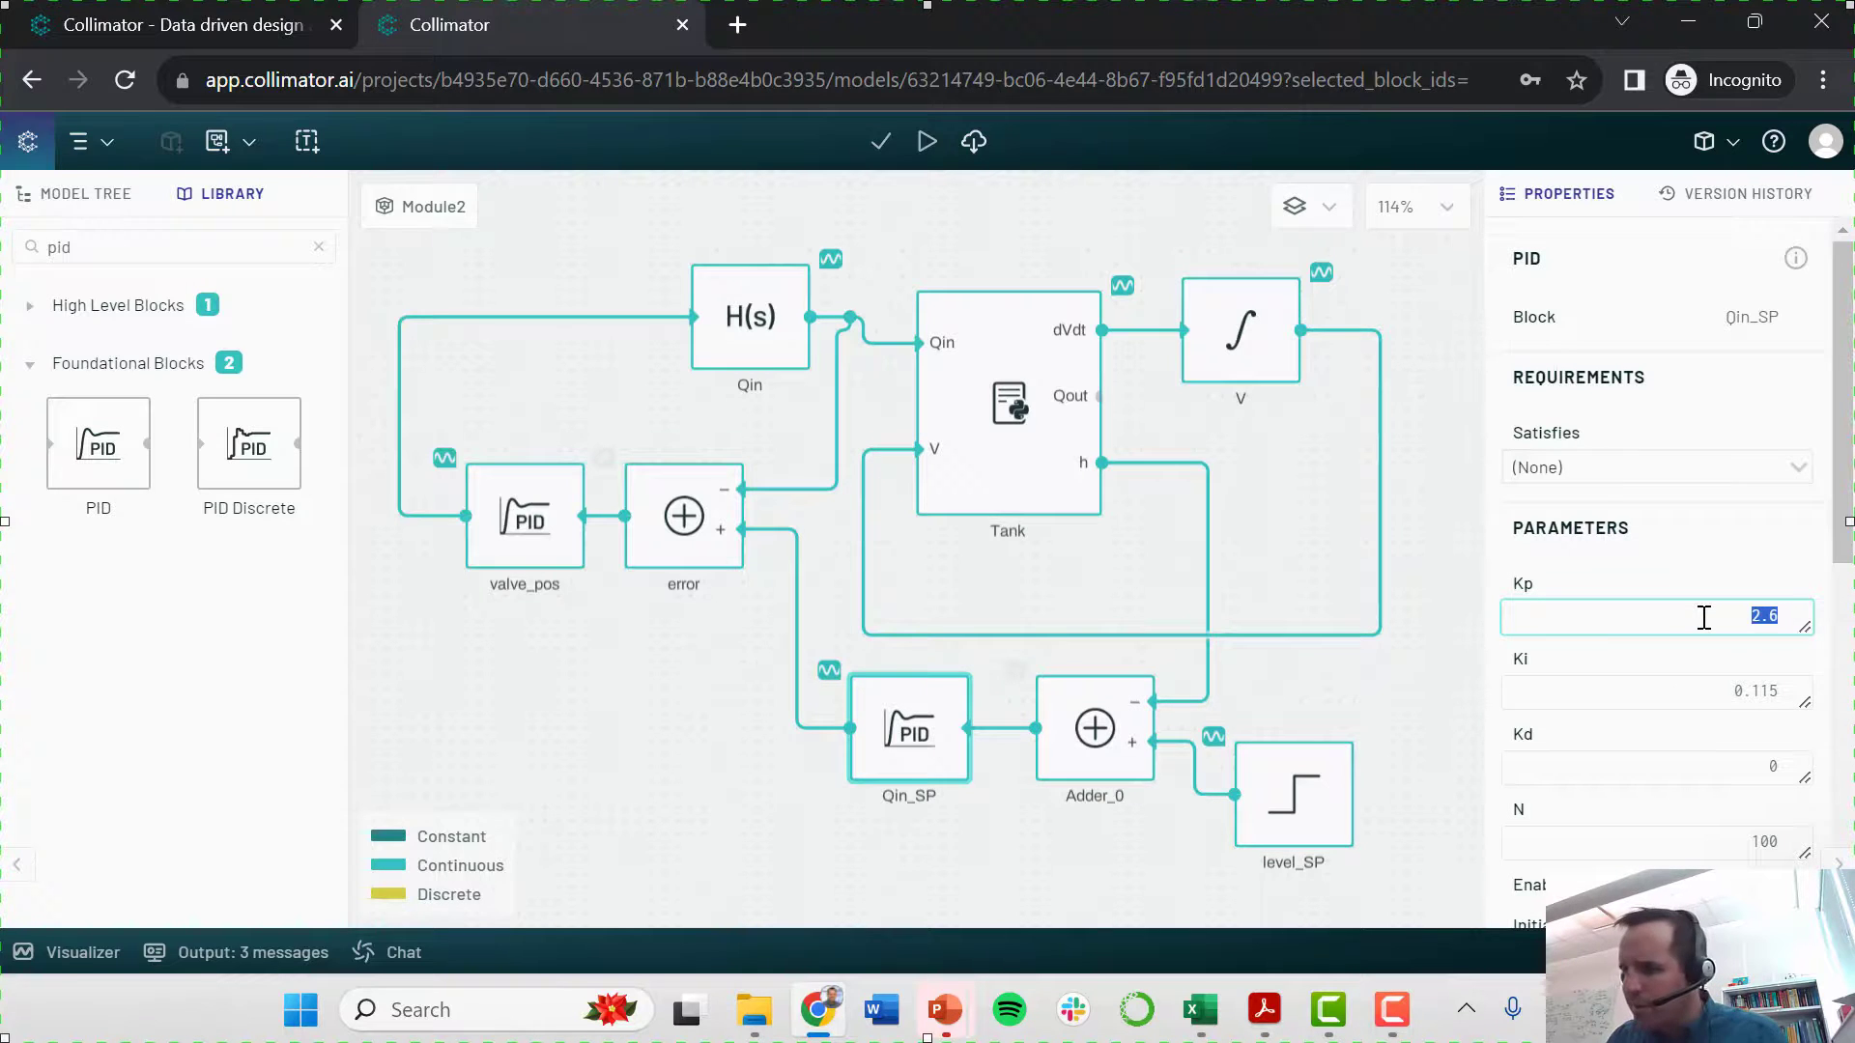
pyautogui.write('12.')
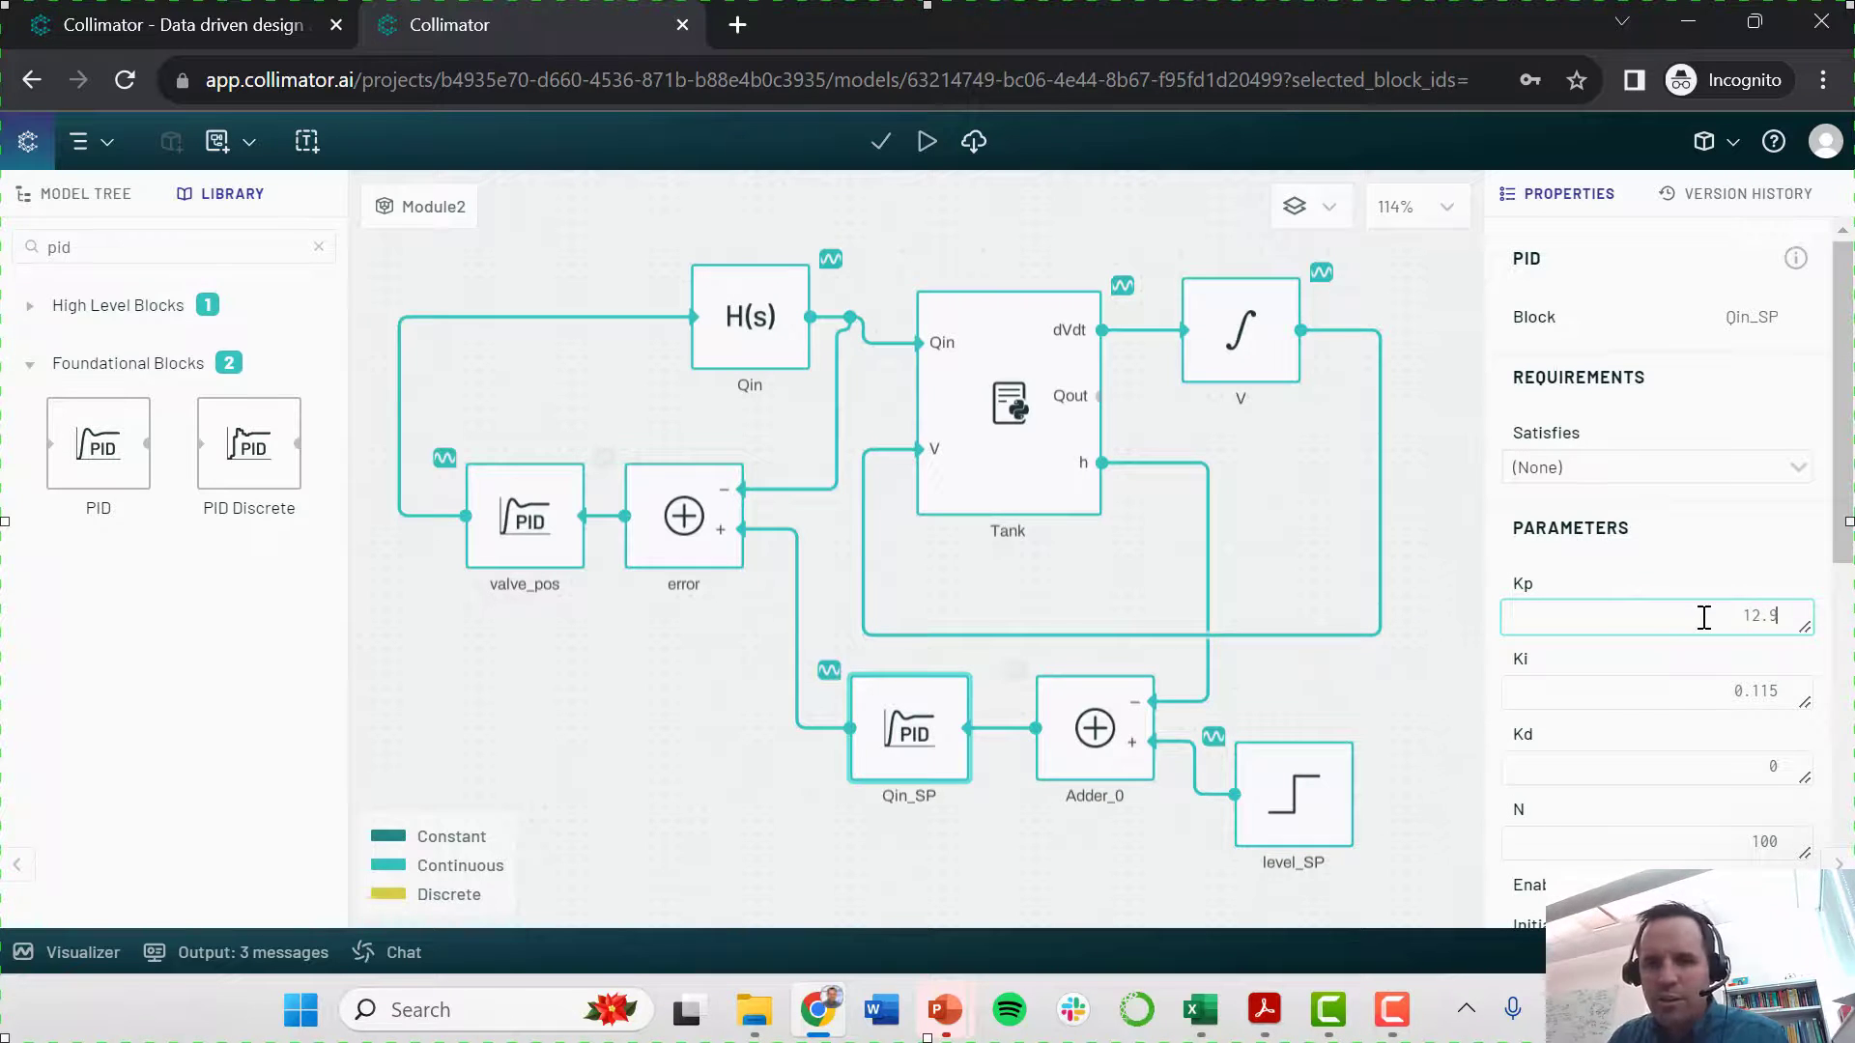
pyautogui.doubleClick(1703, 617)
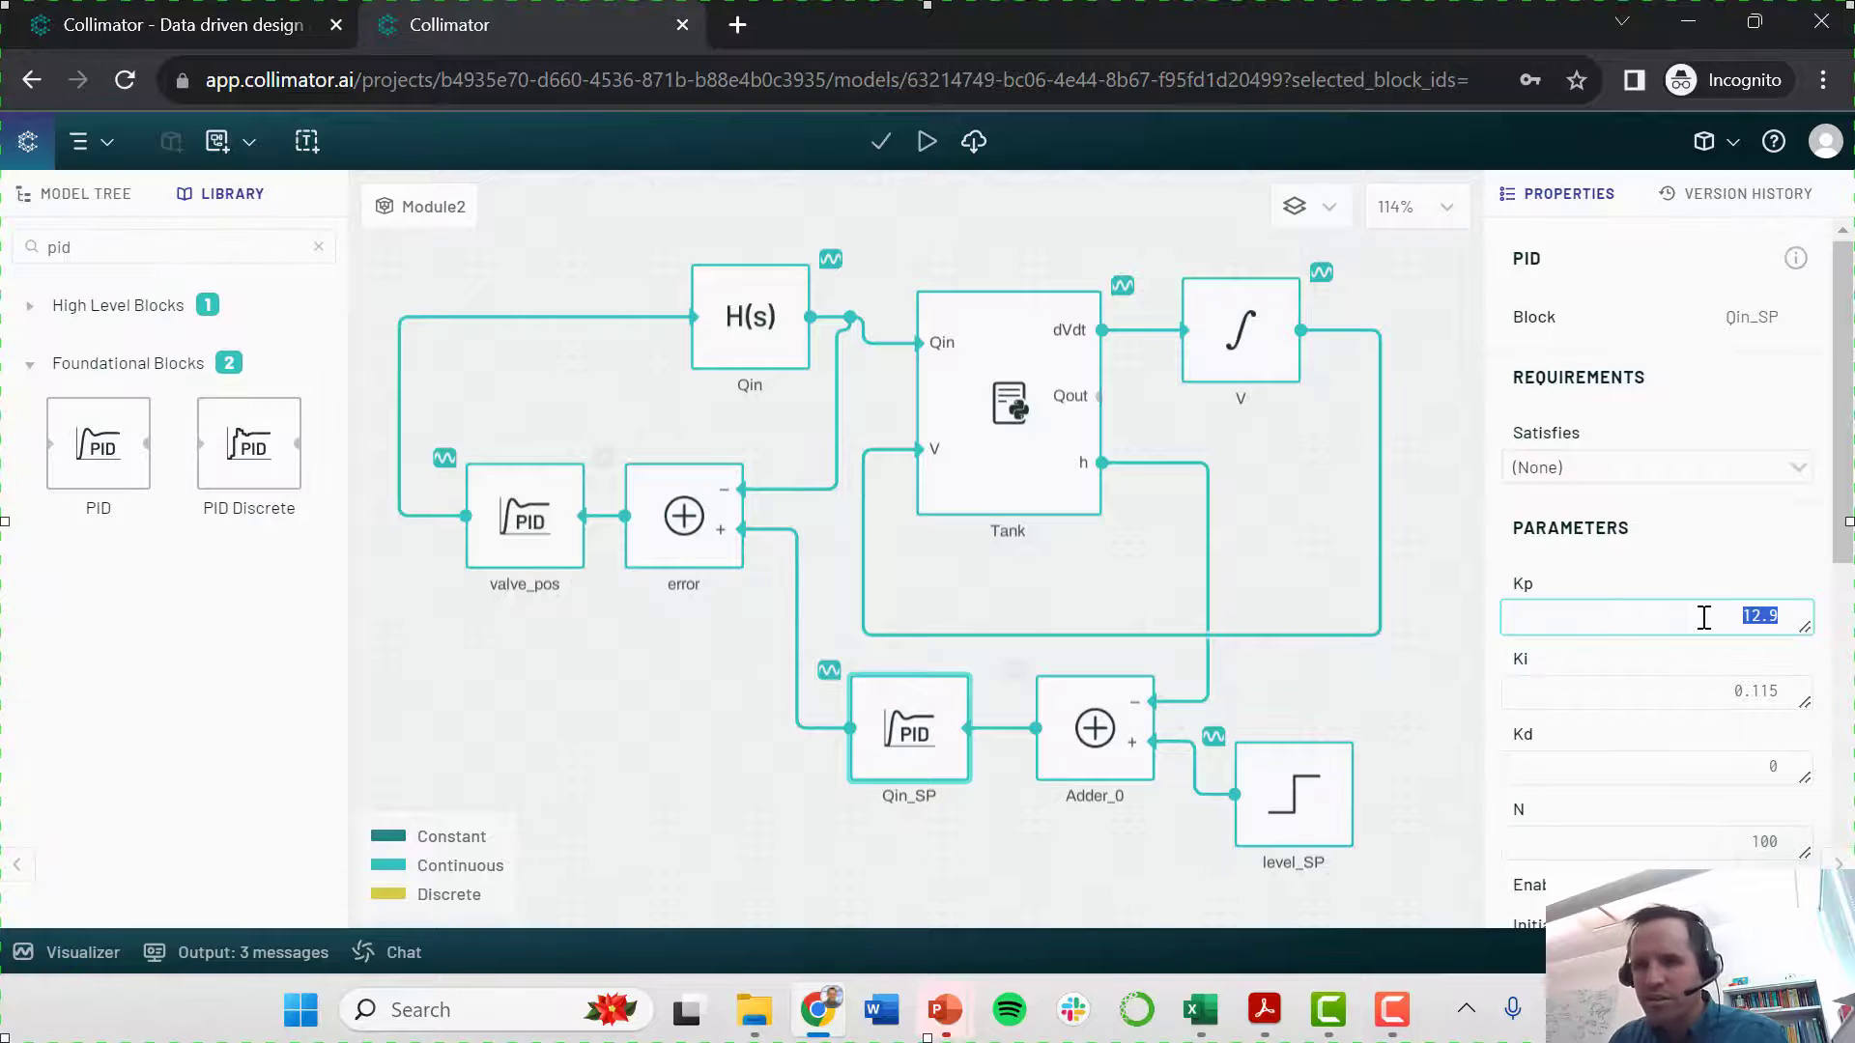
pyautogui.doubleClick(1721, 696)
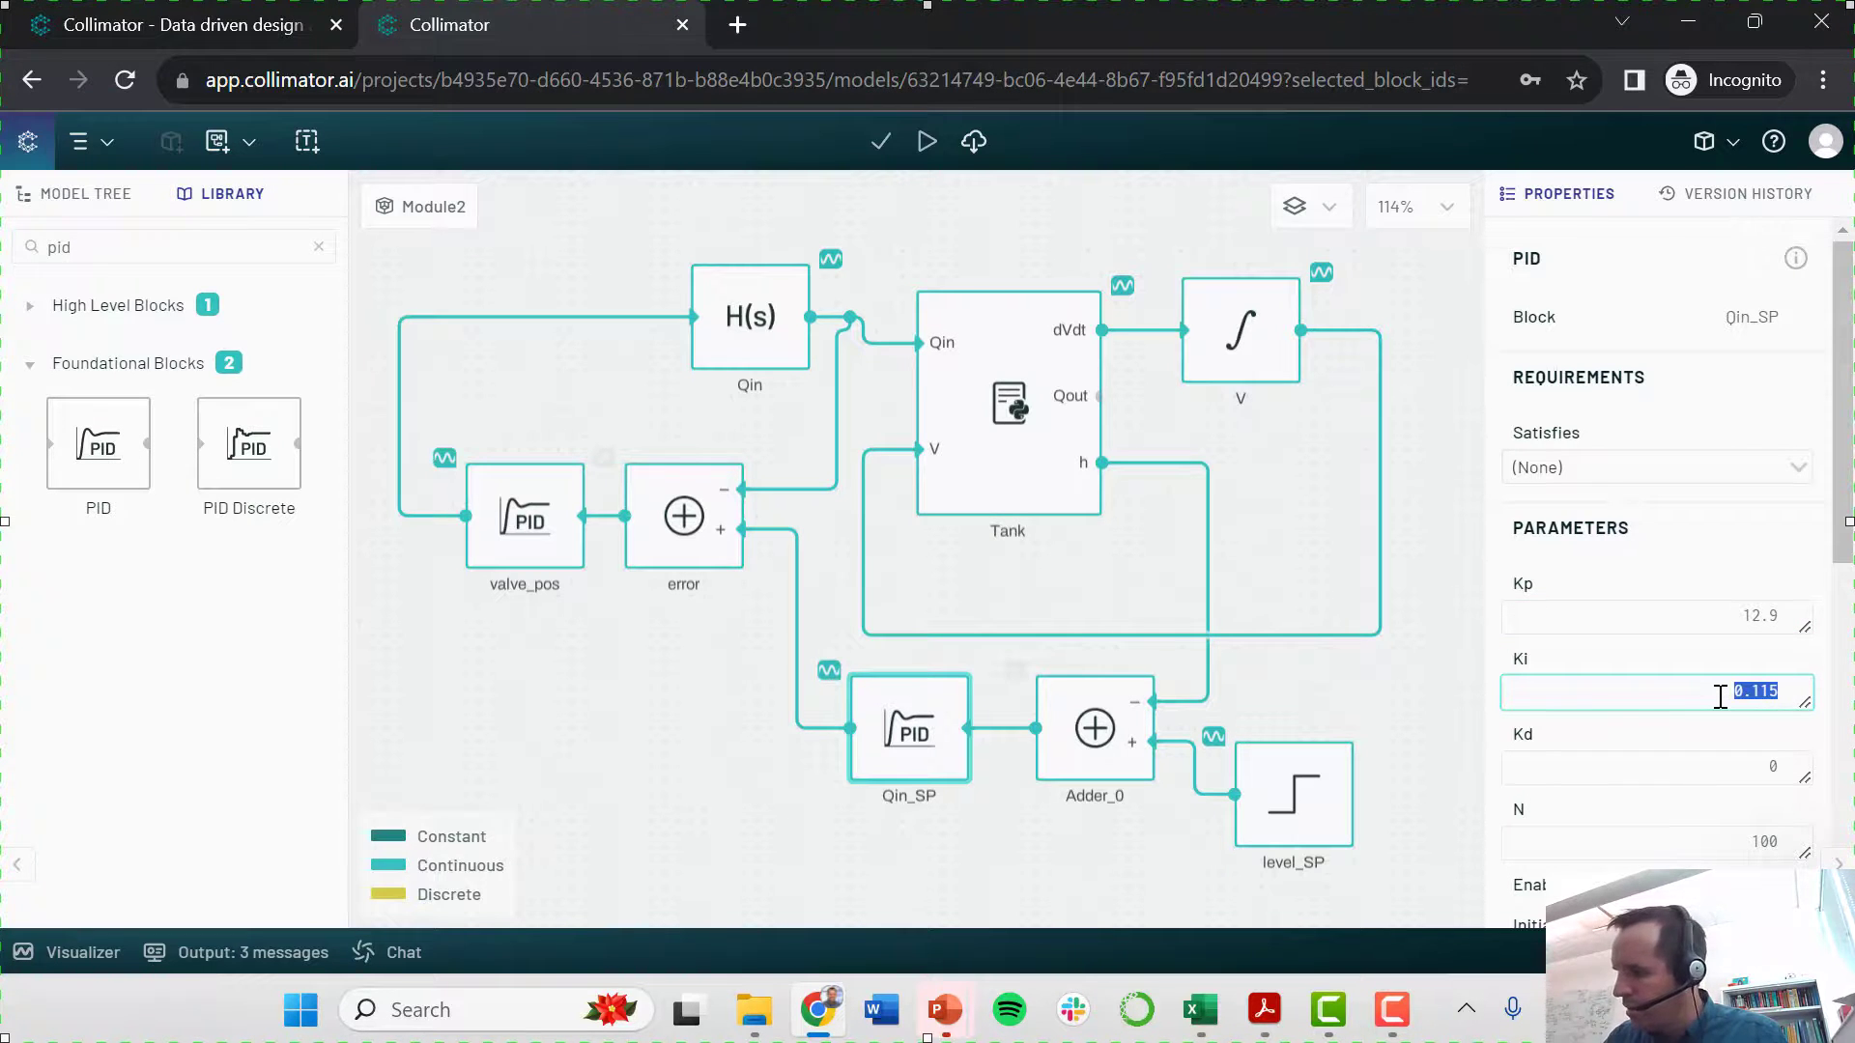
pyautogui.write('.57')
pyautogui.doubleClick(1759, 708)
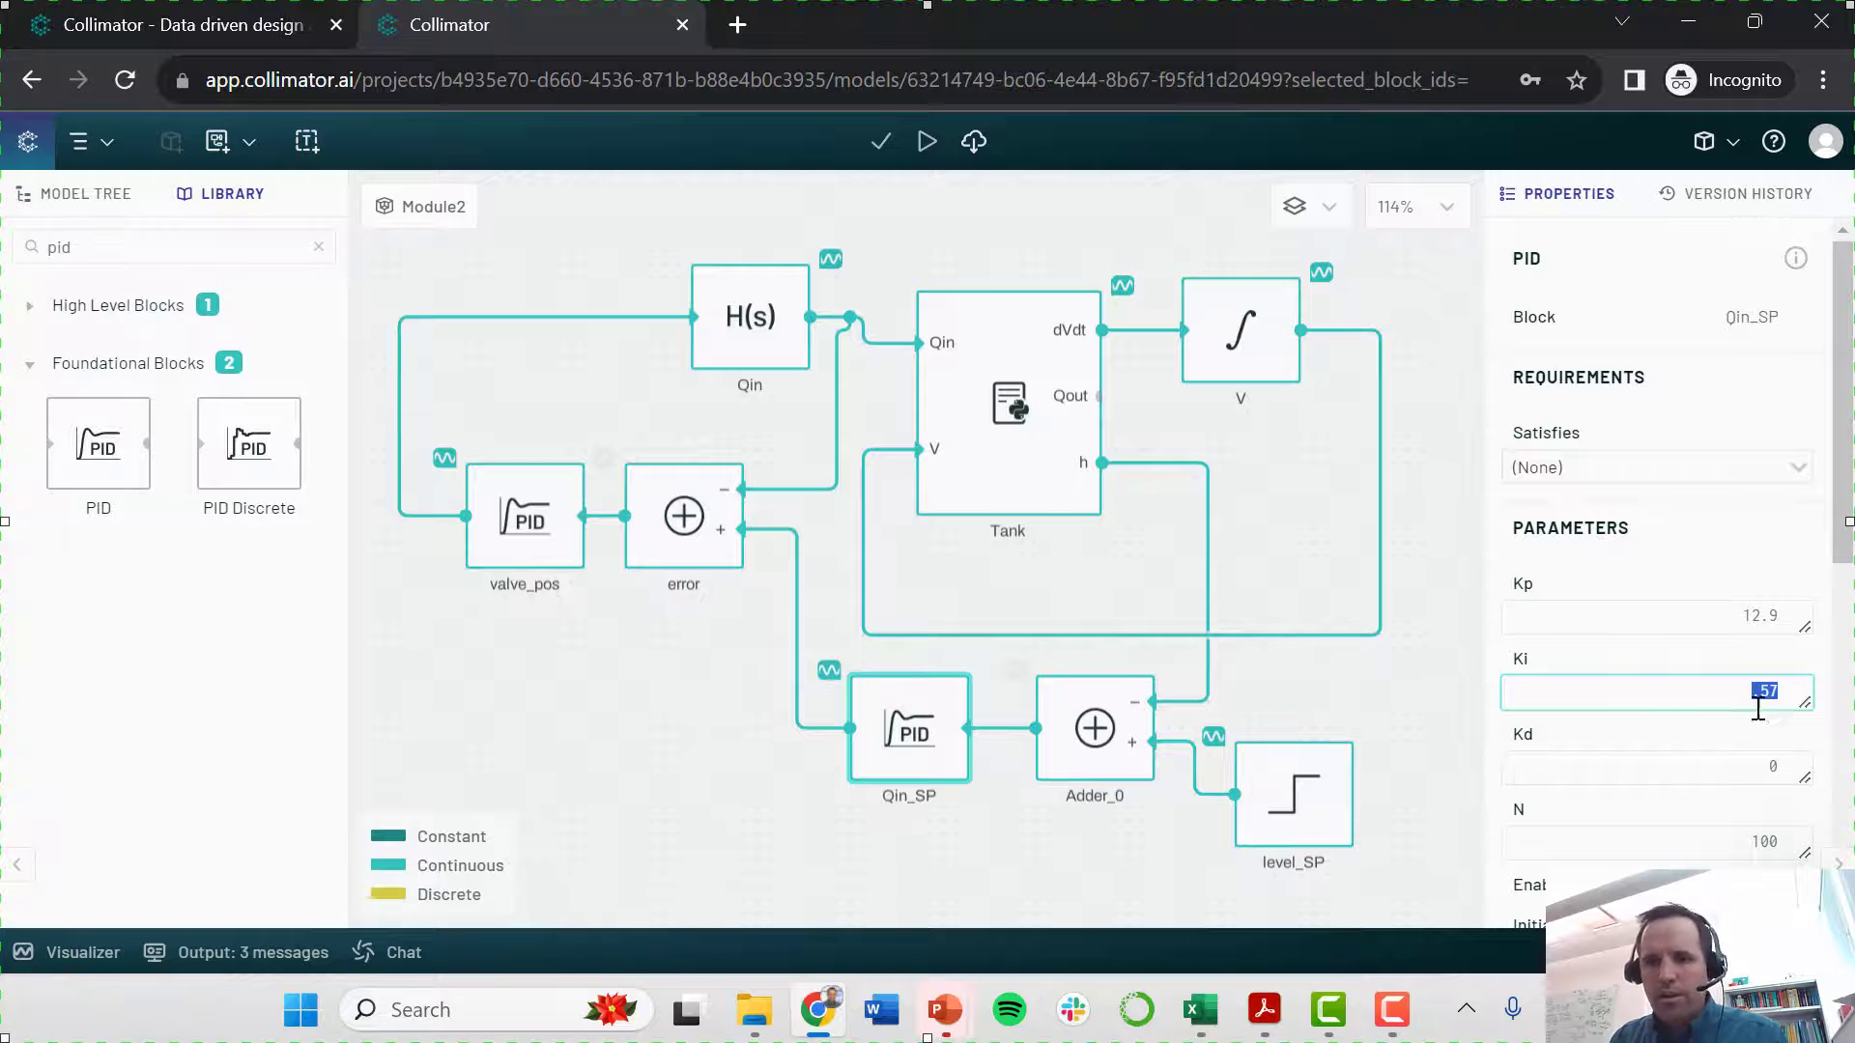
# - Run the simulation with the new gains, look through the response plots and return to the block diagram
pyautogui.click(924, 145)
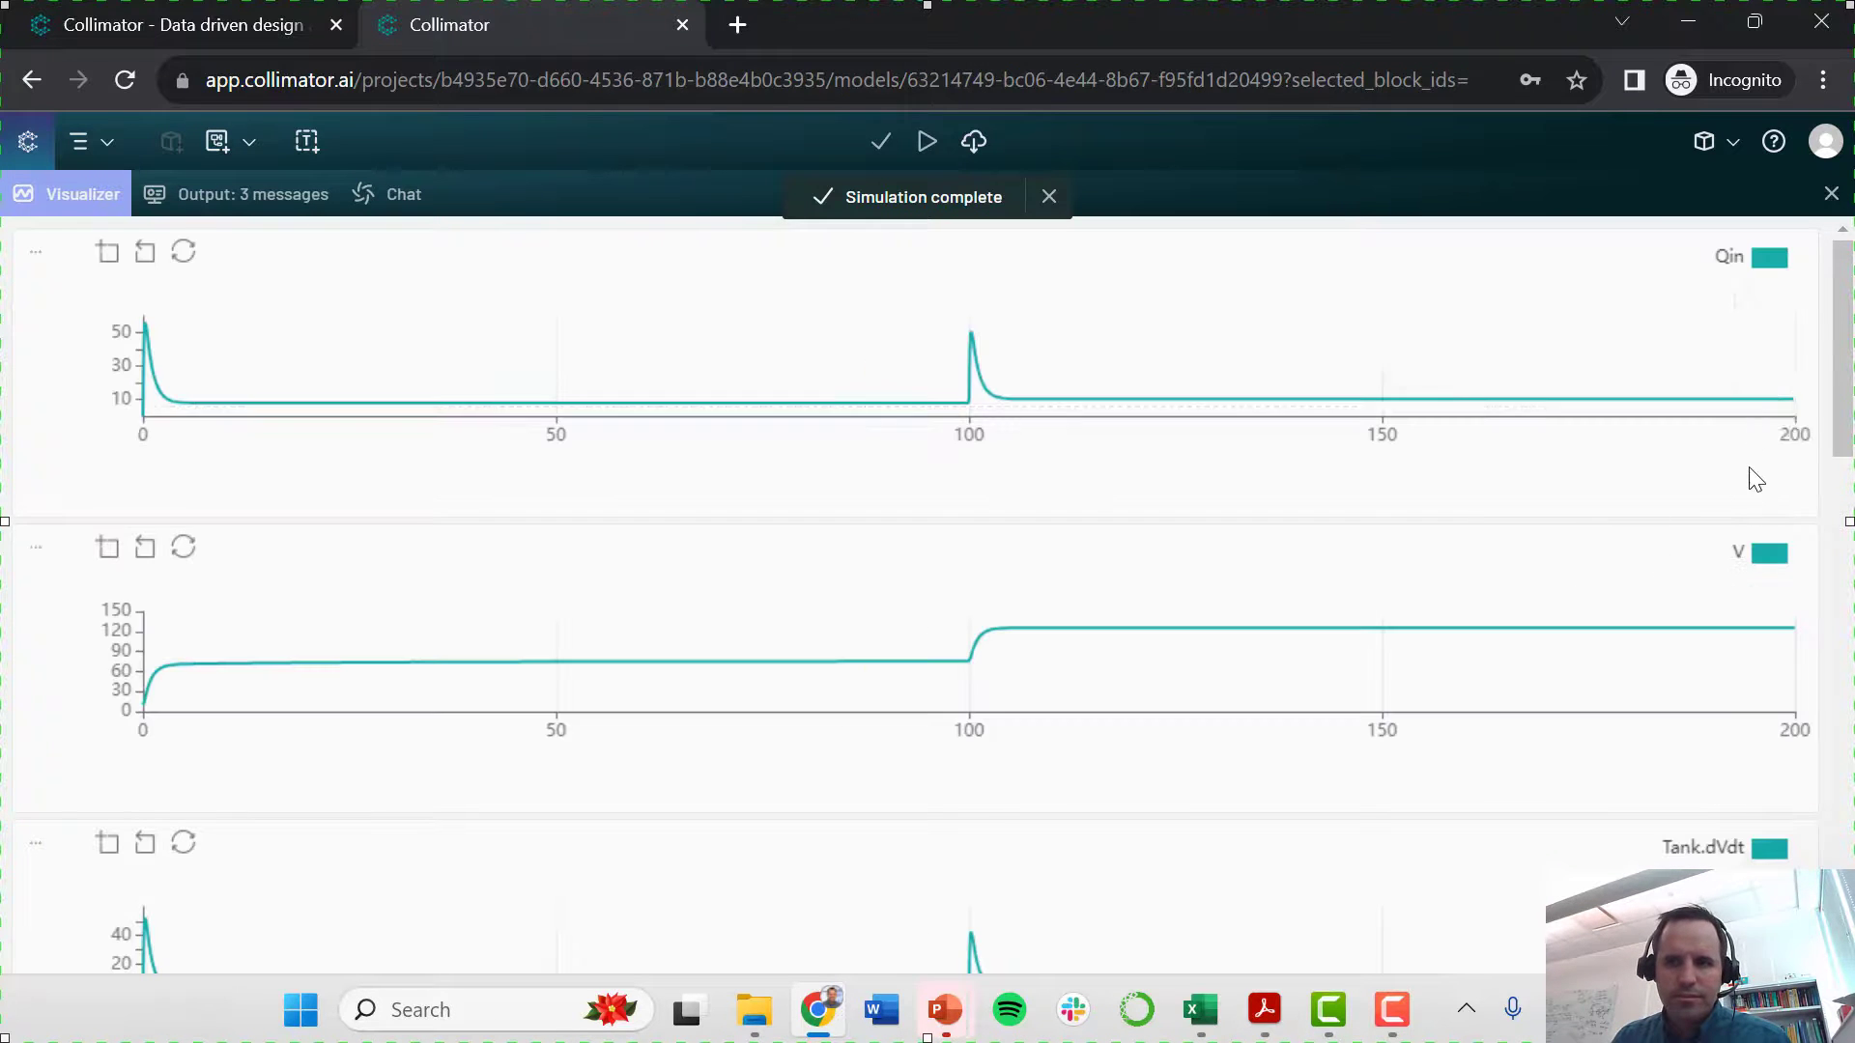
pyautogui.moveTo(1843, 338); pyautogui.dragTo(1829, 591)
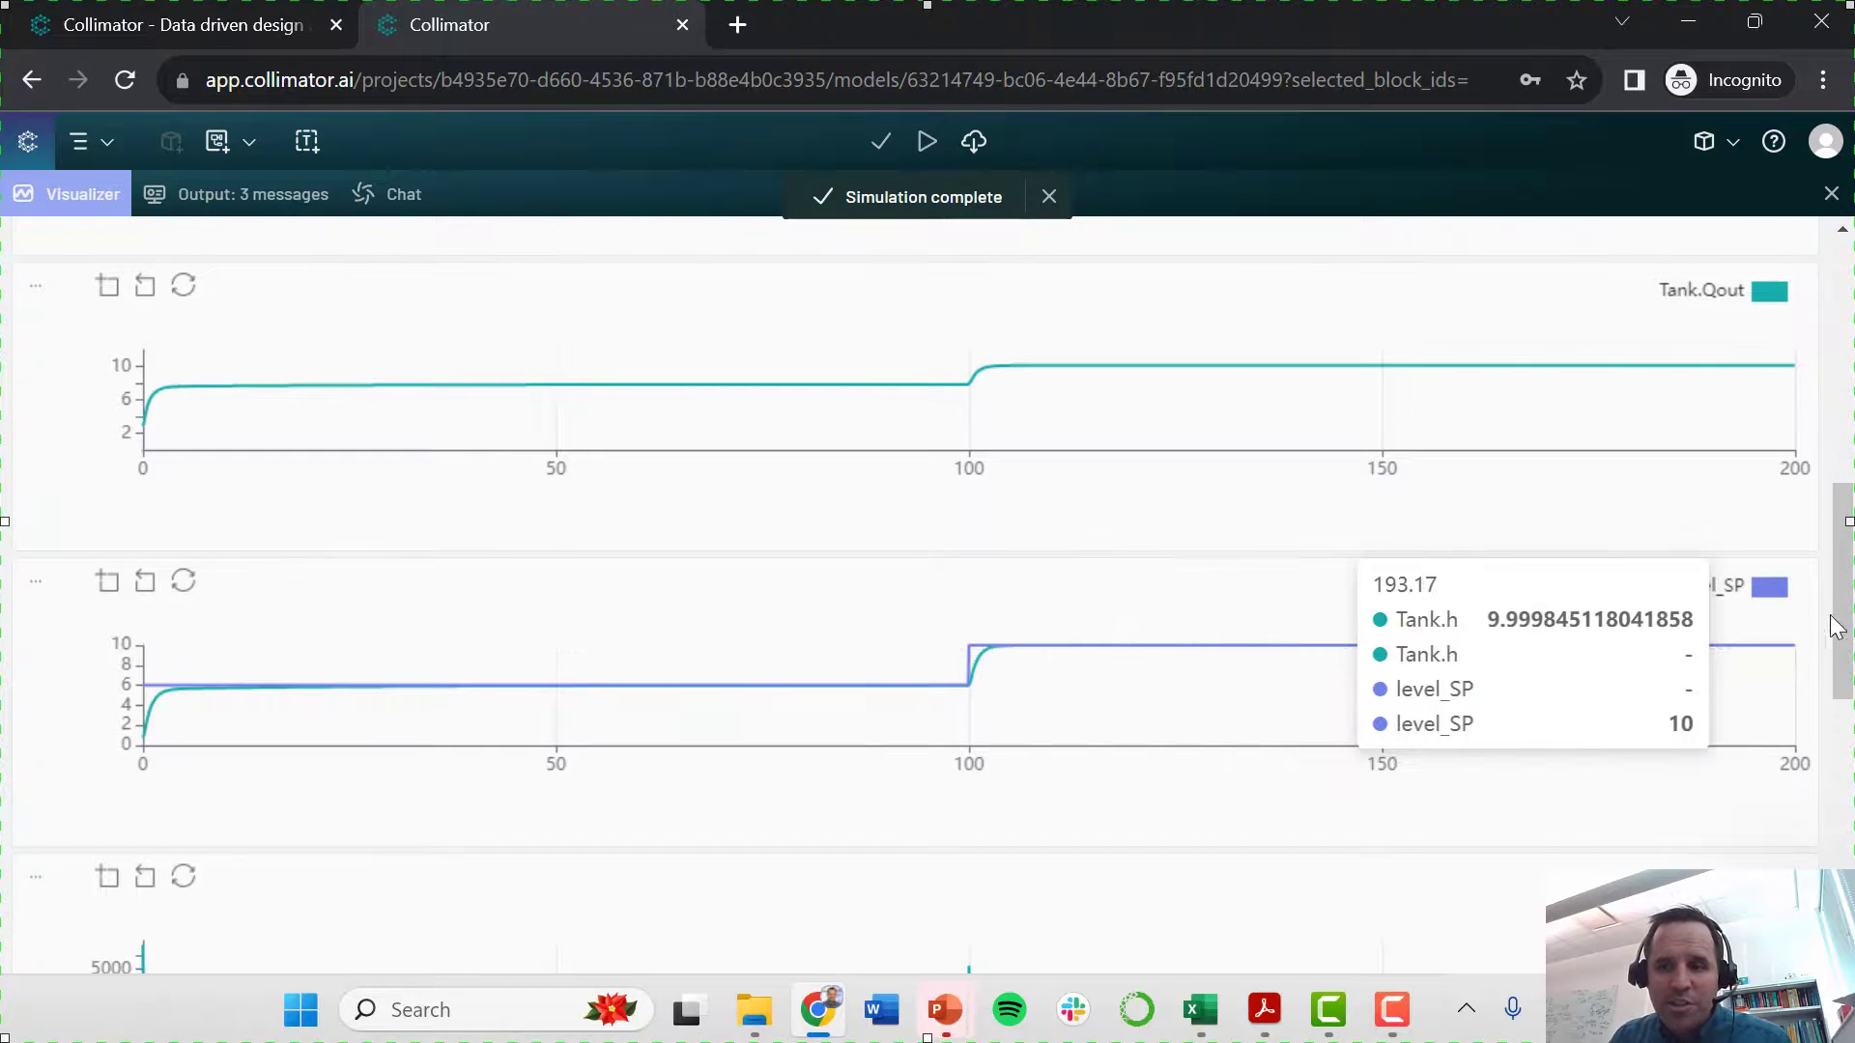
pyautogui.moveTo(1848, 612); pyautogui.dragTo(1845, 369)
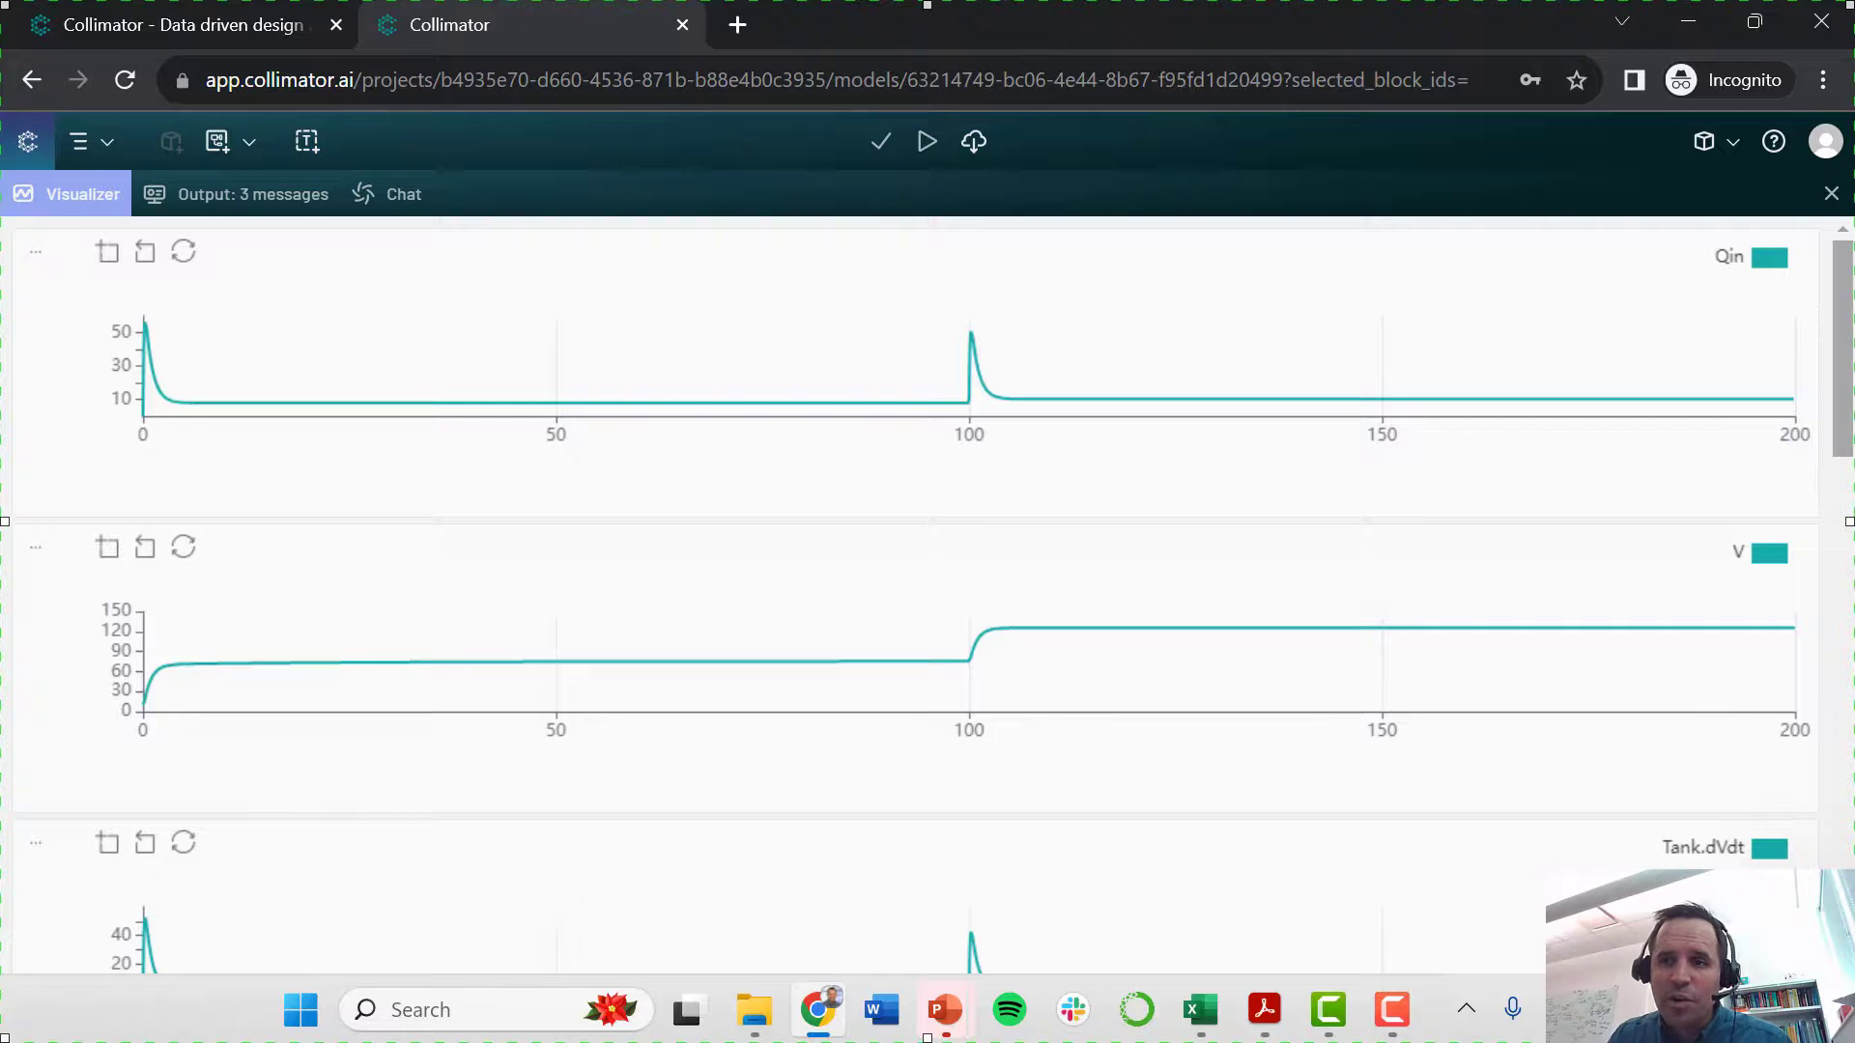
pyautogui.click(1827, 196)
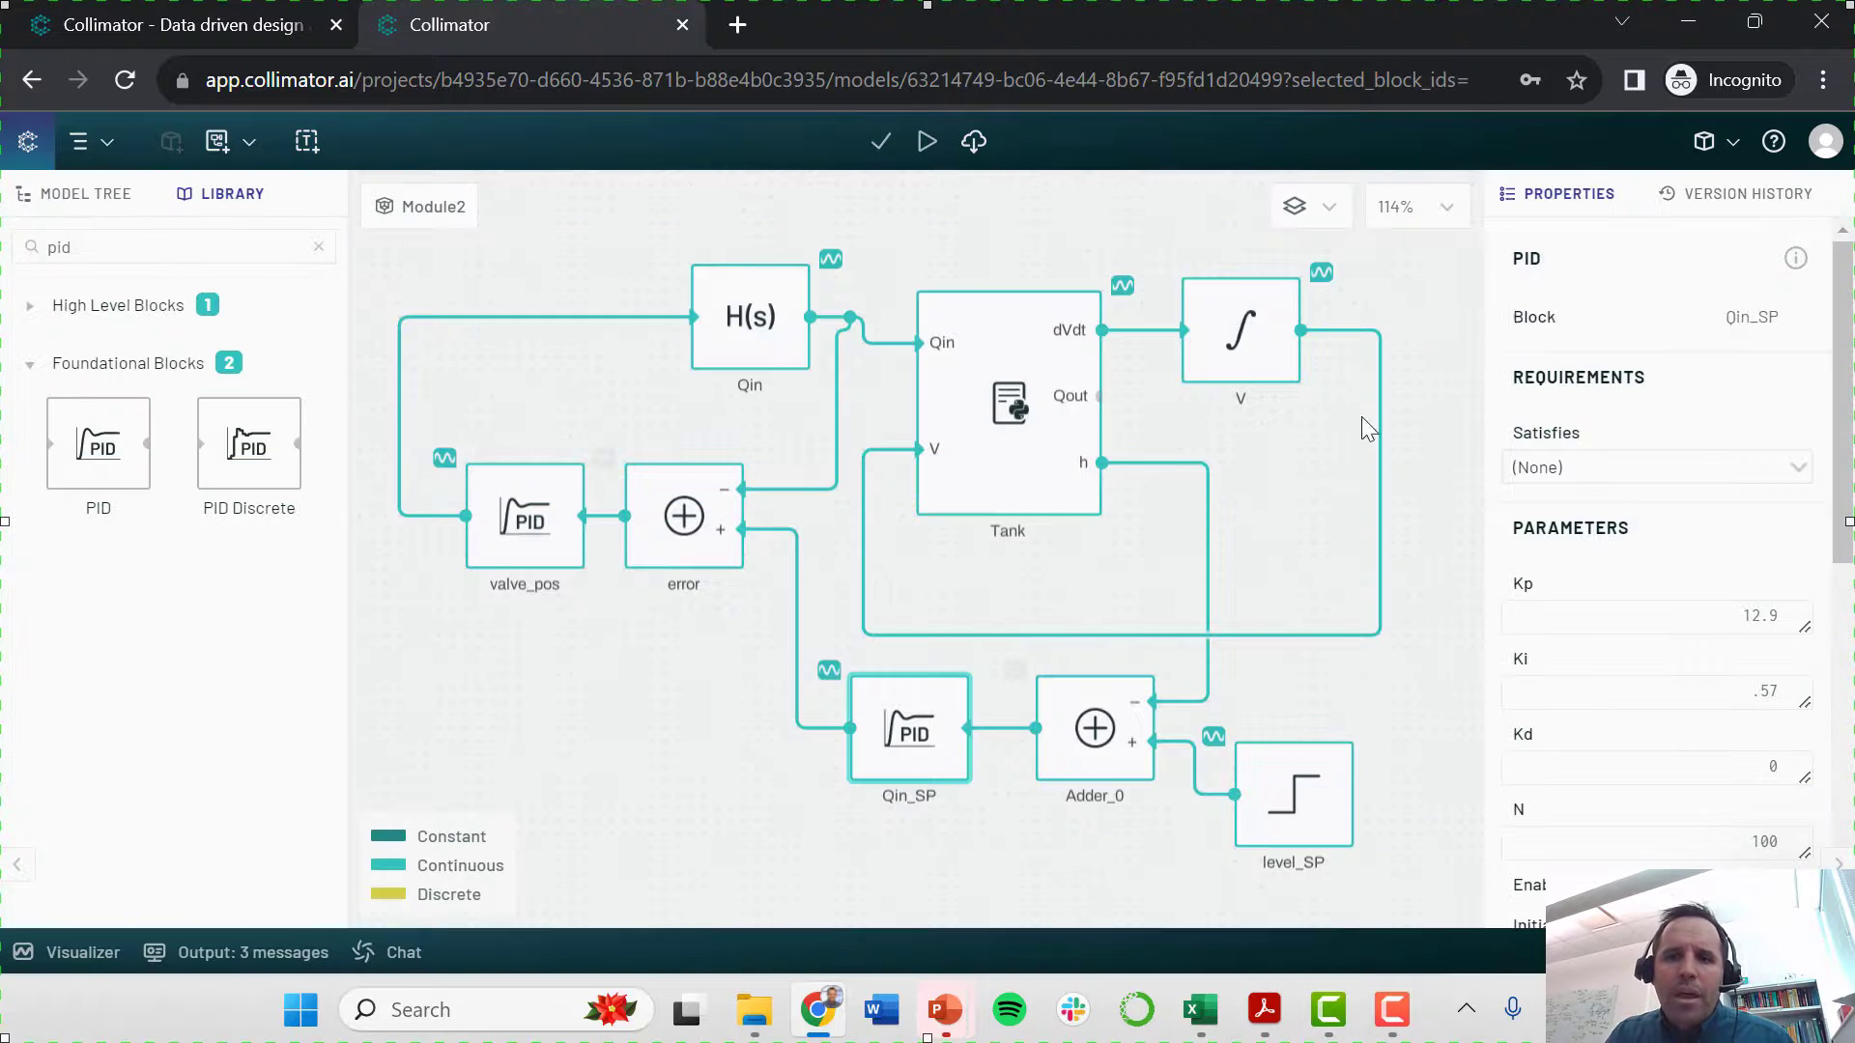